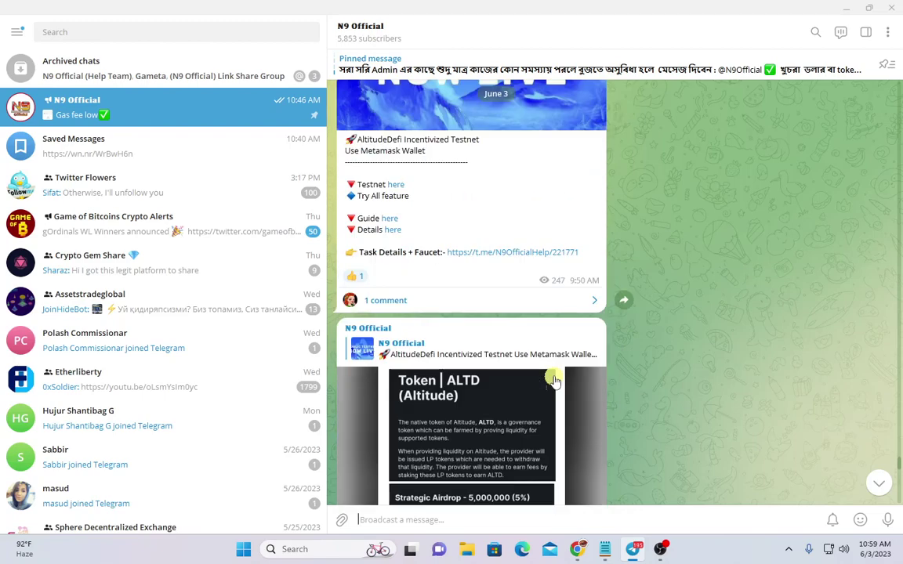
Heart-react to the iZiSwap x Mantle Testnet Campaign post in Telegram, then bring up the Galxe campaign tab
double_click(506, 382)
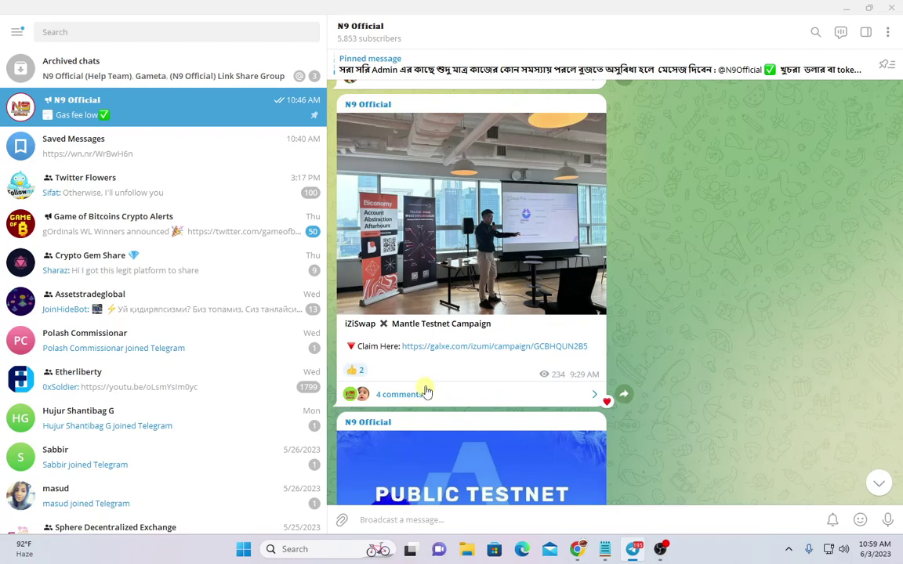
key(alt+Tab)
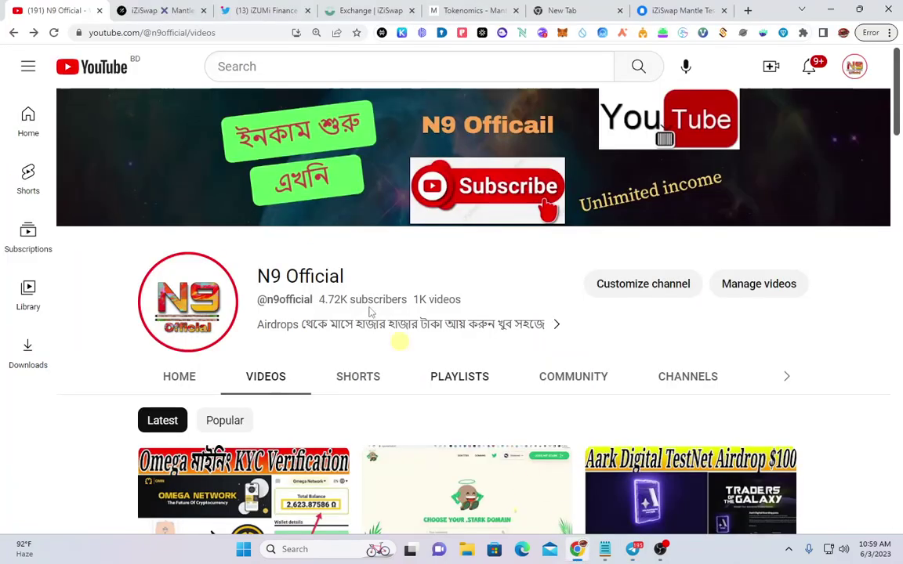
click(155, 8)
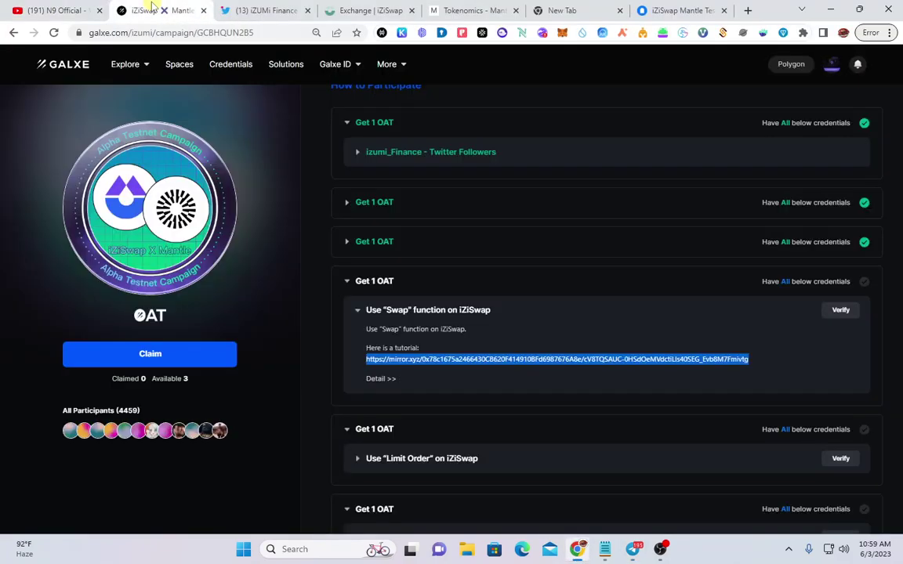
Scroll through Galxe's 'How to Participate' task list, then switch to the iZUMi Finance Twitter profile
scroll(391, 354, up, 3)
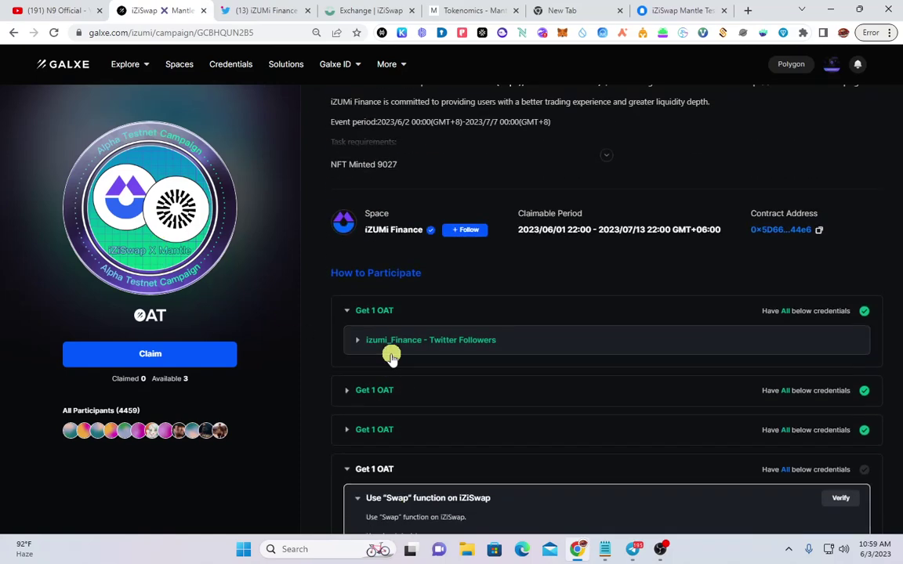
scroll(320, 276, down, 3)
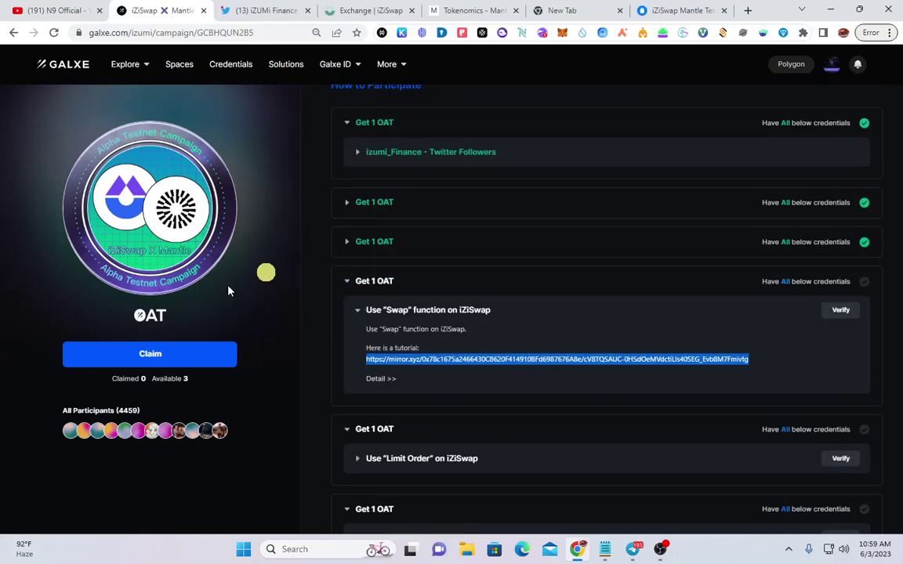
scroll(363, 352, down, 1)
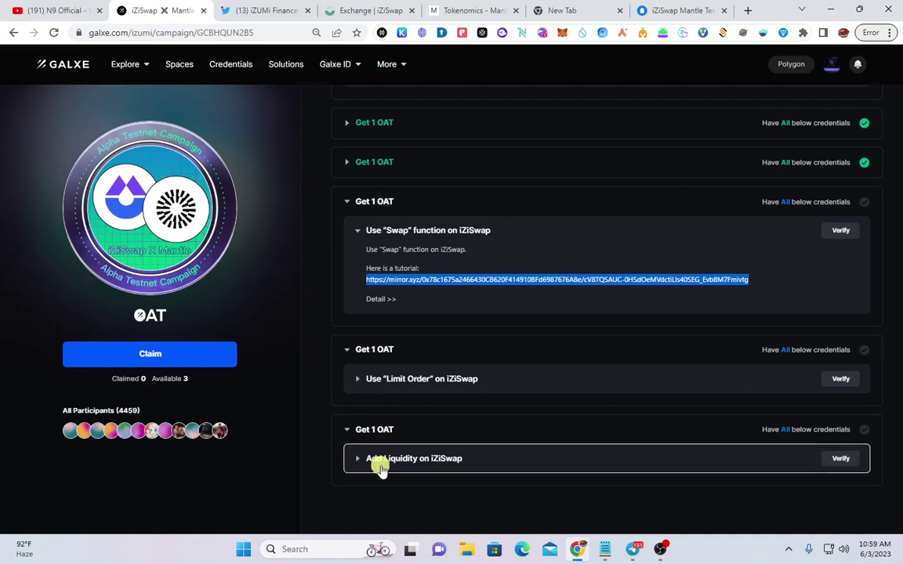
scroll(396, 301, up, 1)
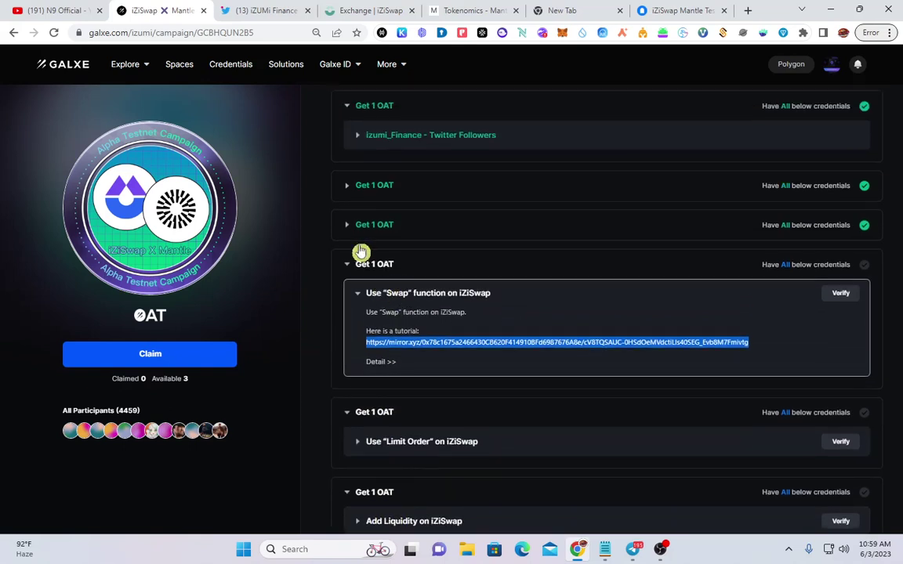
scroll(361, 252, up, 2)
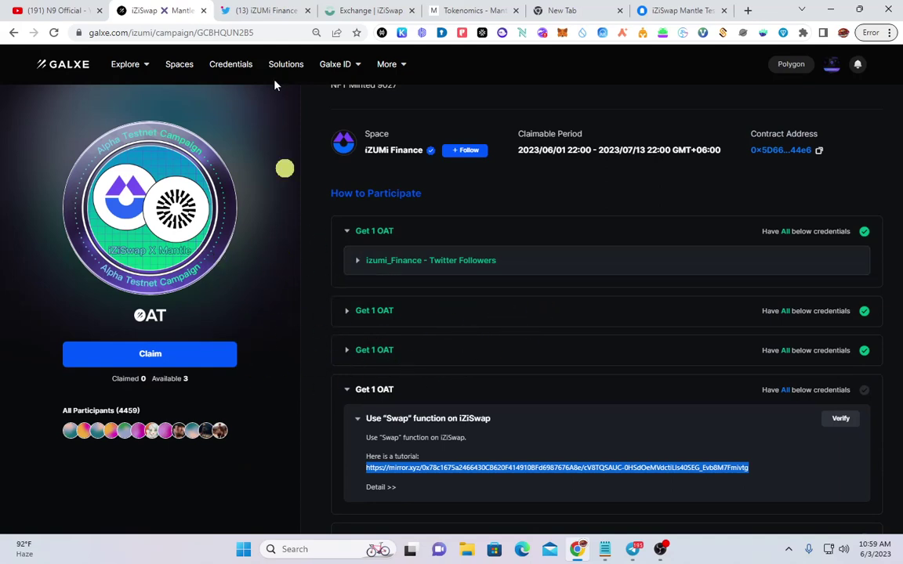
click(261, 11)
scroll(235, 403, down, 2)
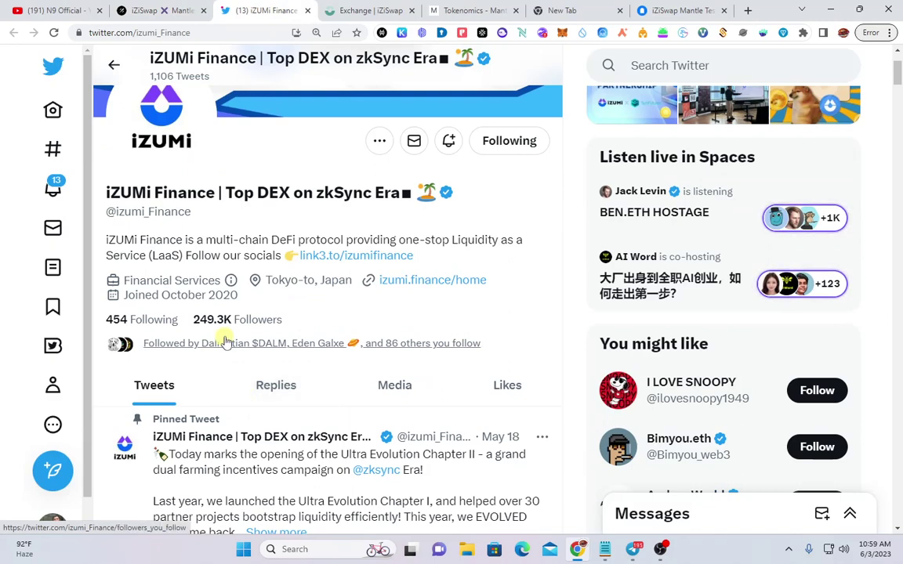
Glance at the iZiSwap swap page, then scroll iZUMi Finance's timeline to the Mantle Testnet Galxe tweet
scroll(322, 332, up, 2)
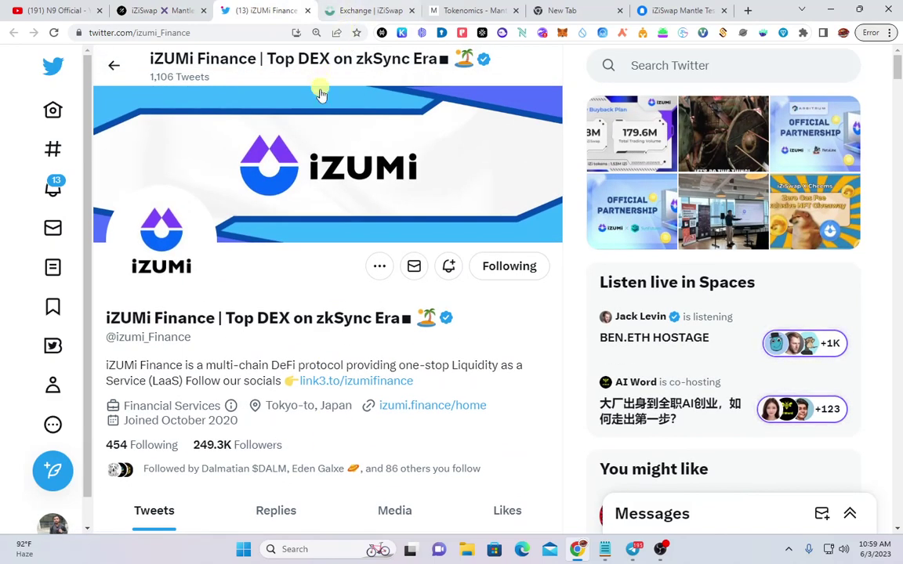
click(368, 11)
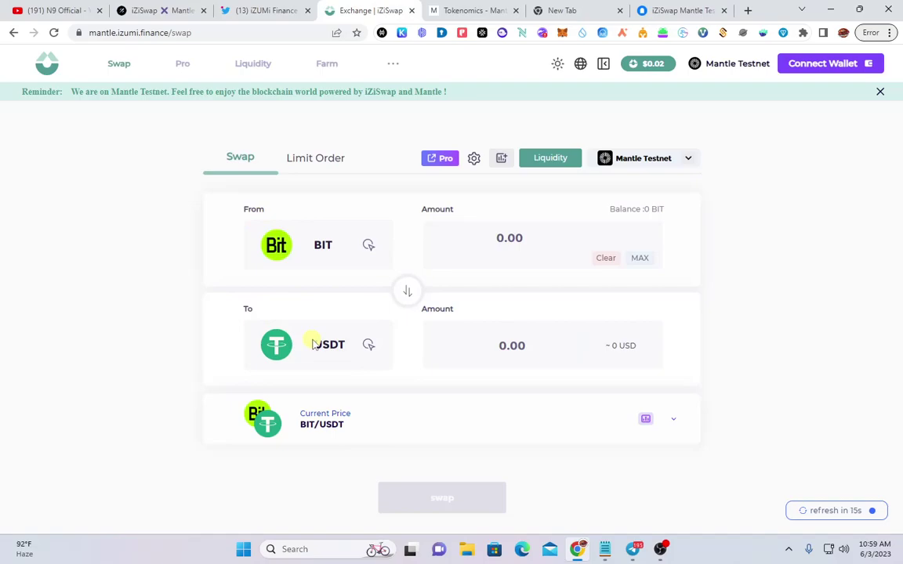
click(266, 10)
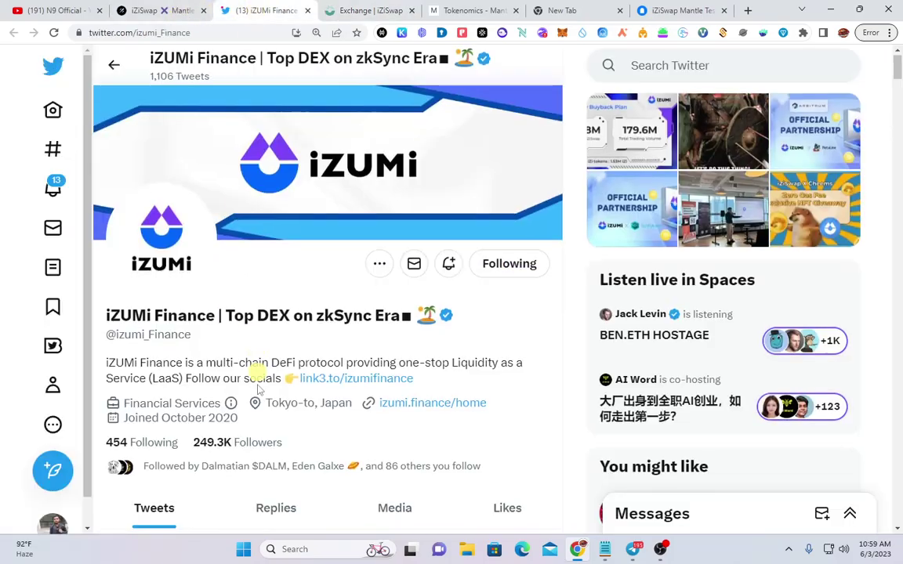
scroll(263, 376, down, 10)
scroll(274, 400, down, 15)
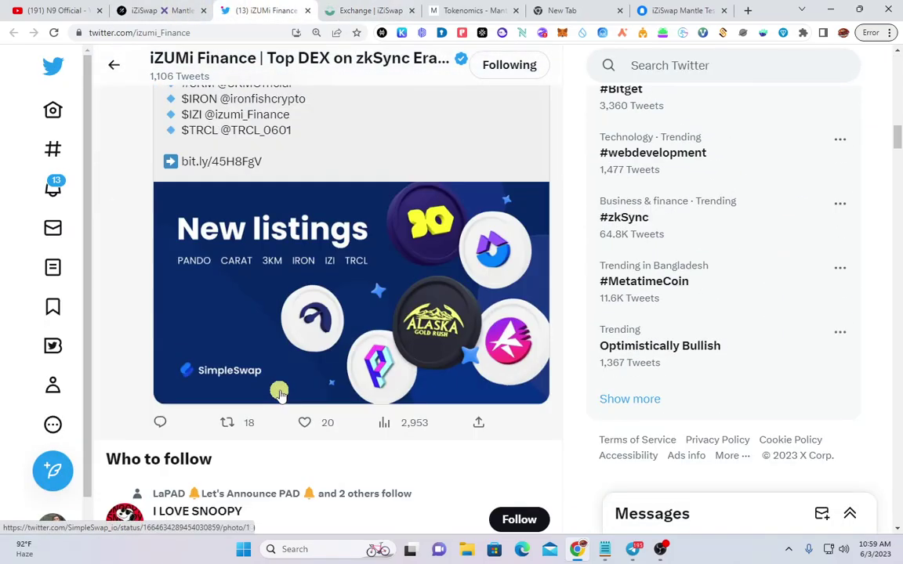
scroll(281, 392, down, 10)
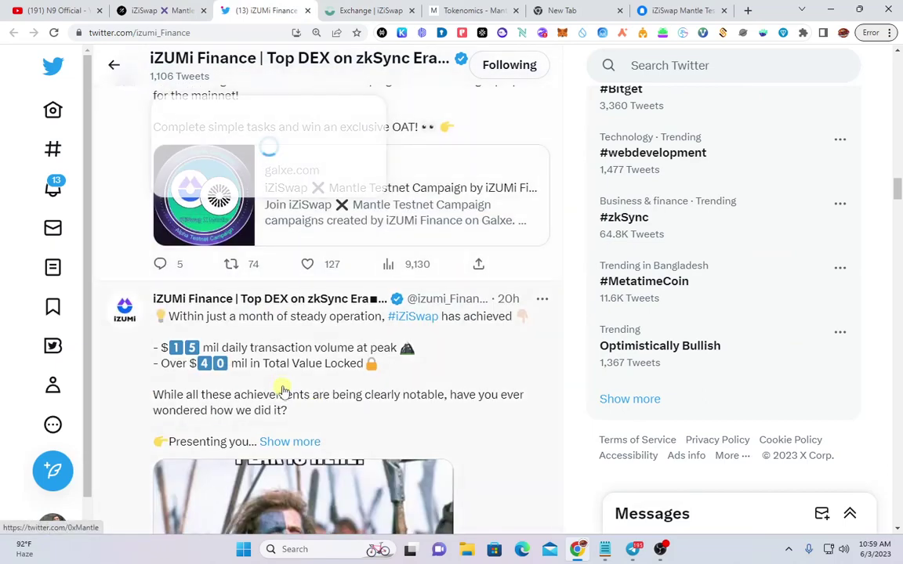
scroll(287, 388, up, 3)
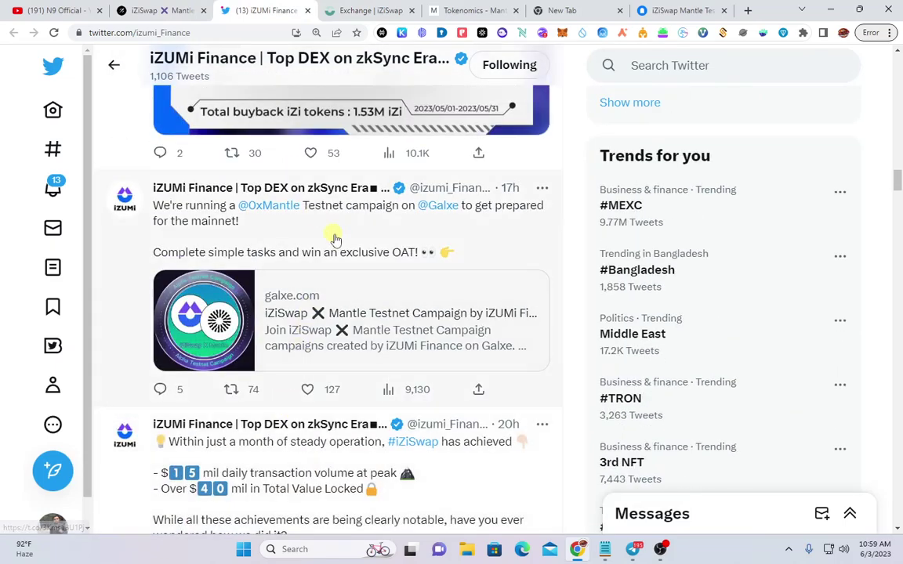
click(270, 206)
scroll(297, 349, down, 1)
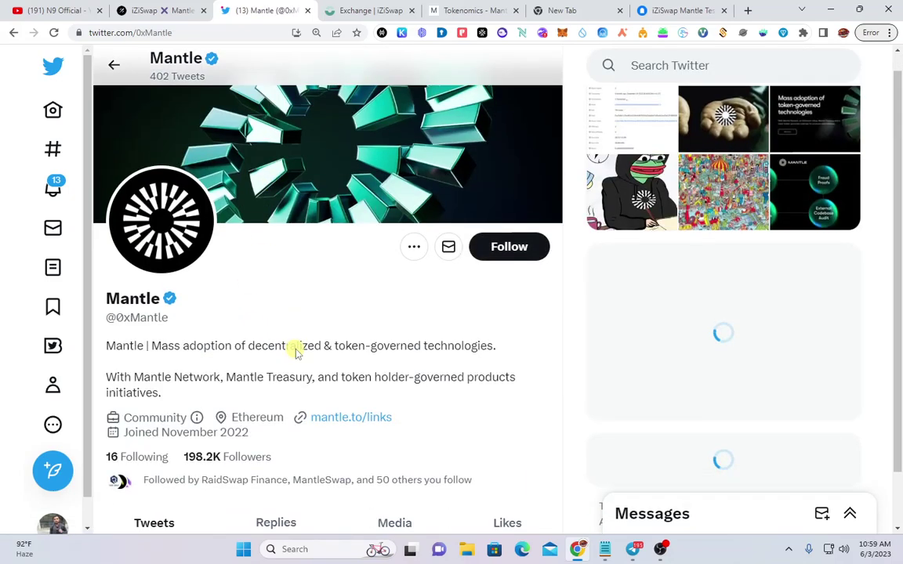
scroll(233, 344, down, 5)
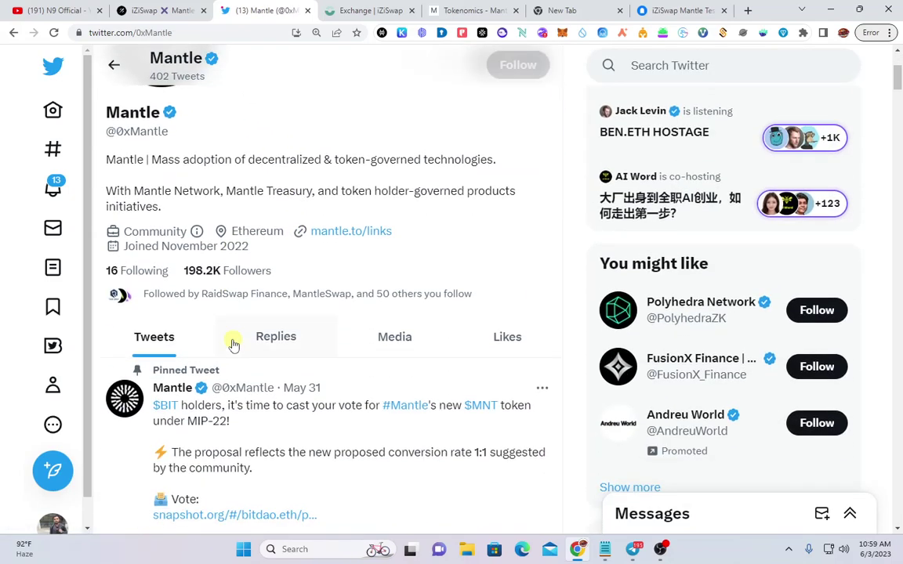
scroll(329, 385, down, 1)
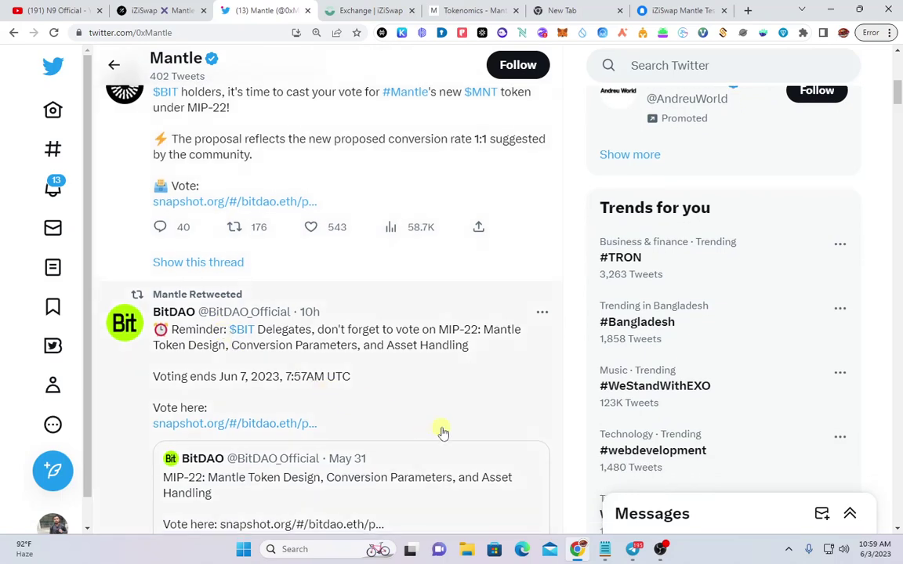
scroll(443, 433, down, 1)
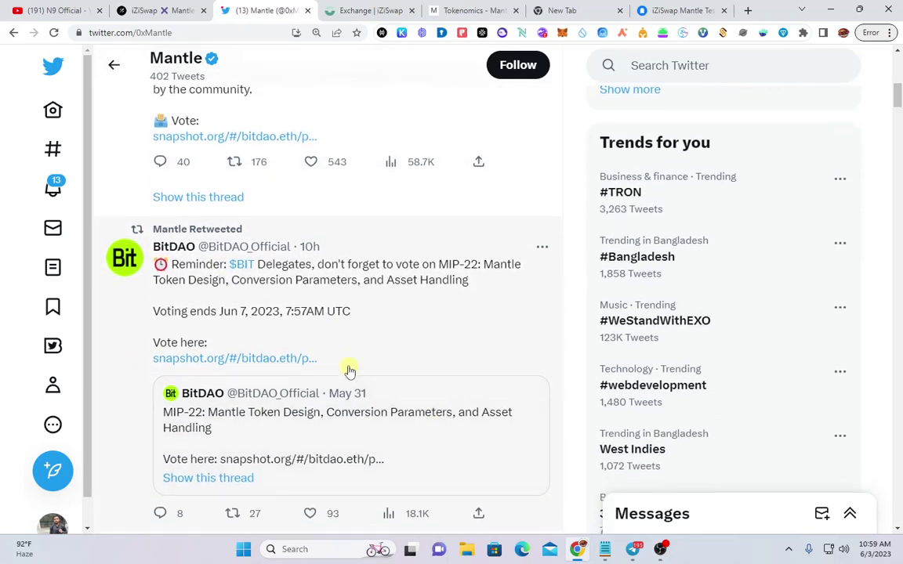
scroll(349, 371, down, 4)
scroll(345, 370, down, 2)
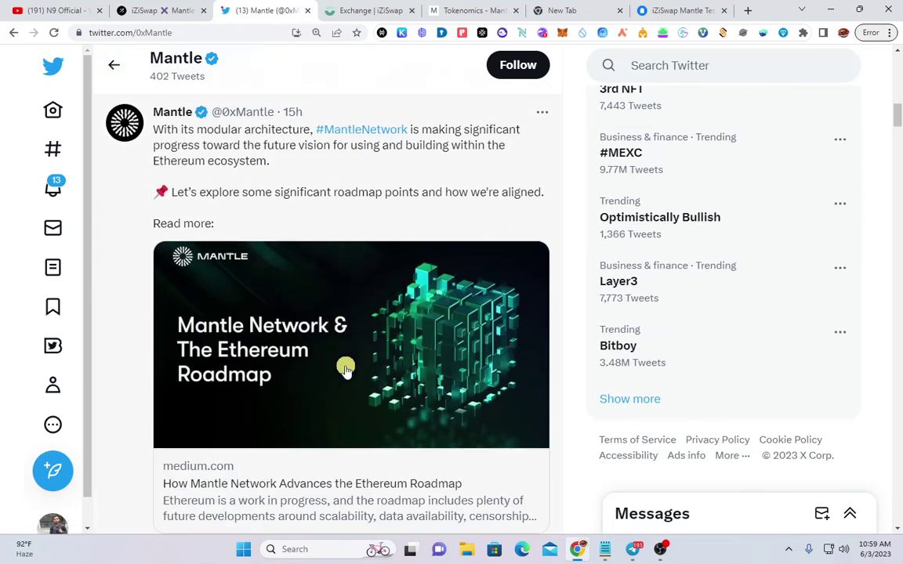
scroll(346, 370, up, 5)
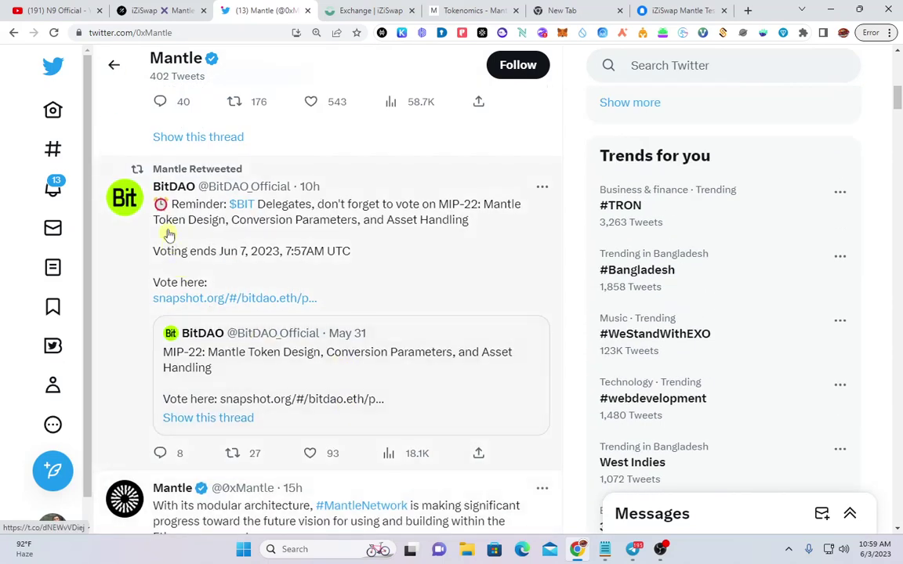
scroll(357, 413, down, 3)
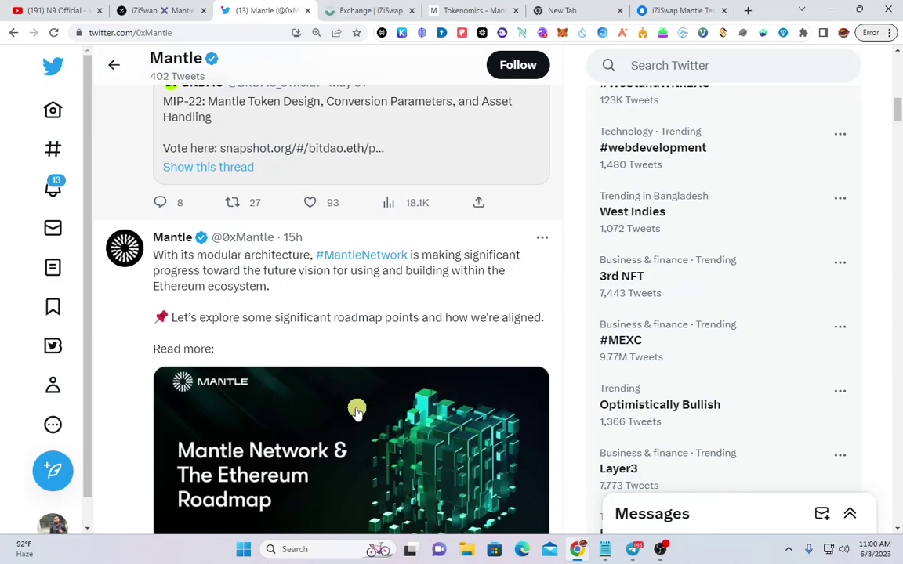
scroll(357, 413, up, 1)
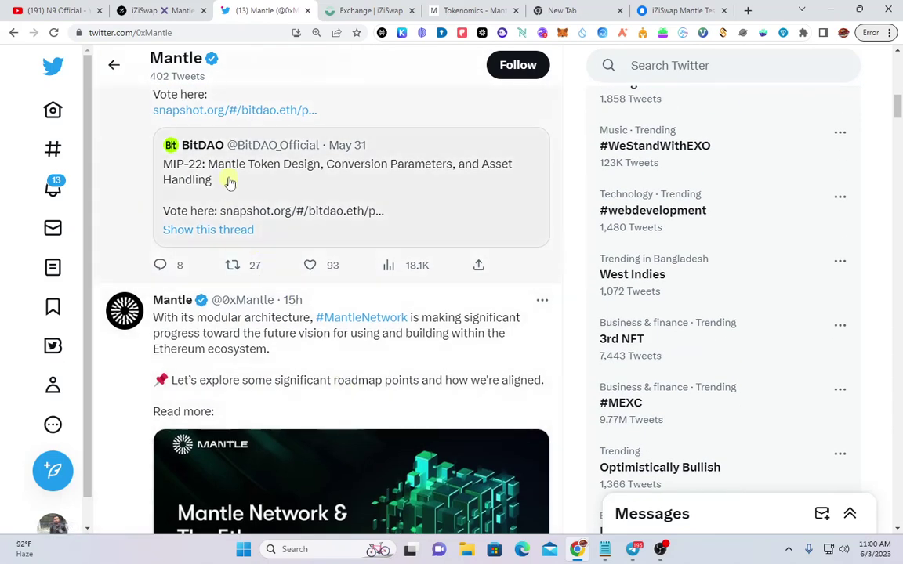
scroll(292, 380, down, 1)
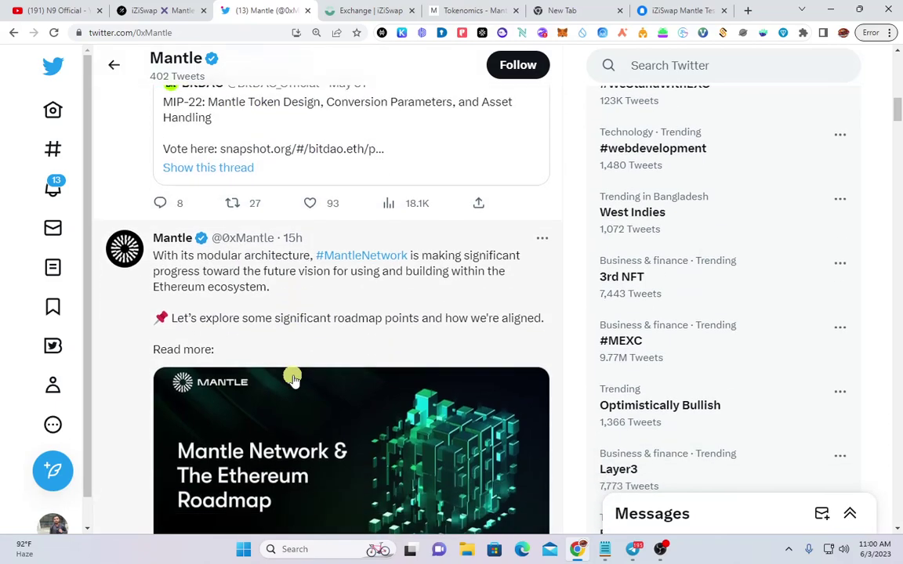
scroll(262, 359, down, 4)
scroll(269, 342, down, 13)
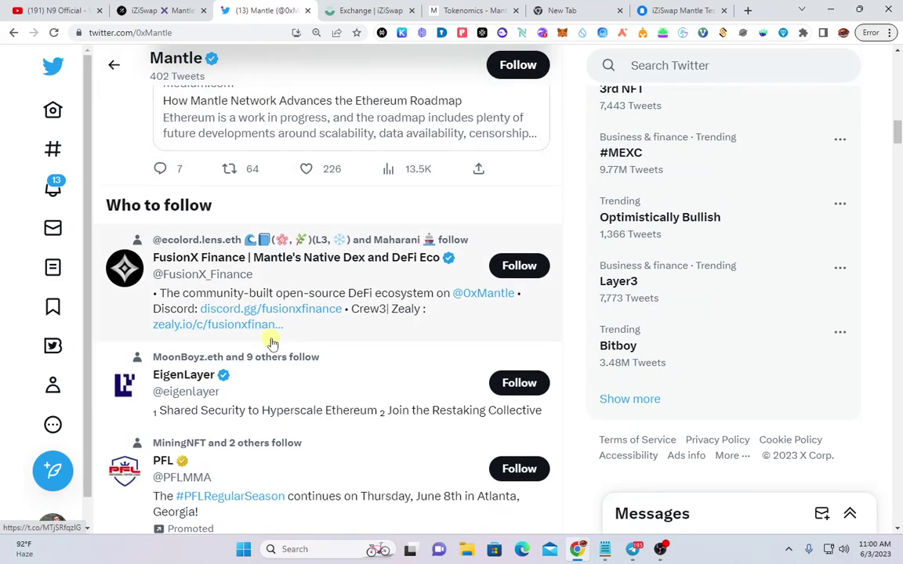
scroll(292, 354, down, 2)
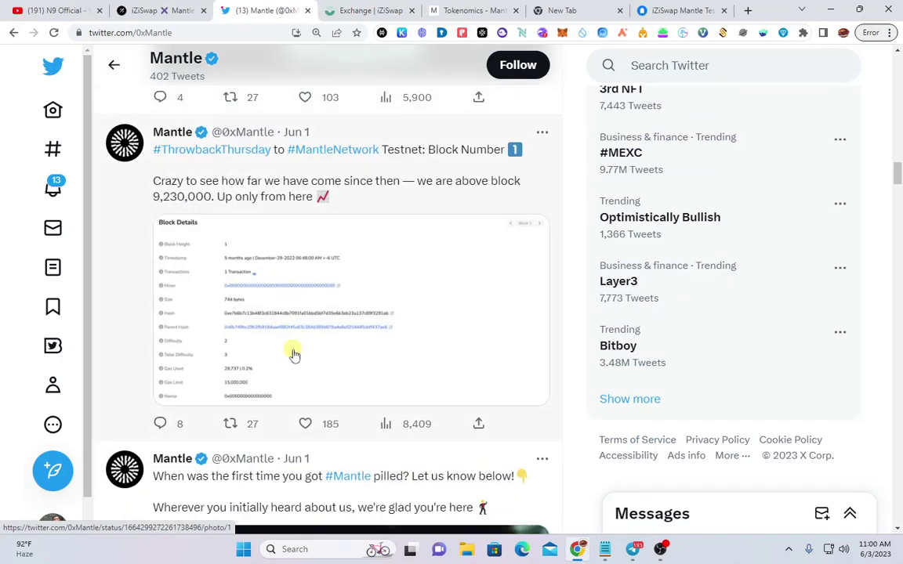
scroll(294, 355, down, 10)
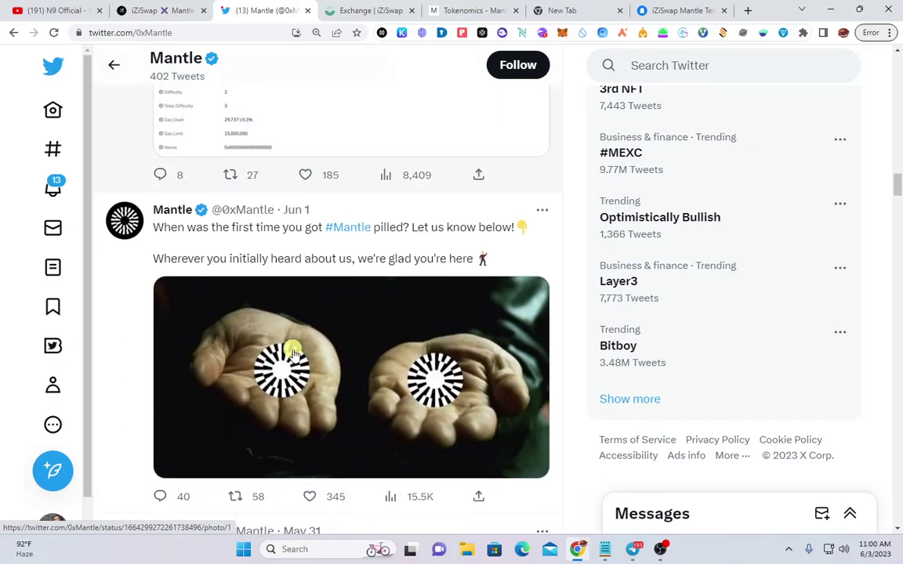
scroll(294, 355, up, 10)
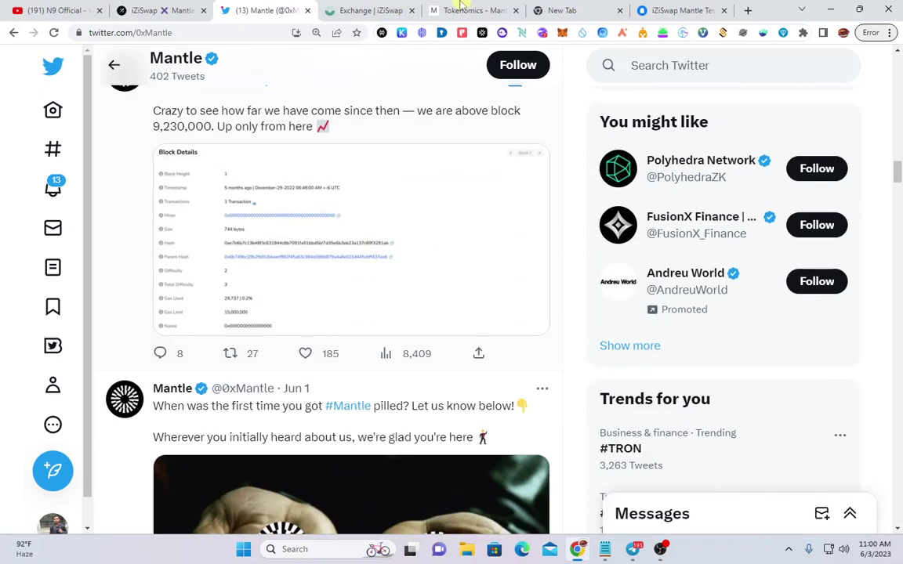
click(463, 10)
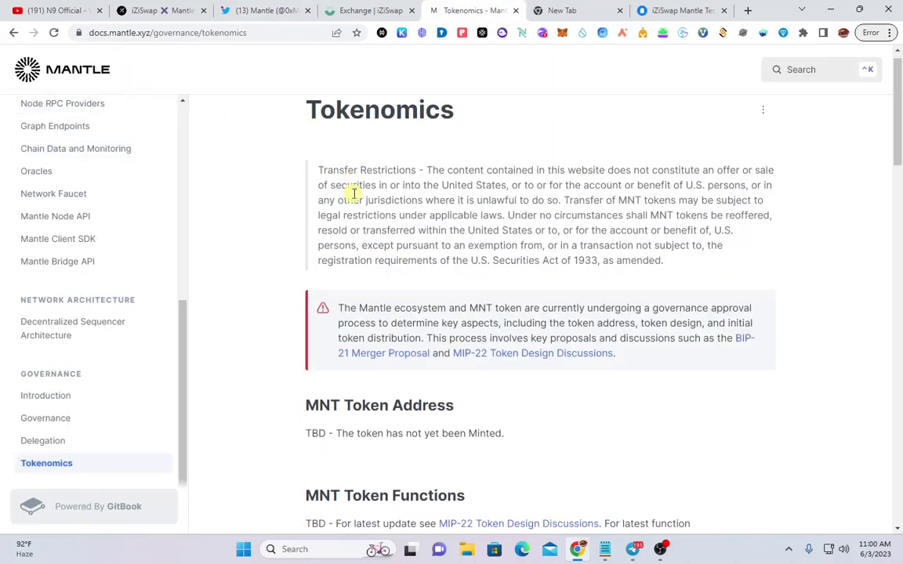
Scroll through the MNT distribution donut chart, holder table and Mantle Treasury priorities
scroll(365, 205, down, 4)
scroll(369, 210, down, 2)
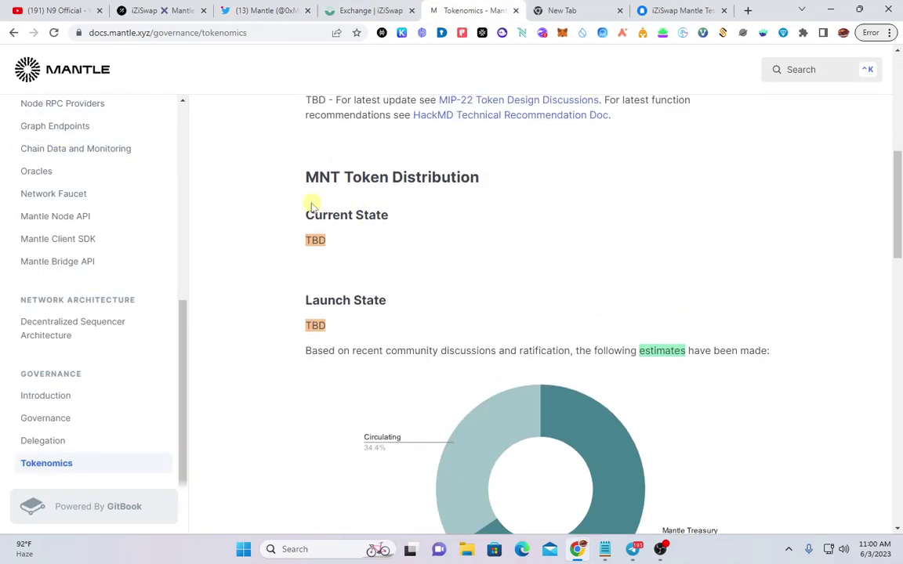
scroll(351, 211, down, 2)
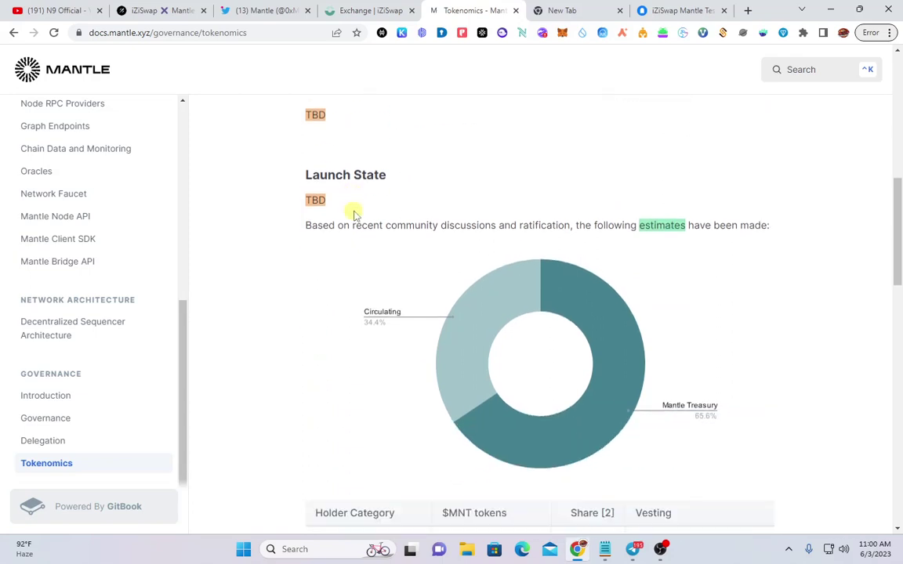
scroll(353, 213, up, 3)
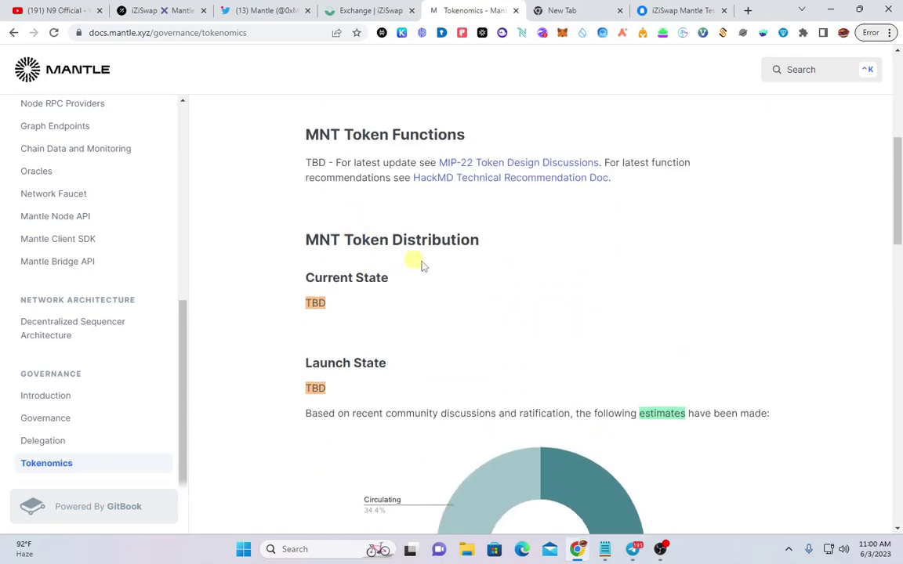
scroll(439, 275, down, 2)
scroll(459, 284, down, 5)
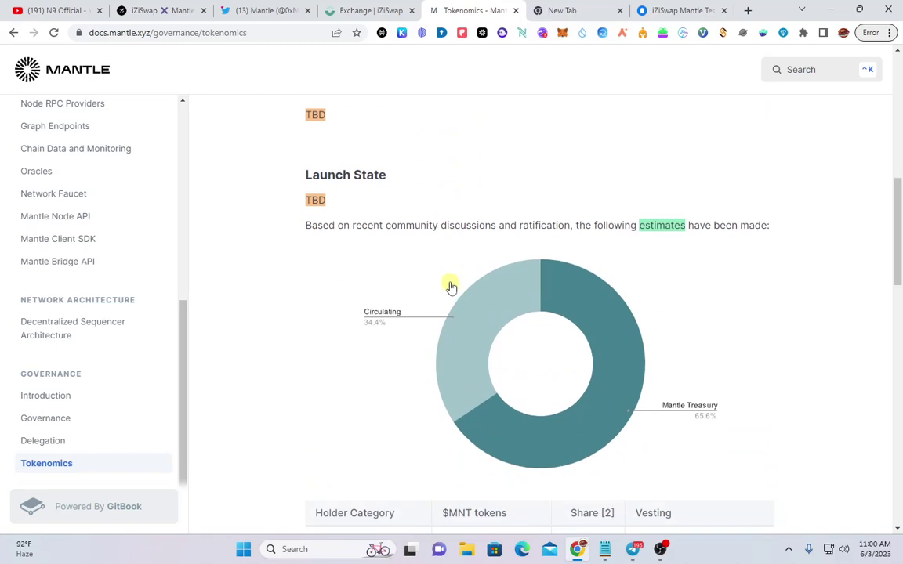
scroll(337, 307, down, 2)
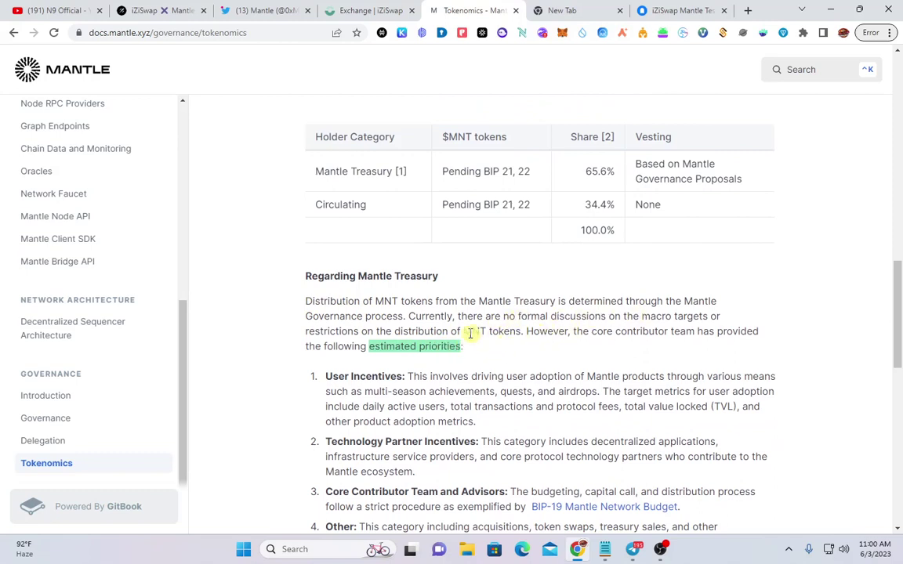
scroll(510, 325, down, 1)
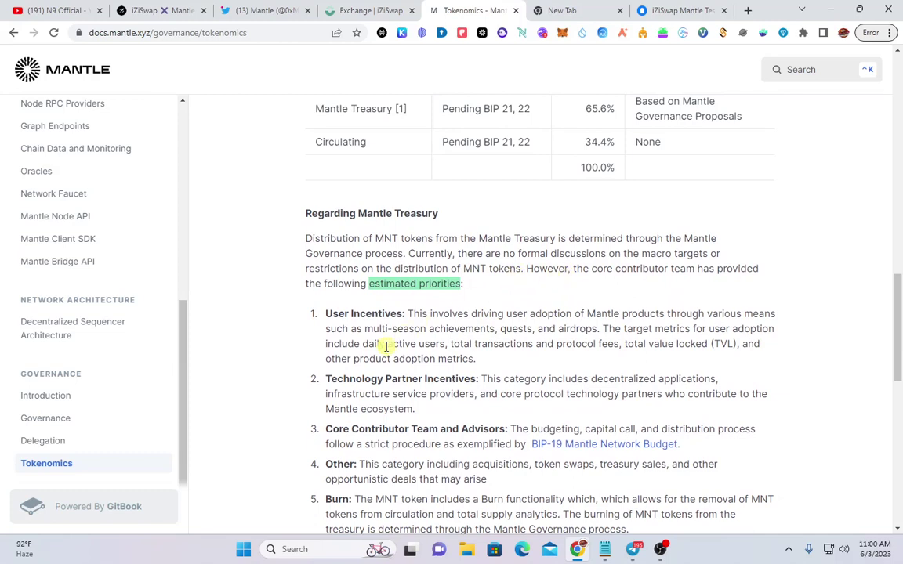
scroll(369, 322, down, 1)
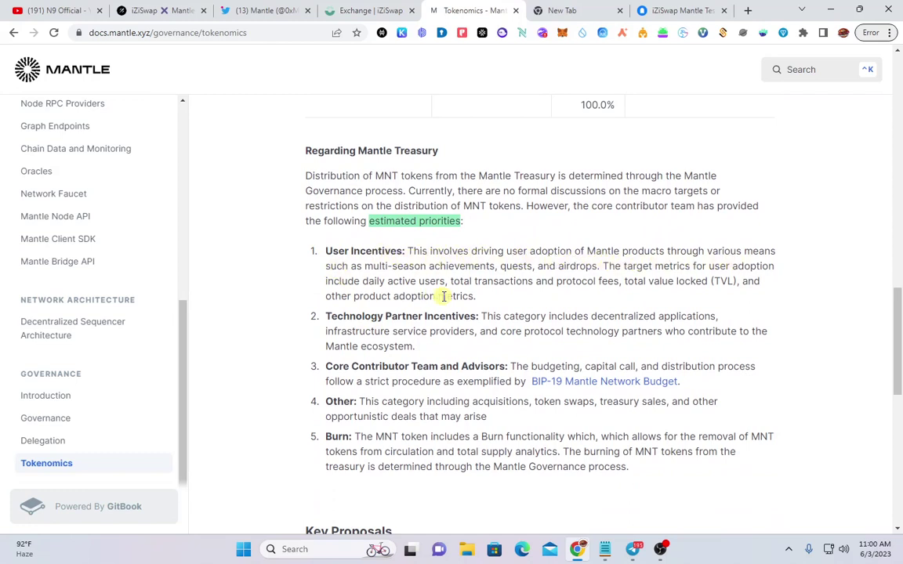
Select a word in the User Incentives description, scroll back up, and briefly check the Galxe tab
right_click(559, 266)
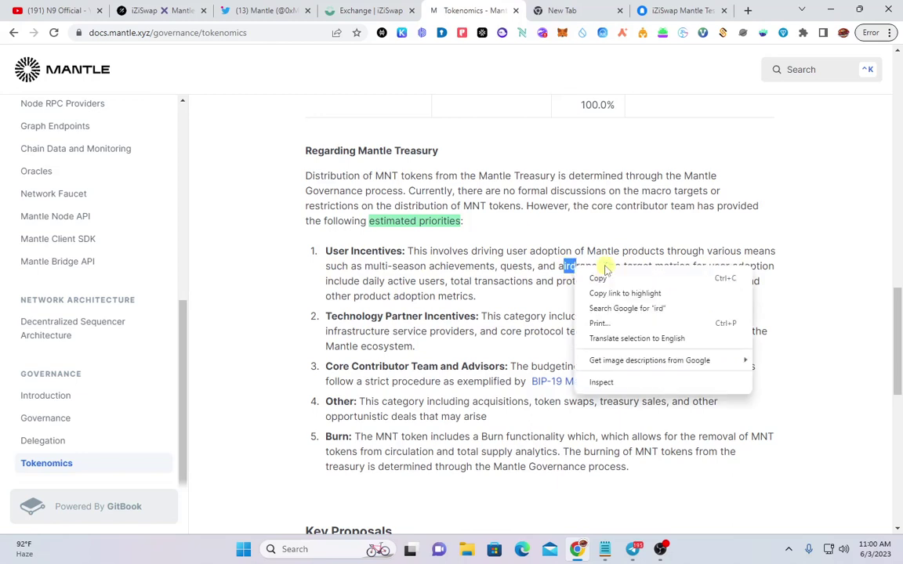
double_click(519, 265)
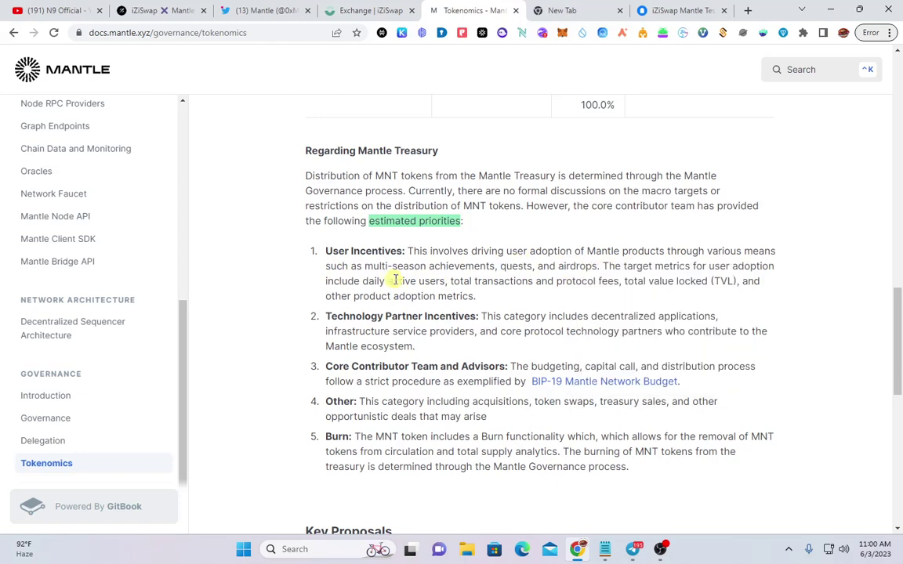
scroll(396, 280, up, 5)
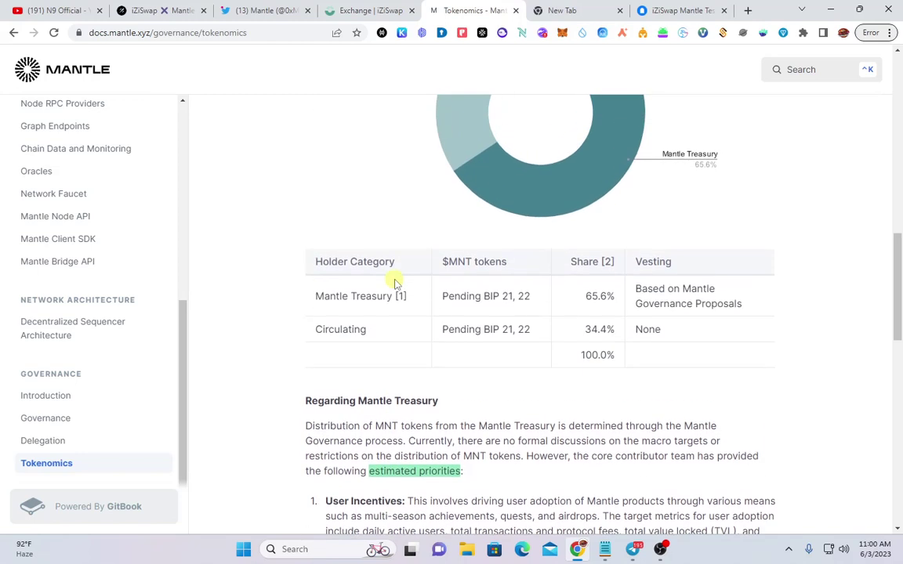
scroll(395, 284, up, 10)
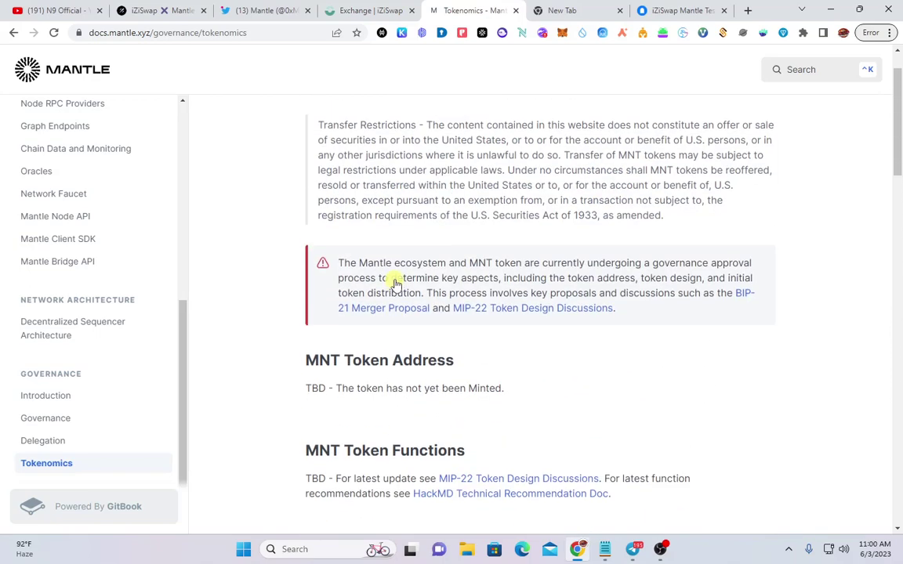
click(188, 10)
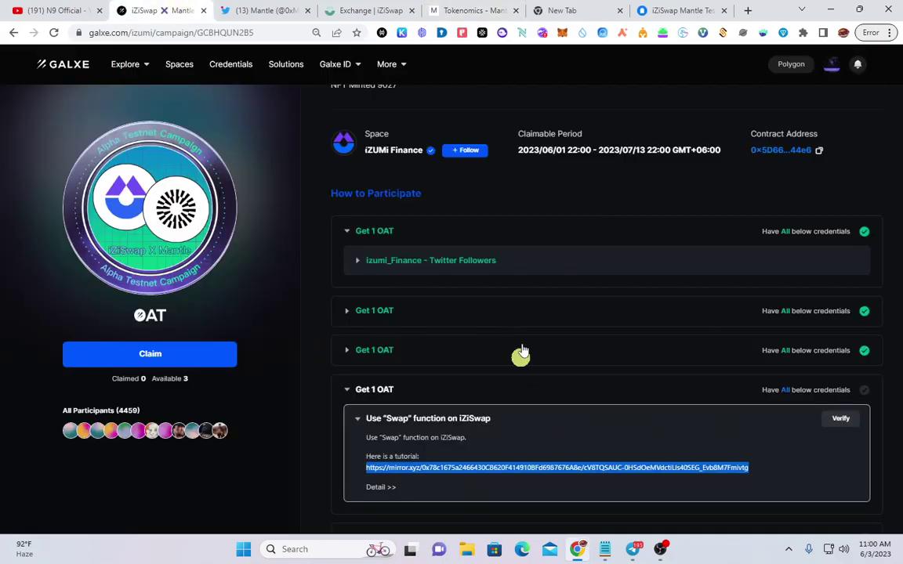
click(475, 11)
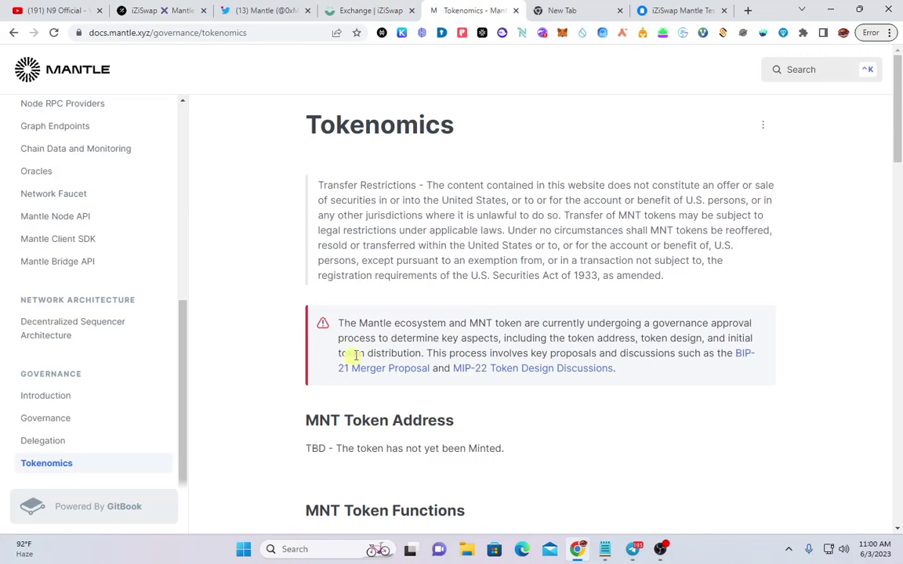
Glance at the Galxe campaign tab, return to Tokenomics, then switch to the '(13) Mantle' Twitter tab
scroll(421, 350, down, 8)
scroll(452, 360, up, 7)
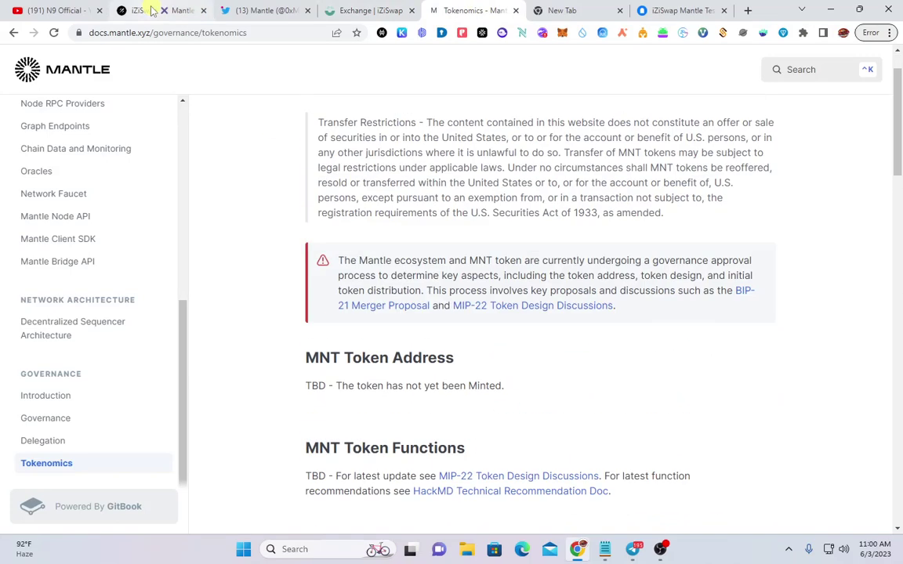
click(154, 10)
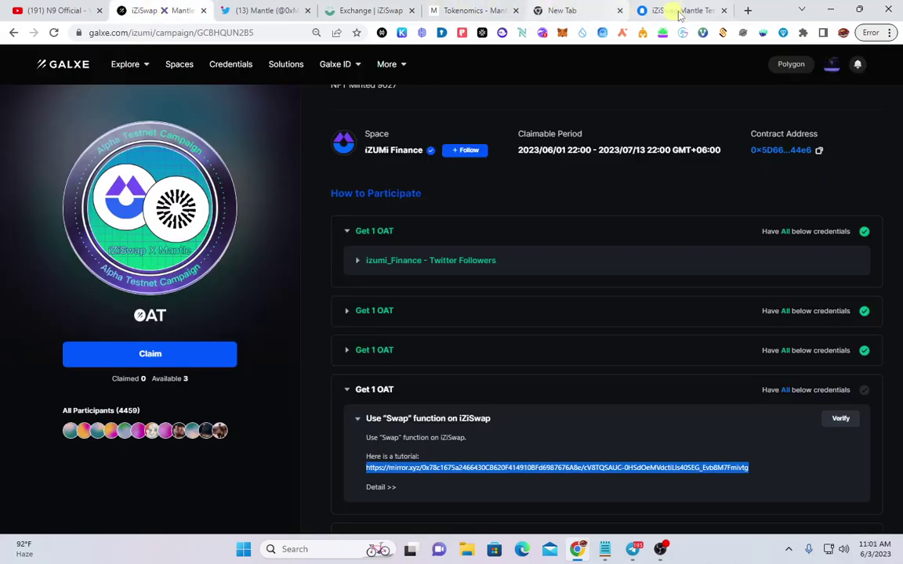
click(478, 12)
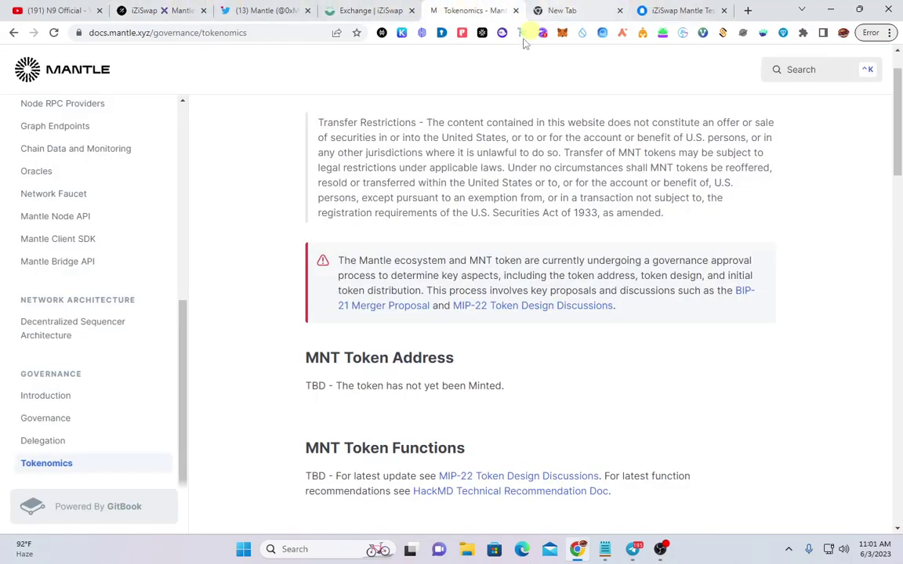
click(259, 11)
Scroll through Mantle's Twitter profile and recent tweets, then bring Telegram to the front
scroll(221, 333, up, 5)
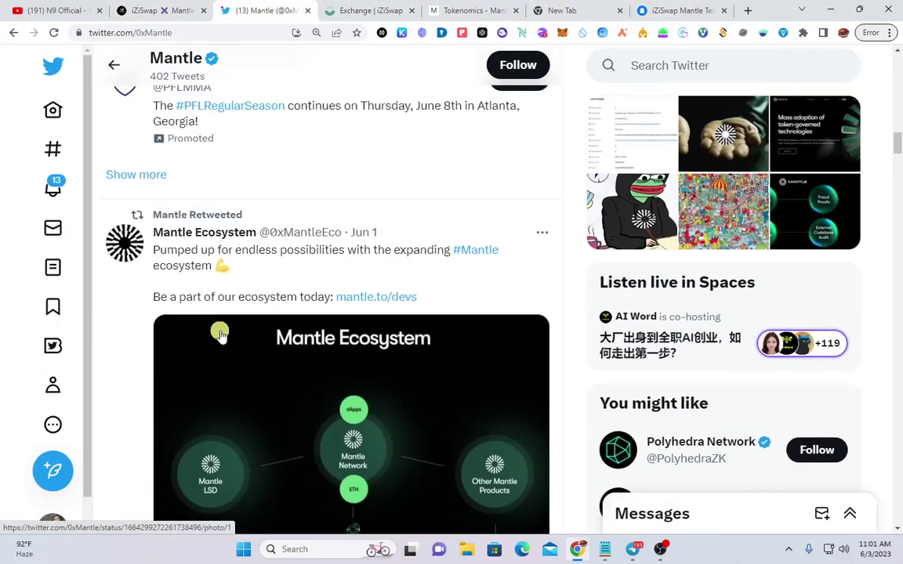
scroll(219, 333, up, 10)
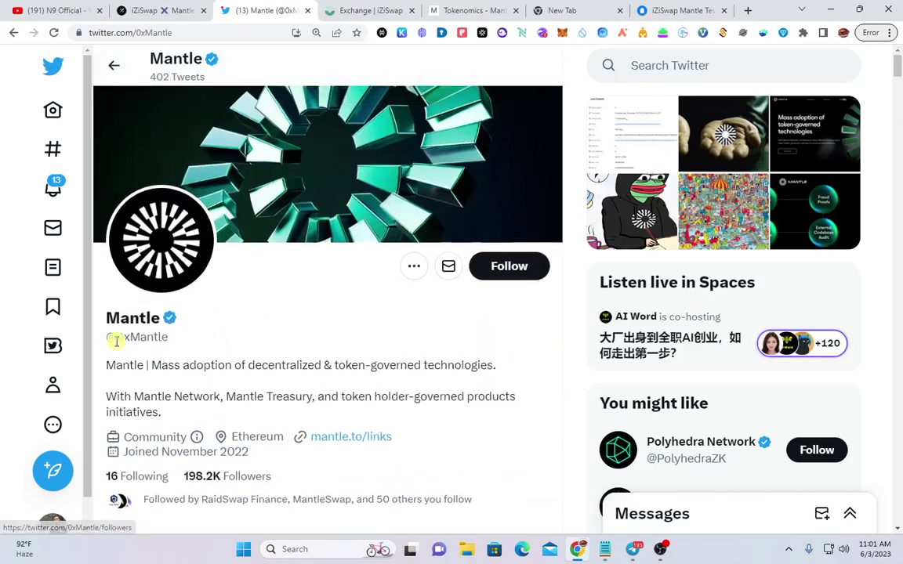
scroll(209, 336, down, 6)
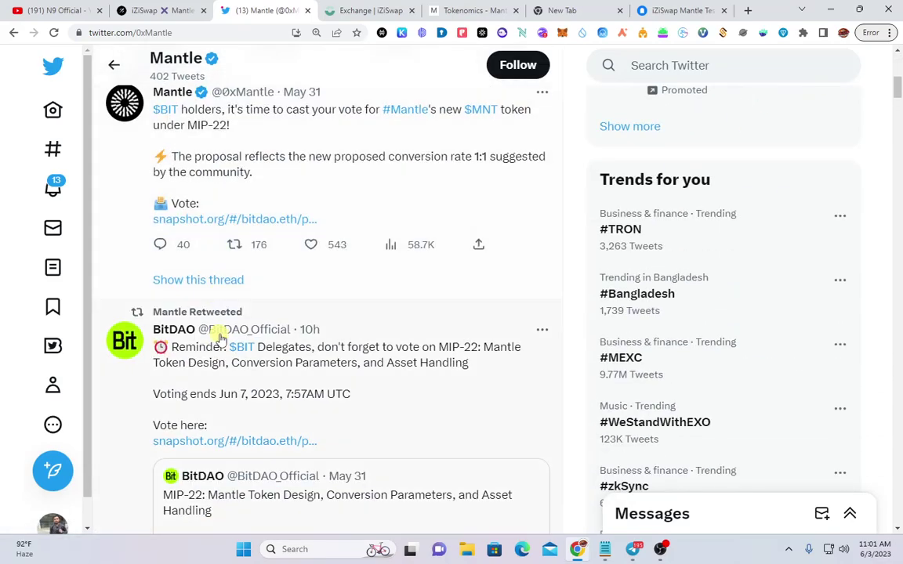
scroll(222, 337, down, 12)
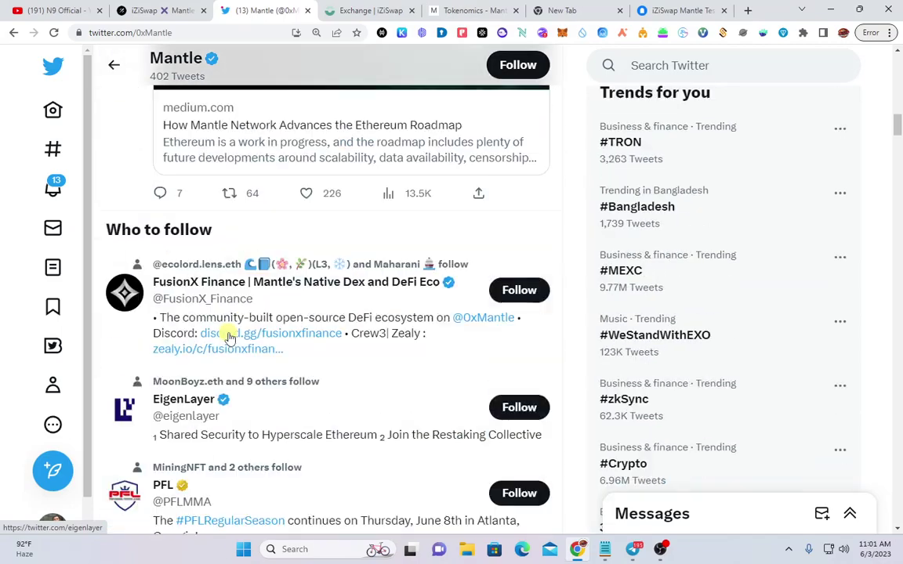
scroll(228, 337, up, 10)
scroll(307, 433, up, 5)
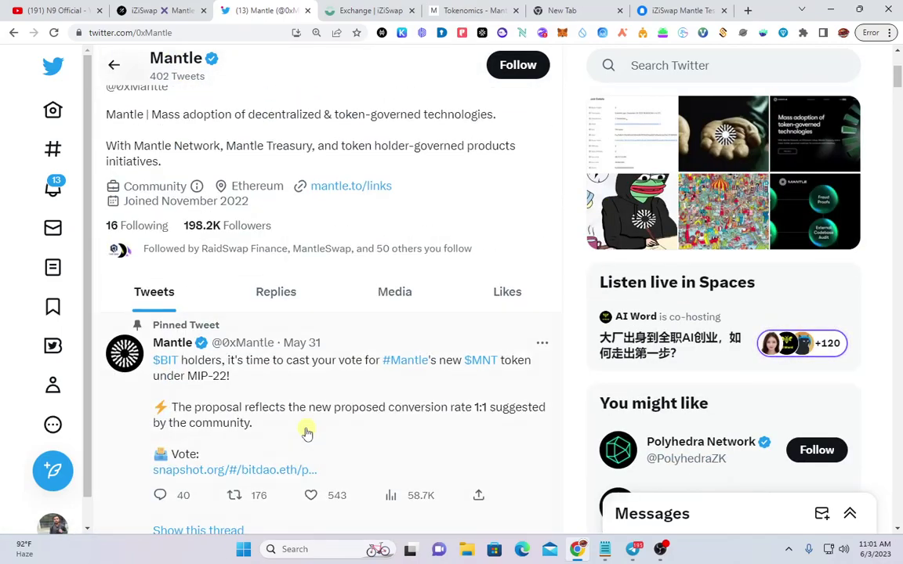
scroll(307, 433, up, 3)
scroll(293, 427, down, 1)
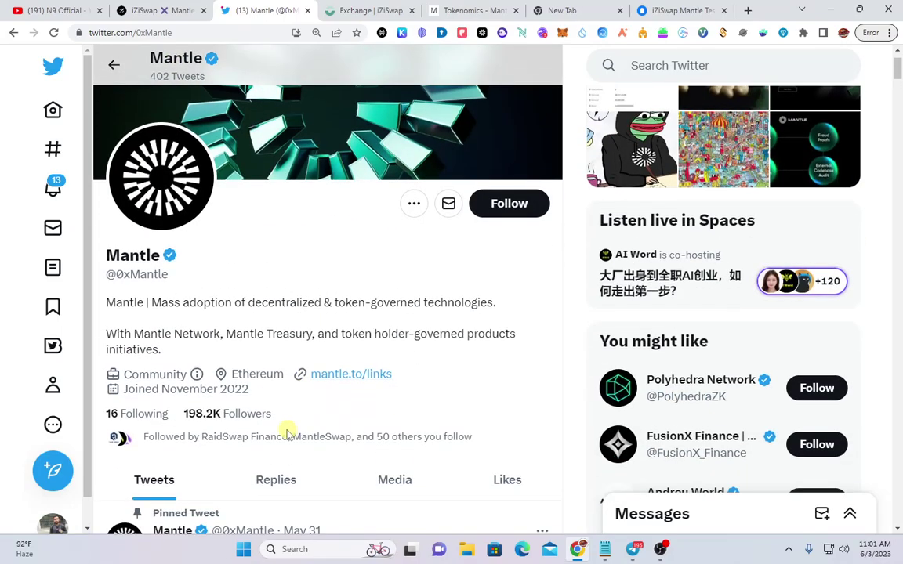
scroll(288, 429, up, 1)
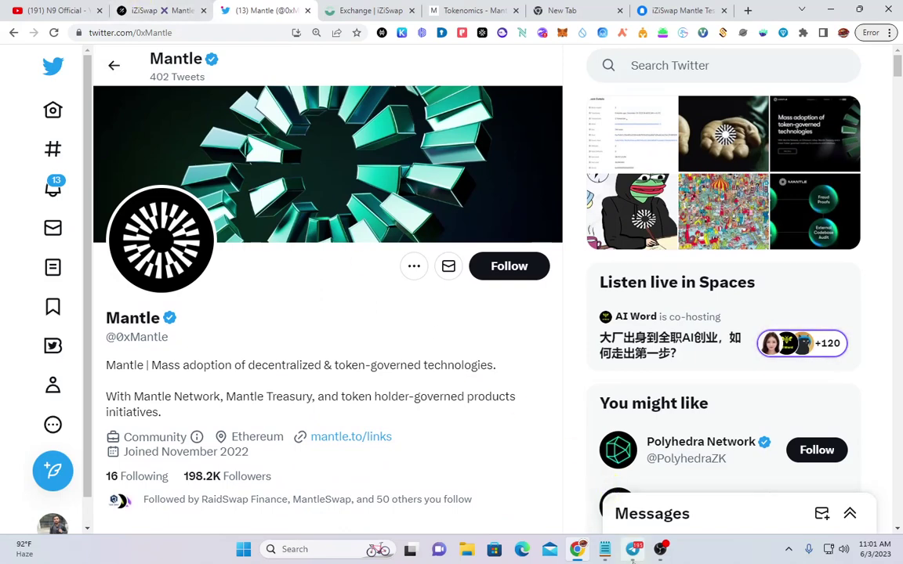
click(633, 553)
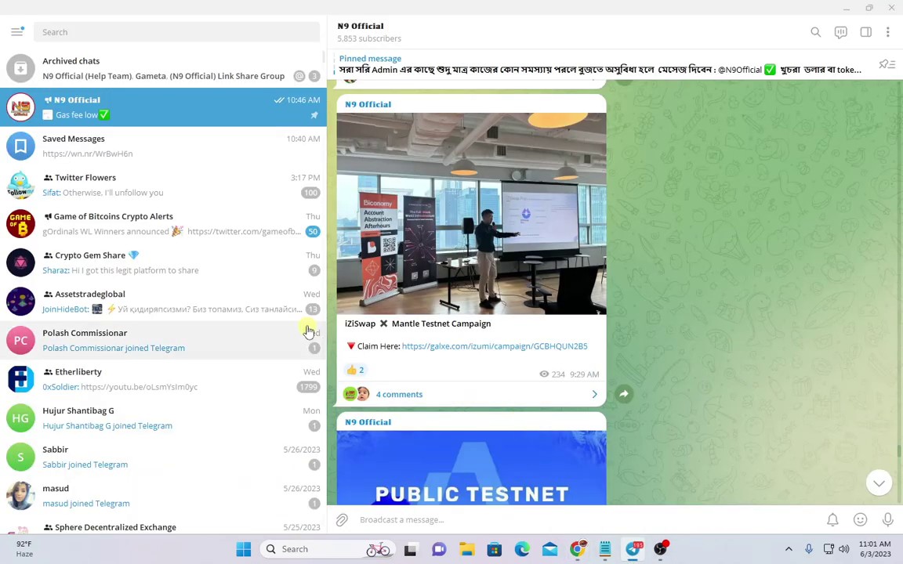
Scroll to the N9 Official campaign post in Telegram, then return to Chrome
scroll(419, 357, up, 1)
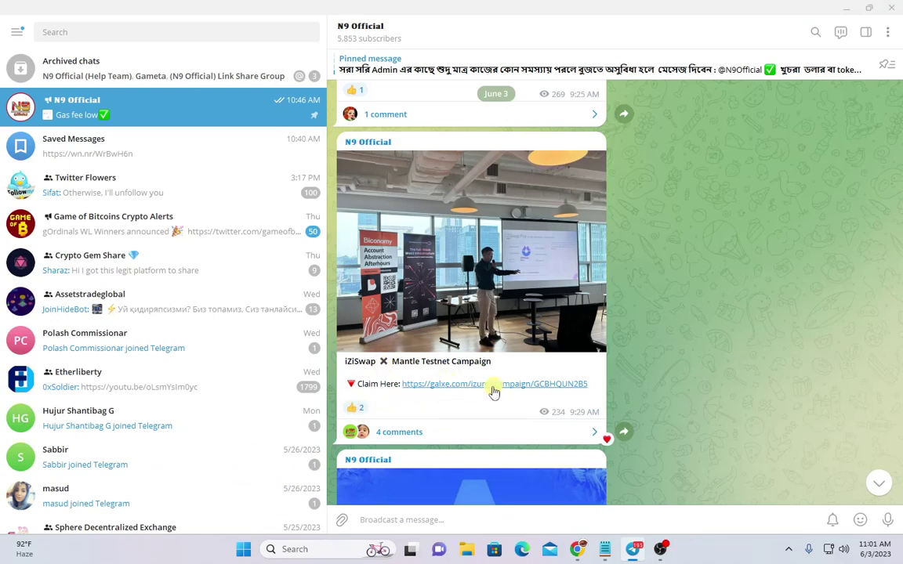
click(577, 549)
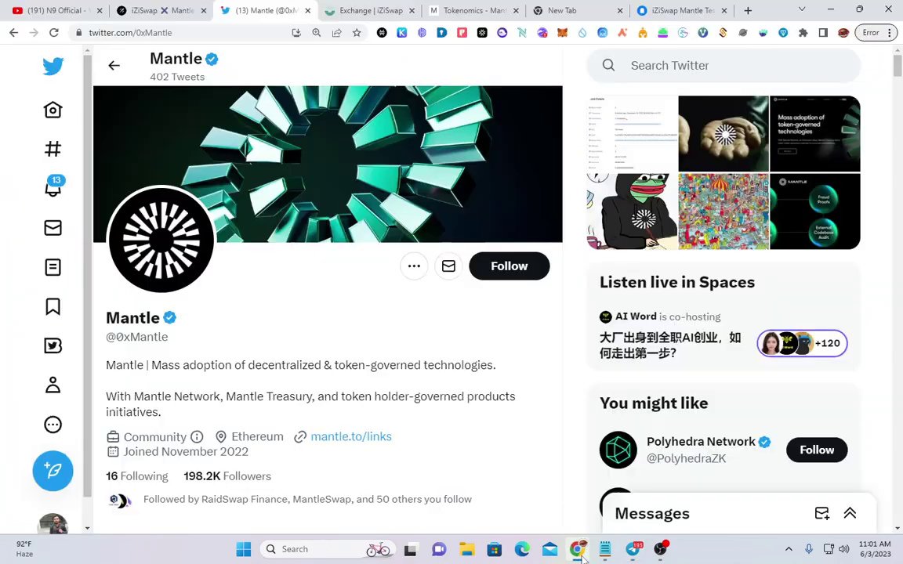
Open the account's Galxe ID profile page from the avatar menu on Galxe
click(113, 11)
scroll(502, 321, up, 3)
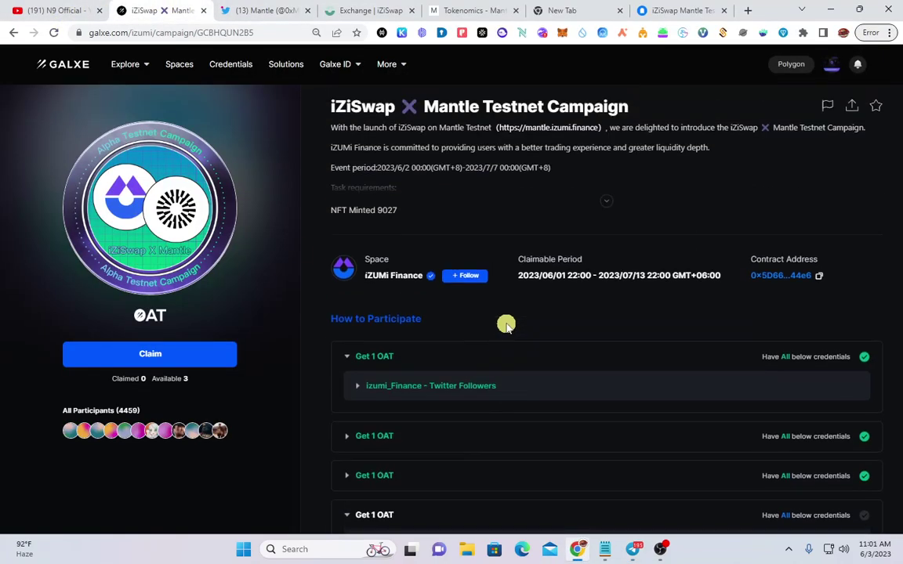
click(831, 67)
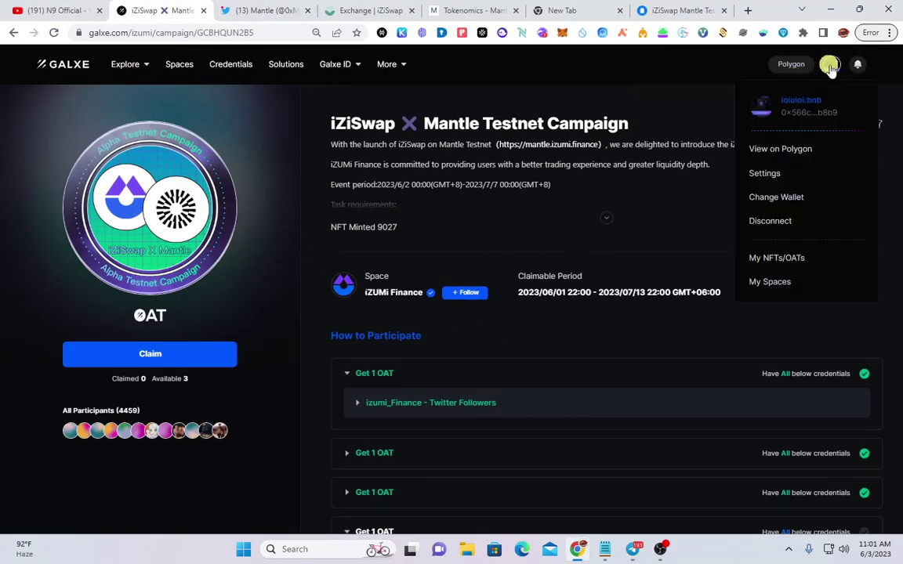
click(810, 123)
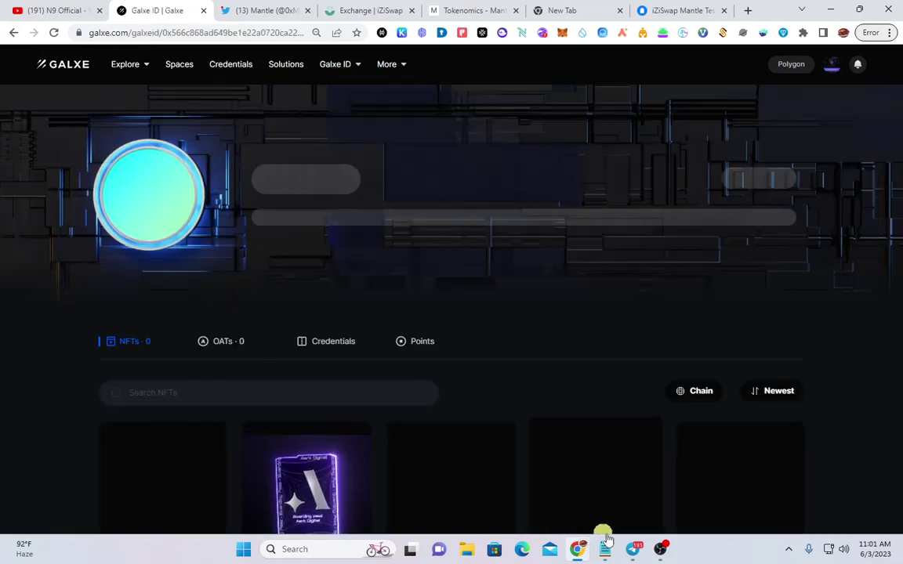
Post a 'metamask' comment in the campaign post's Telegram discussion, then return to Chrome
click(632, 548)
click(486, 433)
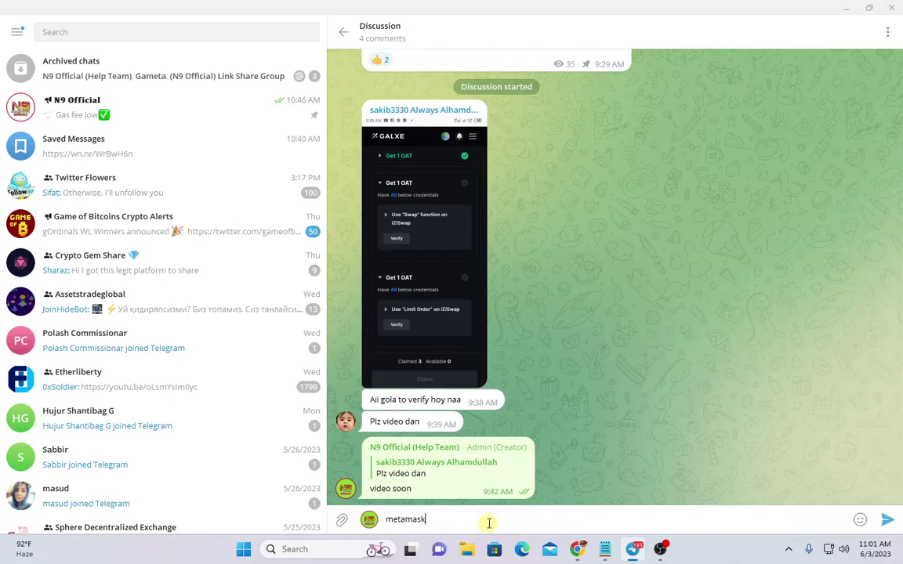
key(Return)
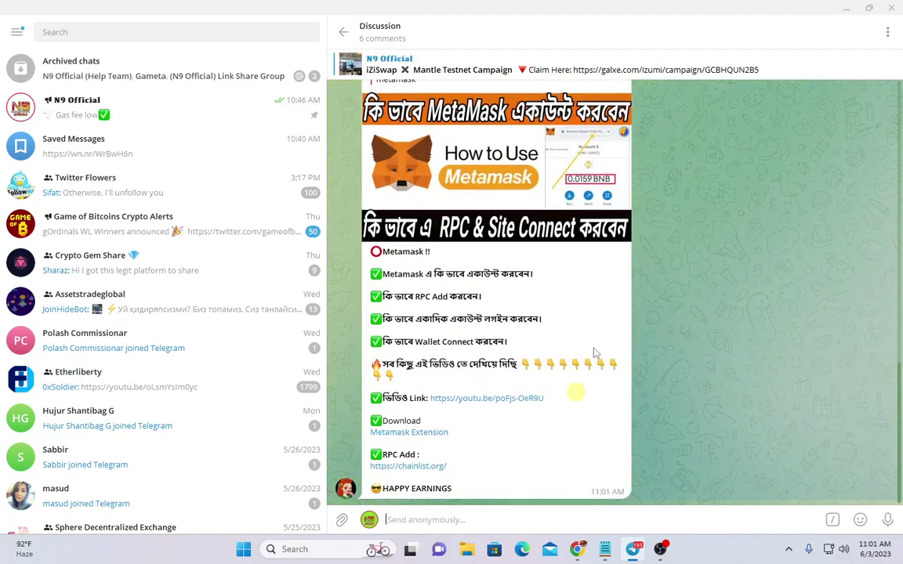
scroll(521, 296, up, 1)
scroll(470, 392, down, 1)
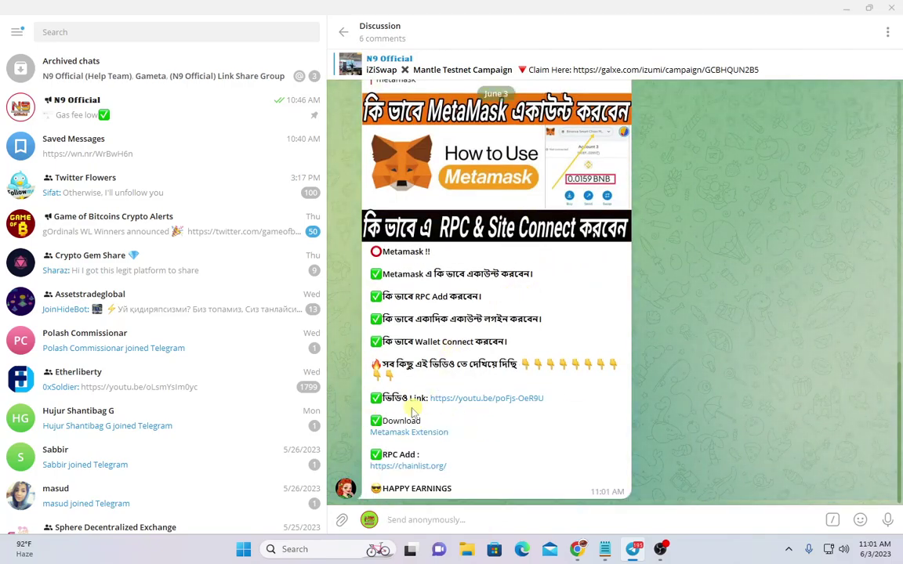
click(576, 549)
Expand the Get 1 OAT tasks to show the Discord member and Telegram requirements
click(13, 32)
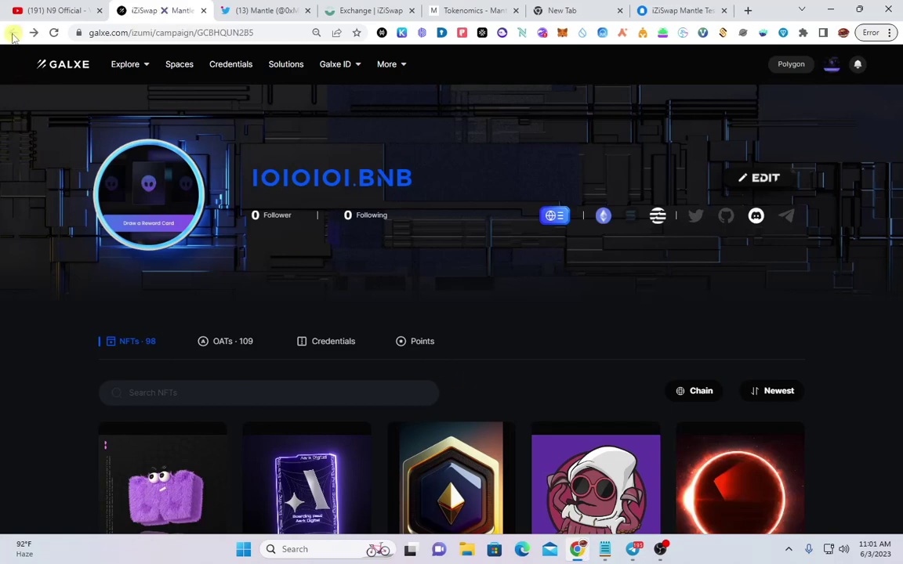
scroll(453, 372, down, 3)
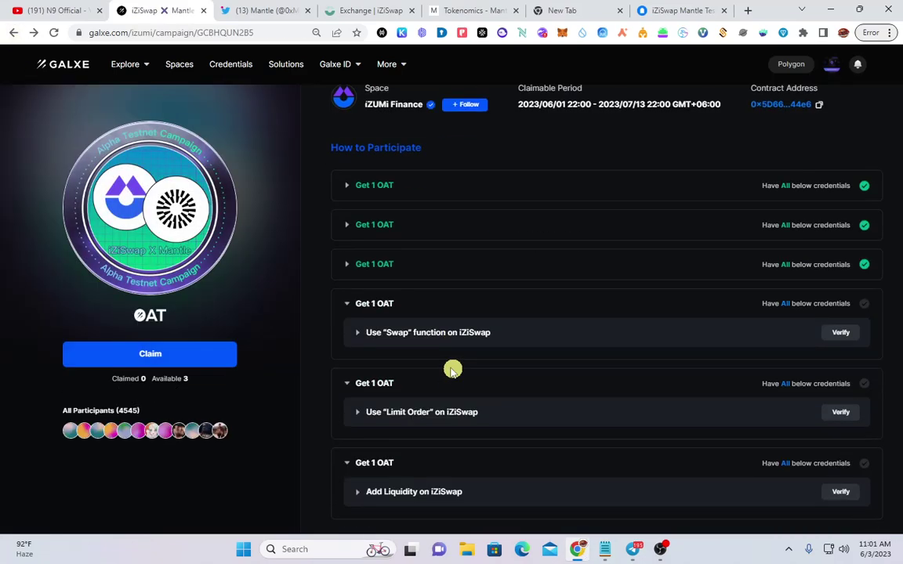
click(420, 183)
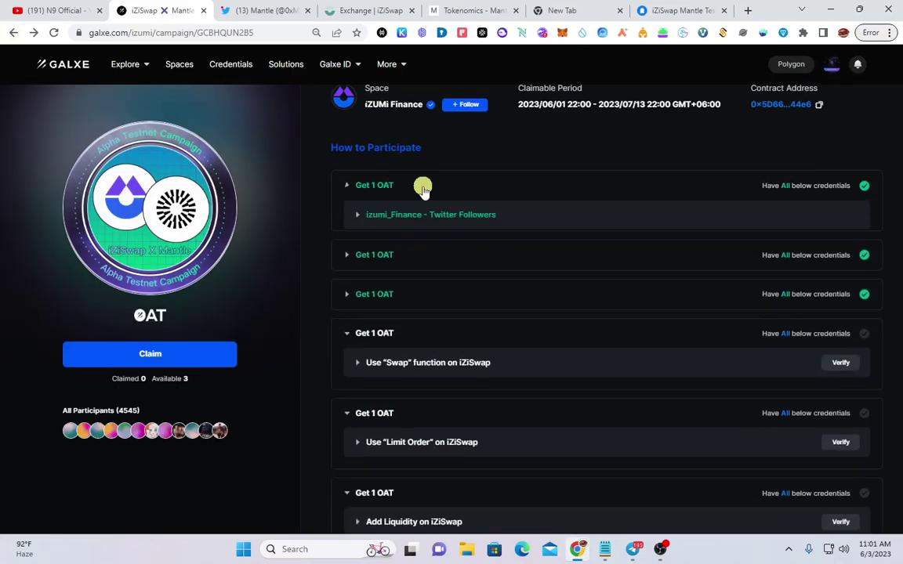
click(488, 260)
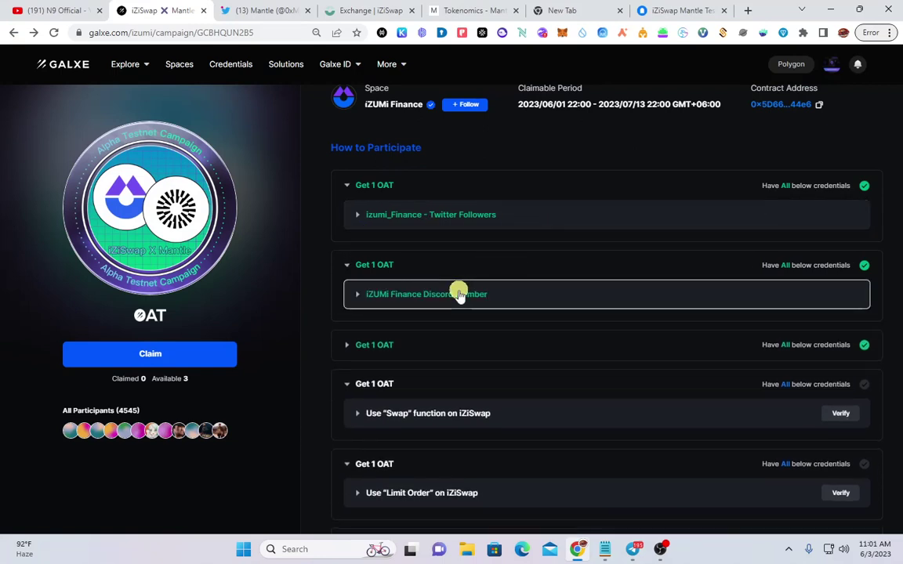
click(455, 338)
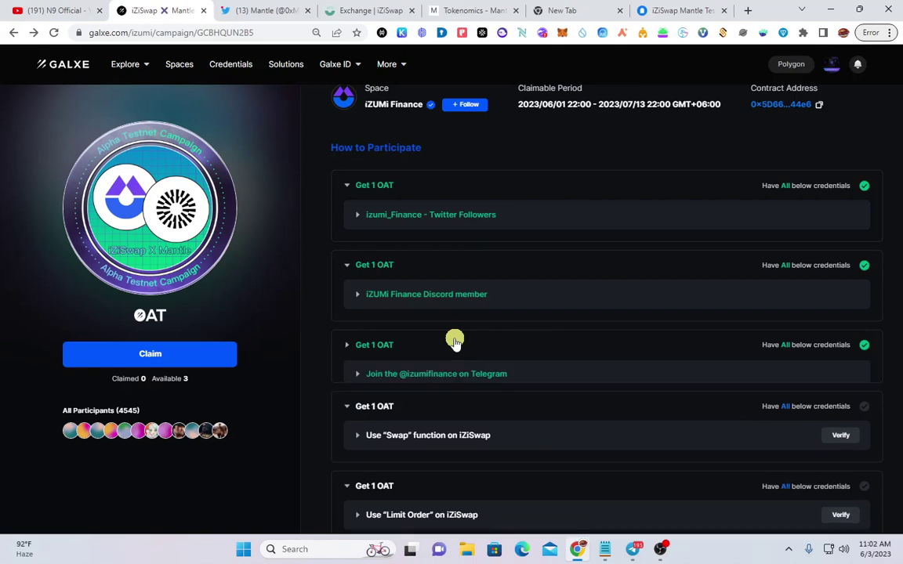
click(455, 340)
click(455, 340)
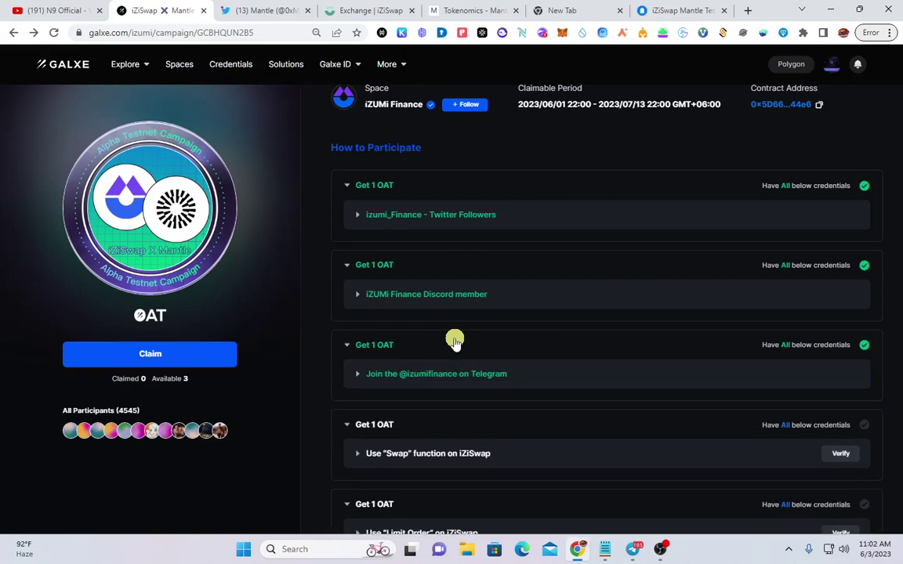
scroll(454, 339, down, 2)
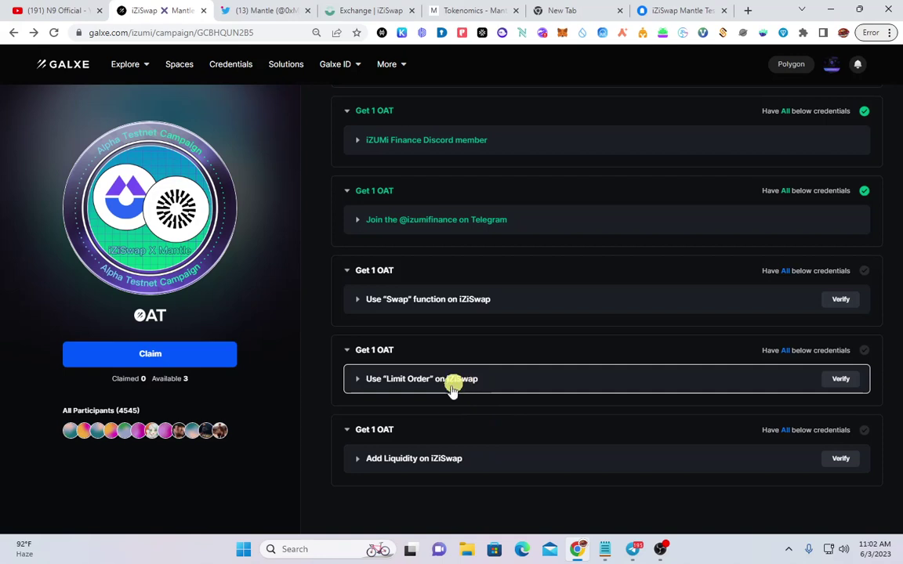
Expand the Use "Swap" function task to reveal its mirror.xyz tutorial link
click(480, 298)
click(485, 299)
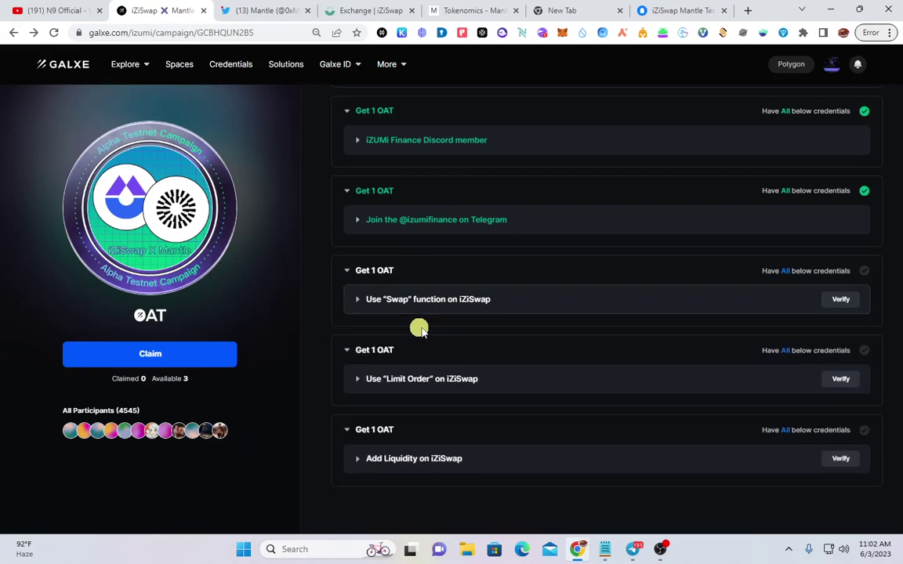
click(458, 302)
click(489, 310)
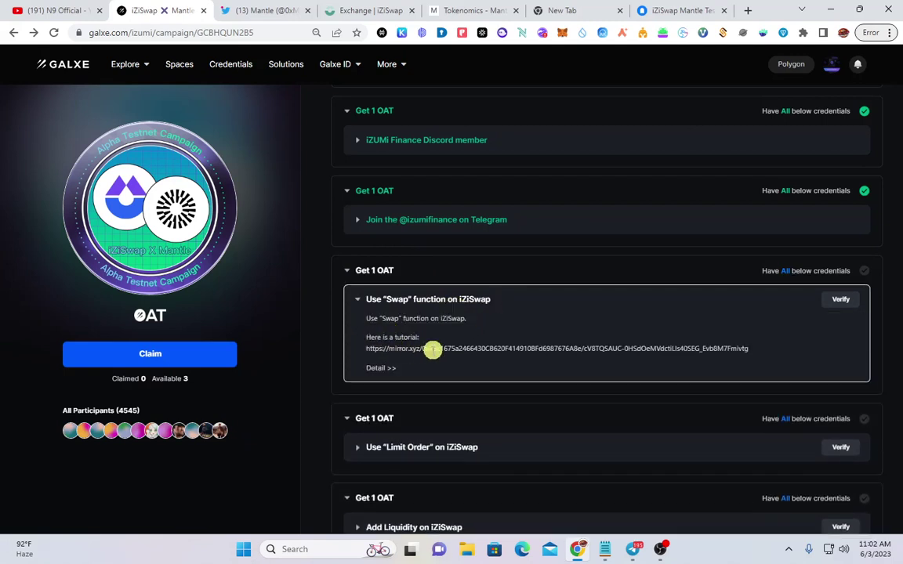
Open the iZiSwap Mantle Testnet tutorial article on mirror.xyz
click(456, 350)
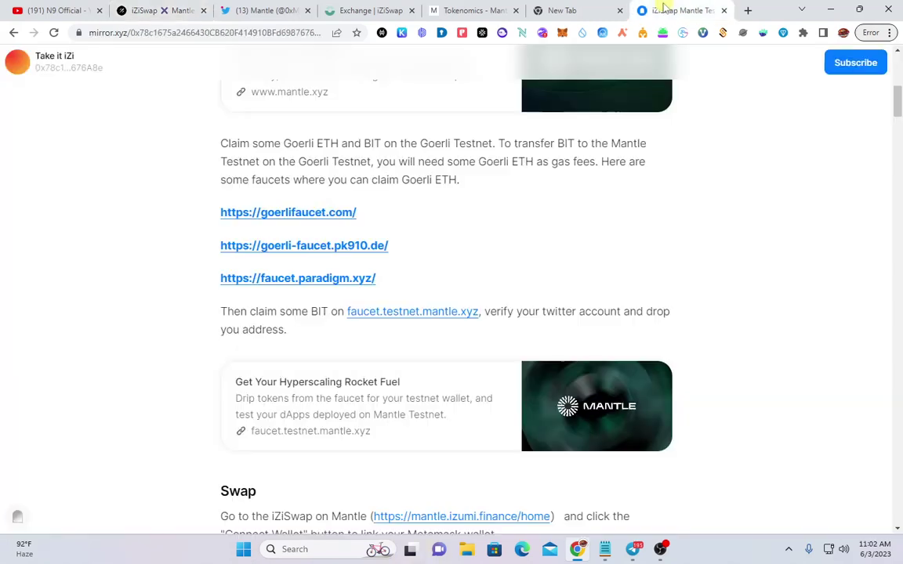
scroll(337, 235, up, 3)
scroll(359, 265, up, 2)
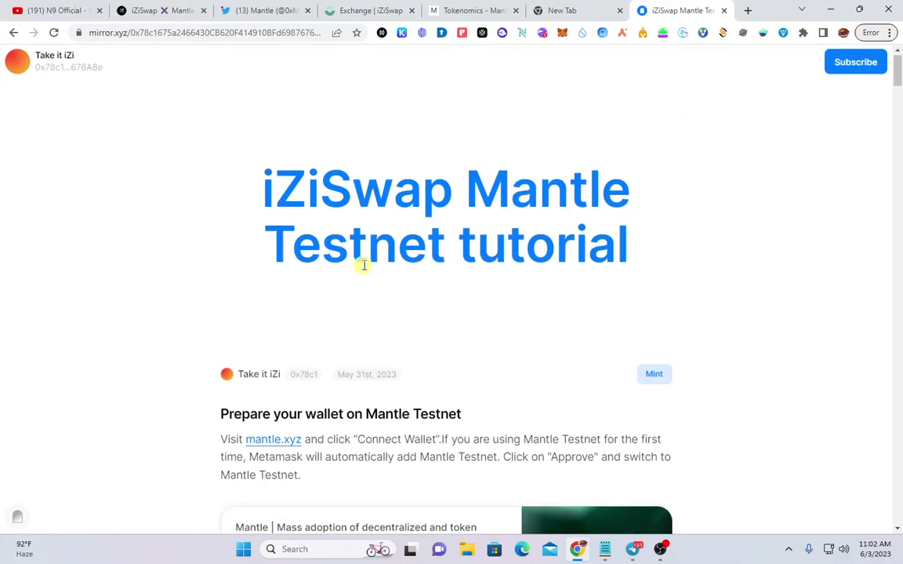
scroll(375, 262, down, 5)
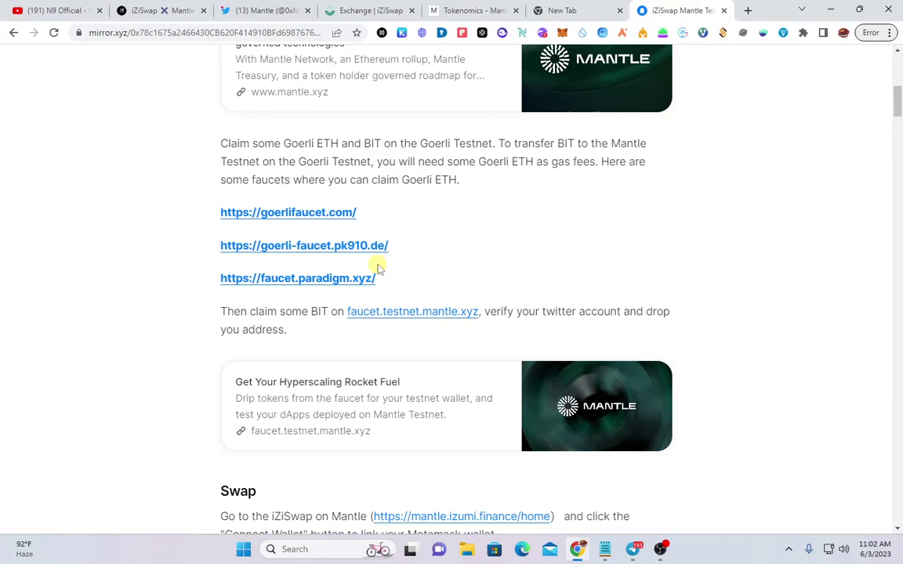
scroll(553, 363, up, 1)
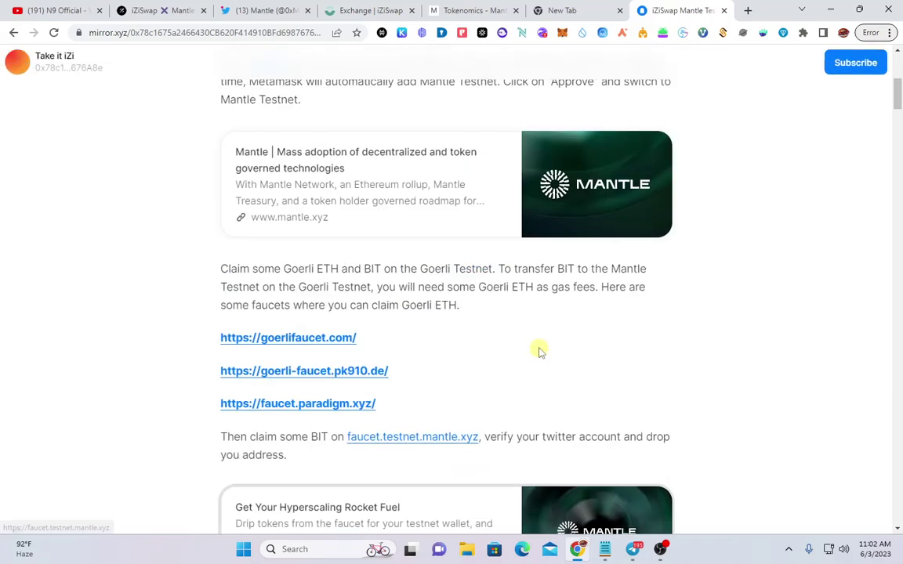
scroll(540, 348, down, 1)
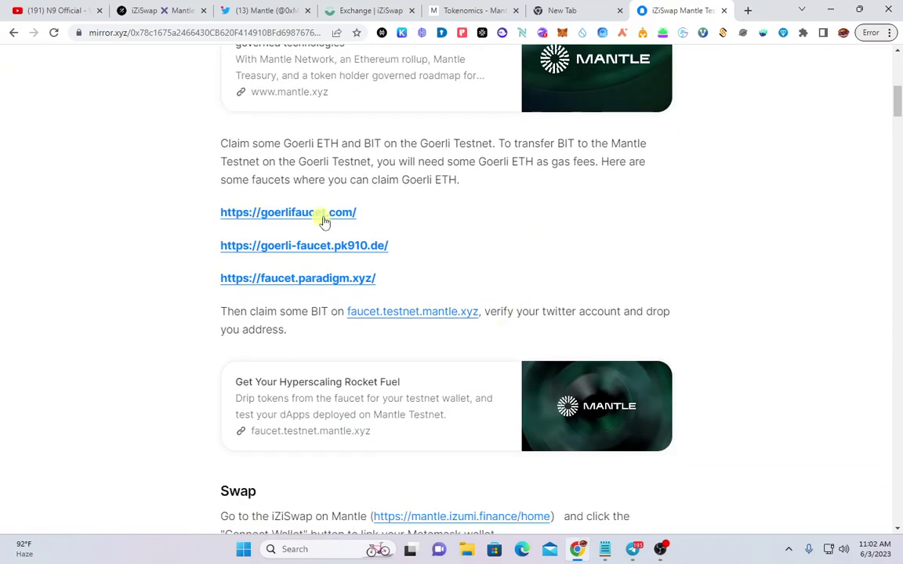
scroll(316, 229, up, 1)
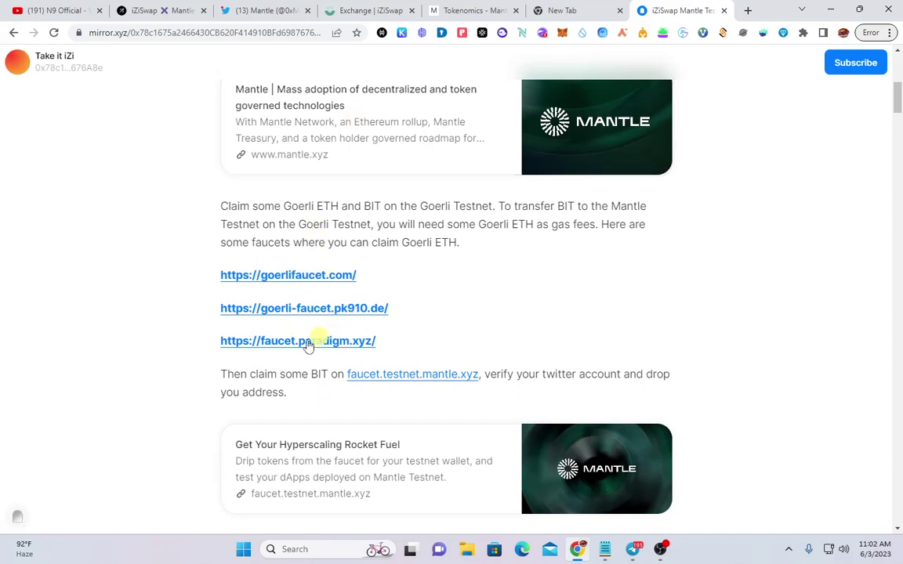
Open the goerlifaucet, pk910, paradigm and faucet.testnet.mantle.xyz links in new background tabs
middle_click(322, 278)
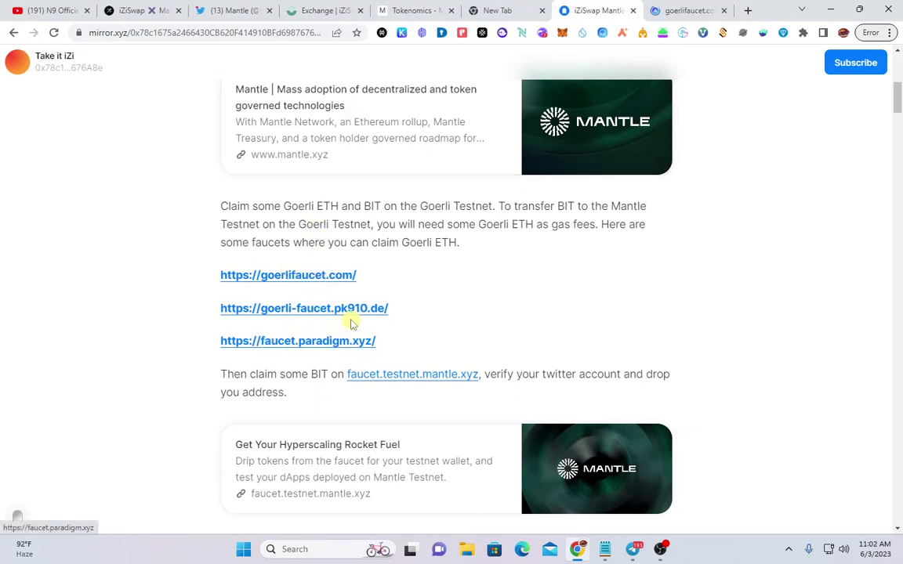
middle_click(349, 312)
middle_click(362, 343)
scroll(363, 346, down, 3)
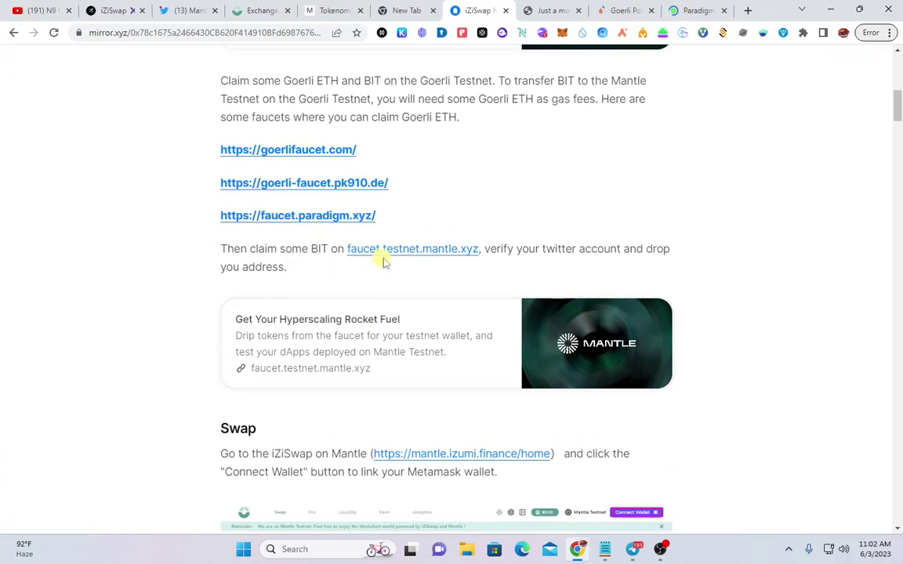
middle_click(420, 251)
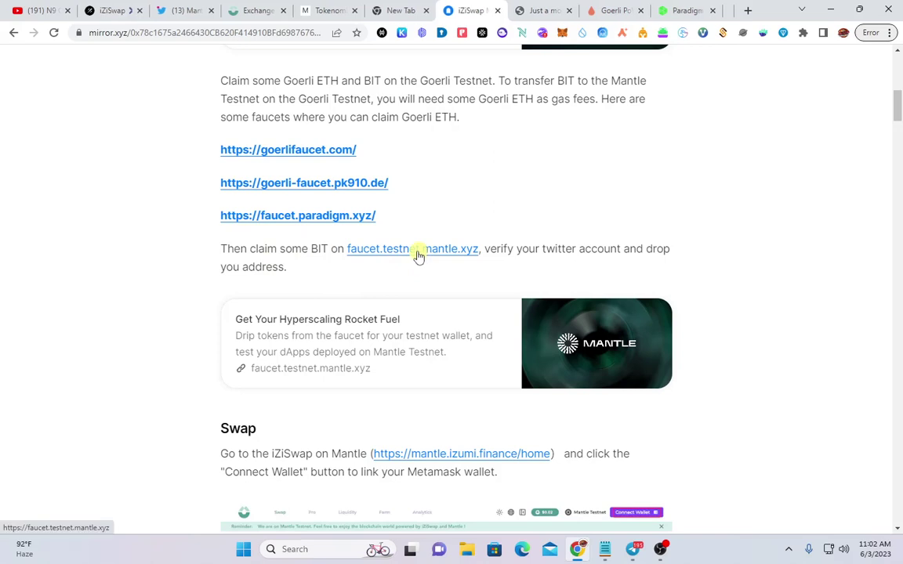
Read through the tutorial's Swap and Limit Order sections
scroll(347, 282, up, 1)
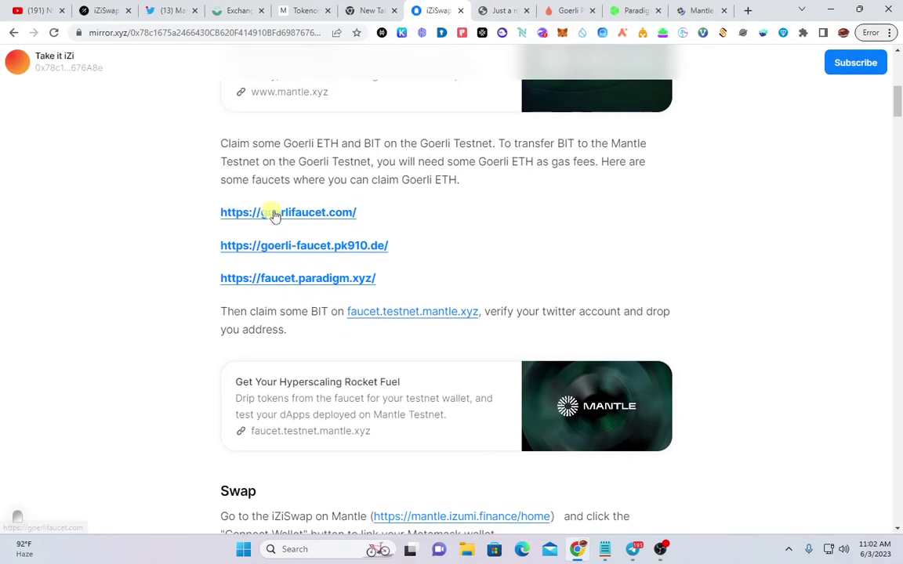
scroll(464, 347, down, 2)
scroll(349, 349, up, 2)
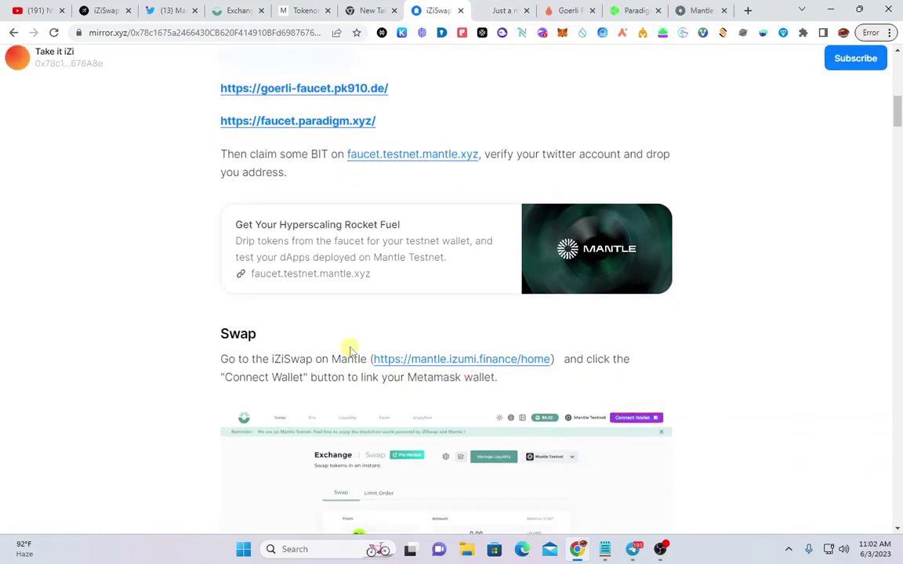
scroll(354, 346, down, 3)
scroll(356, 341, down, 8)
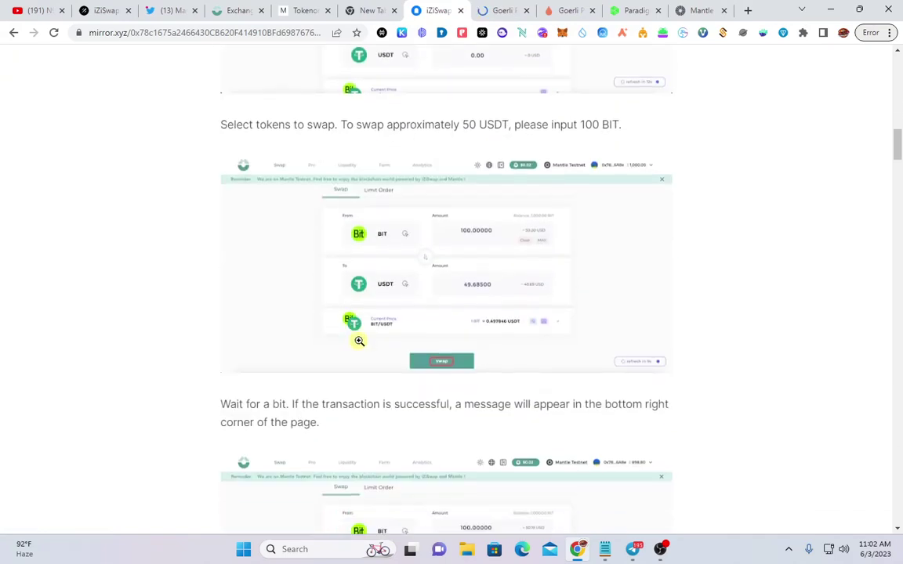
scroll(509, 255, down, 6)
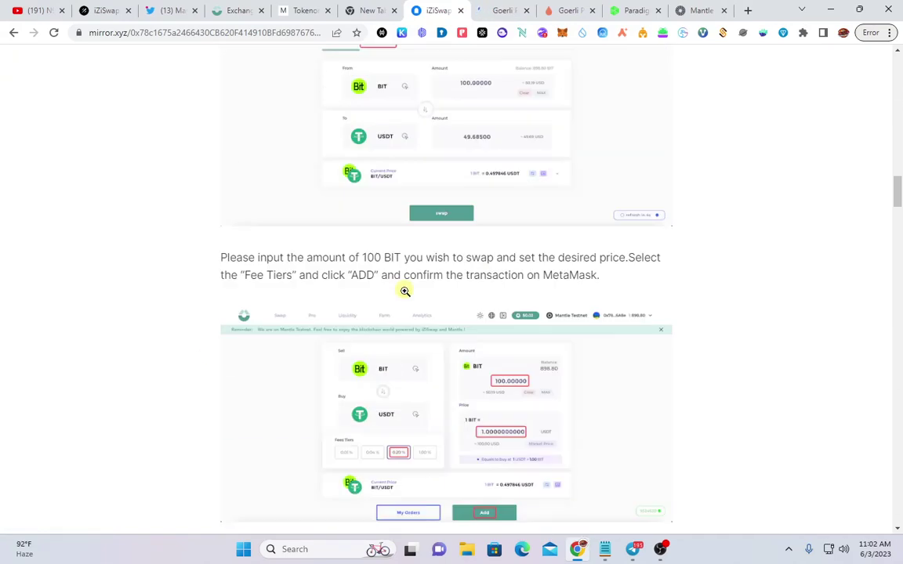
scroll(512, 312, up, 3)
scroll(515, 306, up, 11)
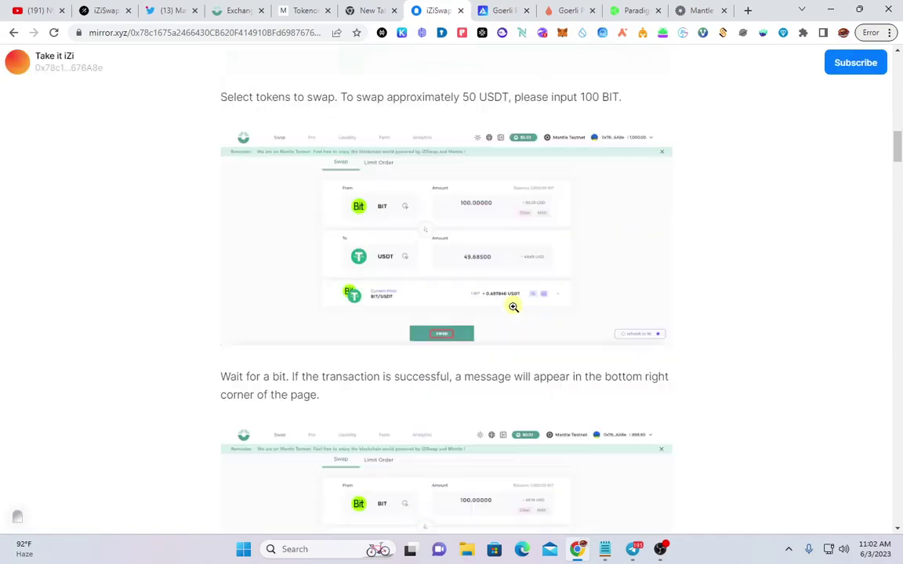
scroll(466, 342, down, 1)
scroll(443, 374, up, 2)
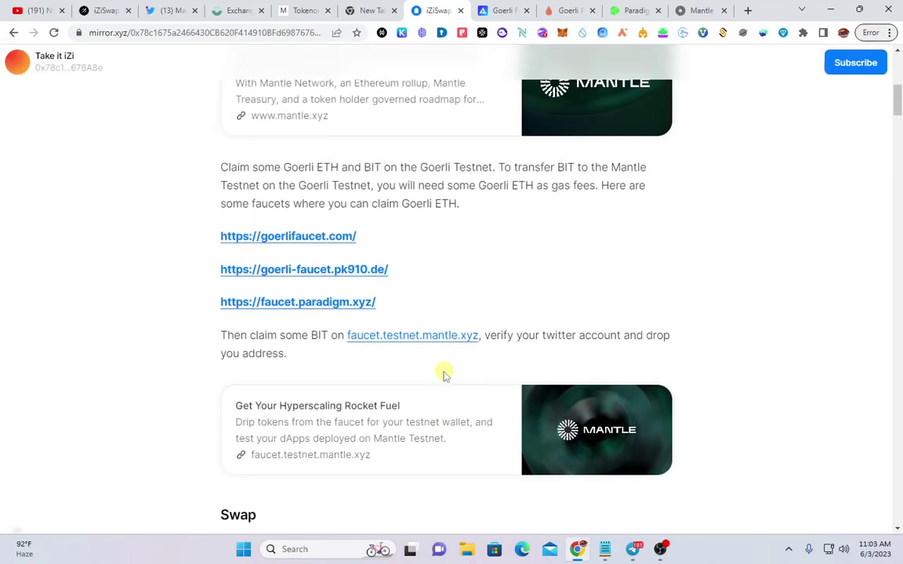
On the Goerli Faucet page, complete the I'm not a robot check
click(496, 10)
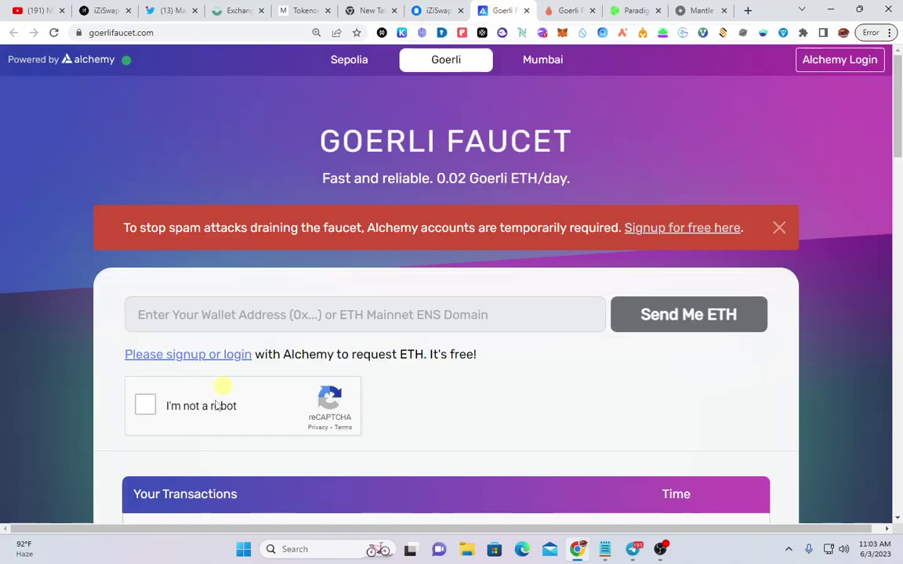
scroll(354, 428, down, 2)
scroll(355, 423, up, 2)
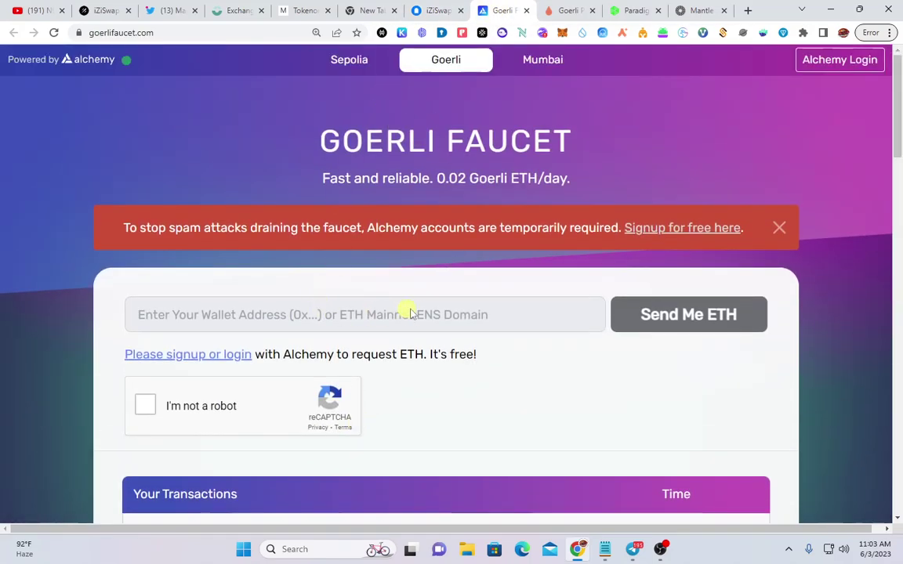
scroll(409, 312, down, 1)
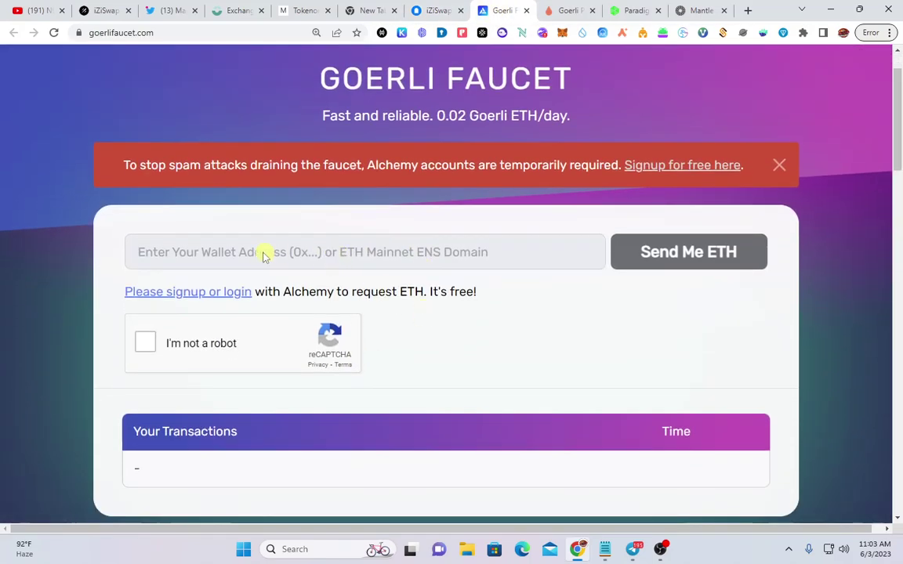
click(261, 339)
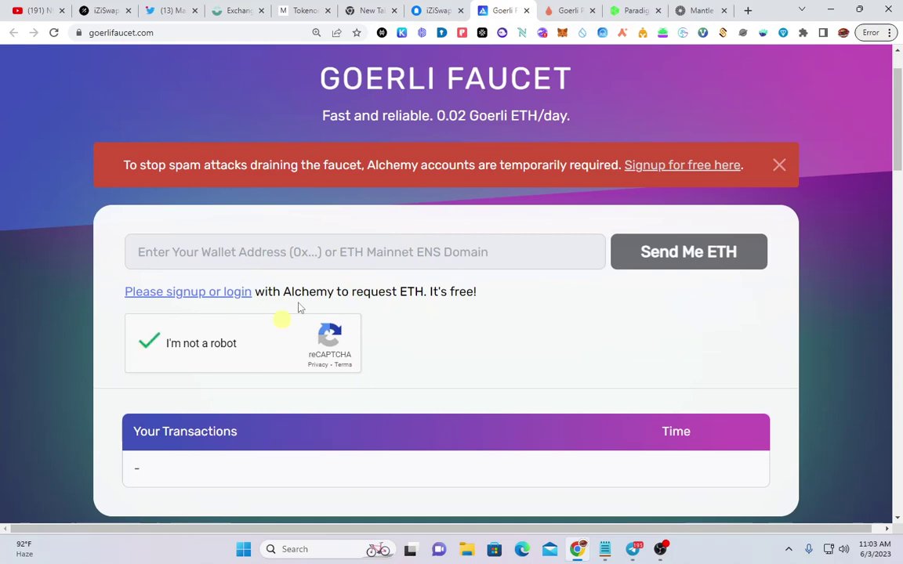
right_click(397, 259)
click(325, 251)
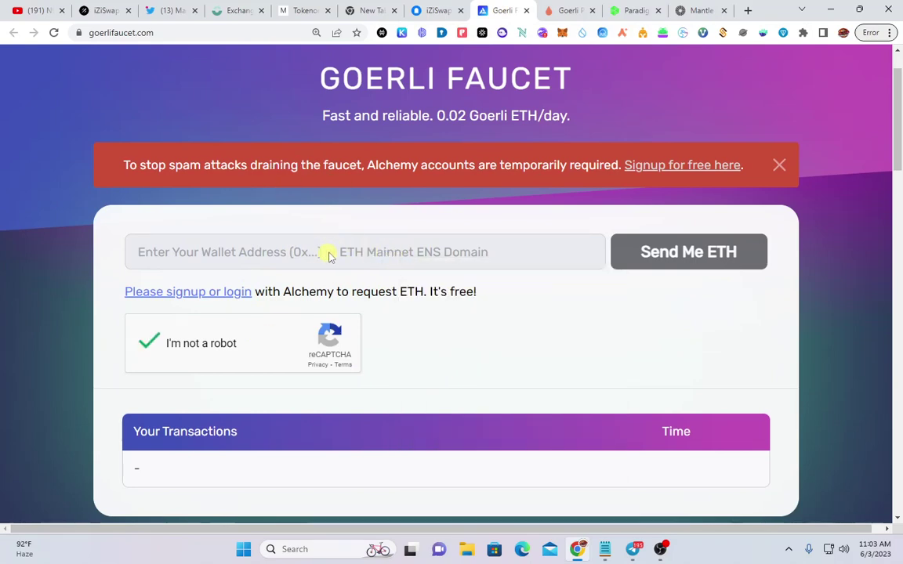
Close the Alchemy accounts warning banner and open the Alchemy sign-up or login page
scroll(453, 251, up, 1)
click(779, 228)
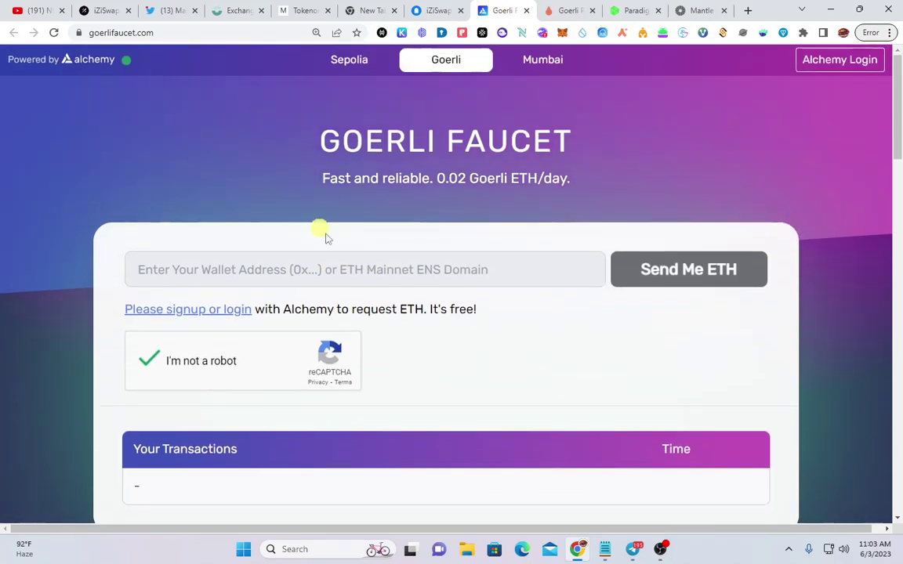
right_click(292, 264)
click(232, 272)
click(238, 311)
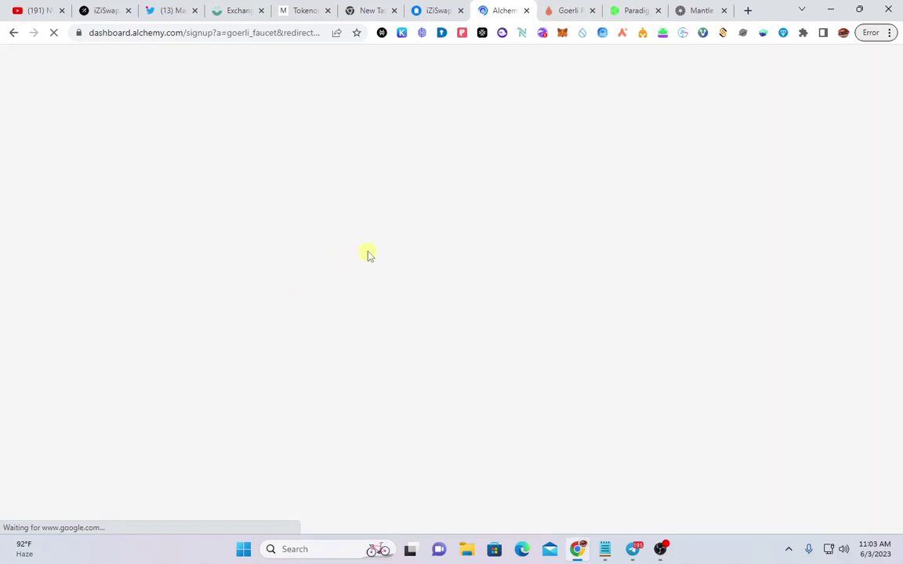
From the pk910 PoW faucet, browse MetaMask's network list, then start a blank tab
key(ctrl+Tab)
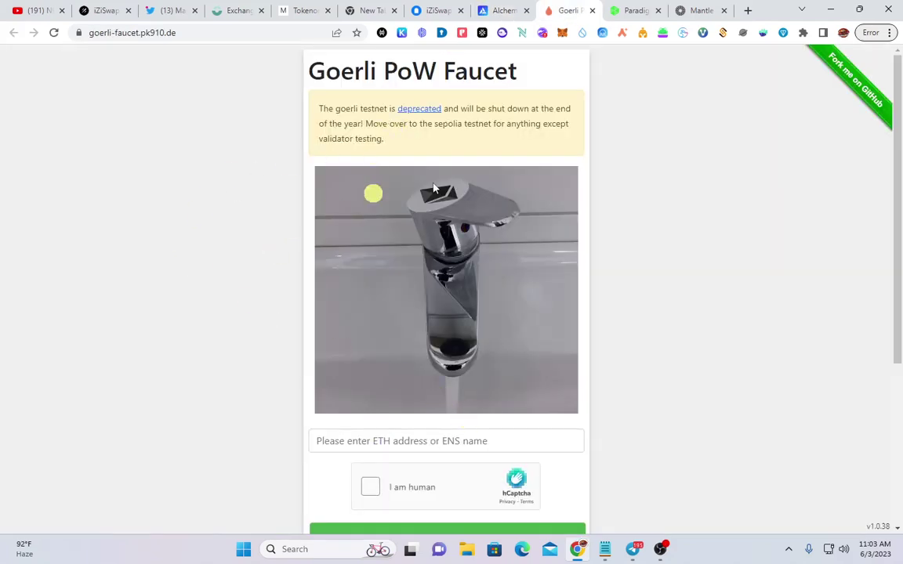
scroll(452, 226, down, 2)
click(437, 314)
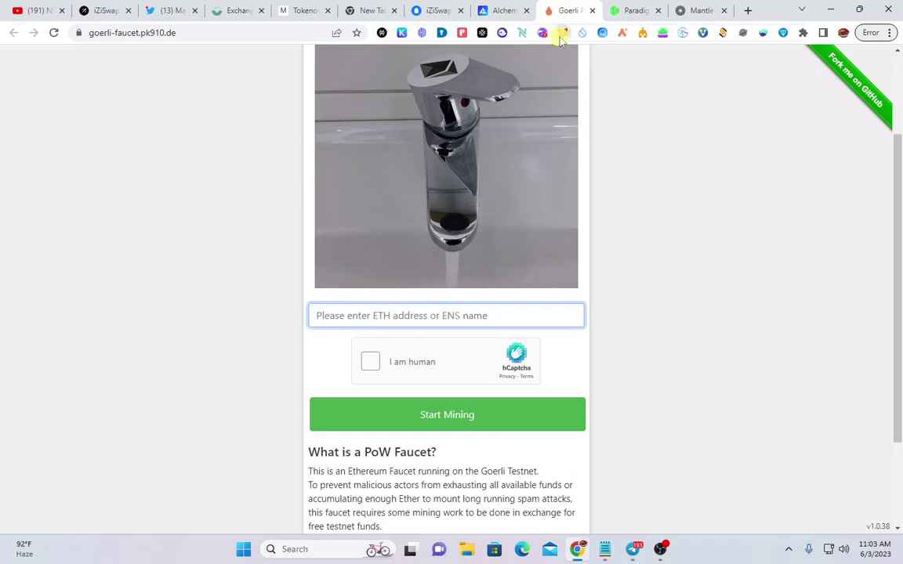
click(561, 35)
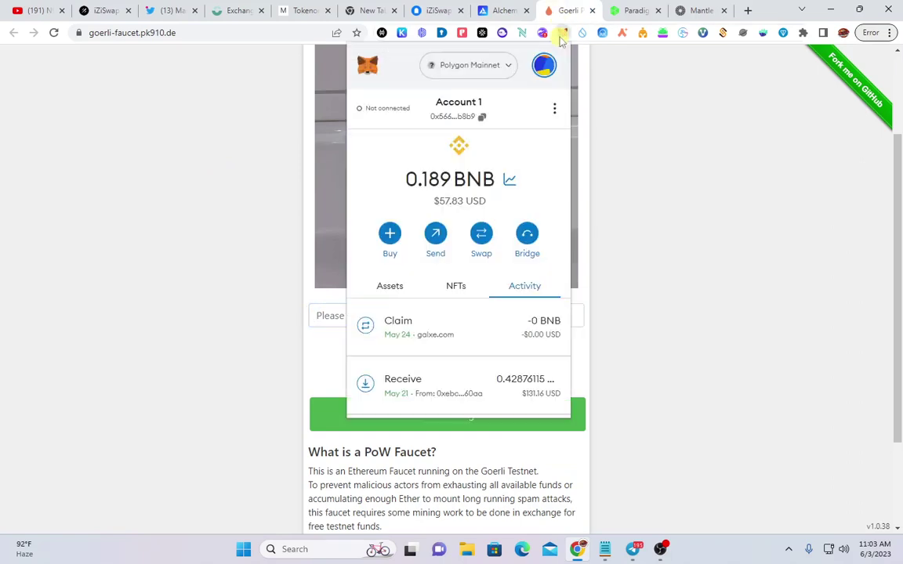
click(501, 69)
scroll(457, 188, down, 5)
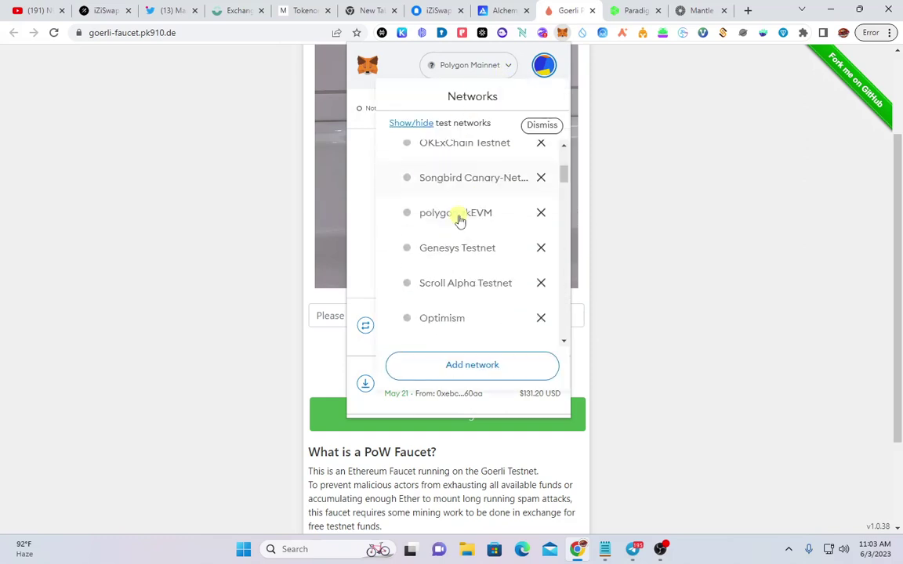
scroll(461, 220, up, 1)
scroll(461, 220, down, 4)
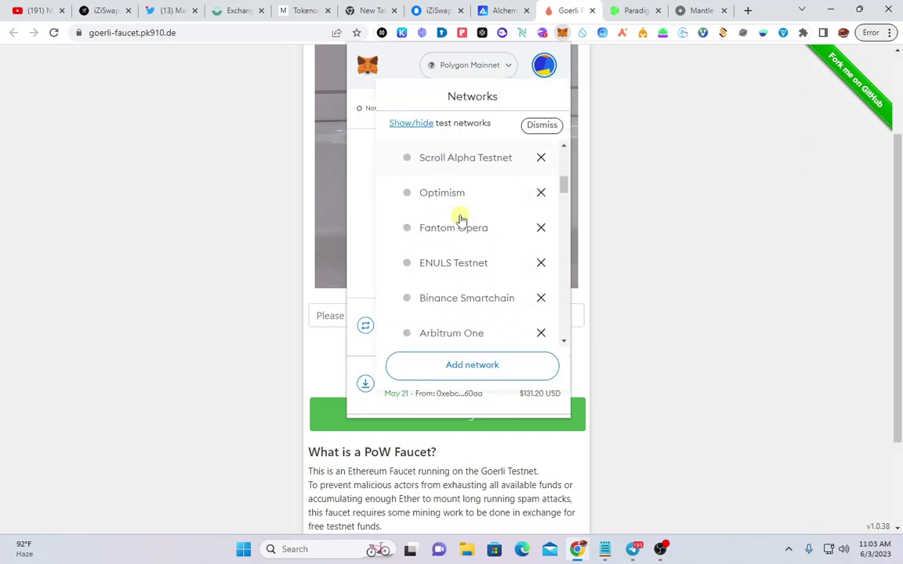
scroll(460, 220, down, 6)
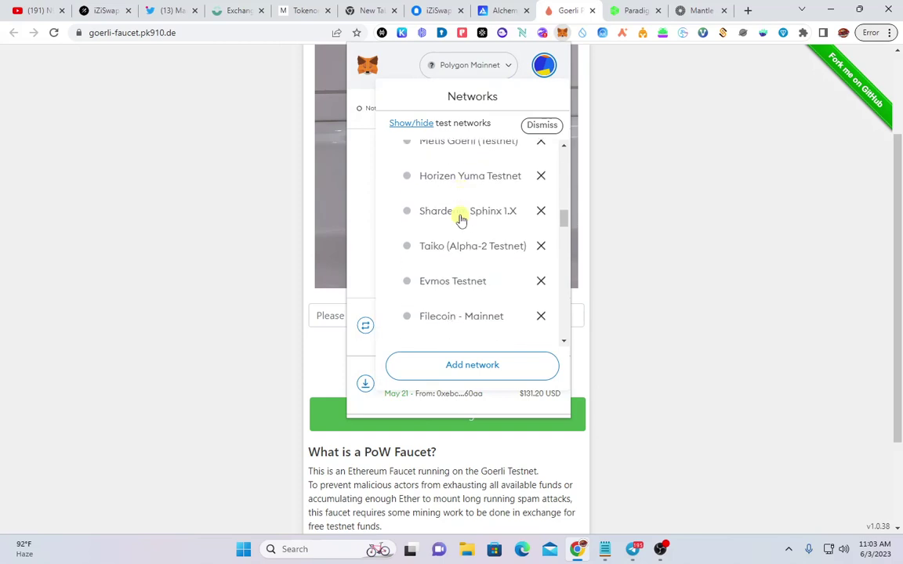
click(749, 11)
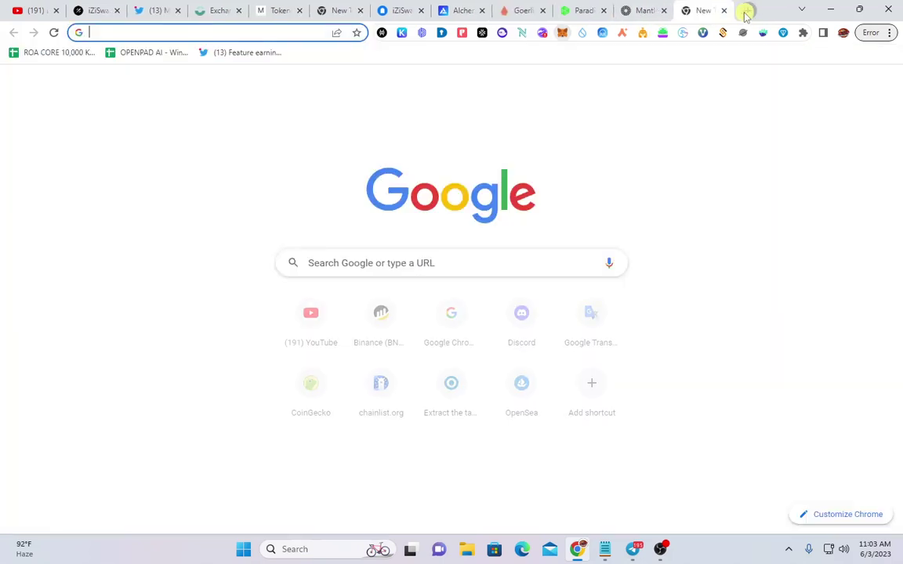
Search 'chain' in the address bar and load chainlist.org with testnets shown
text(cghai)
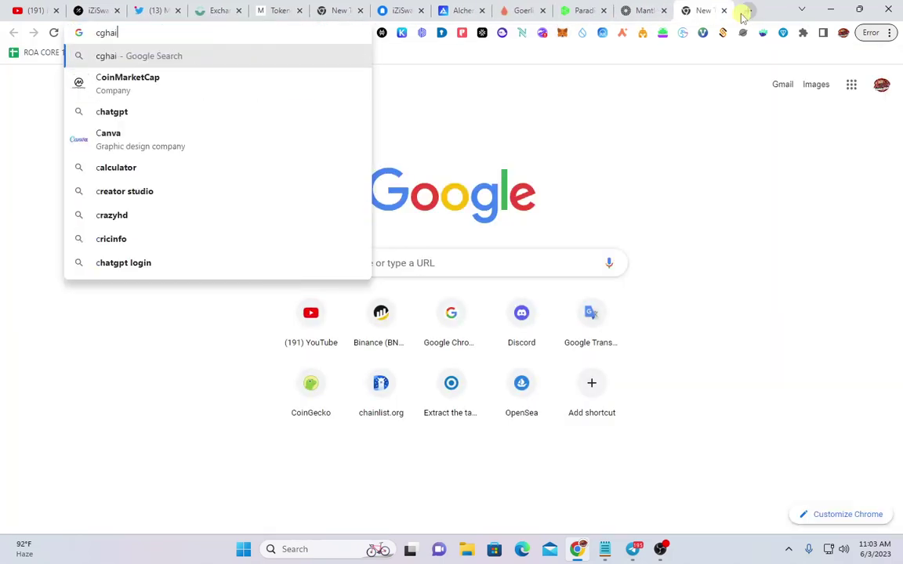
text(n)
mouse_move(862, 7)
key(BackSpace)
key(BackSpace)
key(BackSpace)
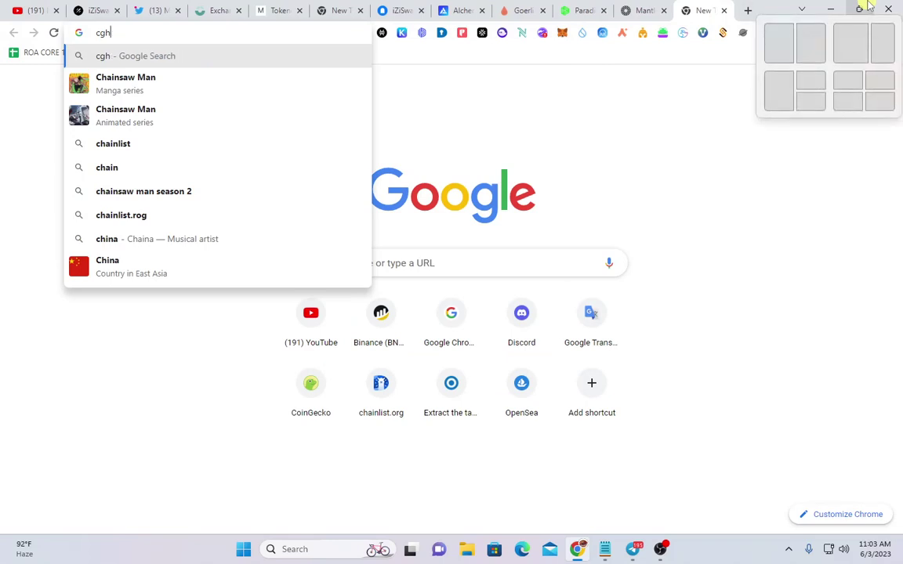
key(BackSpace)
key(BackSpace)
text(hainlist.org/?testnets=true)
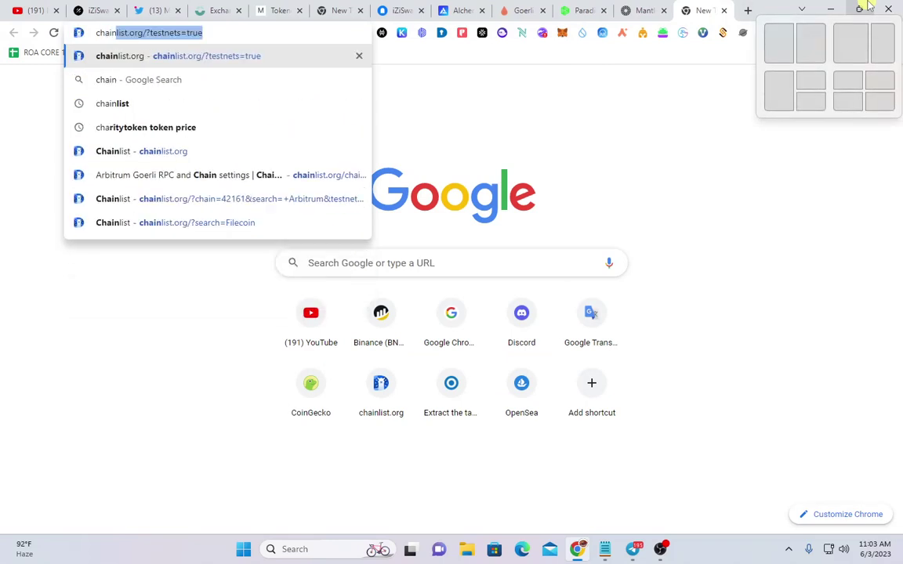
click(263, 56)
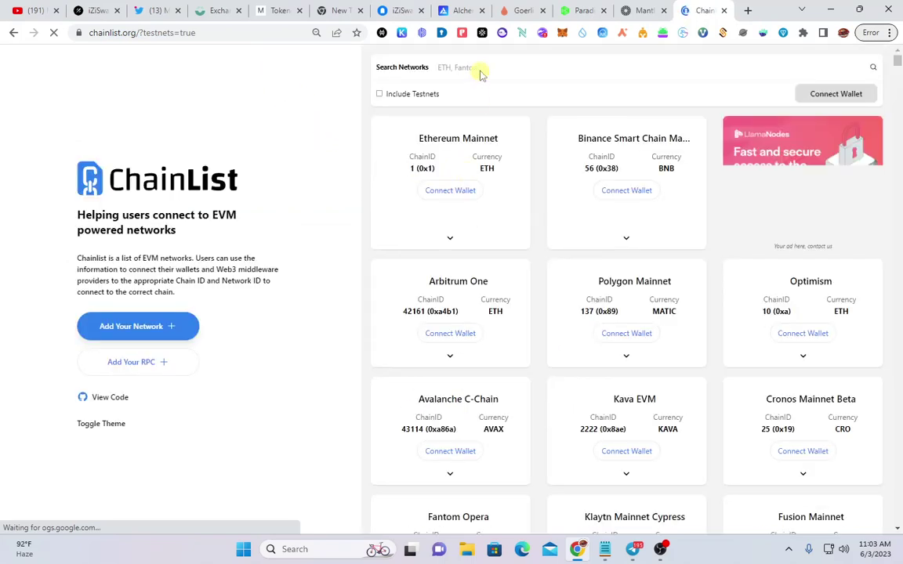
Search ChainList for 'go', choose MetaMask as the wallet, and open Arbitrum Goerli (421613)
click(481, 69)
text(go)
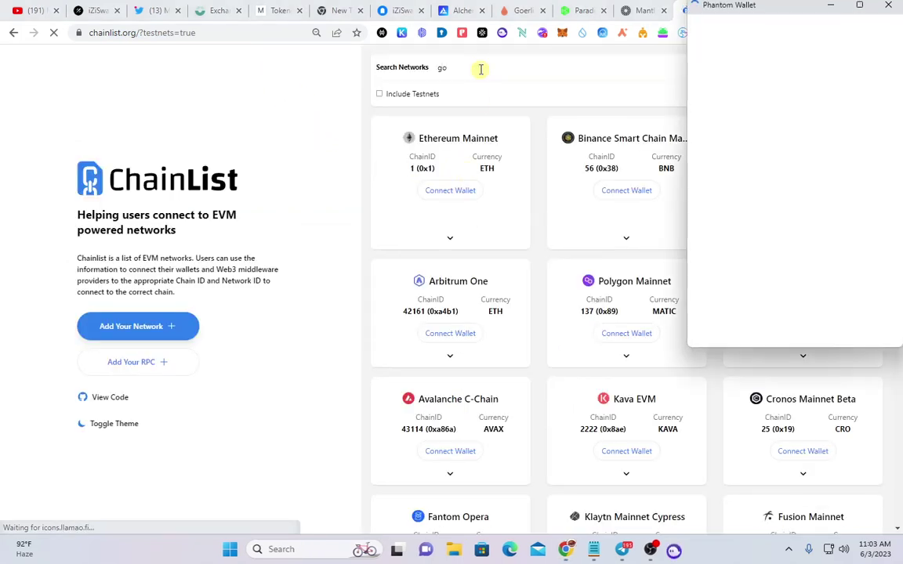
right_click(820, 236)
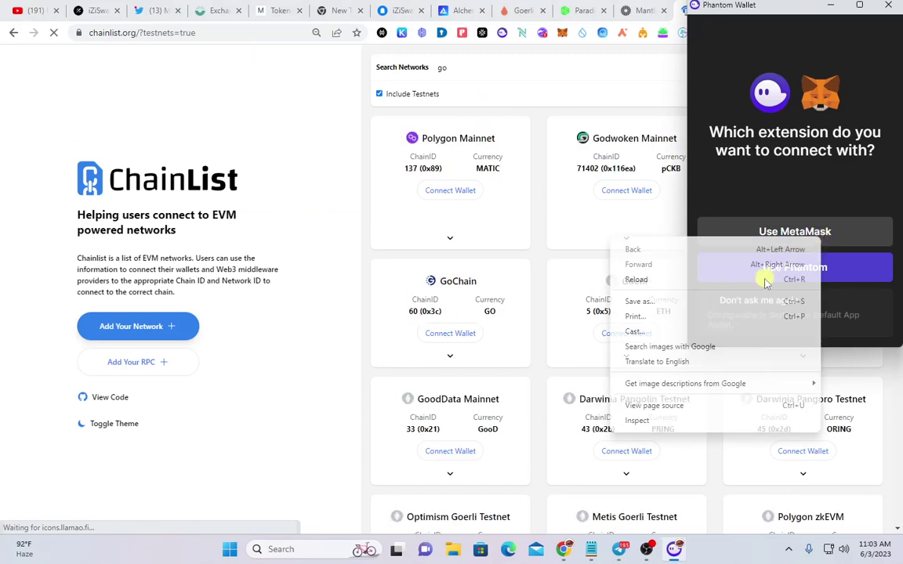
click(843, 236)
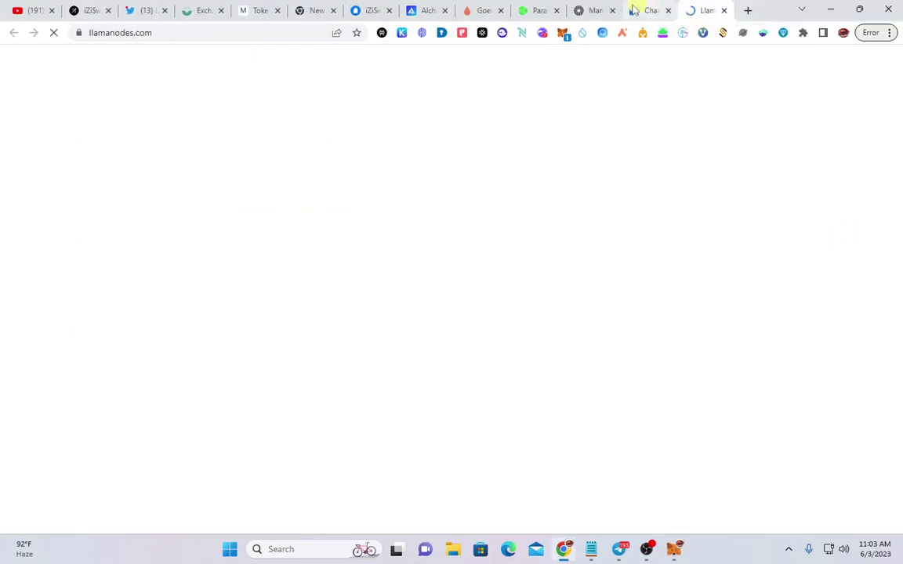
click(488, 70)
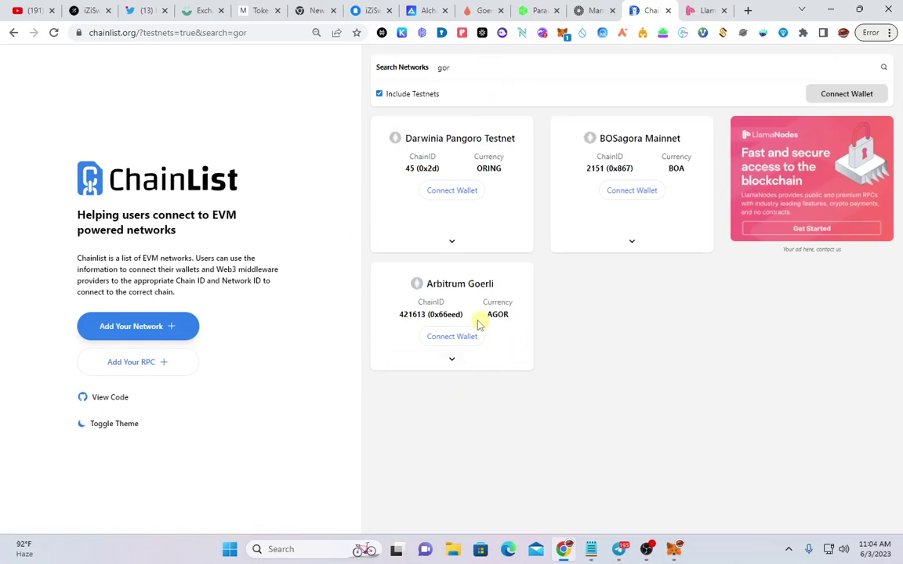
click(474, 284)
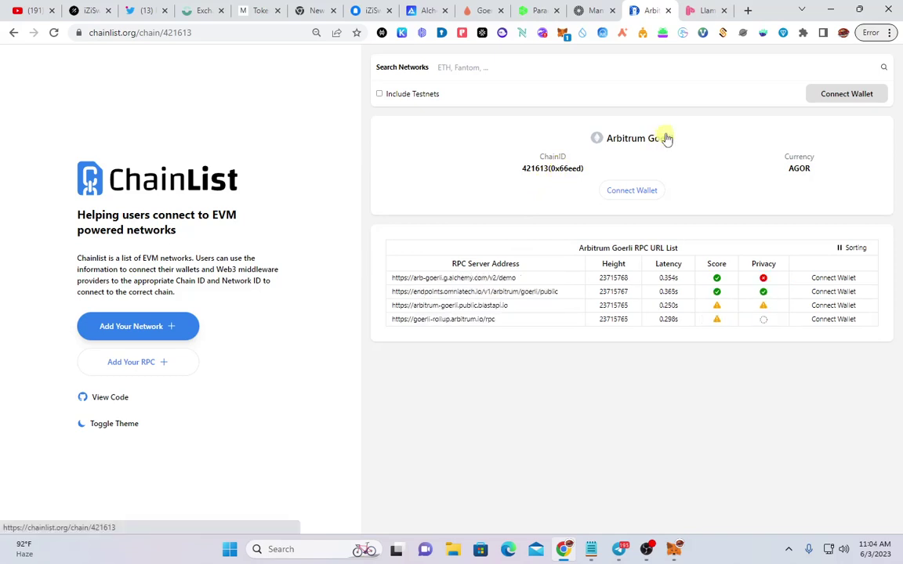
Connect the MetaMask wallet to ChainList by approving the connection request
click(540, 67)
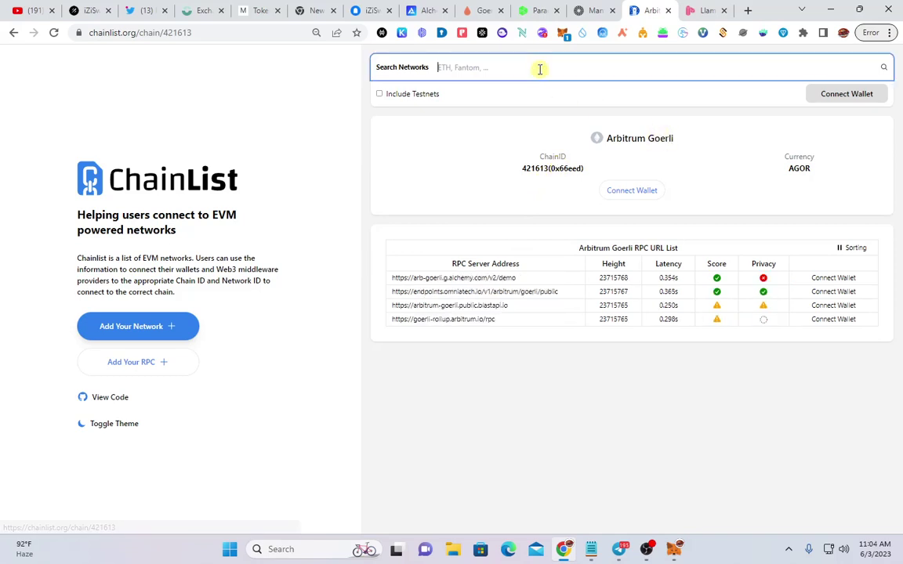
click(563, 34)
click(674, 550)
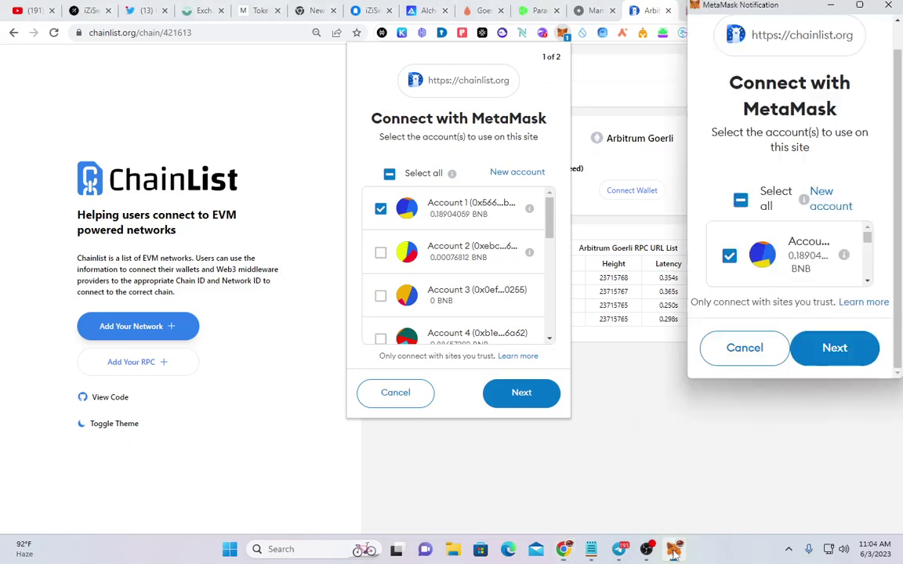
click(829, 351)
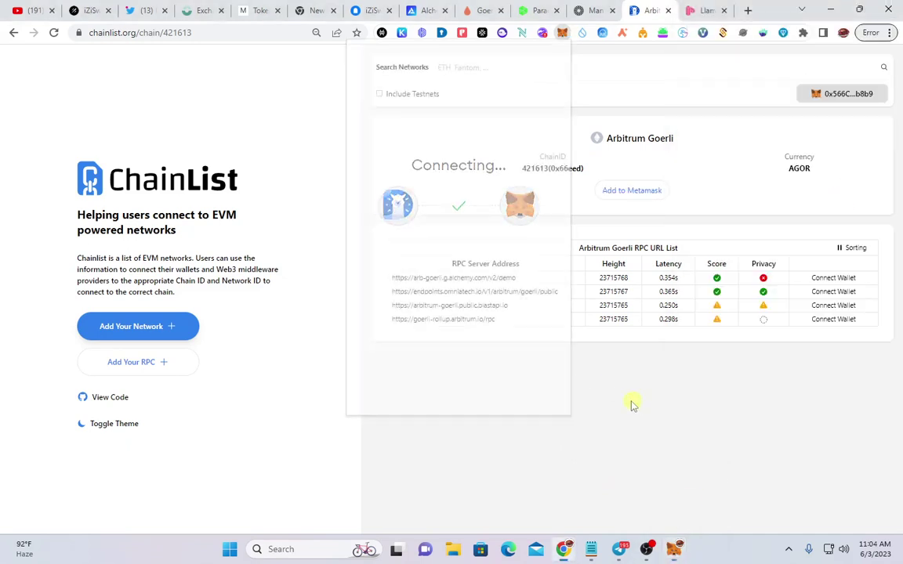
Switch MetaMask to the Goerli network and check its 0.1225 ETH balance
click(562, 33)
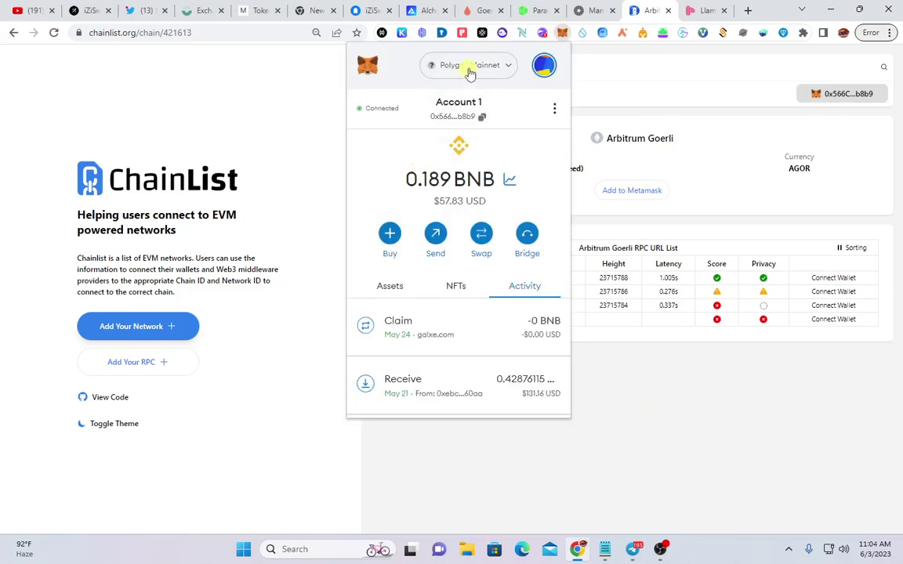
click(500, 69)
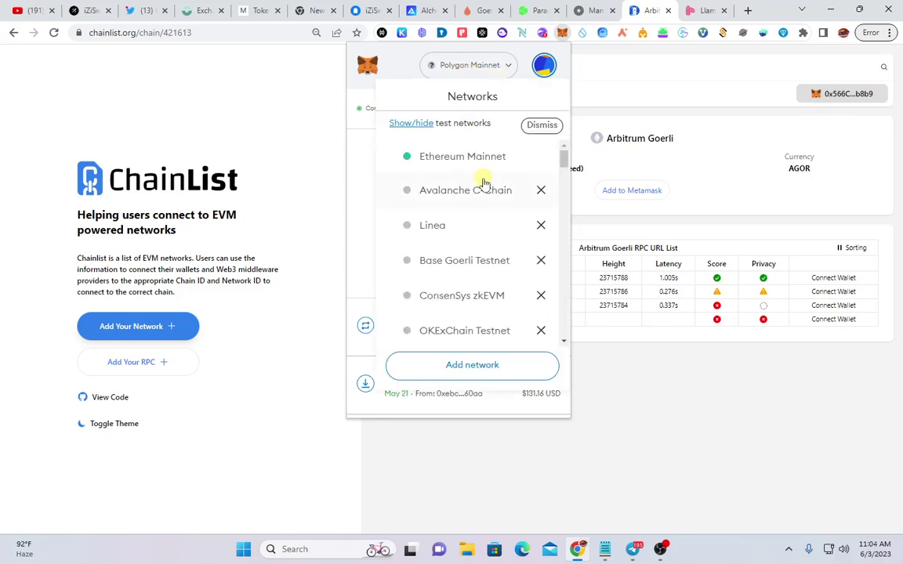
scroll(486, 181, down, 5)
scroll(486, 182, down, 5)
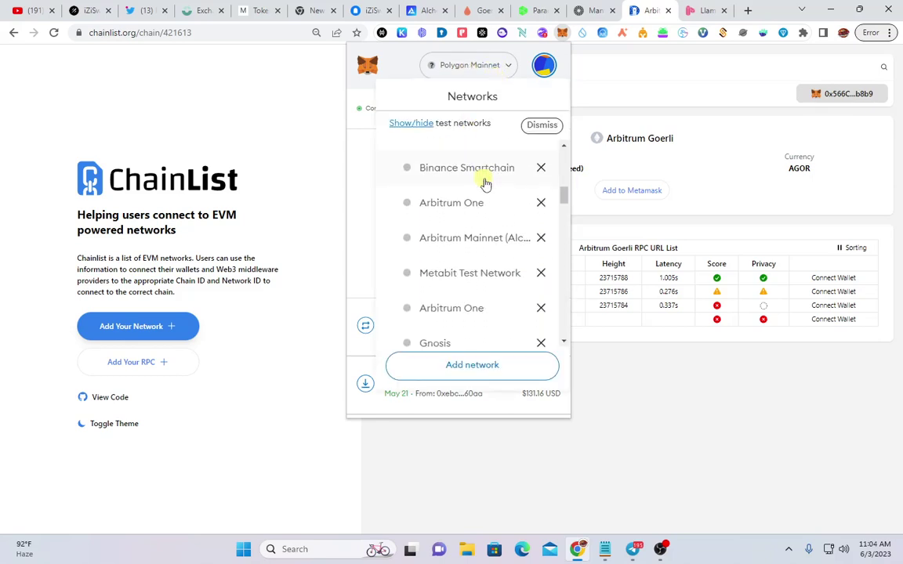
scroll(487, 236, down, 5)
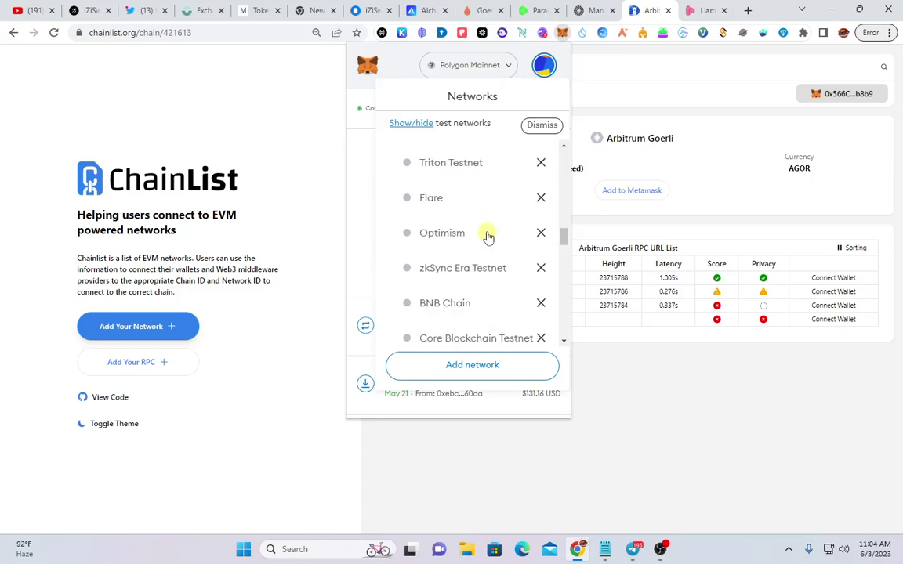
scroll(488, 236, down, 2)
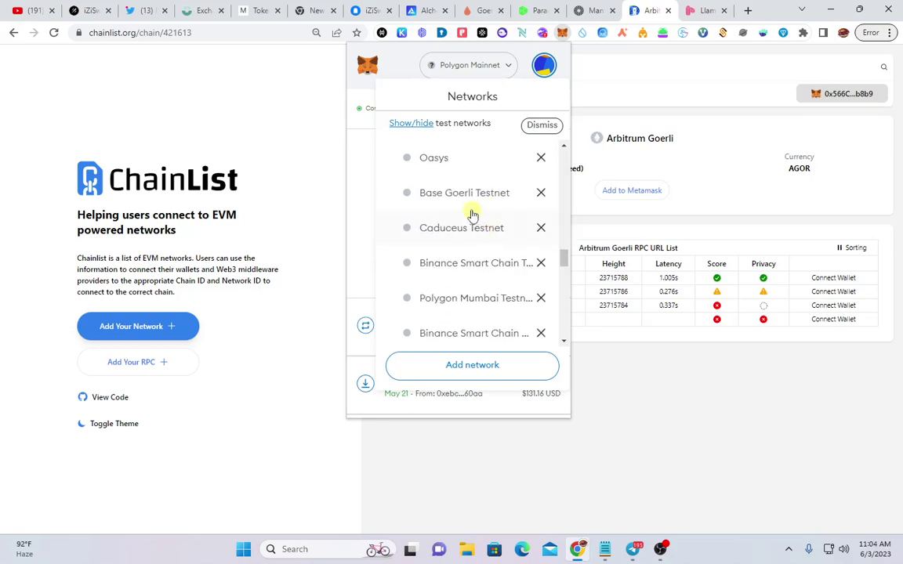
scroll(467, 192, down, 5)
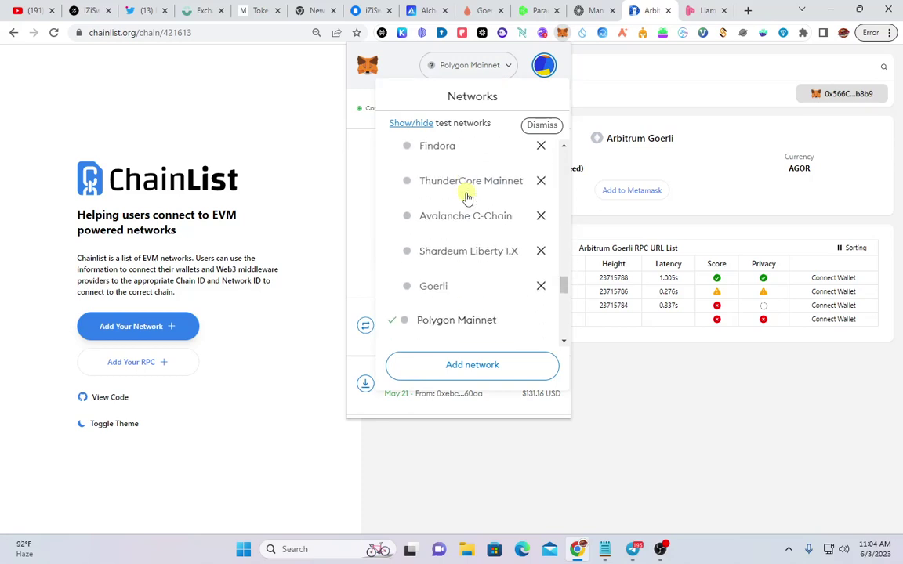
click(444, 176)
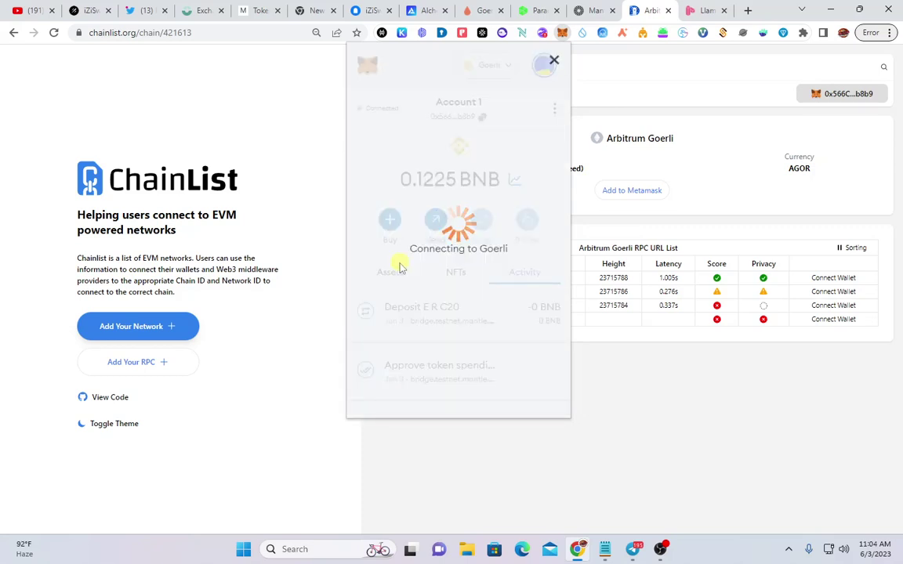
click(385, 275)
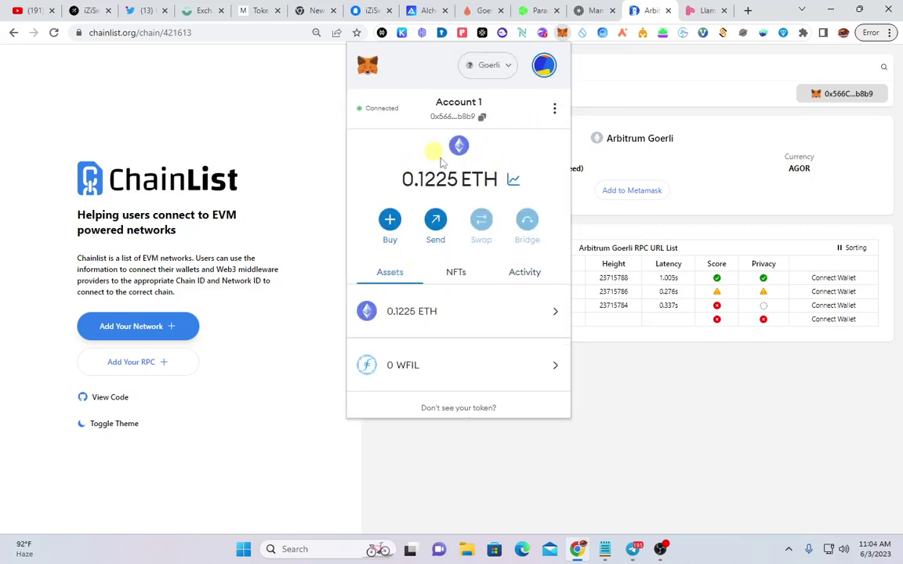
click(631, 484)
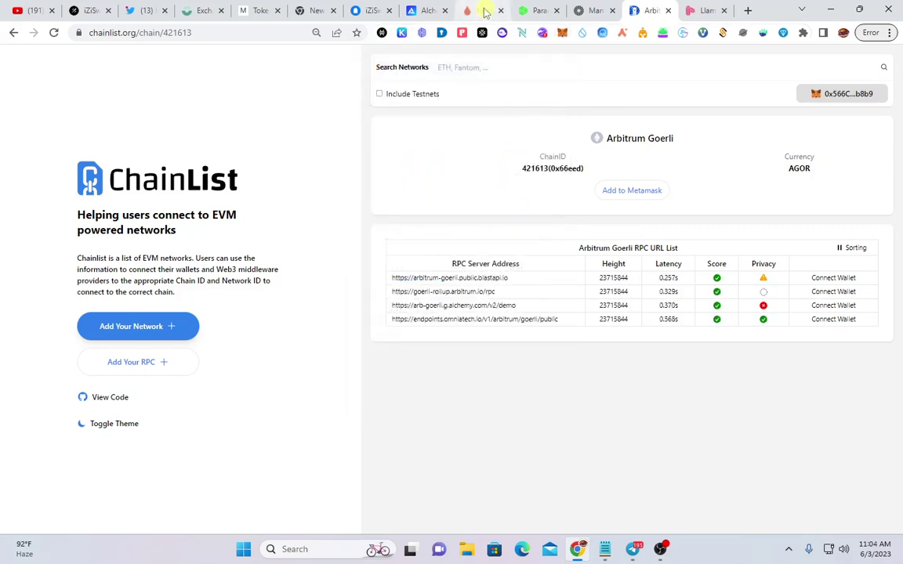
Paste the wallet address into the Goerli PoW Faucet, pass the human check, and start mining
click(483, 11)
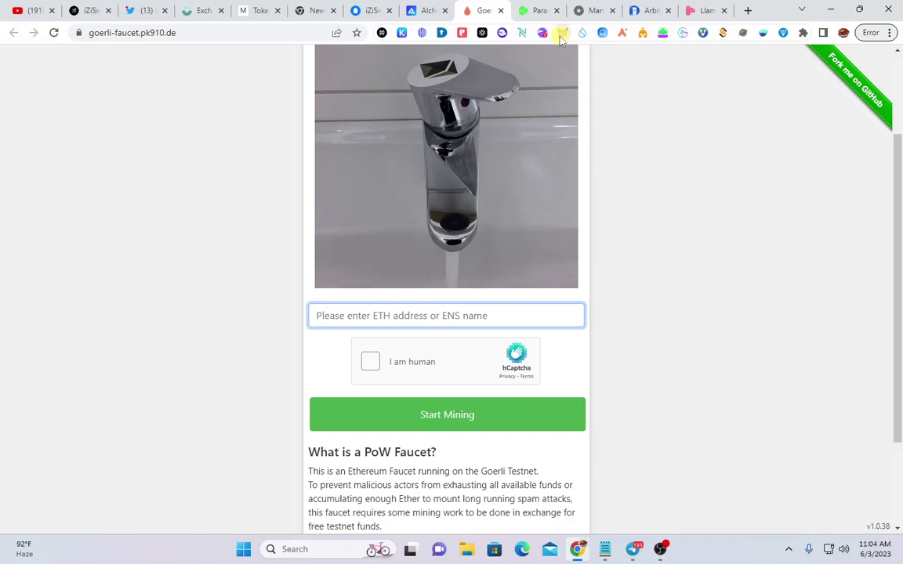
click(562, 34)
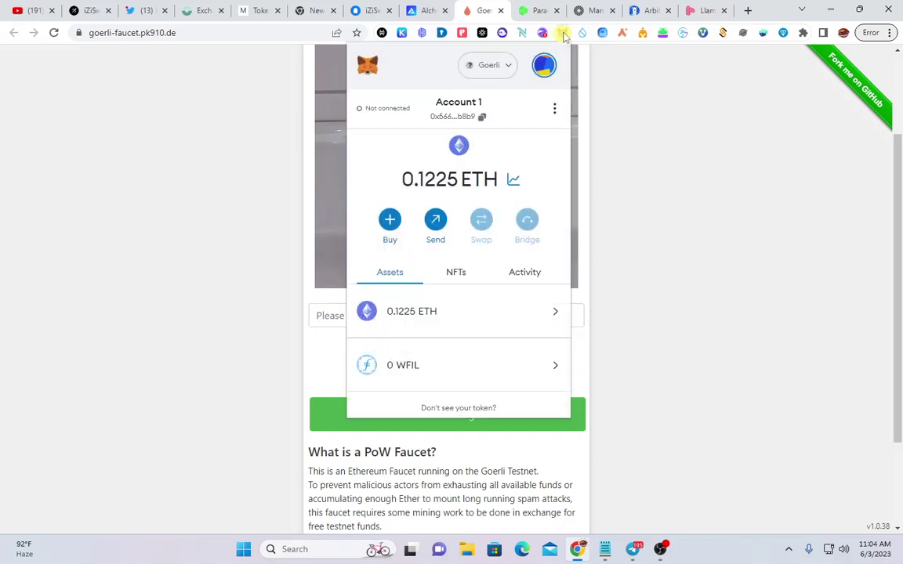
click(482, 117)
click(429, 323)
right_click(430, 324)
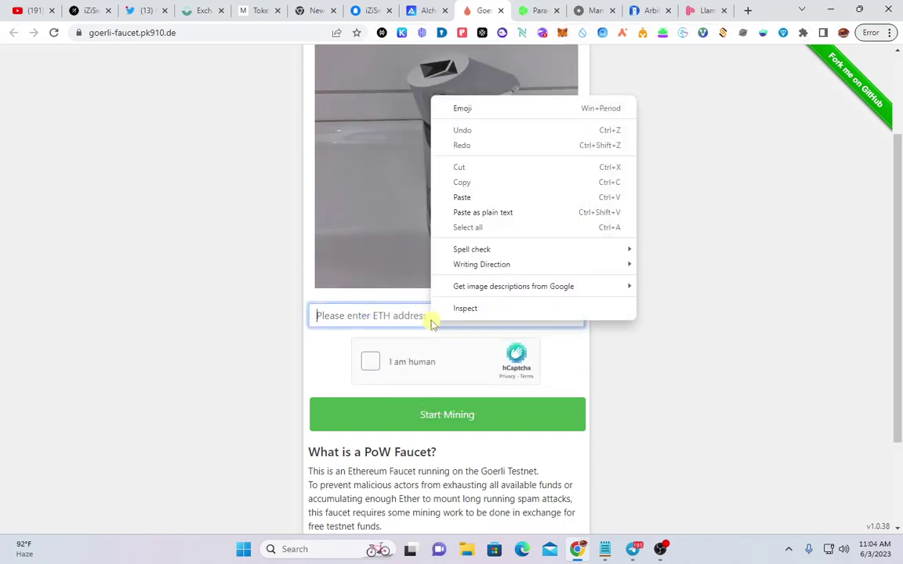
click(398, 323)
text(0x566C868AD649be1E22a0720ca2280B1e9077b8b9)
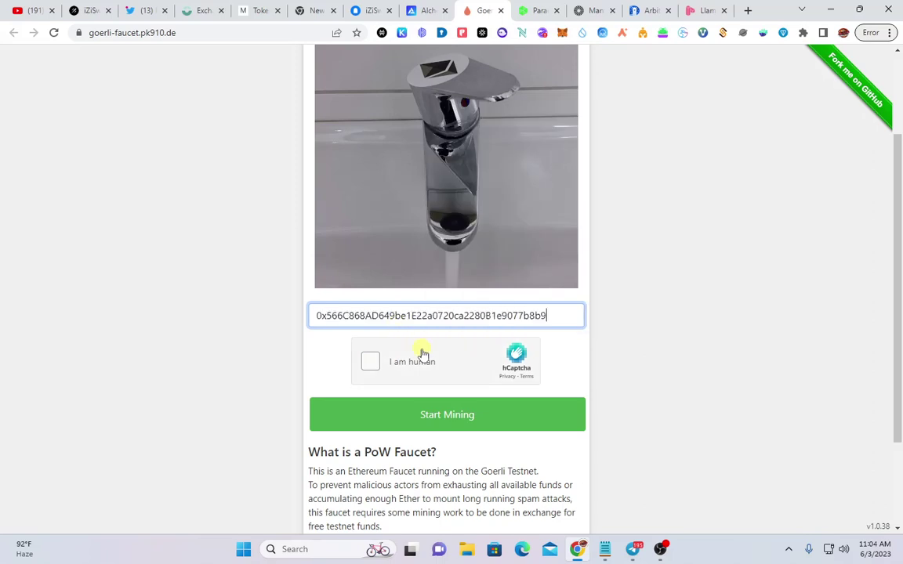
click(425, 356)
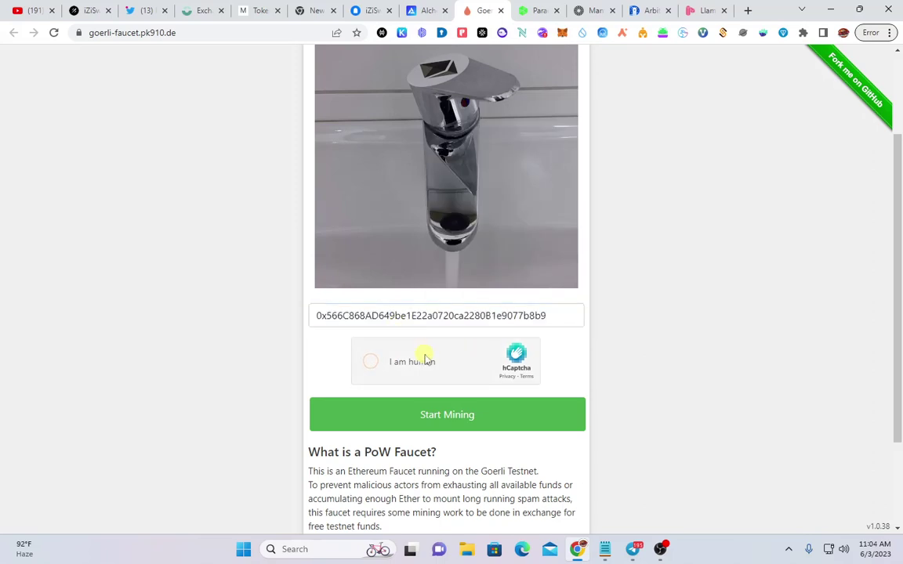
double_click(463, 409)
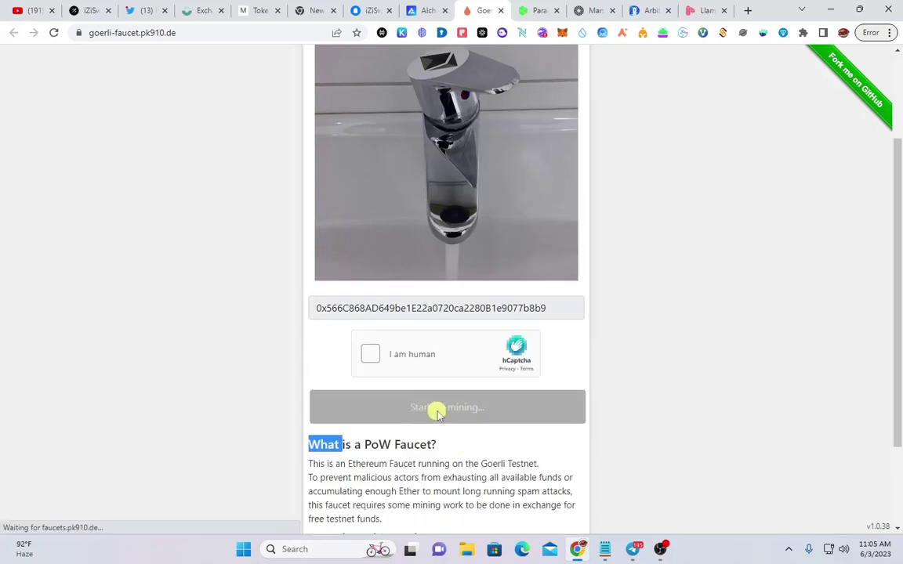
Review the running mining session and clear stray text selections on the page
scroll(439, 414, up, 5)
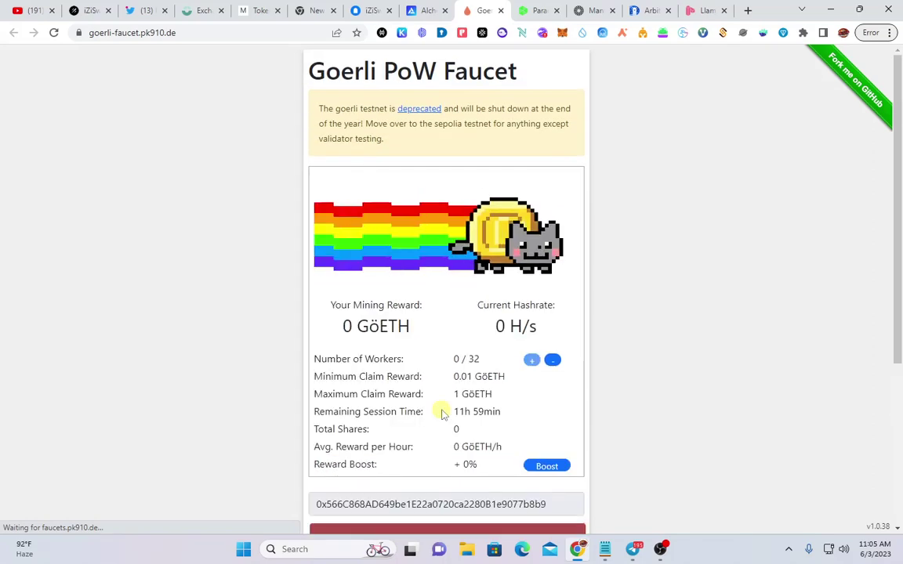
scroll(482, 339, down, 2)
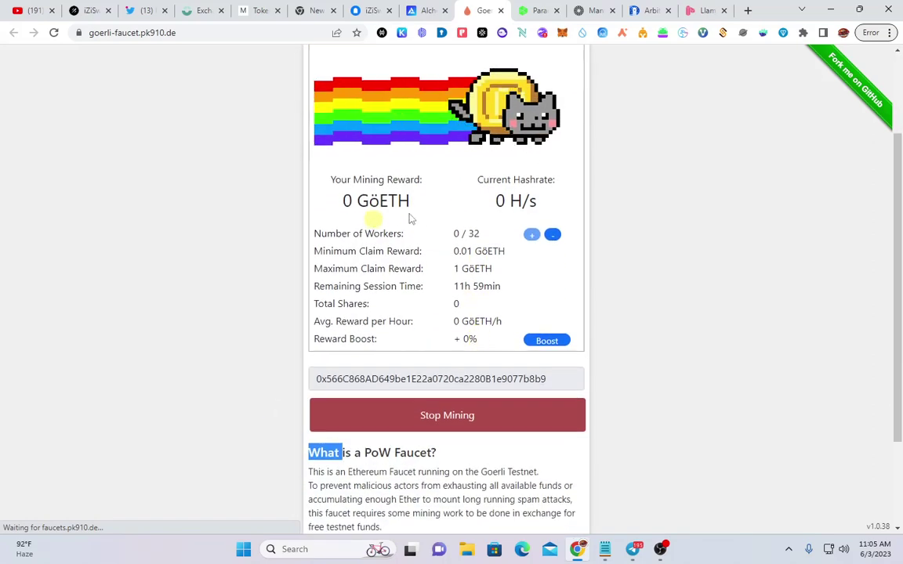
scroll(431, 291, up, 2)
scroll(439, 389, down, 3)
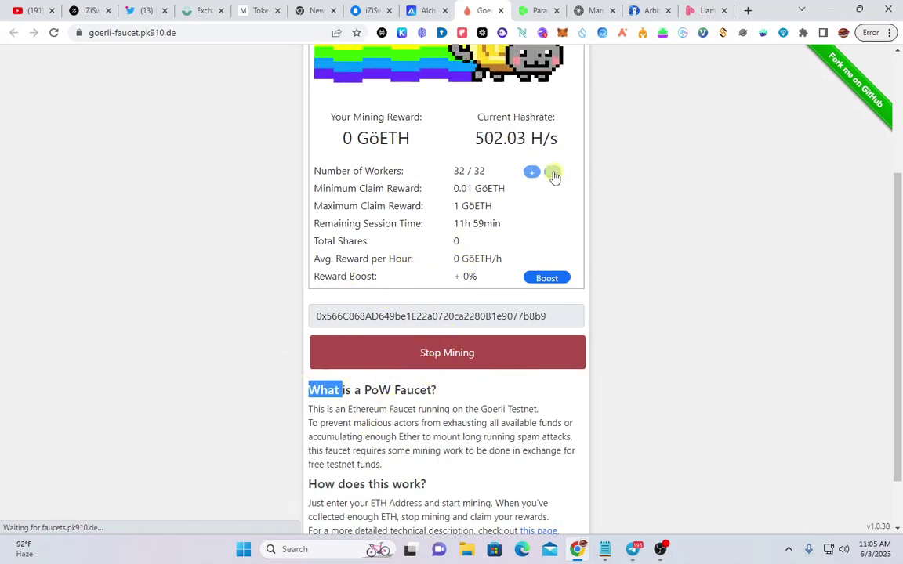
click(532, 174)
right_click(529, 177)
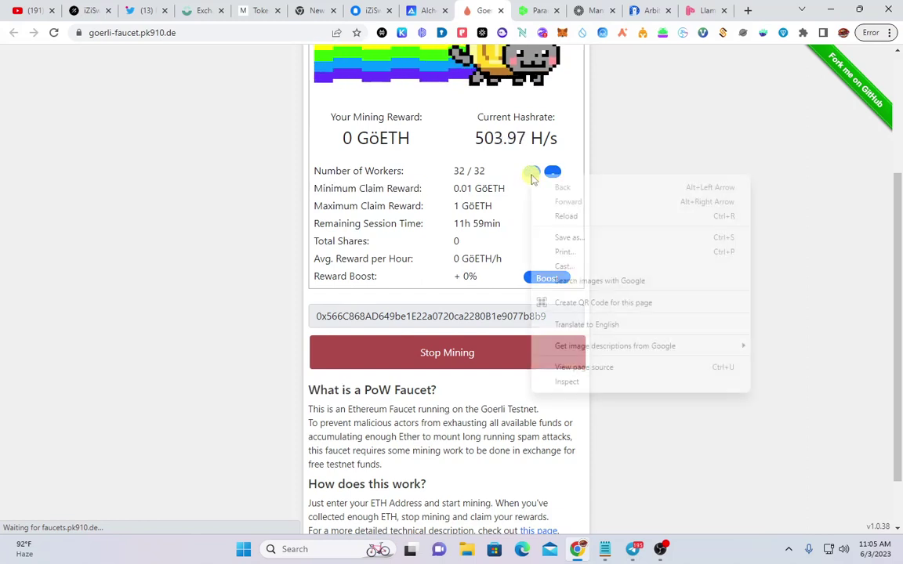
click(555, 179)
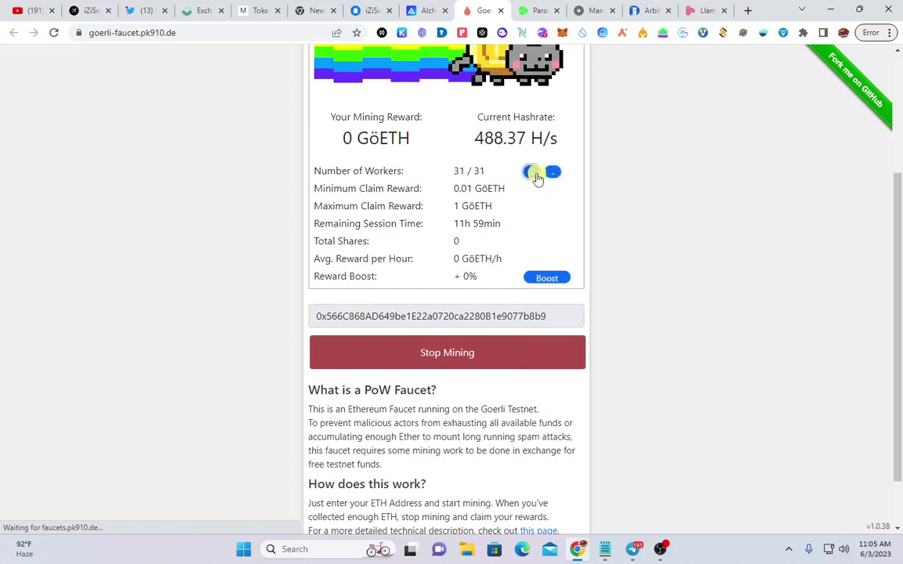
right_click(537, 179)
double_click(527, 174)
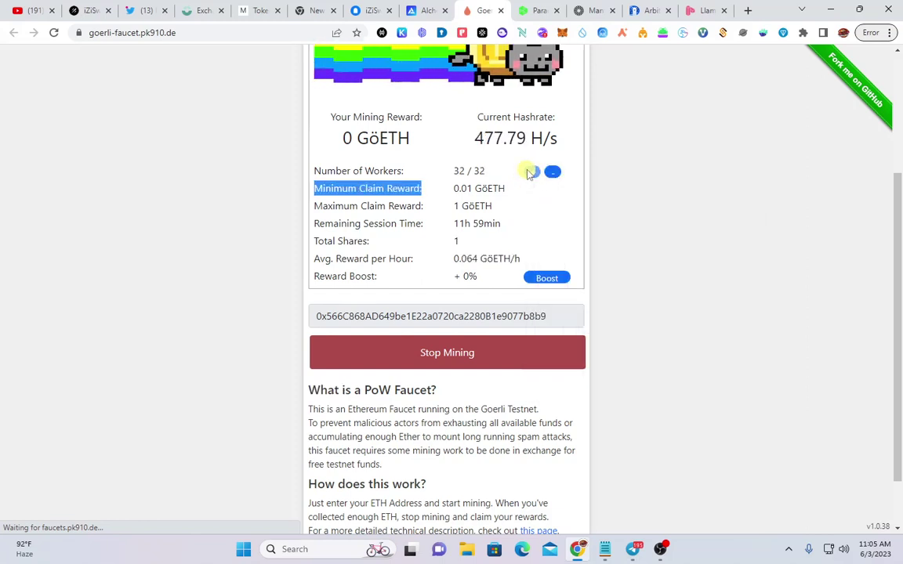
click(519, 184)
scroll(430, 232, up, 1)
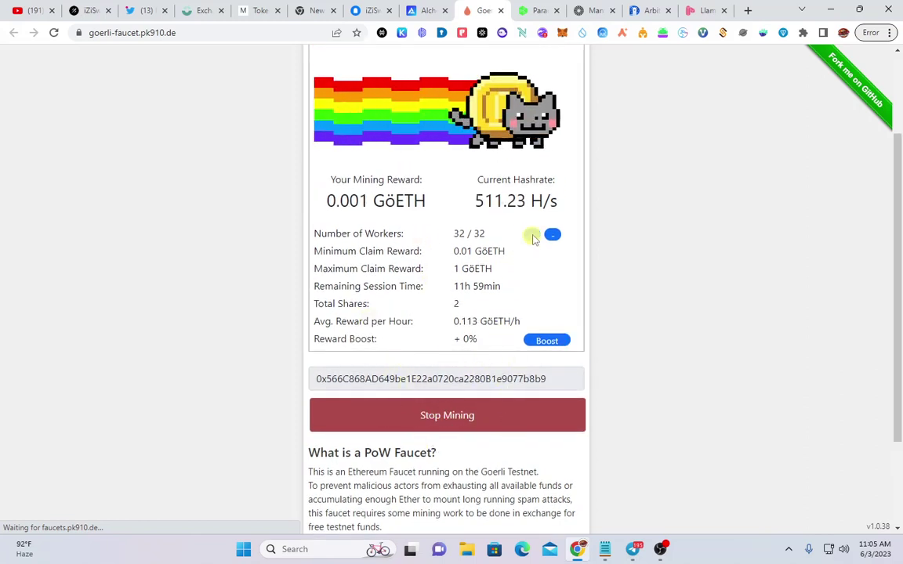
Return the mining workers to 32 and confirm the wallet's 0.1225 ETH Goerli balance
double_click(533, 237)
click(553, 235)
click(553, 235)
click(553, 235)
click(553, 235)
click(552, 235)
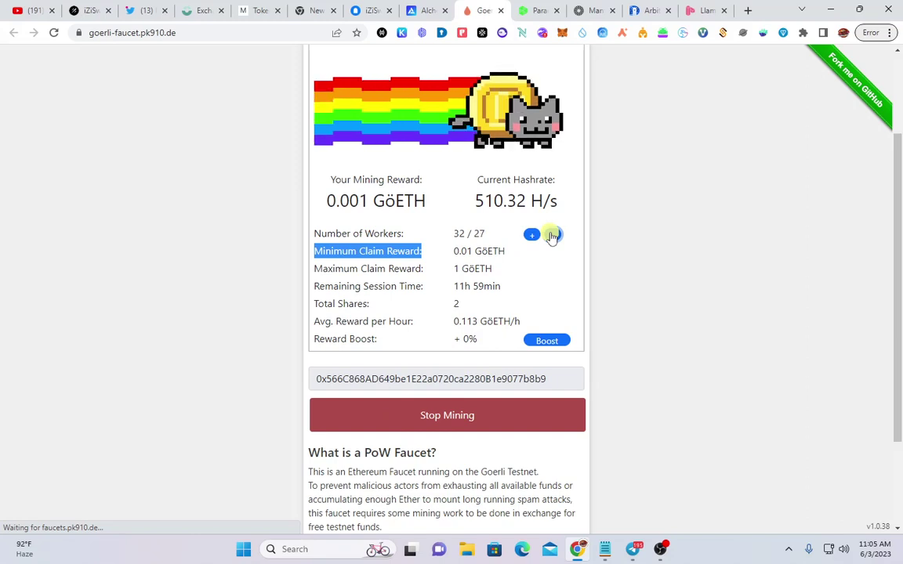
right_click(552, 235)
click(553, 235)
click(553, 236)
double_click(532, 235)
double_click(532, 236)
click(532, 236)
double_click(532, 235)
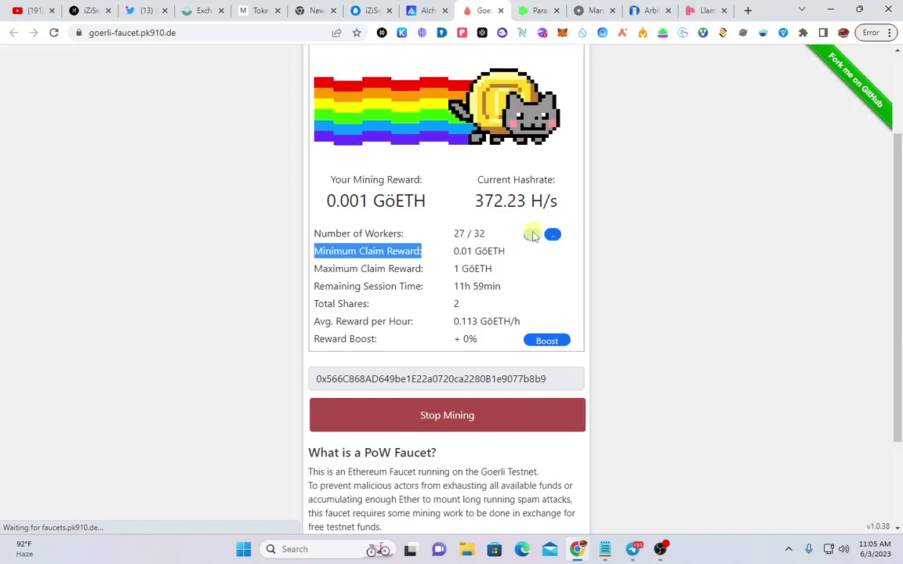
right_click(532, 235)
click(532, 235)
double_click(532, 235)
double_click(532, 235)
click(532, 235)
double_click(533, 238)
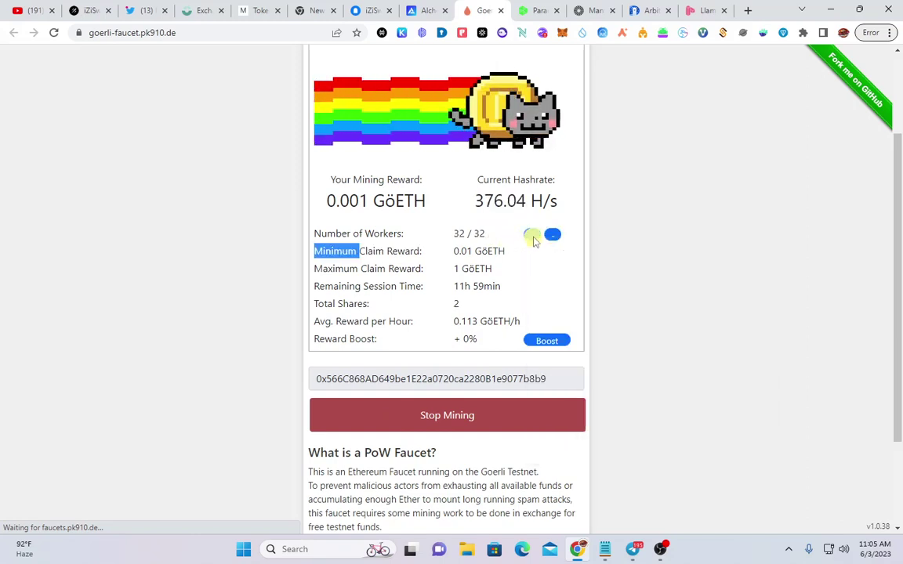
drag(533, 241, 454, 234)
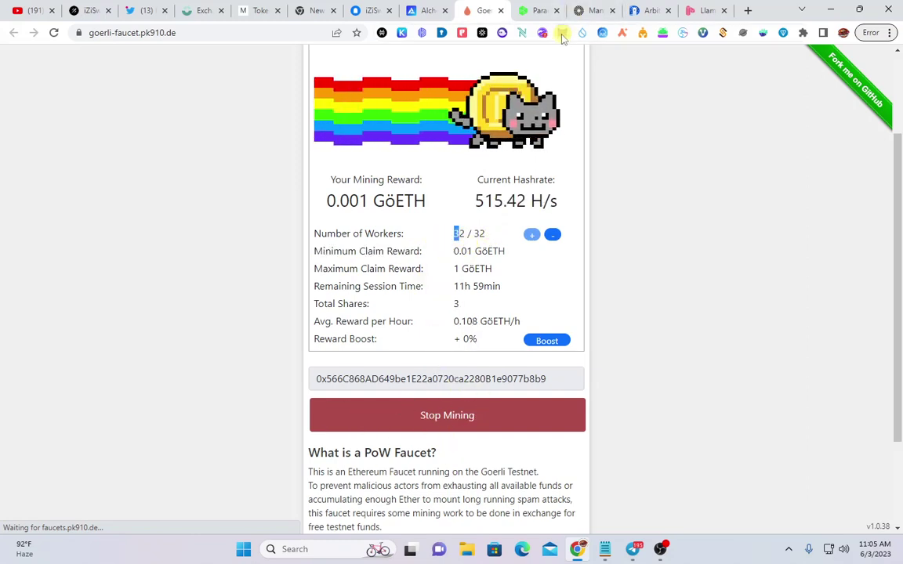
click(562, 38)
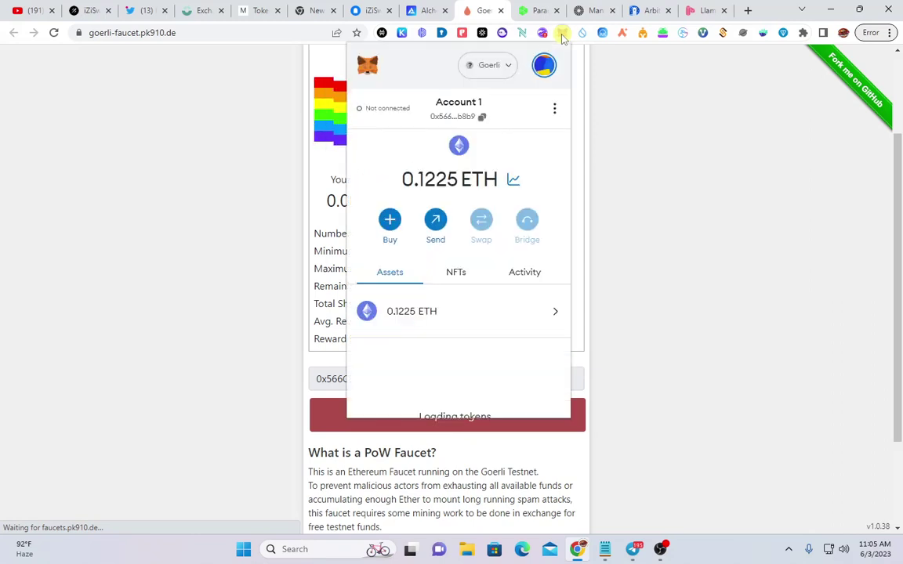
click(538, 10)
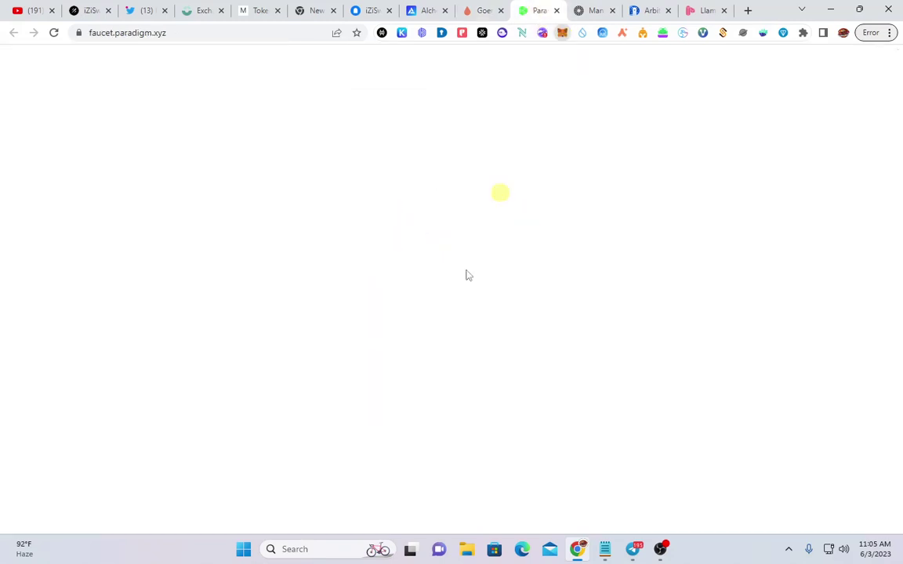
Reload the Paradigm MultiFaucet page and sign in with Twitter
click(205, 36)
key(Return)
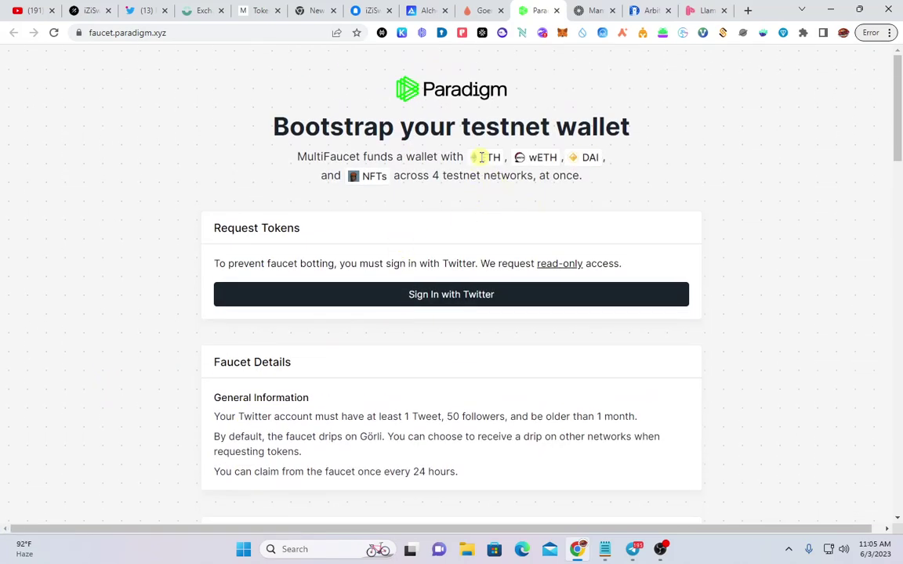
scroll(480, 158, down, 5)
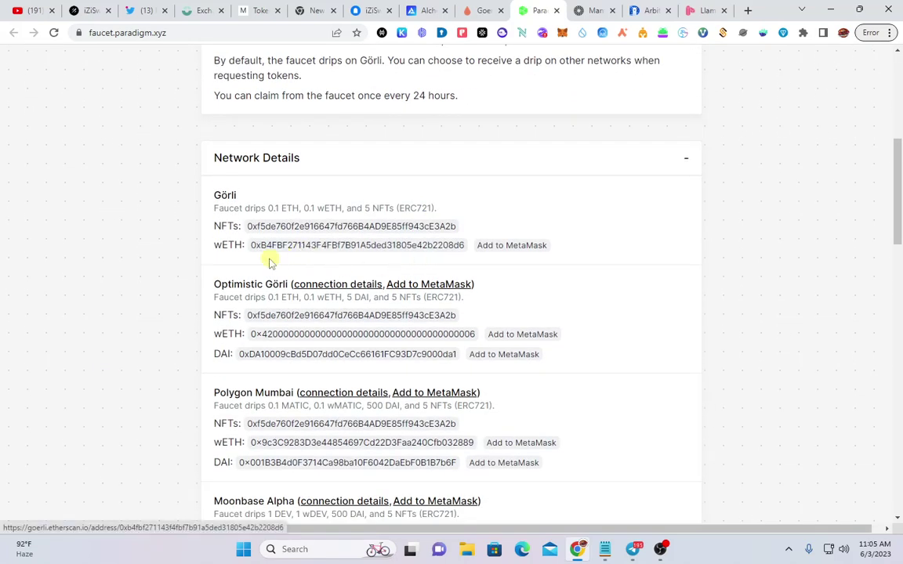
scroll(269, 261, down, 2)
scroll(353, 300, up, 3)
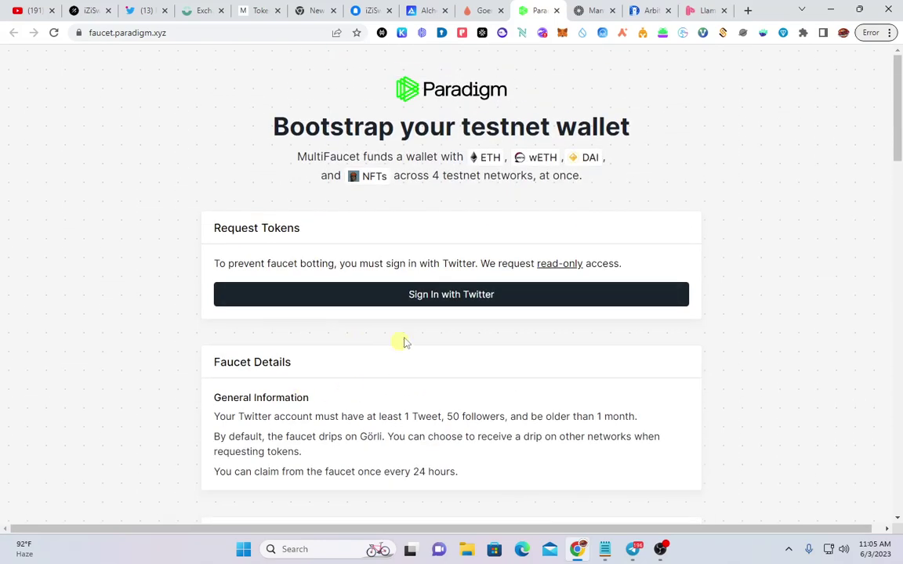
right_click(419, 296)
click(392, 298)
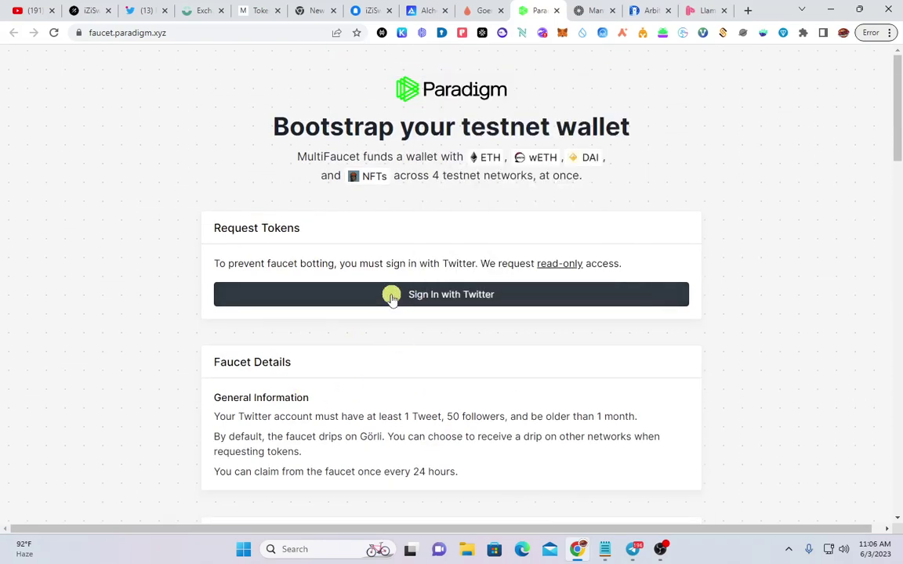
click(484, 298)
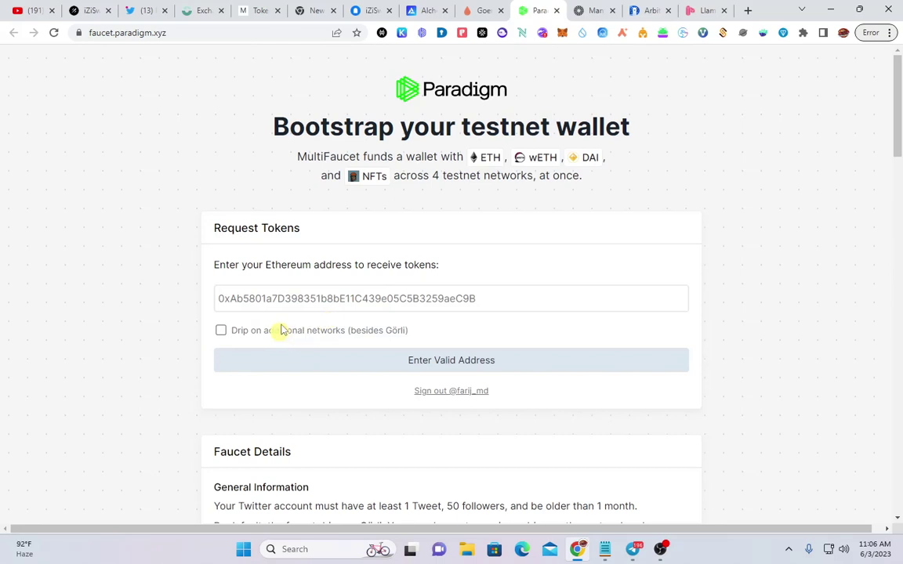
Enable drip on additional networks, paste the wallet address, and claim the test tokens
click(292, 292)
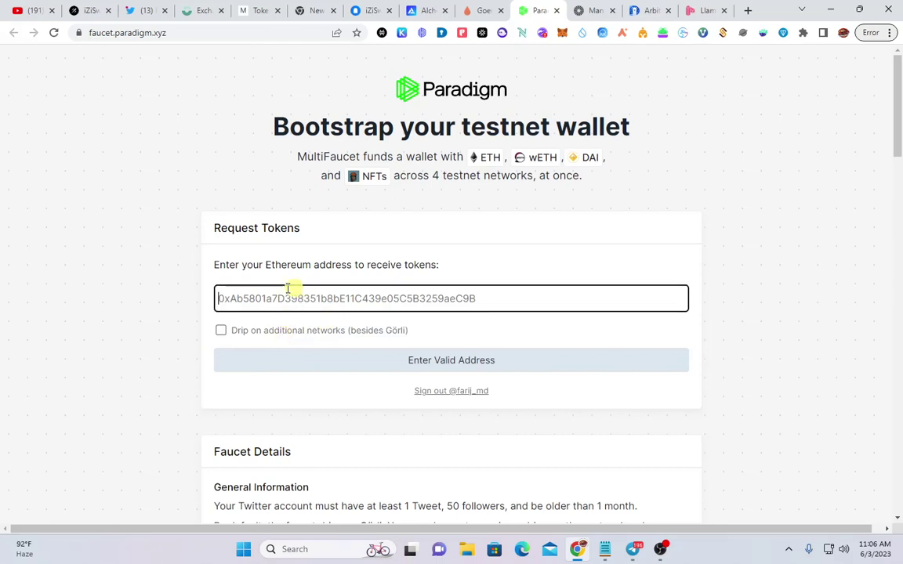
click(221, 330)
click(418, 299)
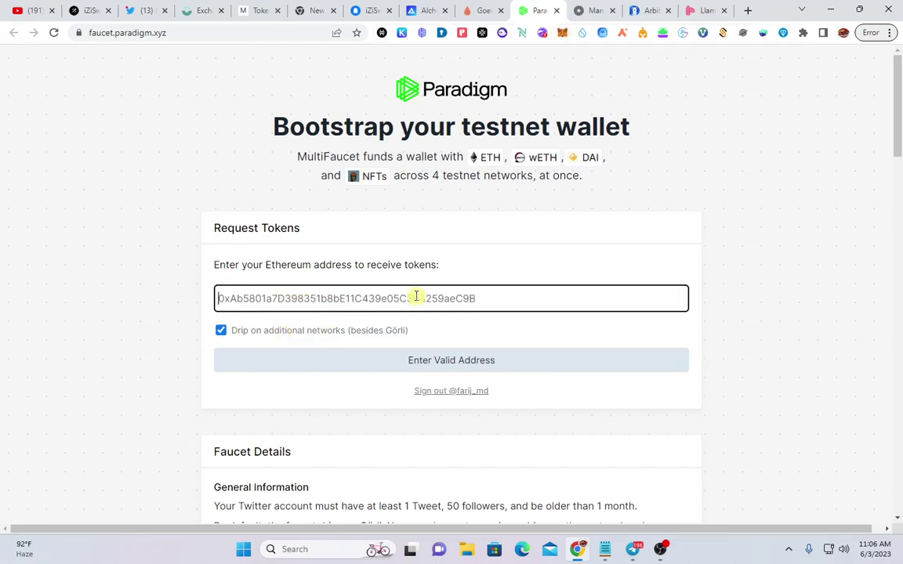
text(0x566C868AD649be1E22a0720ca2280B1e9077b8b9)
click(474, 358)
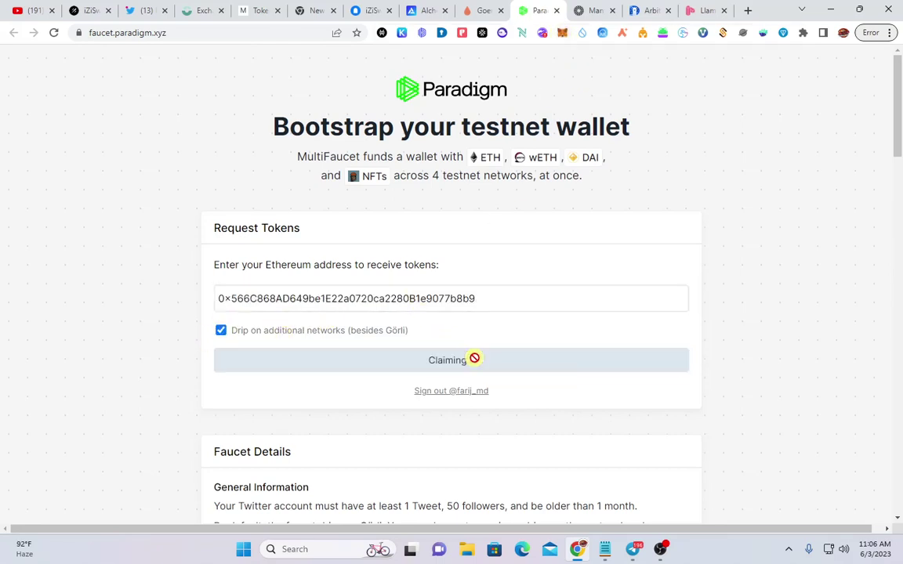
scroll(353, 357, down, 5)
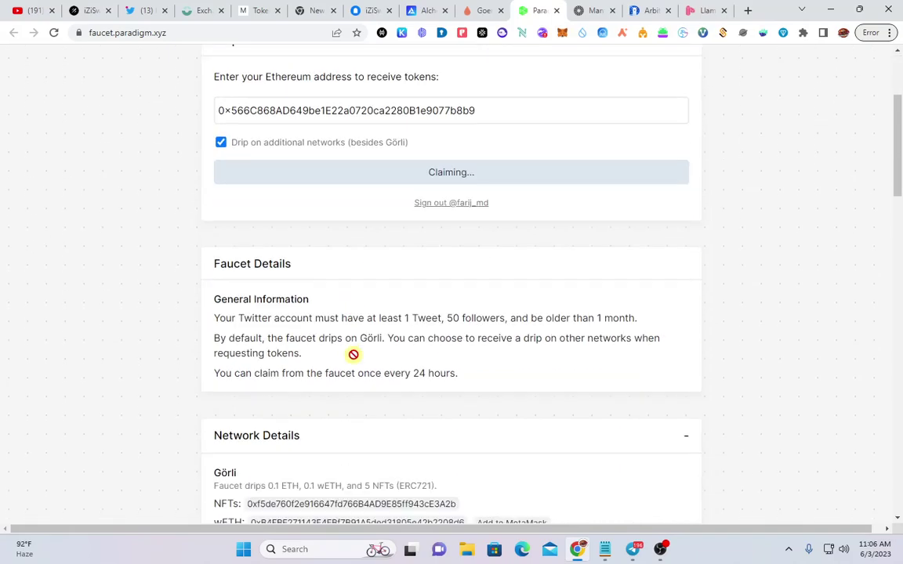
scroll(353, 358, down, 2)
scroll(354, 356, up, 2)
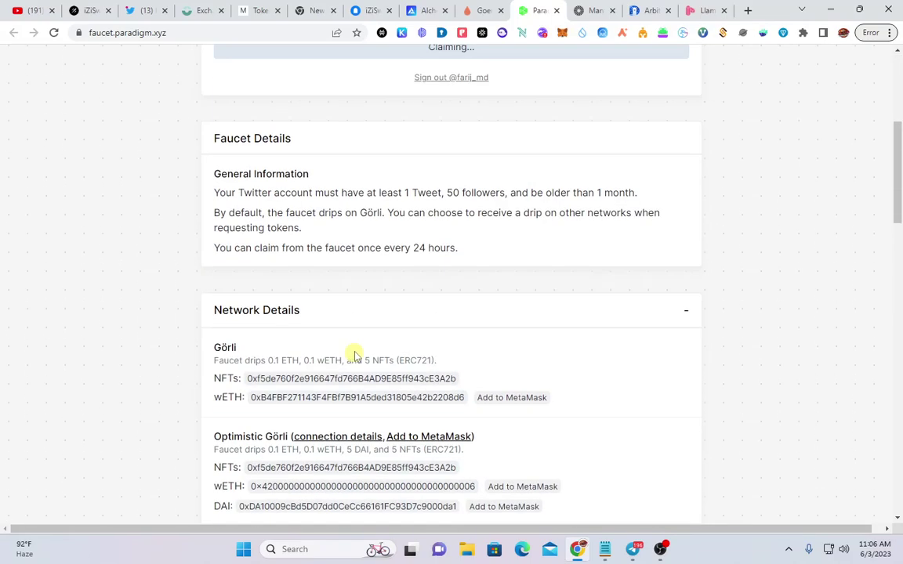
scroll(353, 356, down, 4)
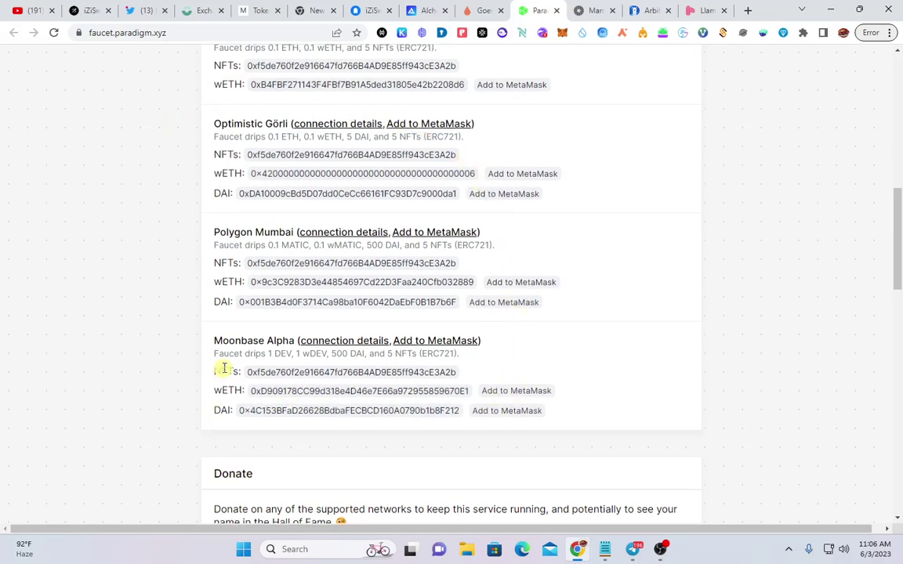
scroll(221, 384, up, 10)
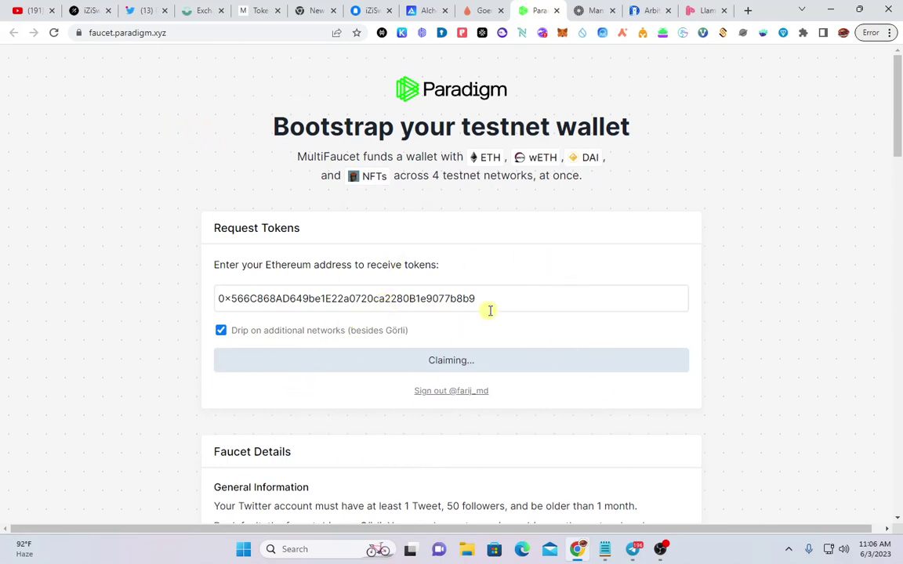
key(ctrl+7)
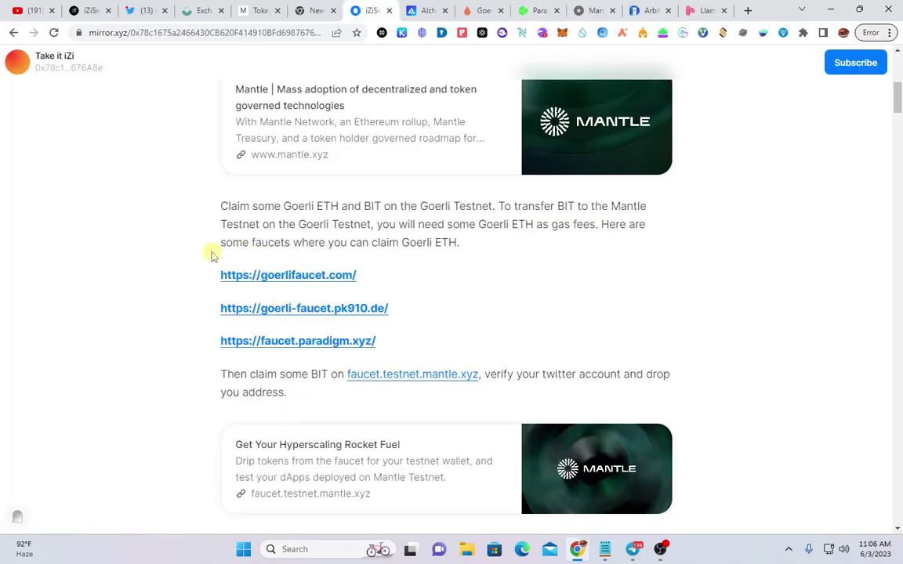
Highlight the guide's three faucet links and recheck the MetaMask balance
drag(177, 272, 428, 335)
click(442, 321)
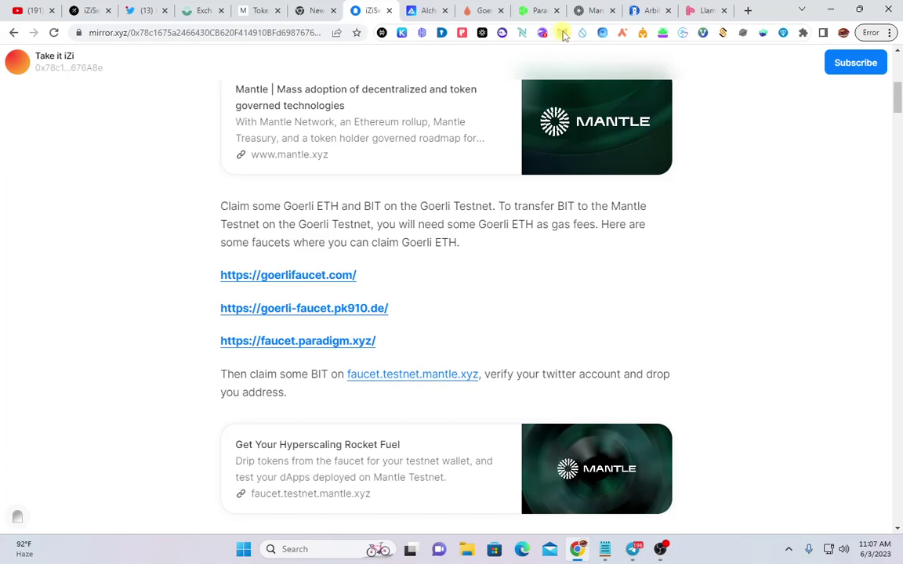
click(562, 33)
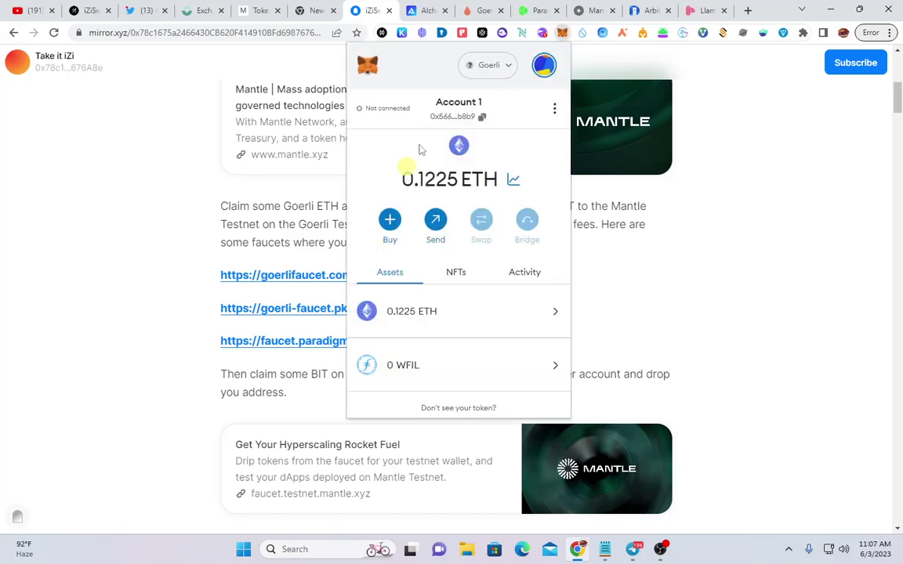
key(Escape)
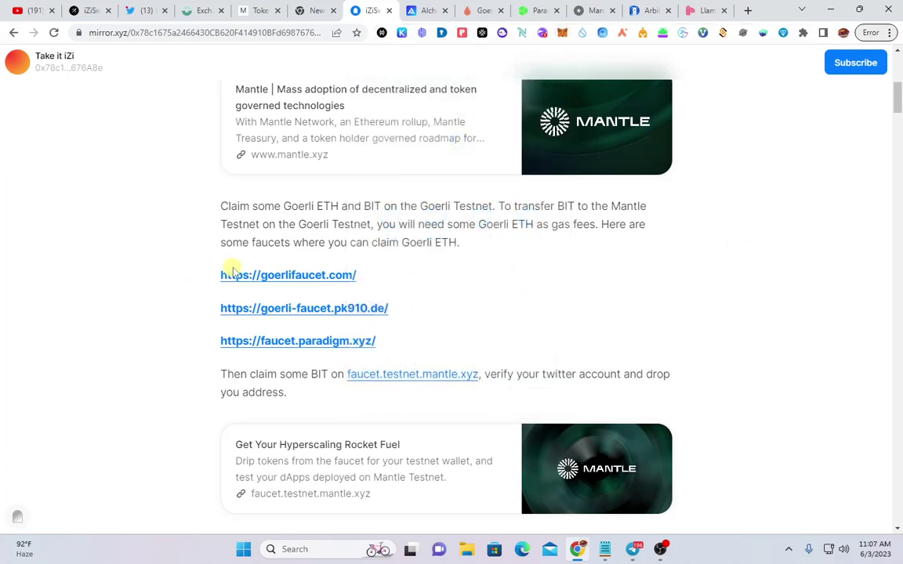
Zoom the guide in twice and open the faucet.testnet.mantle.xyz link in a new tab
scroll(409, 383, down, 1)
key(ctrl+plus)
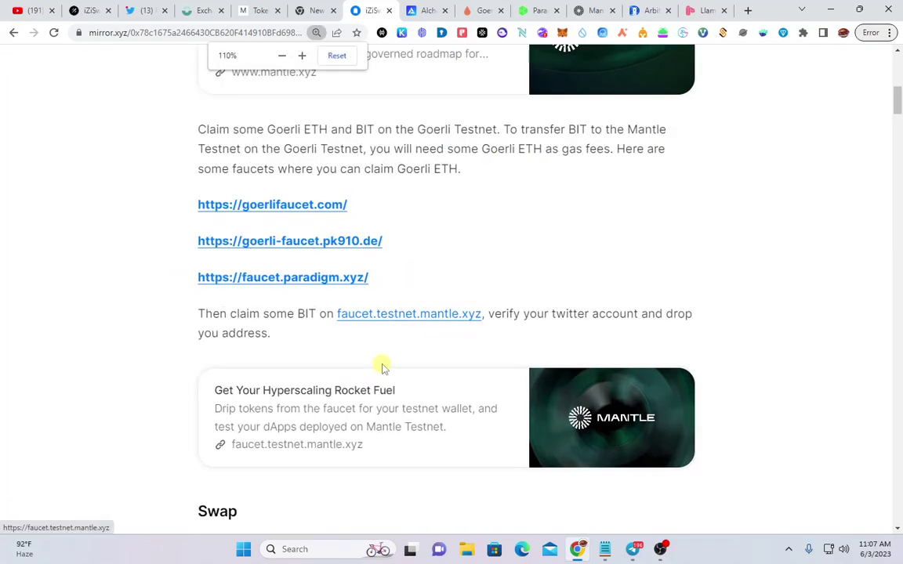
key(ctrl+plus)
scroll(368, 359, up, 1)
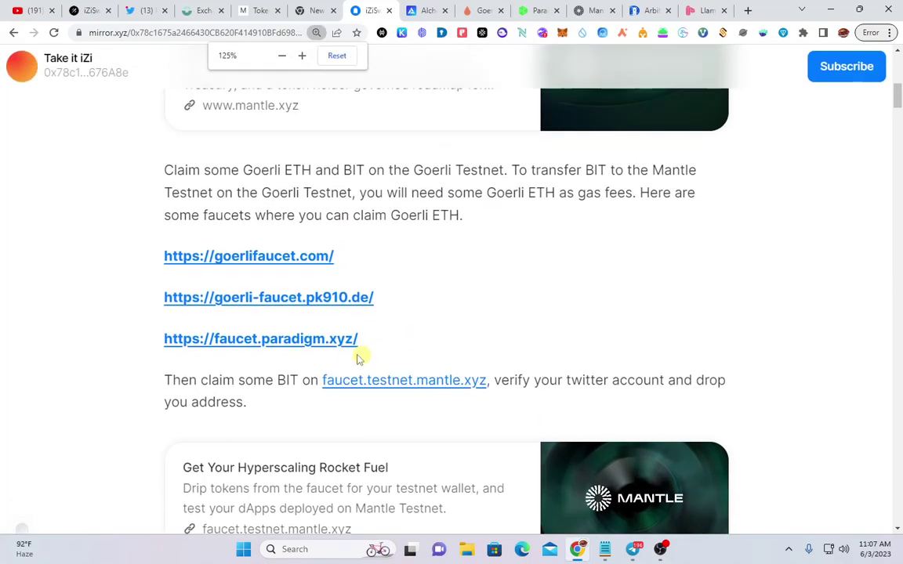
click(414, 383)
click(392, 9)
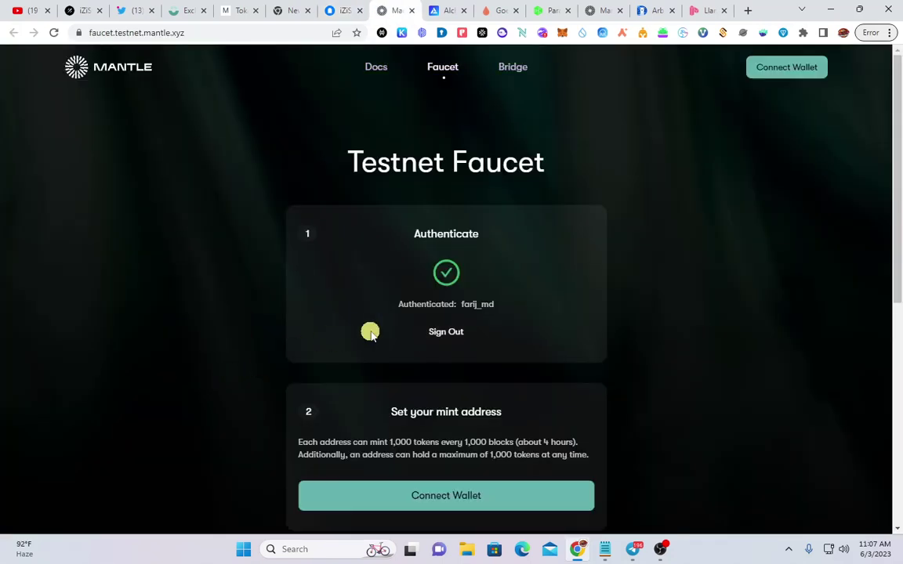
Connect the MetaMask wallet to the Mantle Testnet Faucet
scroll(372, 331, down, 1)
scroll(377, 328, up, 1)
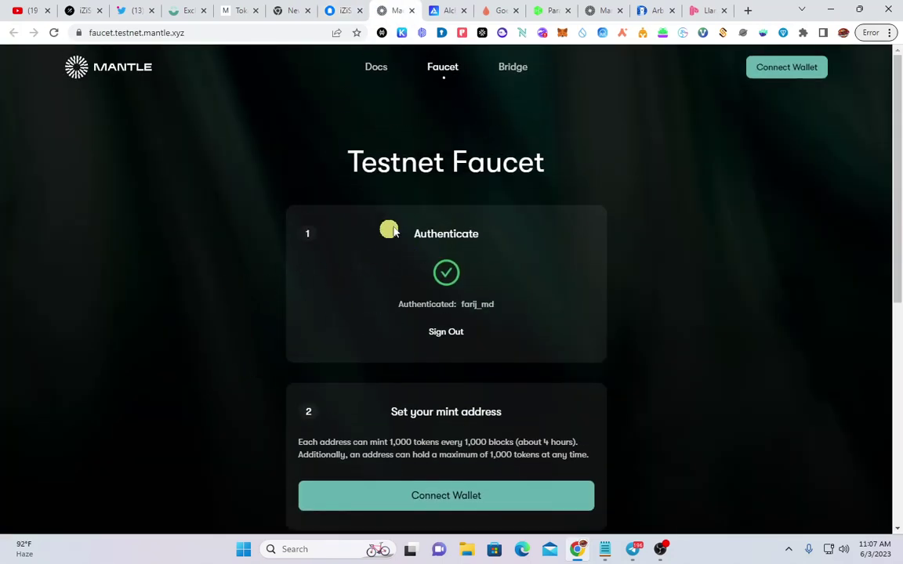
scroll(424, 404, down, 2)
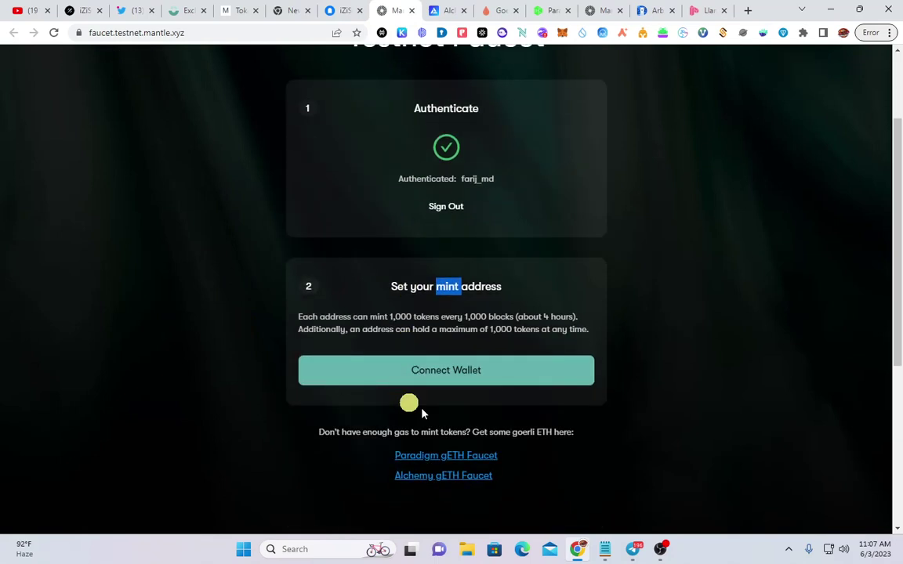
click(469, 374)
right_click(471, 374)
click(783, 234)
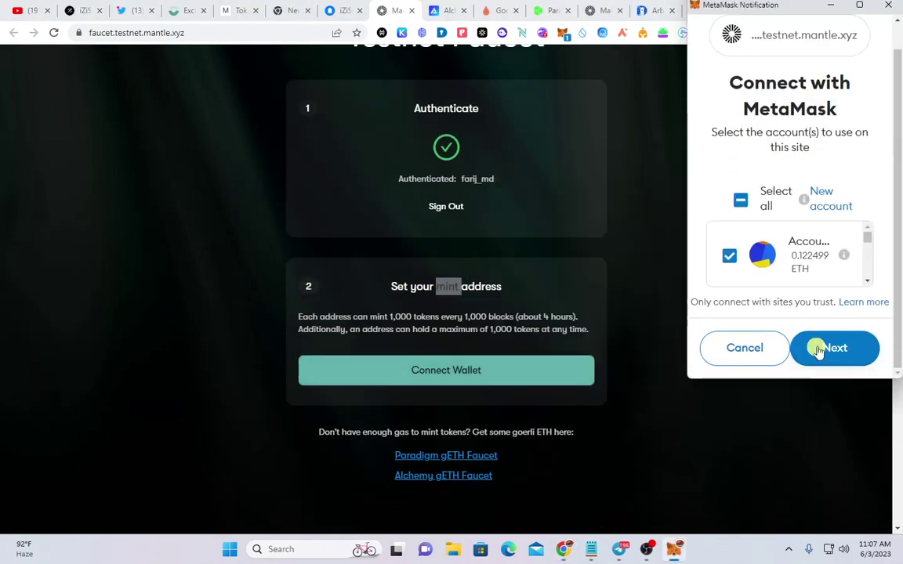
click(816, 349)
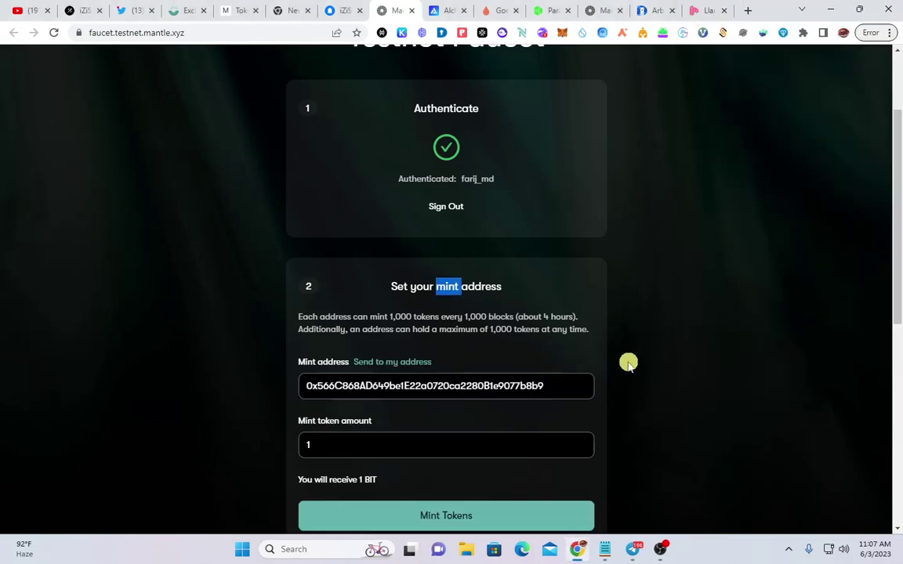
Mint 129 BIT to the wallet and confirm the mint in MetaMask
scroll(514, 322, down, 2)
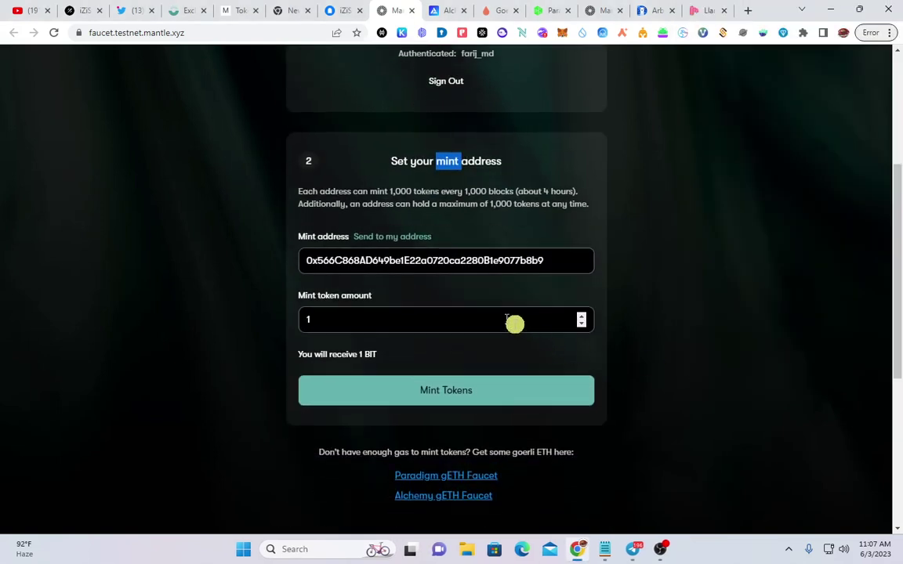
double_click(580, 317)
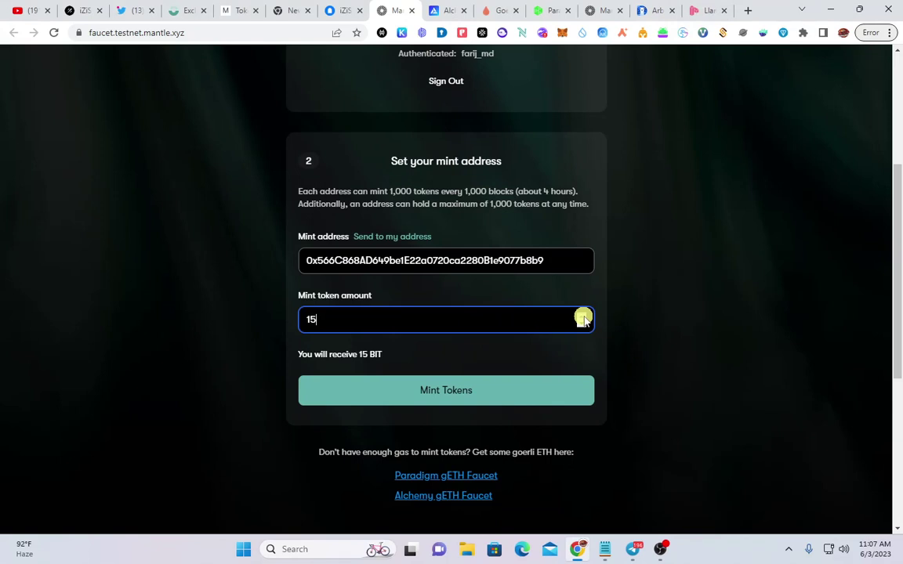
double_click(583, 319)
double_click(582, 315)
double_click(582, 315)
scroll(508, 262, up, 1)
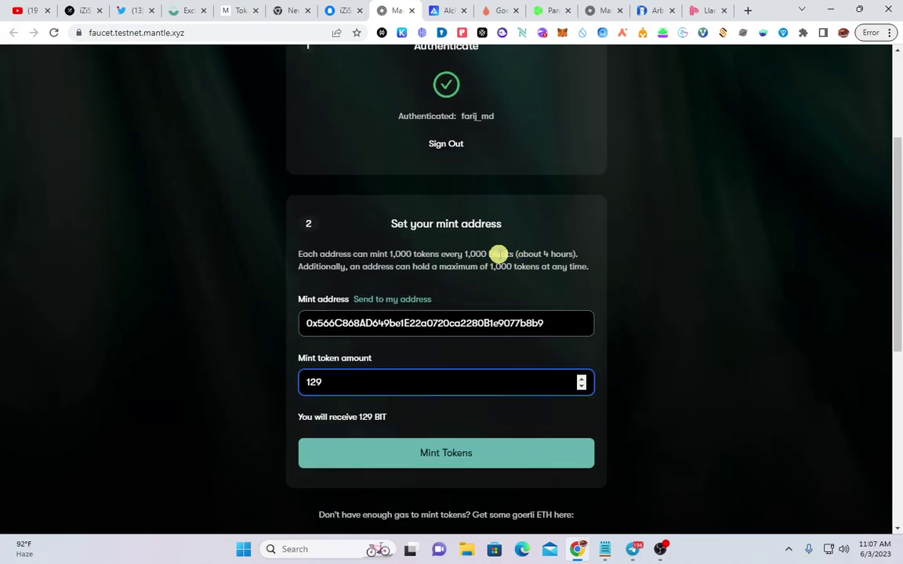
click(459, 460)
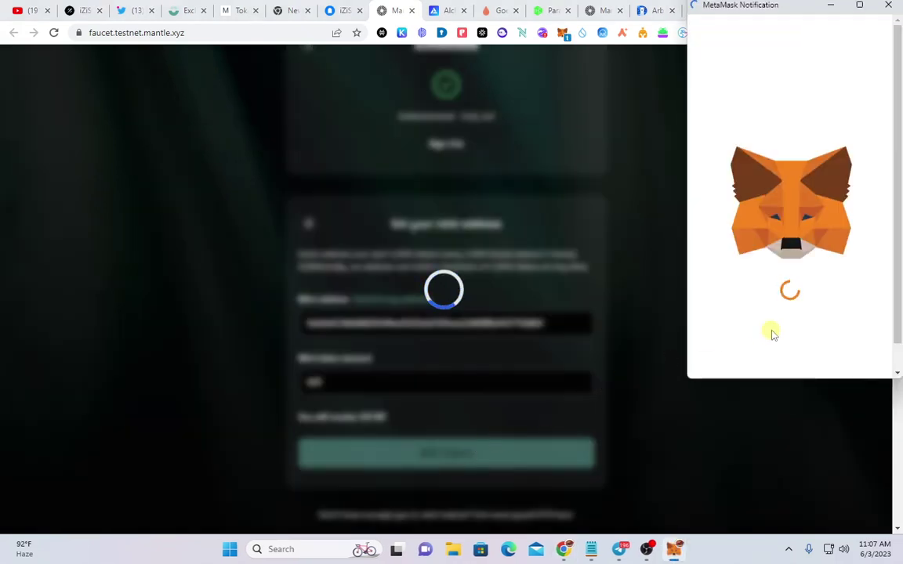
scroll(772, 332, down, 2)
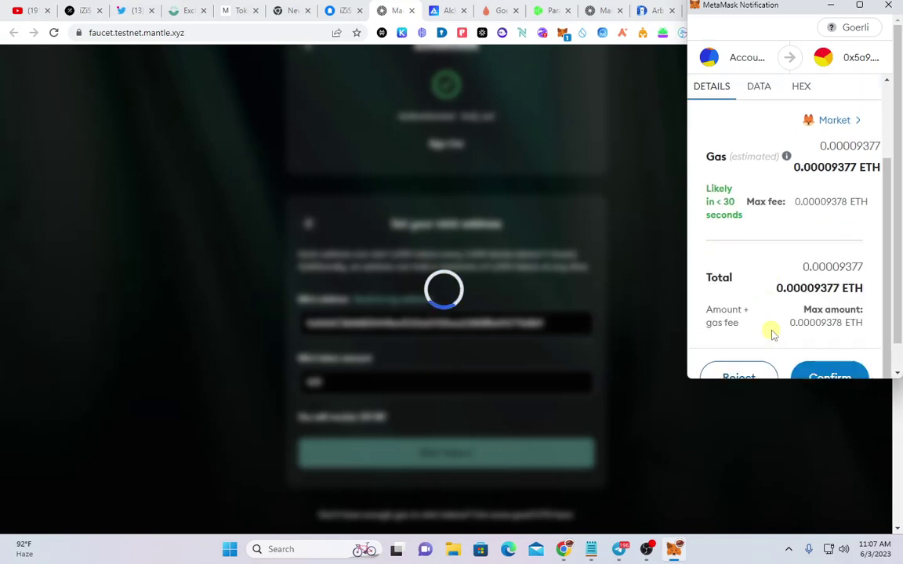
scroll(841, 369, down, 1)
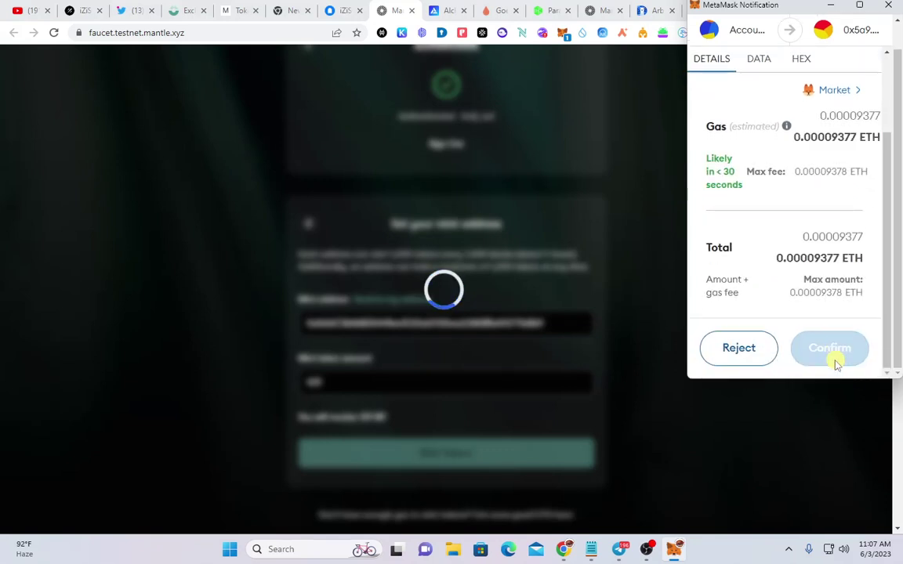
right_click(836, 353)
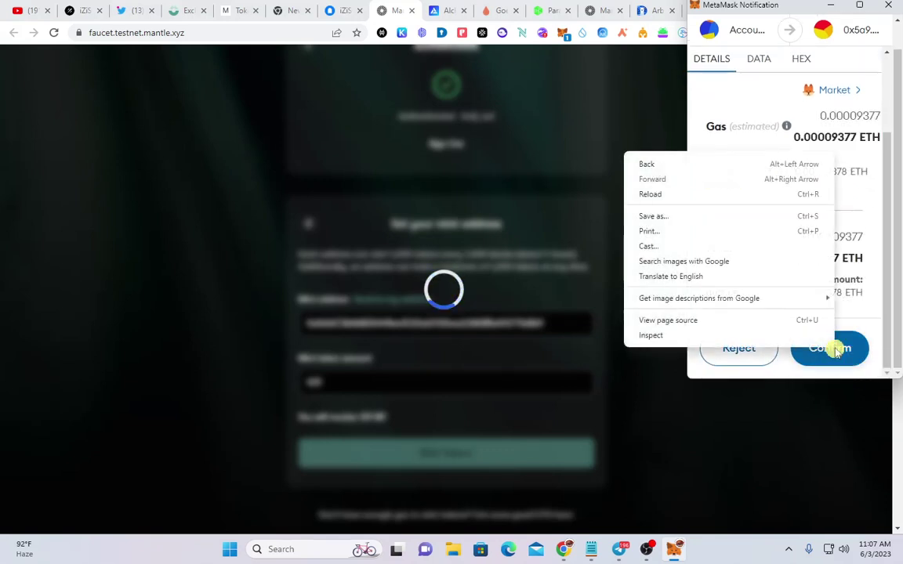
click(840, 354)
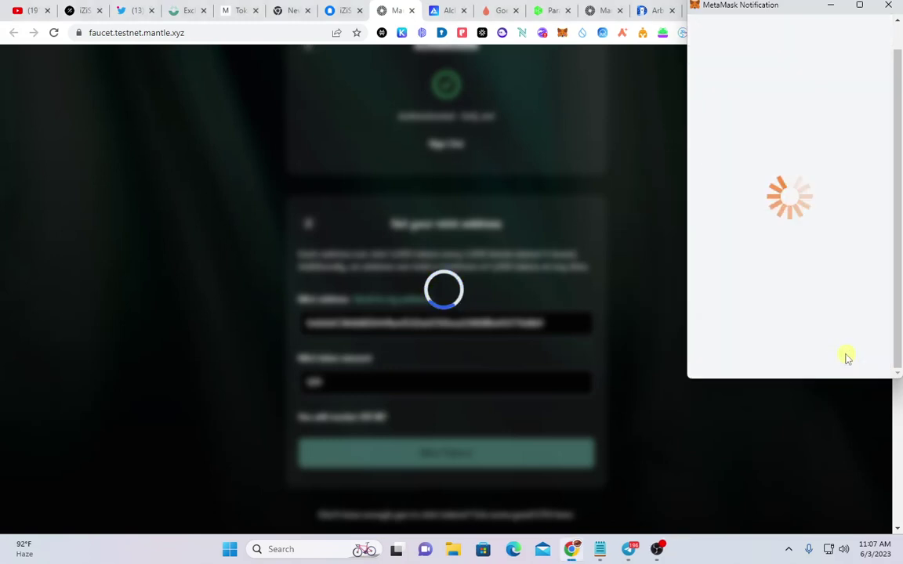
Go to the Mantle Testnet Bridge page
scroll(555, 347, up, 4)
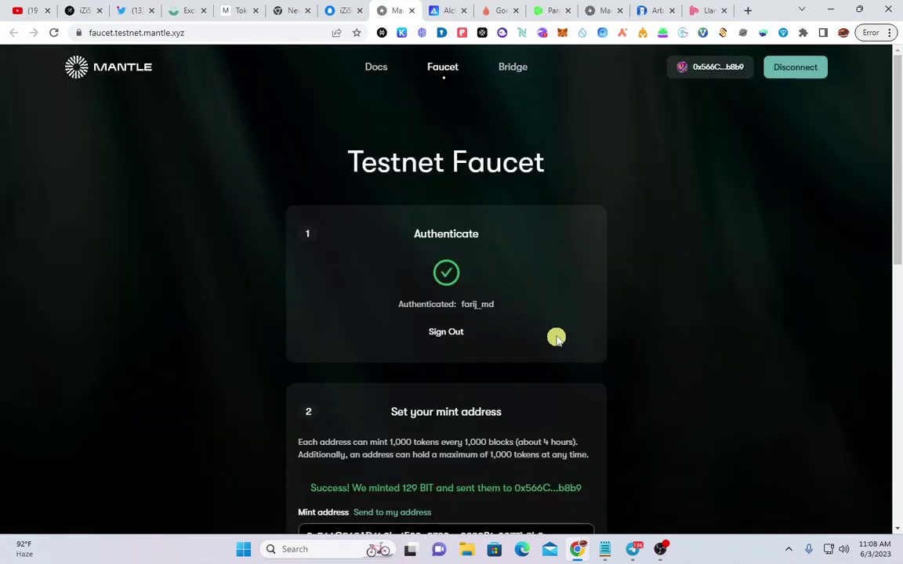
scroll(445, 332, down, 3)
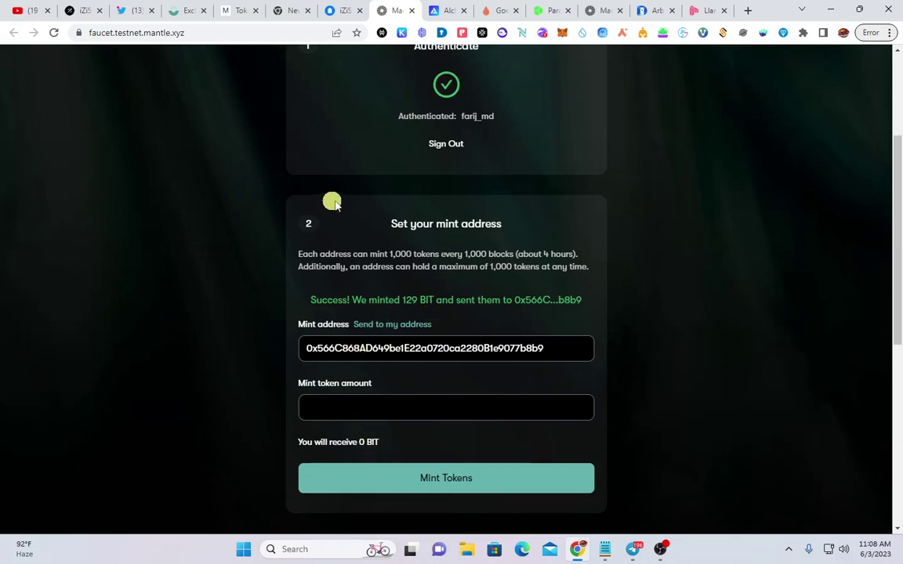
scroll(331, 202, up, 3)
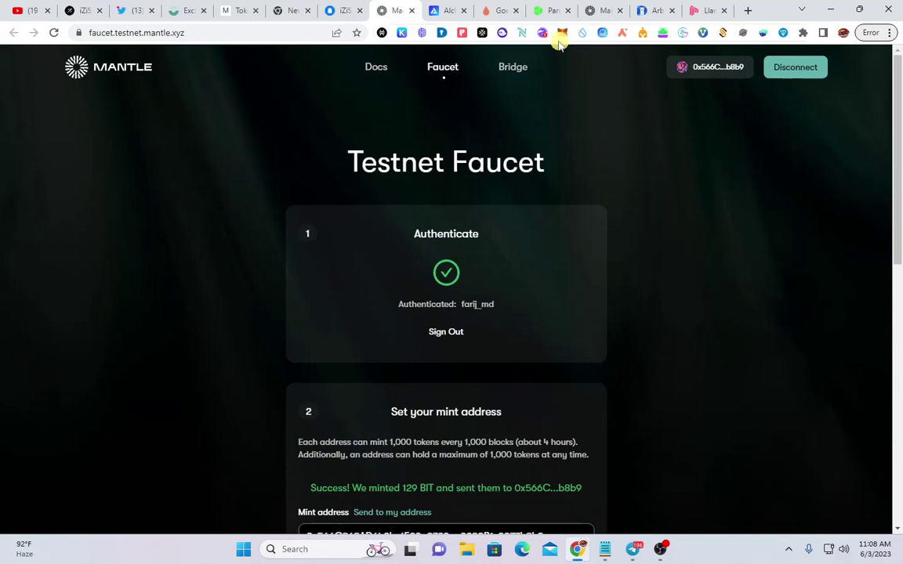
click(511, 69)
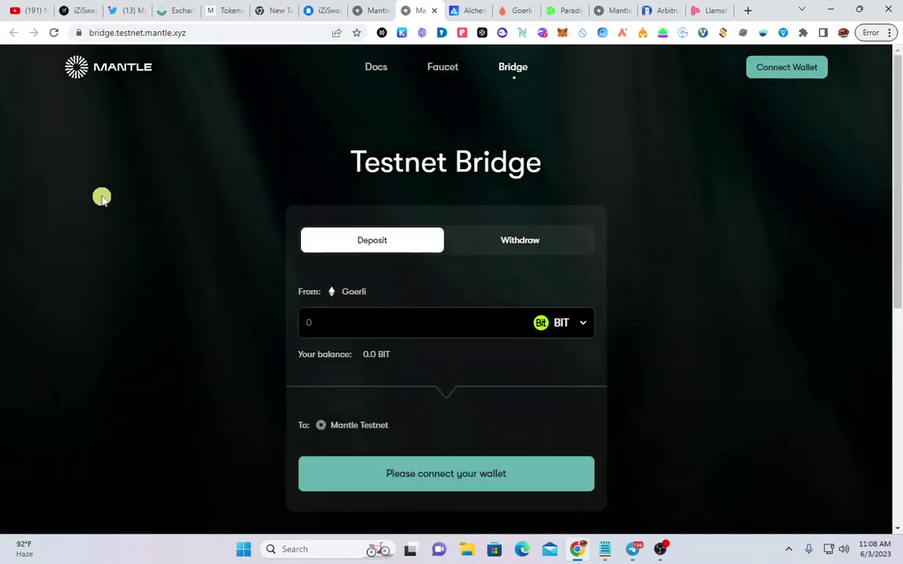
Connect the MetaMask wallet to the Mantle Testnet Bridge
click(491, 330)
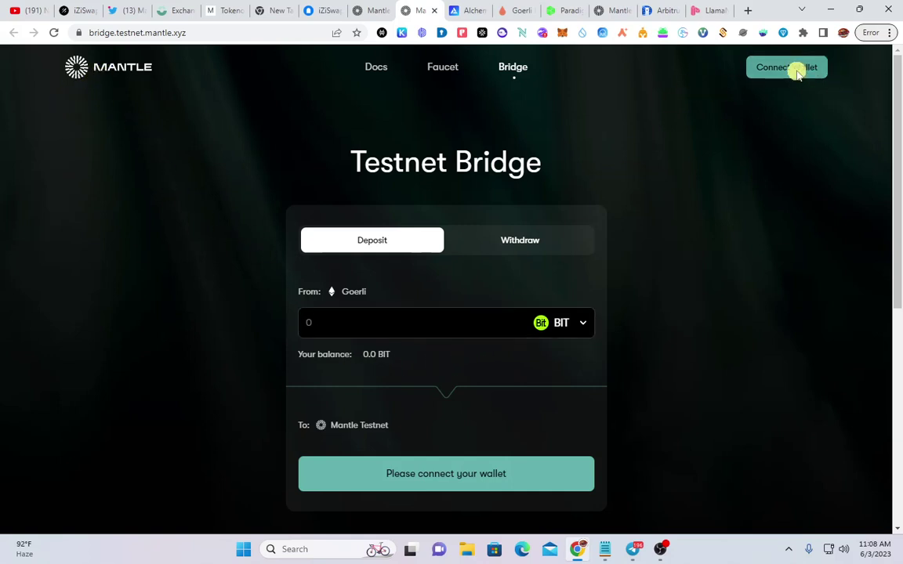
click(795, 68)
click(801, 232)
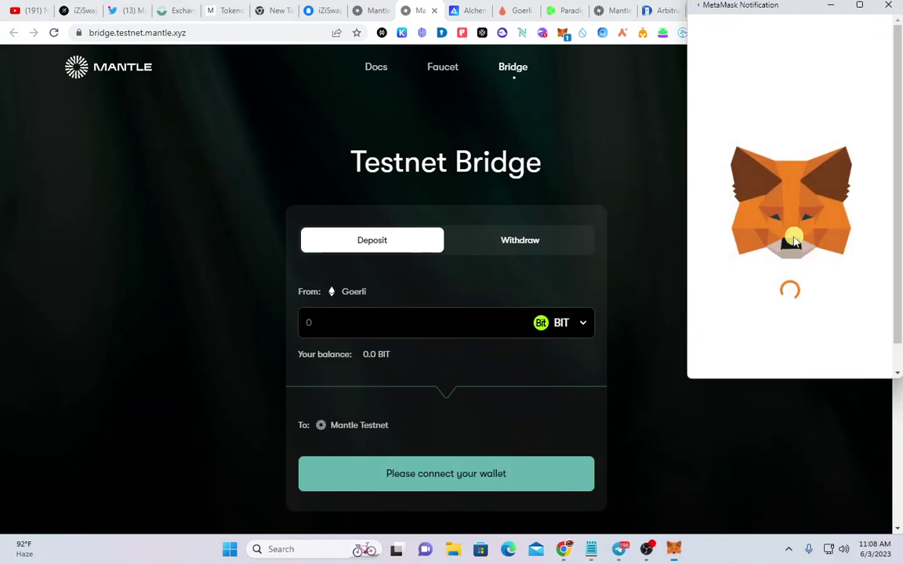
click(826, 346)
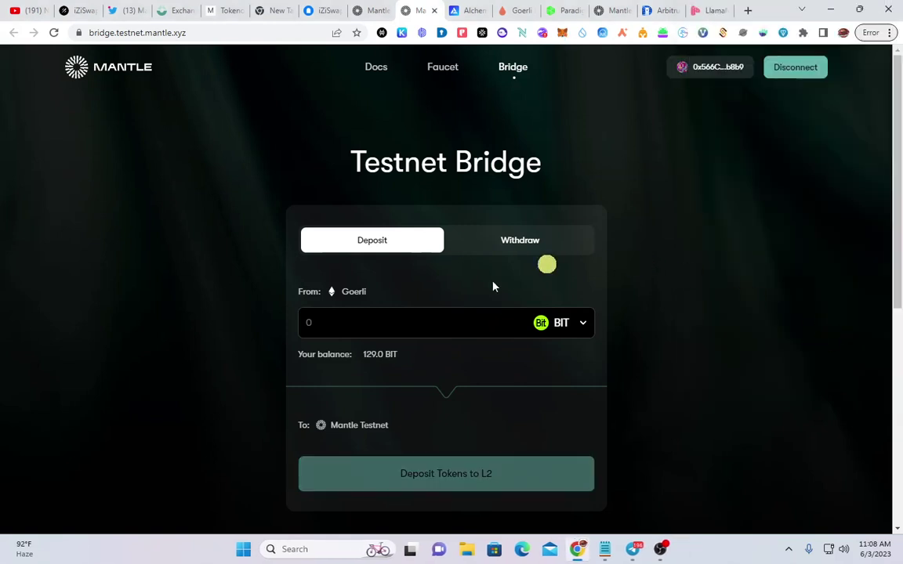
scroll(444, 322, down, 1)
scroll(401, 287, up, 1)
Enter a 120 BIT deposit amount and request a spending allowance
click(332, 330)
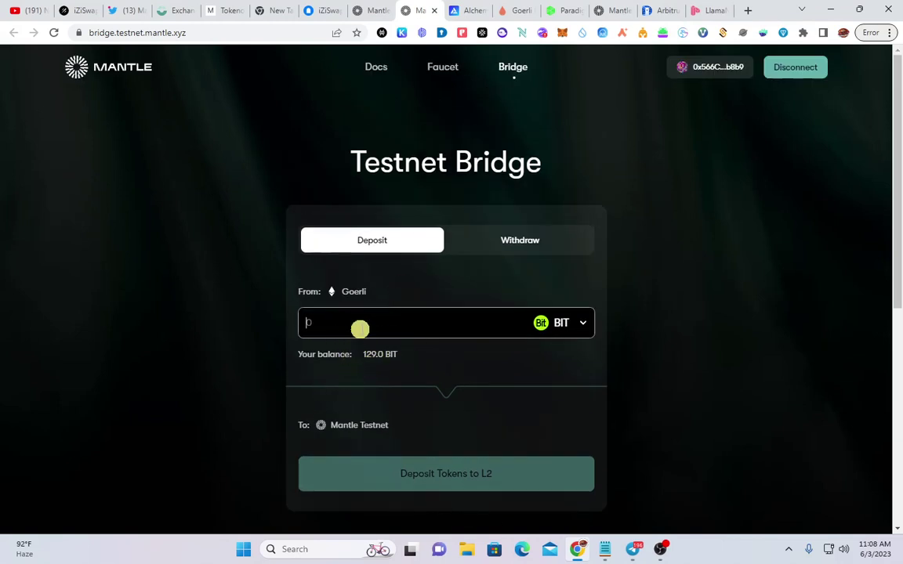
text(120)
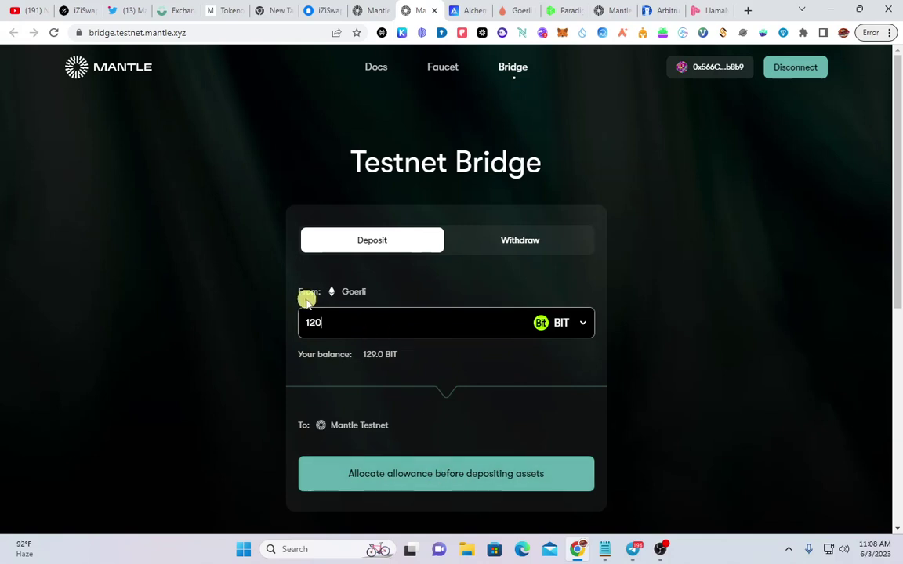
scroll(304, 296, down, 1)
click(431, 411)
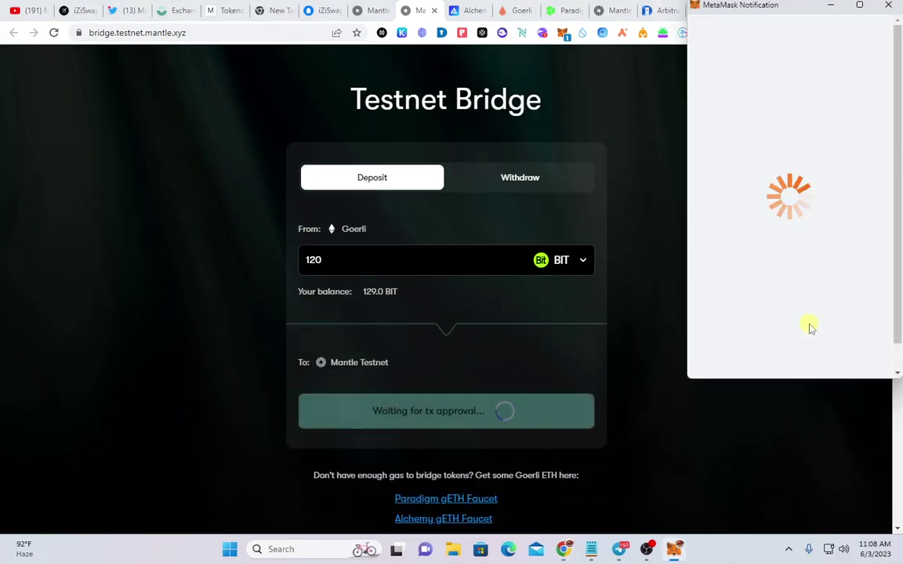
Approve a 120 BIT spending cap in MetaMask and check the pending approval
scroll(811, 328, down, 2)
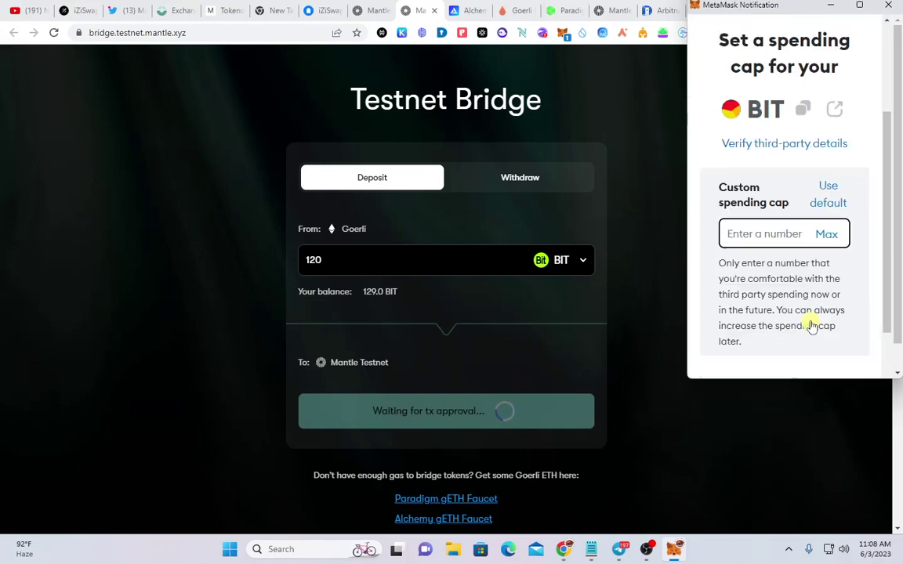
scroll(811, 328, down, 1)
click(822, 143)
click(822, 366)
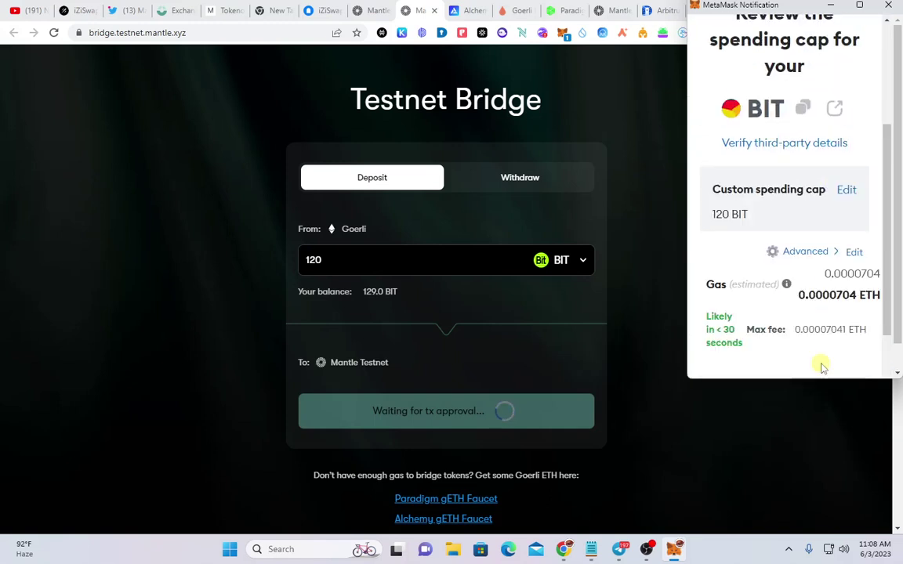
scroll(822, 368, down, 2)
click(824, 366)
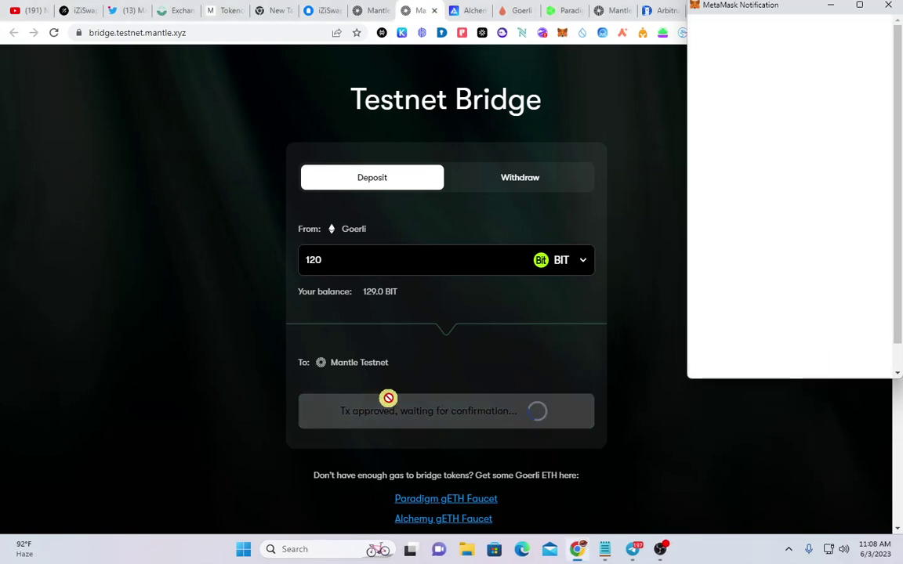
scroll(388, 398, up, 1)
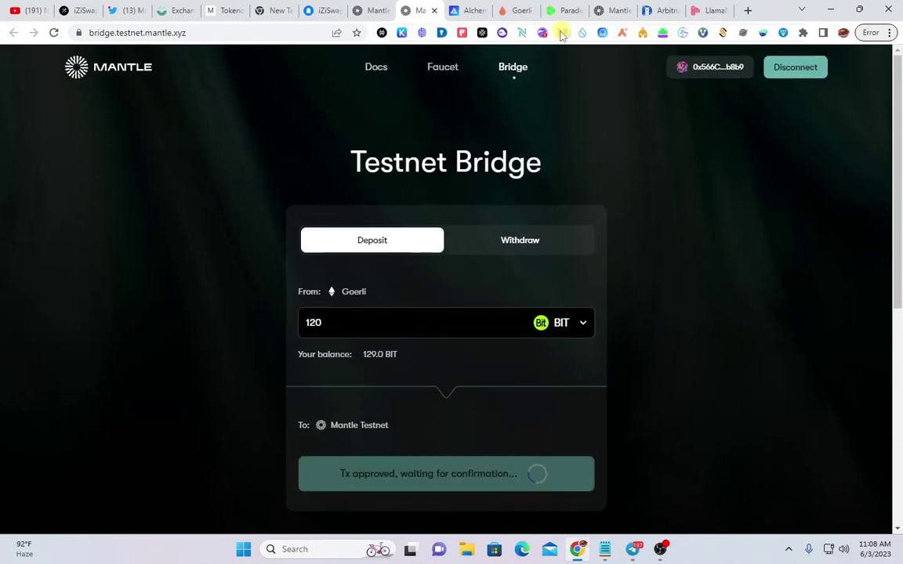
click(562, 33)
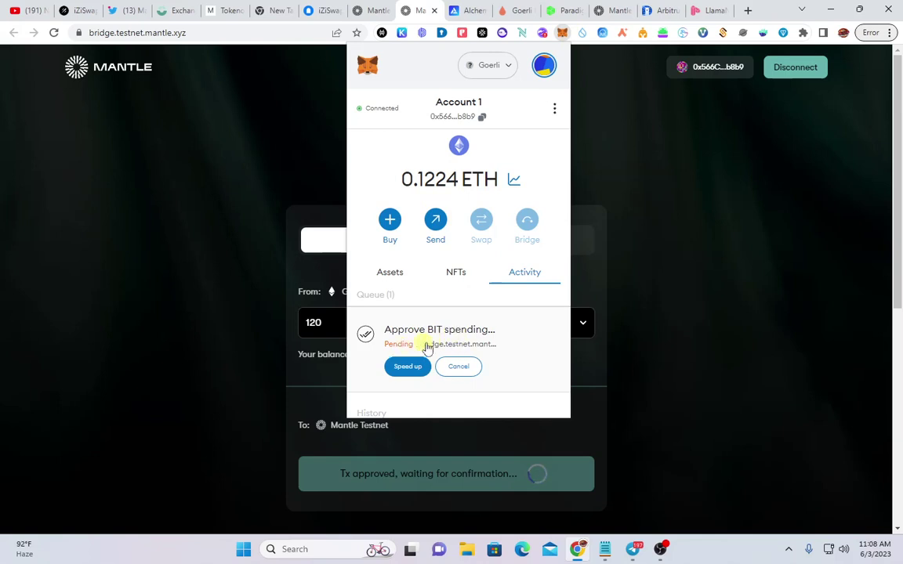
click(656, 343)
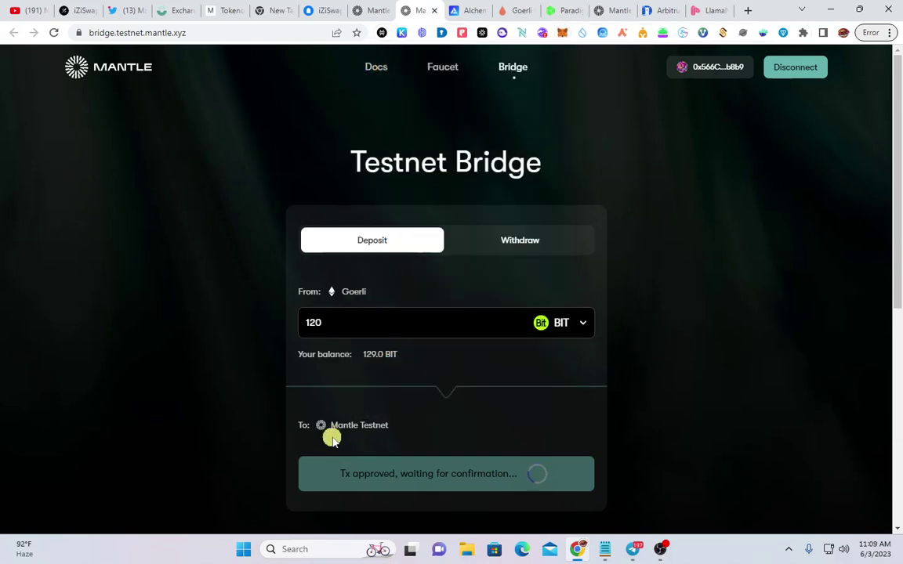
Deposit the 120 BIT to Mantle Testnet and confirm it in MetaMask
scroll(375, 436, down, 1)
scroll(375, 433, up, 1)
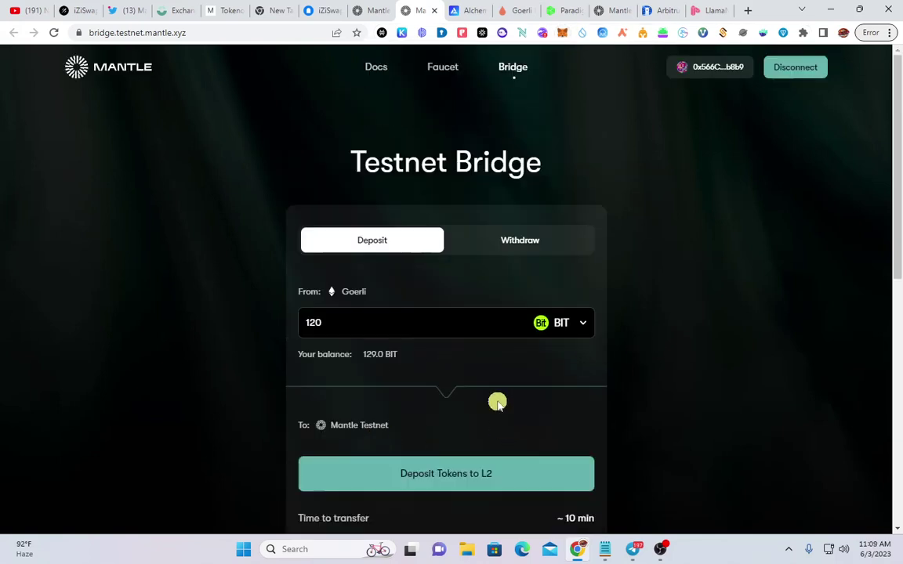
click(506, 478)
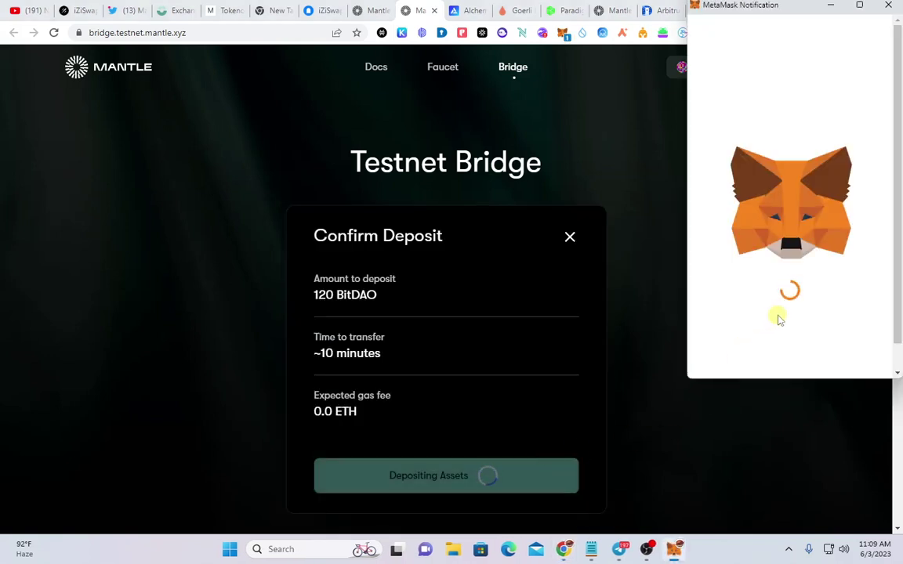
scroll(776, 315, down, 3)
right_click(830, 377)
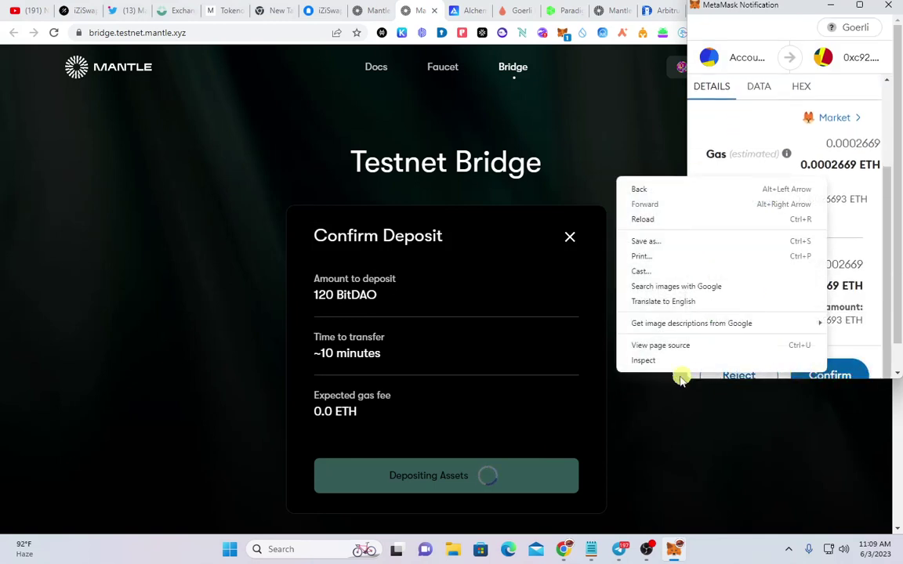
click(831, 375)
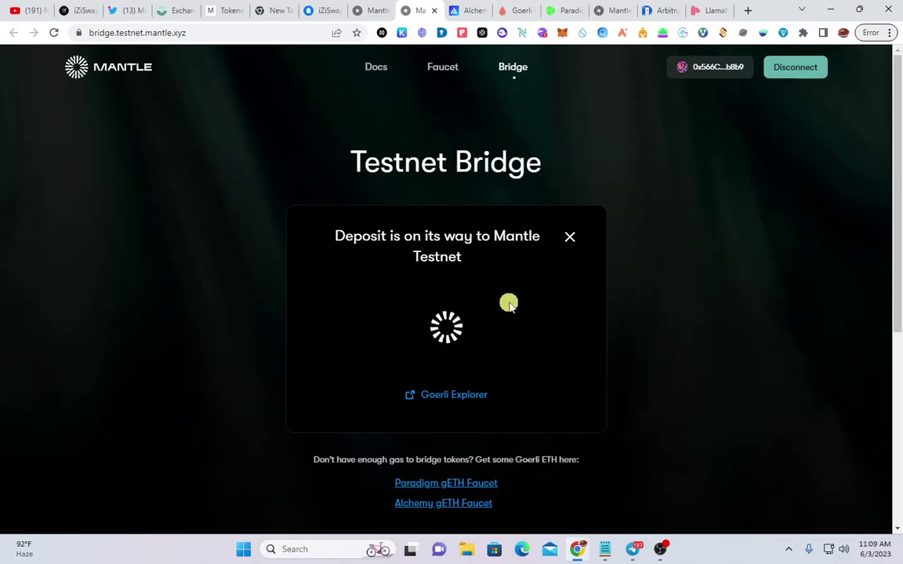
key(ctrl+shift+Tab)
key(ctrl+shift+Tab)
Scroll through the faucet steps in the Mirror guide
scroll(373, 435, down, 3)
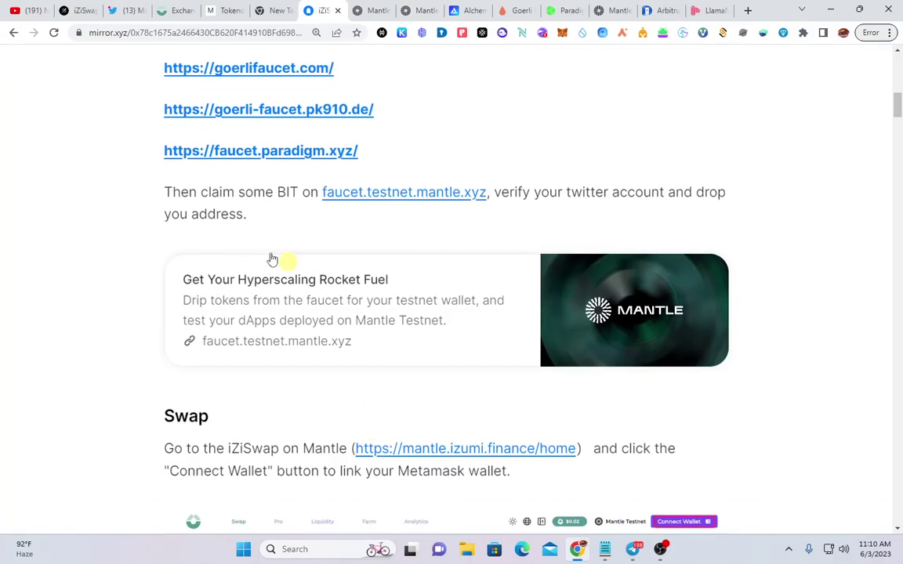
scroll(272, 258, up, 3)
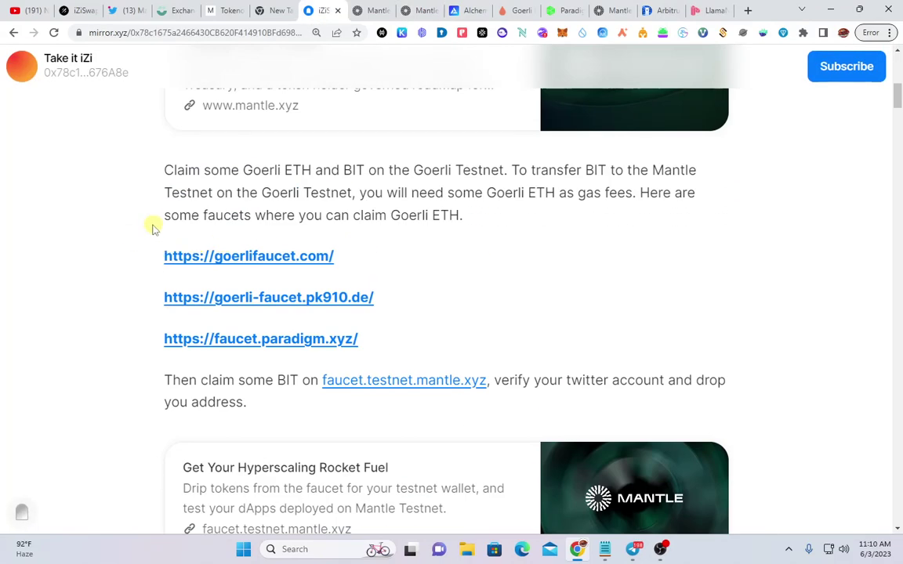
right_click(147, 237)
click(477, 278)
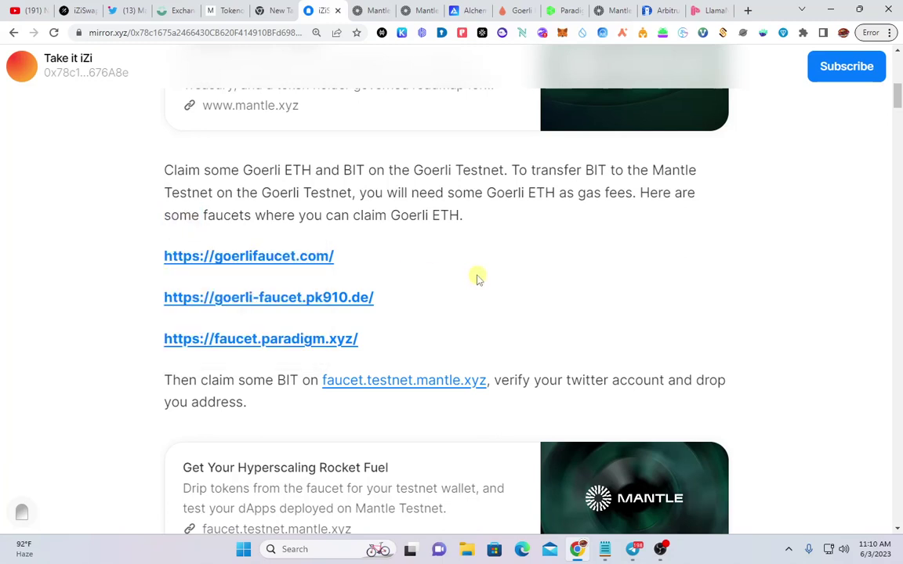
scroll(160, 290, down, 2)
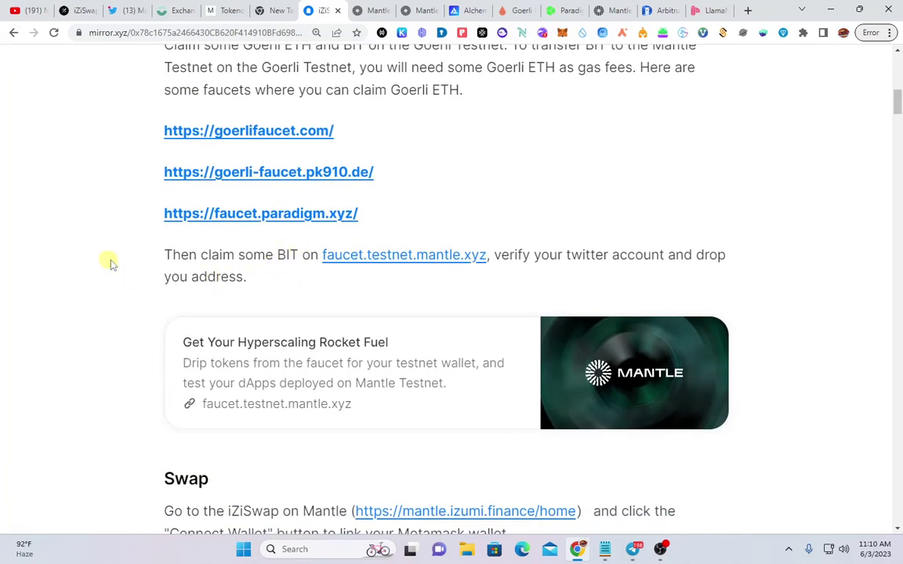
drag(166, 253, 478, 254)
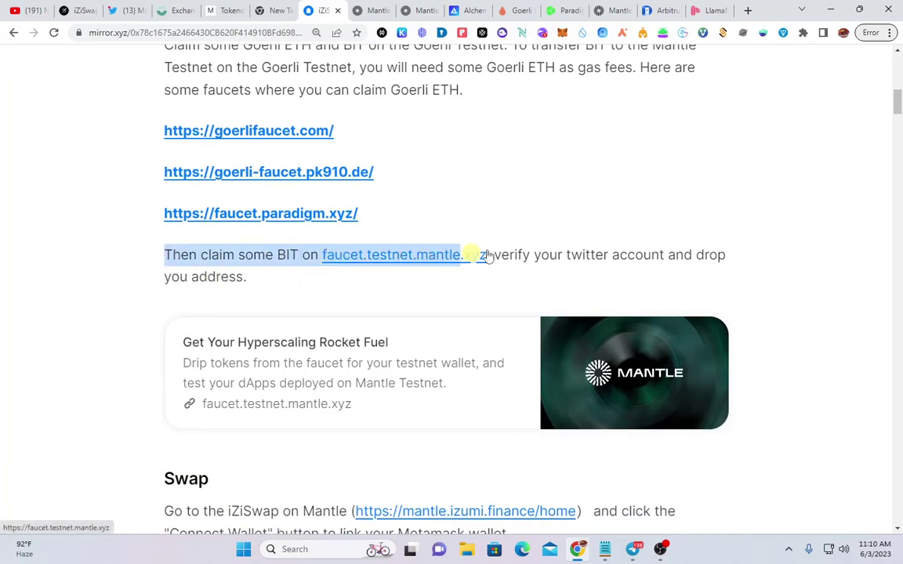
click(566, 195)
scroll(564, 194, down, 3)
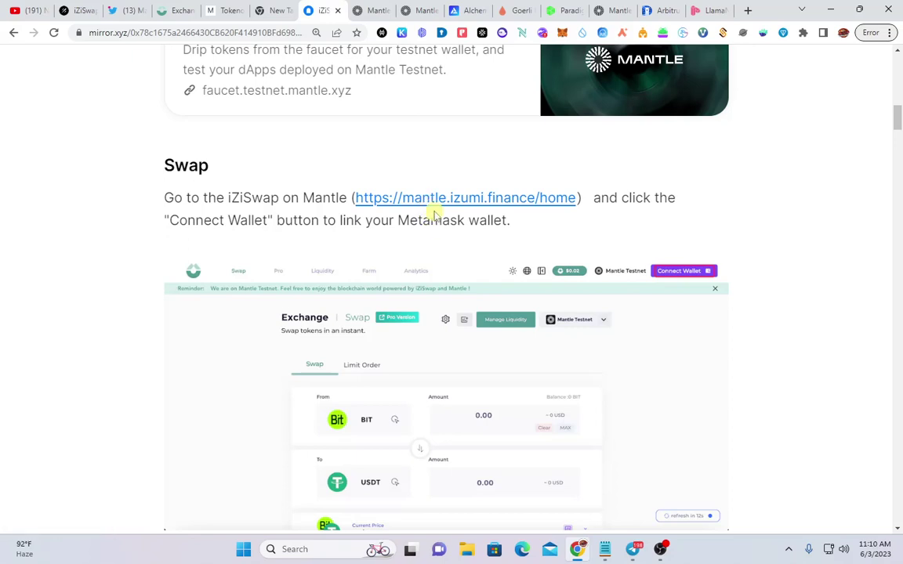
Read the guide's Swap instructions, then switch to the iZiSwap exchange tab
triple_click(384, 167)
drag(384, 167, 413, 171)
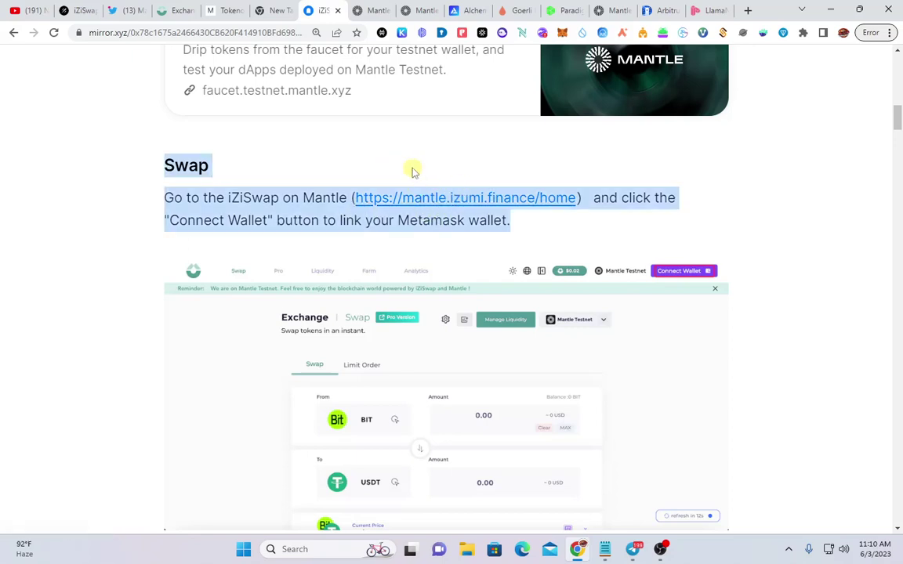
click(349, 163)
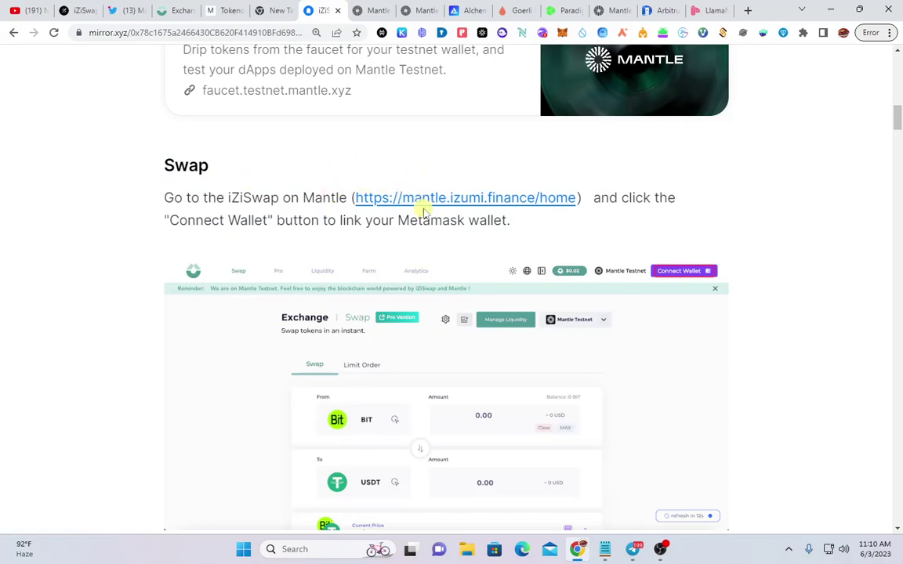
key(ctrl+4)
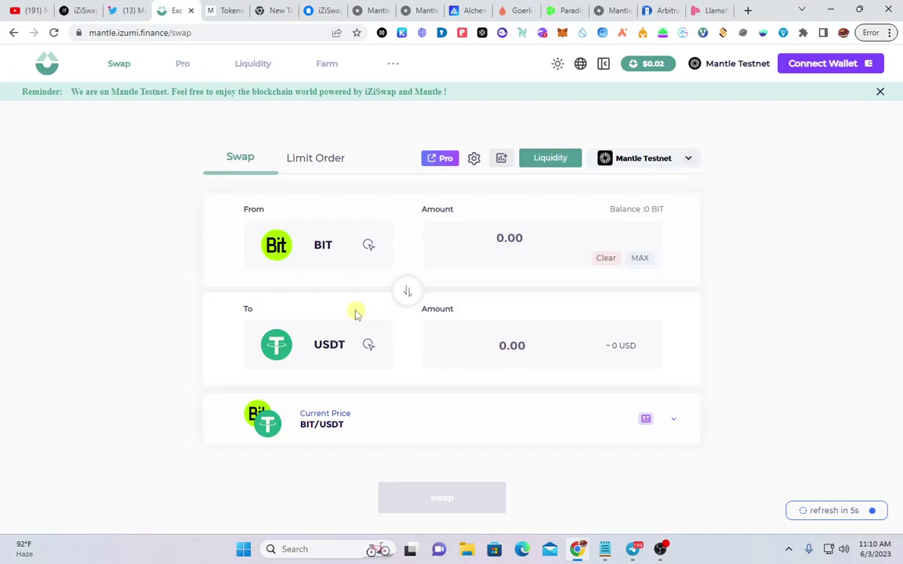
Connect MetaMask to iZiSwap and switch its network to Mantle Testnet
key(ctrl+plus)
key(ctrl+plus)
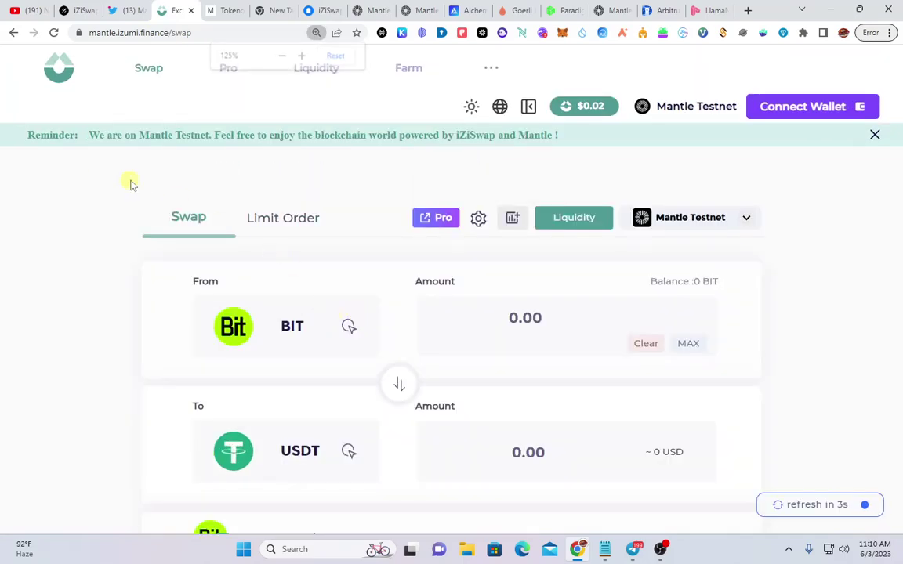
drag(207, 221, 130, 185)
click(807, 111)
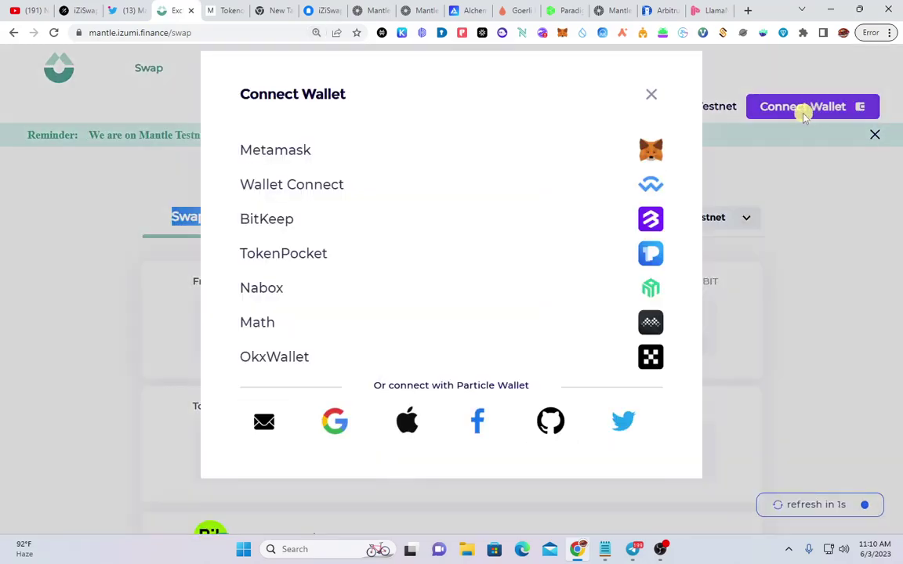
click(463, 154)
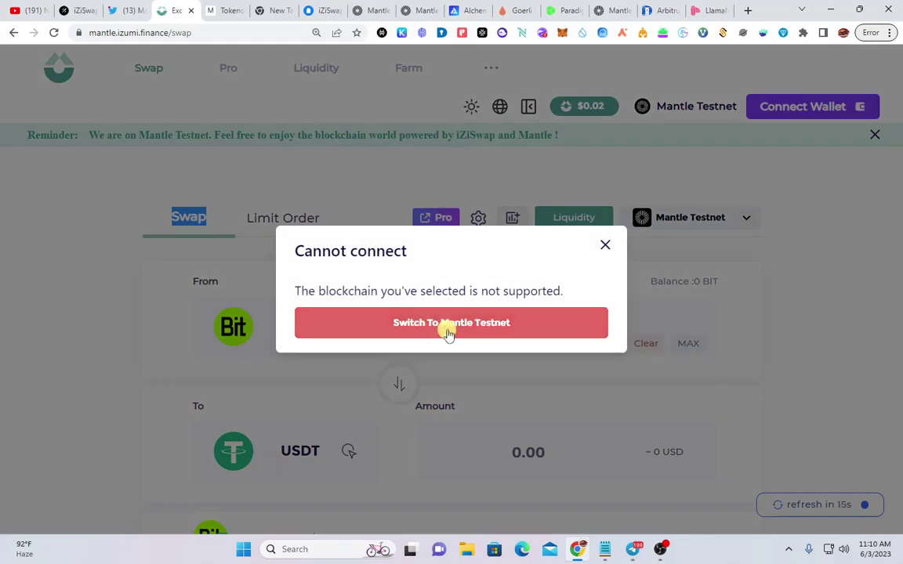
click(449, 322)
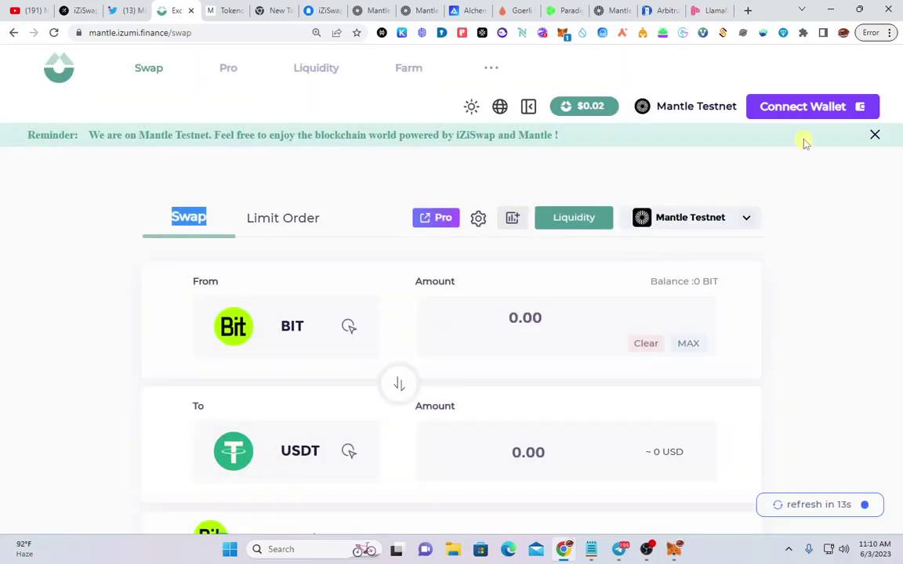
click(806, 107)
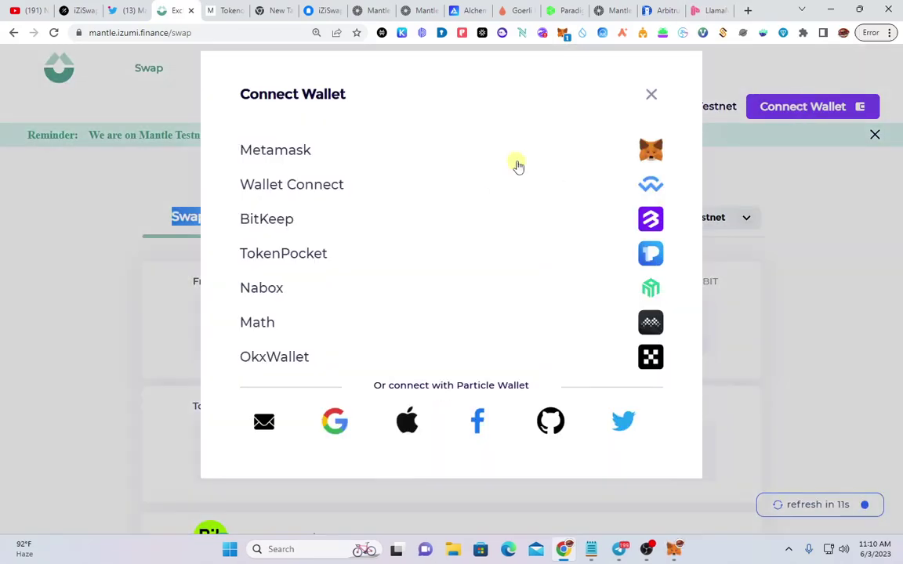
click(519, 161)
click(469, 323)
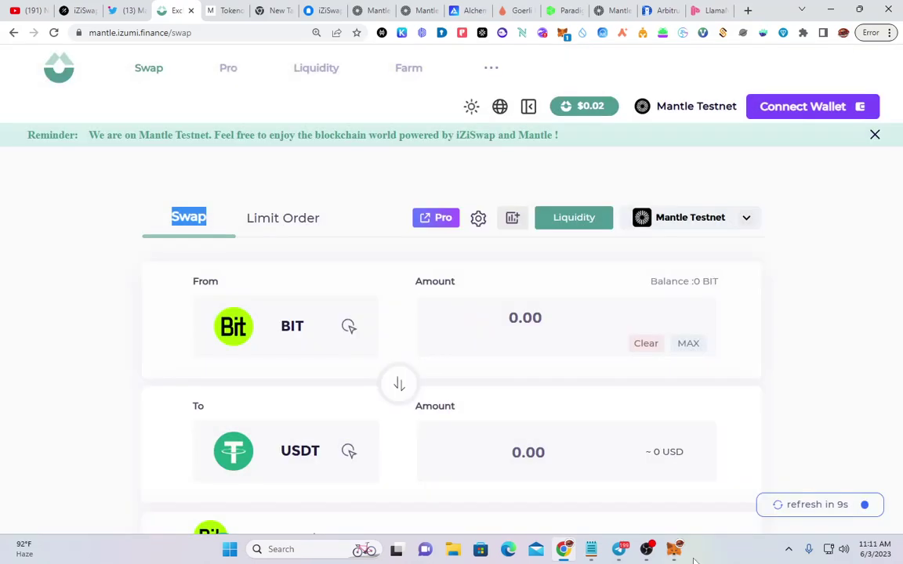
click(831, 373)
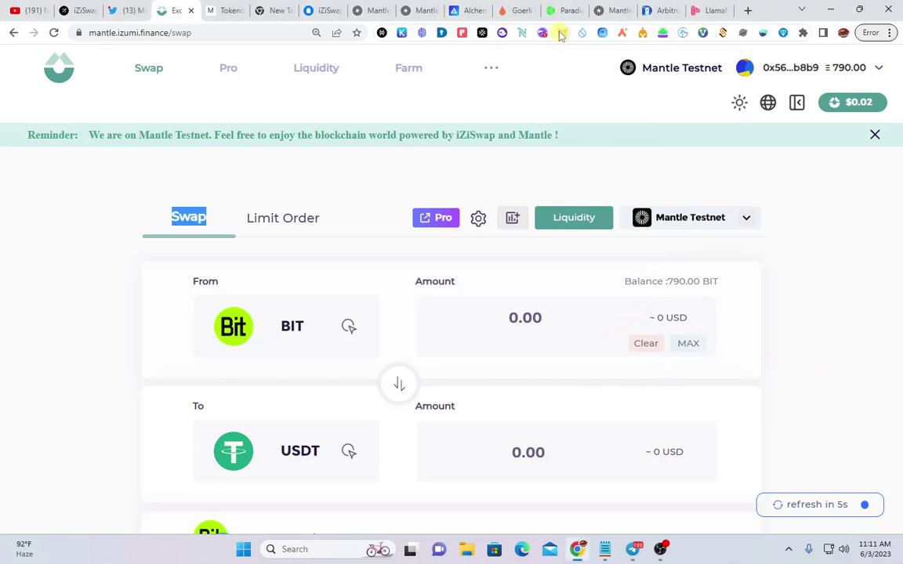
Check the wallet's token assets and recent activity in MetaMask
click(560, 33)
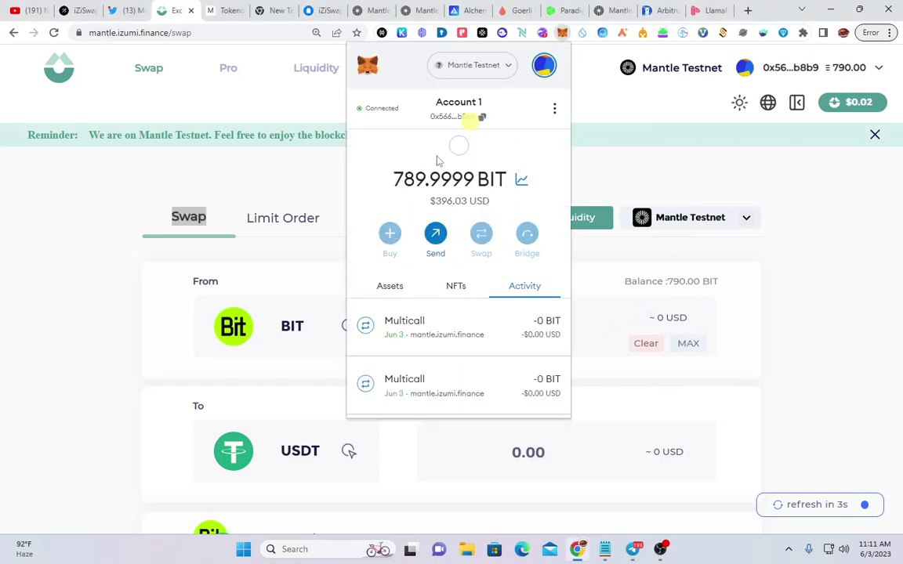
click(384, 286)
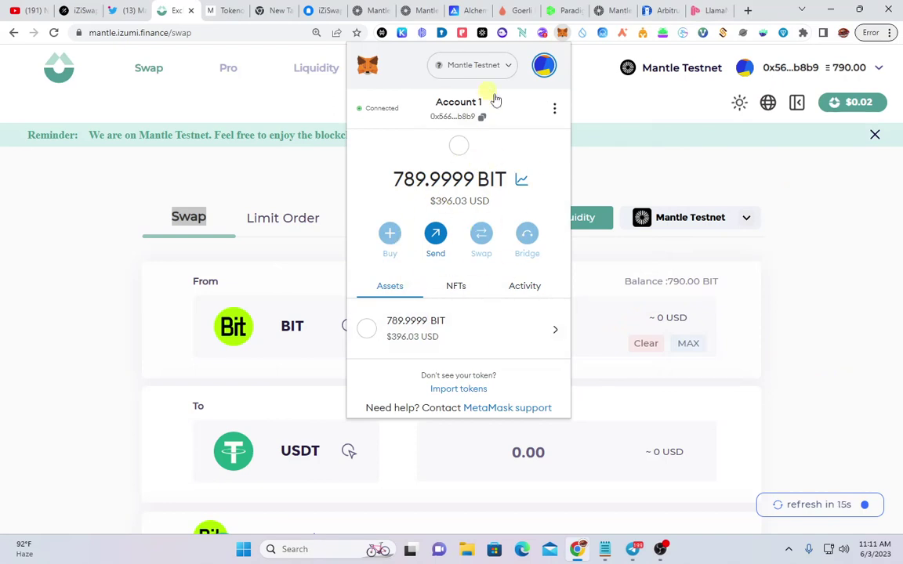
click(520, 290)
click(396, 290)
click(614, 12)
Revisit the faucet, open the Testnet Bridge page, then return to iZiSwap
scroll(391, 363, down, 1)
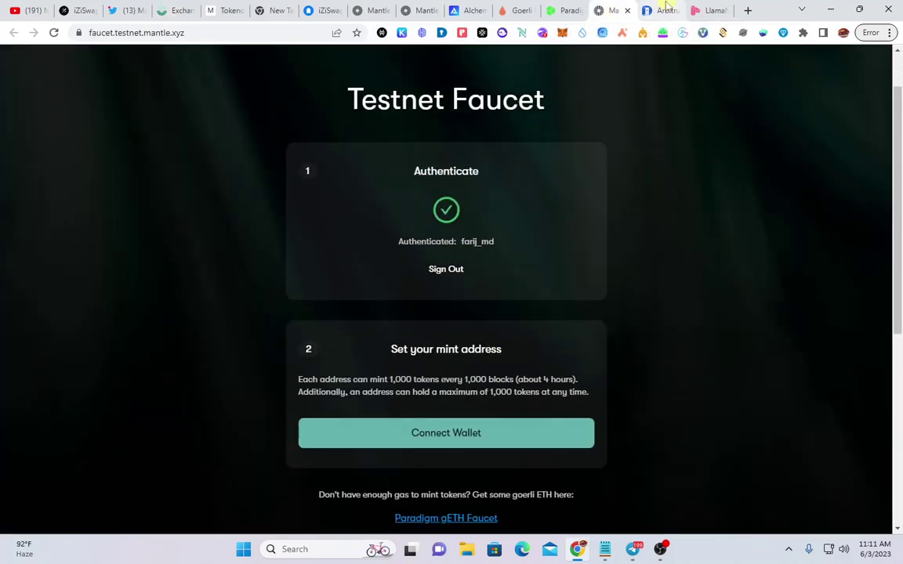
scroll(516, 133, up, 1)
click(511, 70)
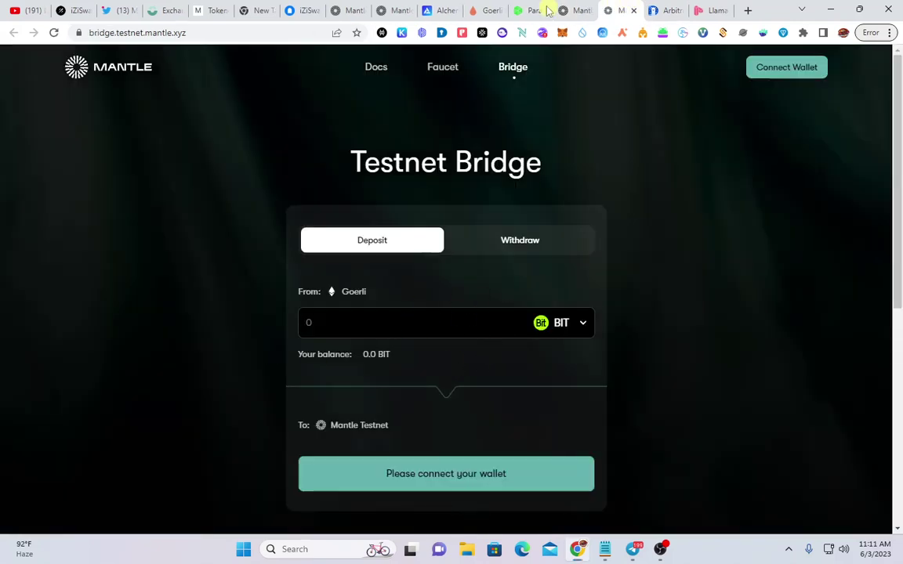
click(565, 36)
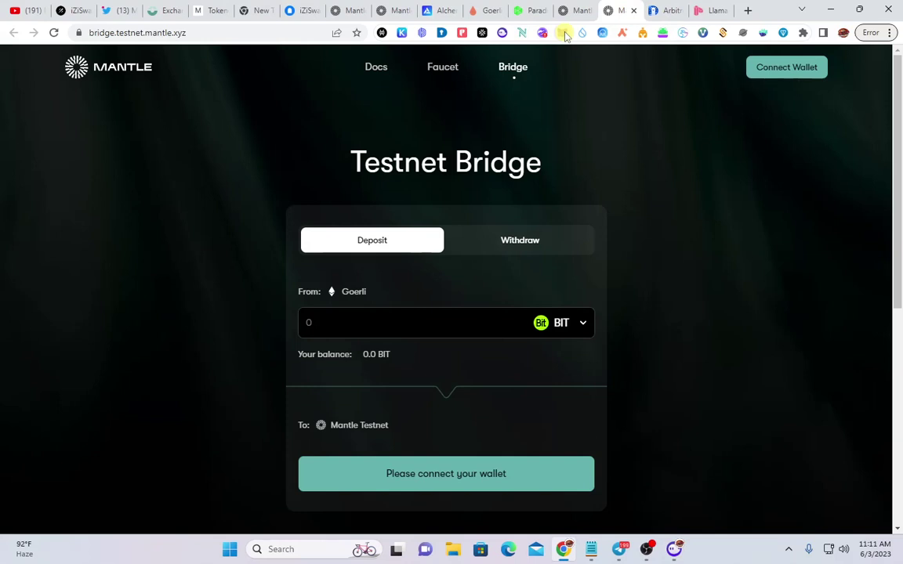
click(162, 11)
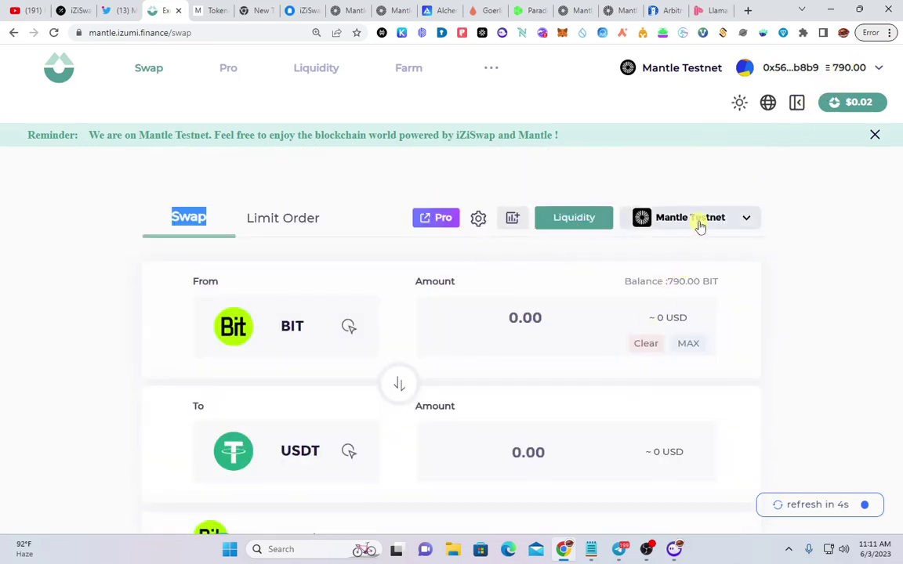
click(727, 226)
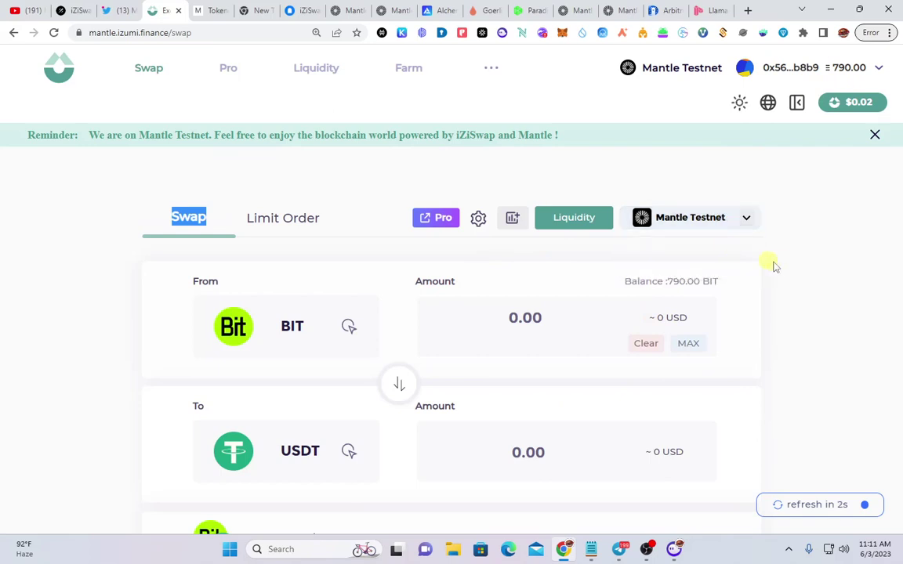
scroll(783, 266, down, 2)
scroll(246, 322, up, 1)
click(302, 10)
scroll(341, 345, down, 3)
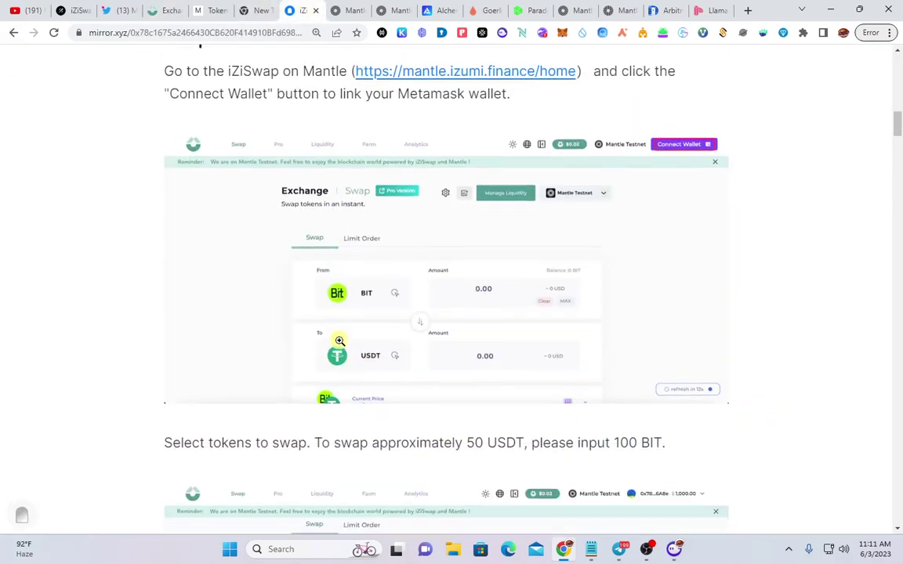
scroll(341, 345, up, 2)
scroll(329, 329, down, 4)
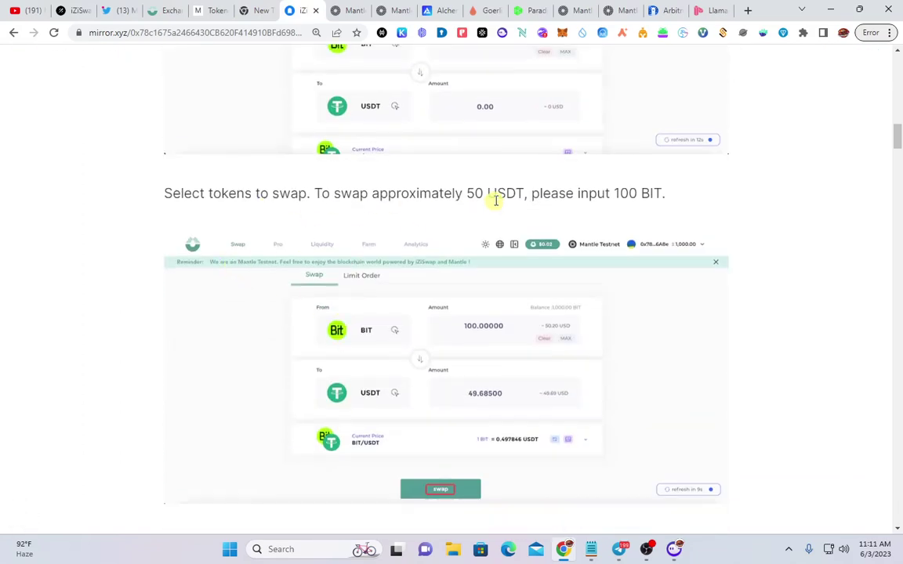
scroll(413, 403, down, 2)
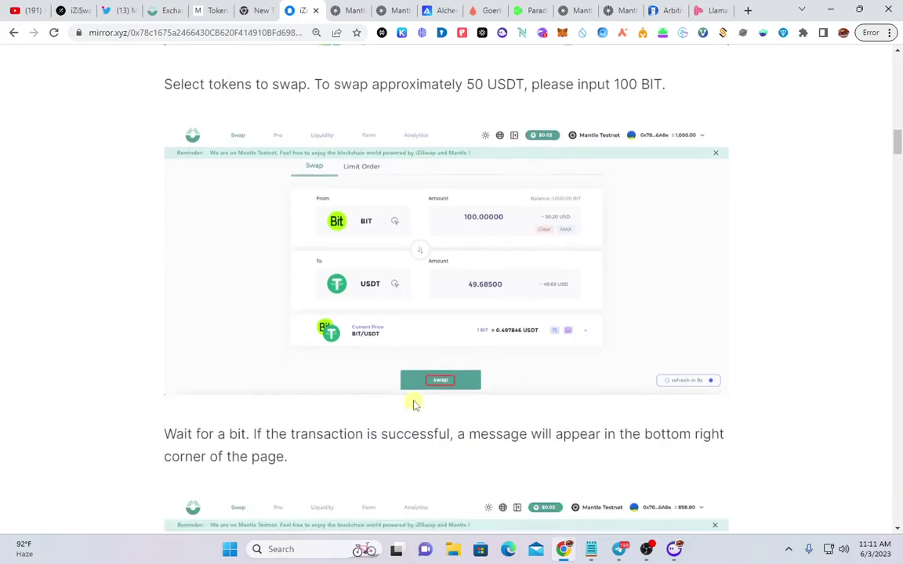
scroll(413, 398, up, 3)
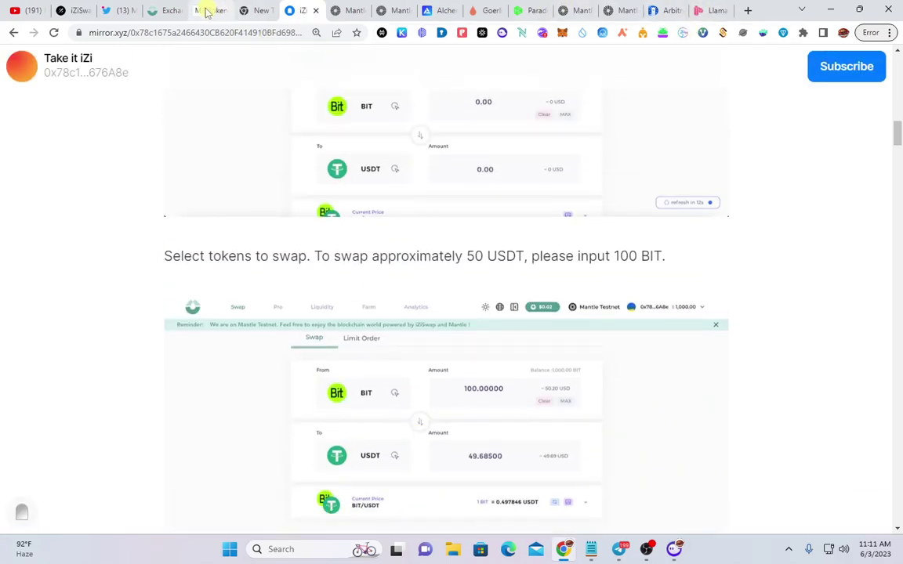
click(180, 7)
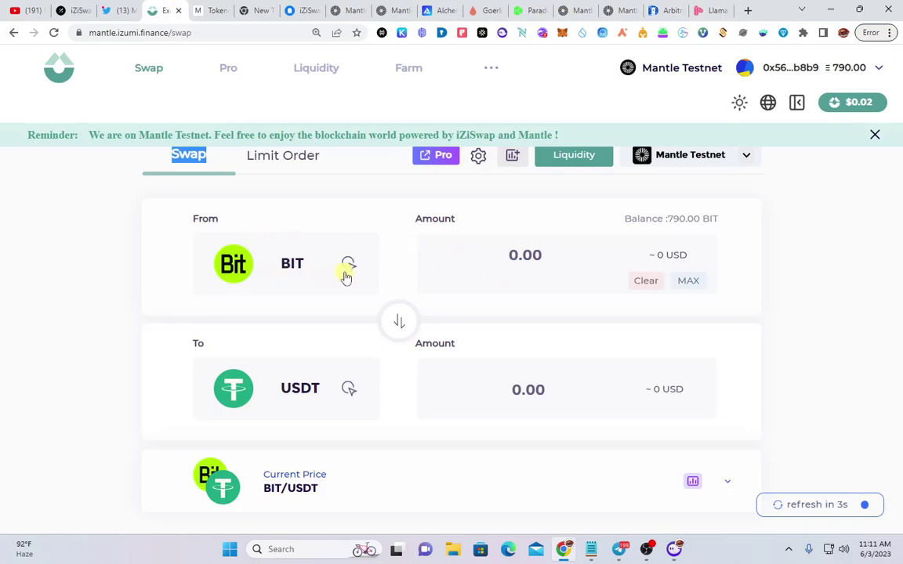
click(346, 277)
click(687, 258)
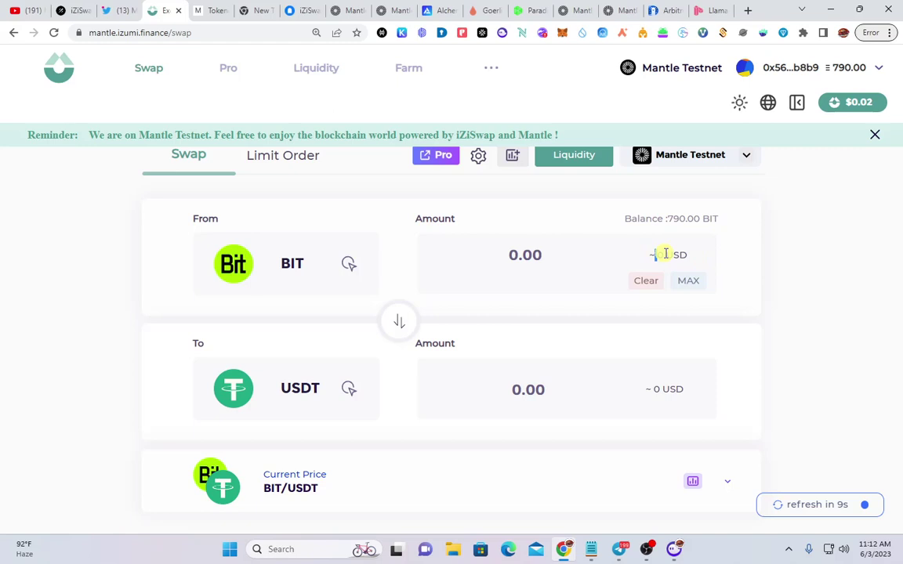
Fill the From field with the BIT balance, then clear it for editing
click(688, 281)
click(570, 254)
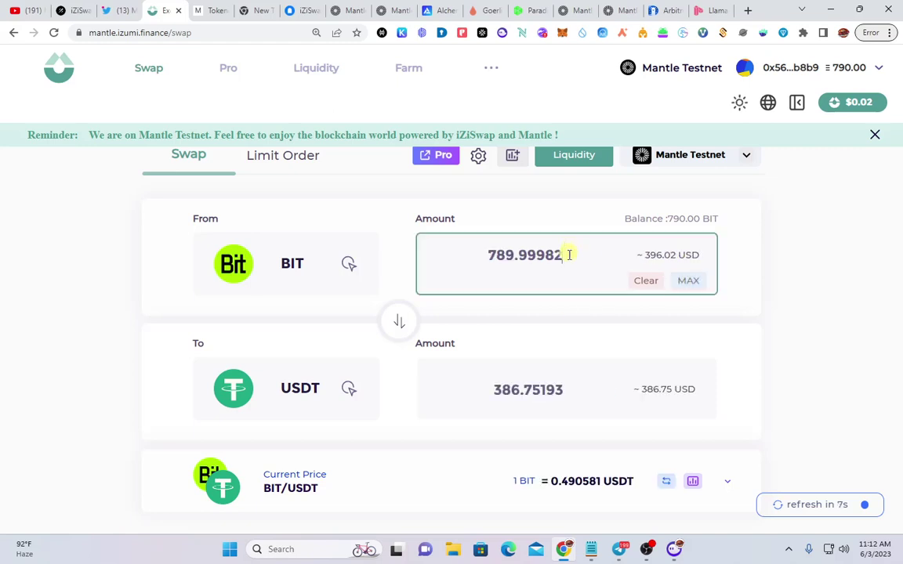
key(BackSpace)
key(BackSpace)
key(BackSpace)
key(BackSpace)
key(BackSpace)
key(BackSpace)
key(BackSpace)
key(BackSpace)
key(BackSpace)
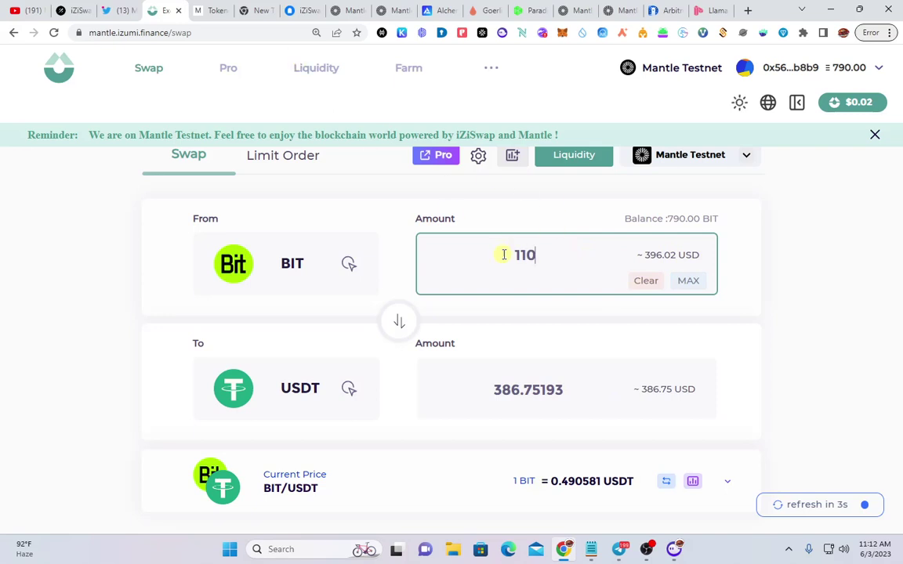
scroll(520, 246, down, 1)
scroll(494, 392, up, 1)
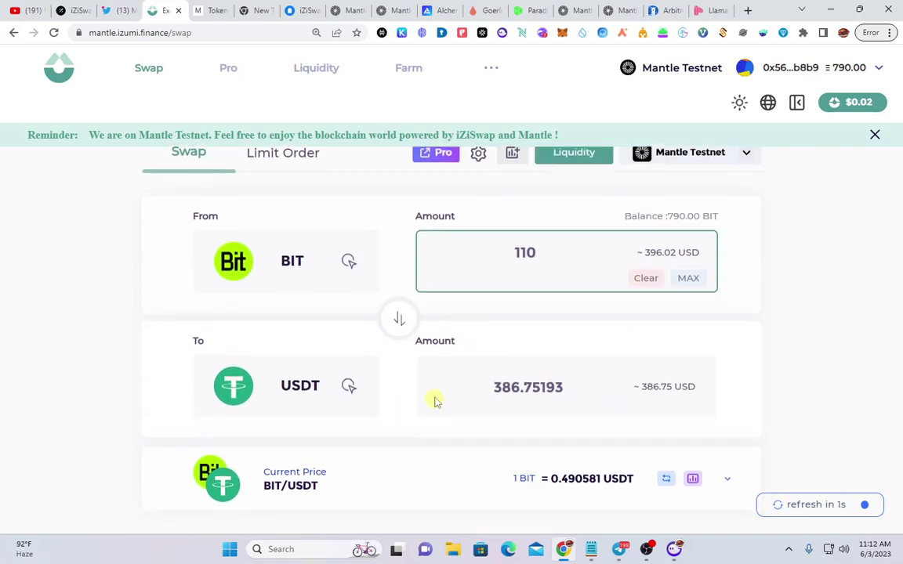
scroll(439, 424, down, 1)
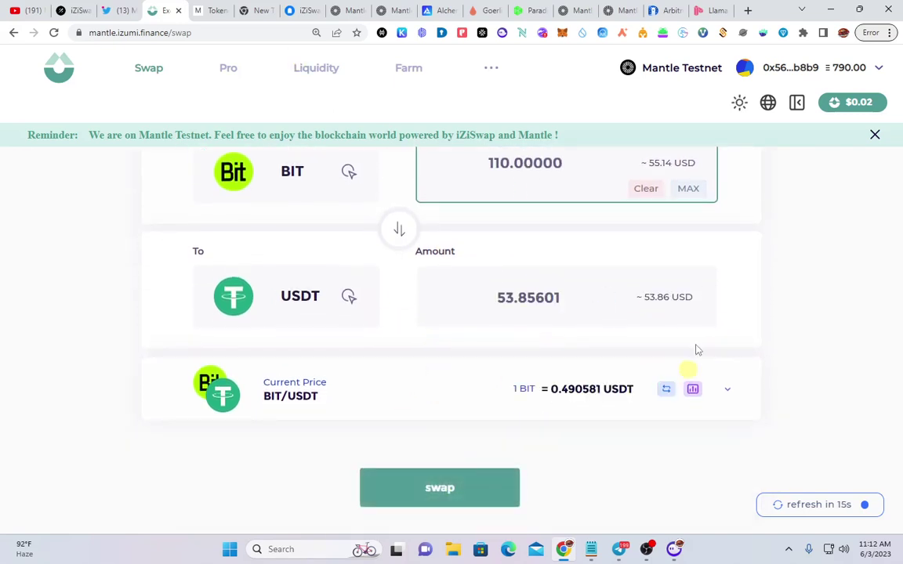
scroll(451, 403, up, 2)
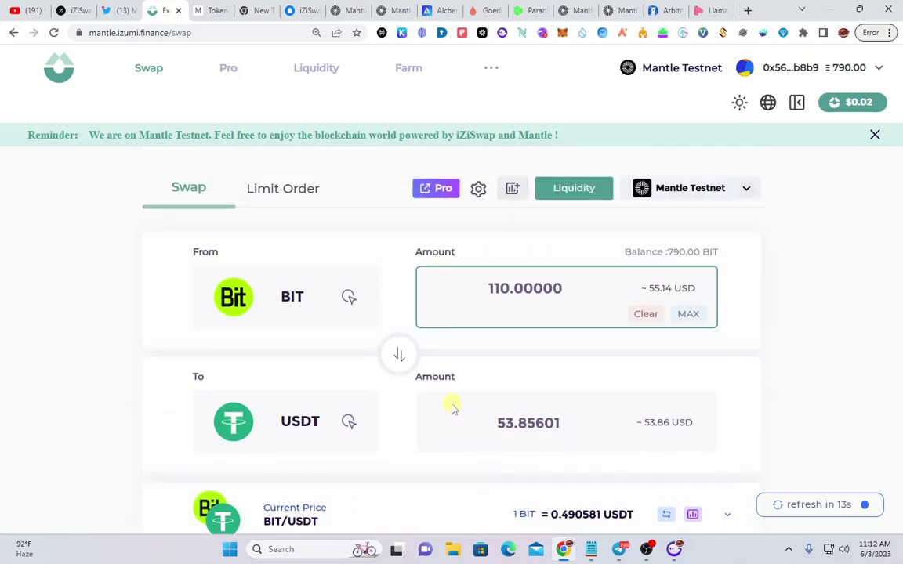
scroll(175, 371, down, 1)
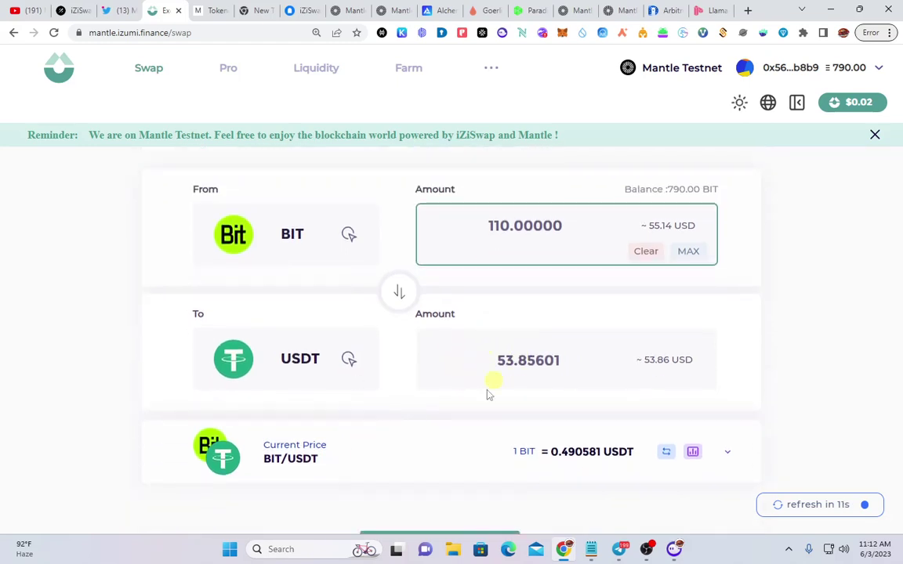
scroll(459, 403, down, 1)
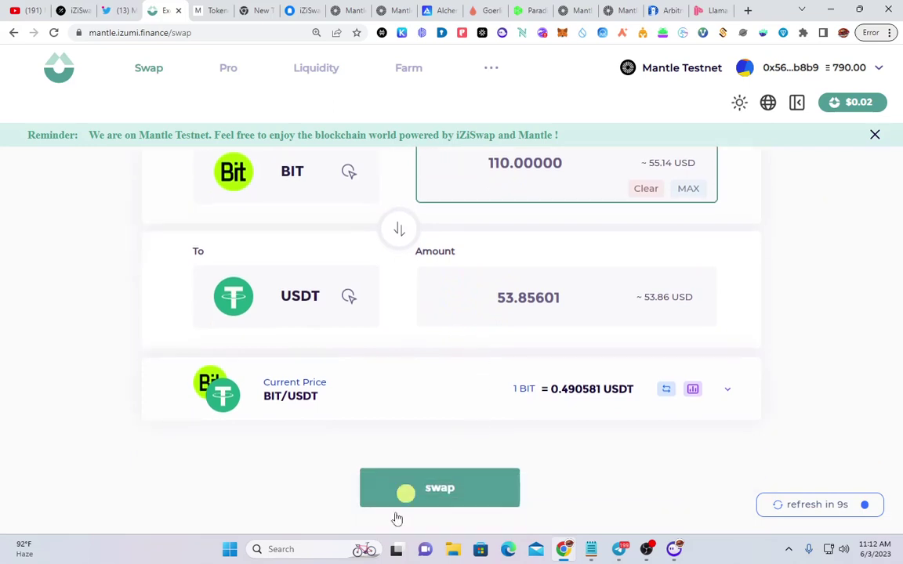
scroll(462, 450, up, 1)
scroll(484, 448, down, 1)
Submit the 110 BIT to USDT swap and approve it in MetaMask
click(469, 494)
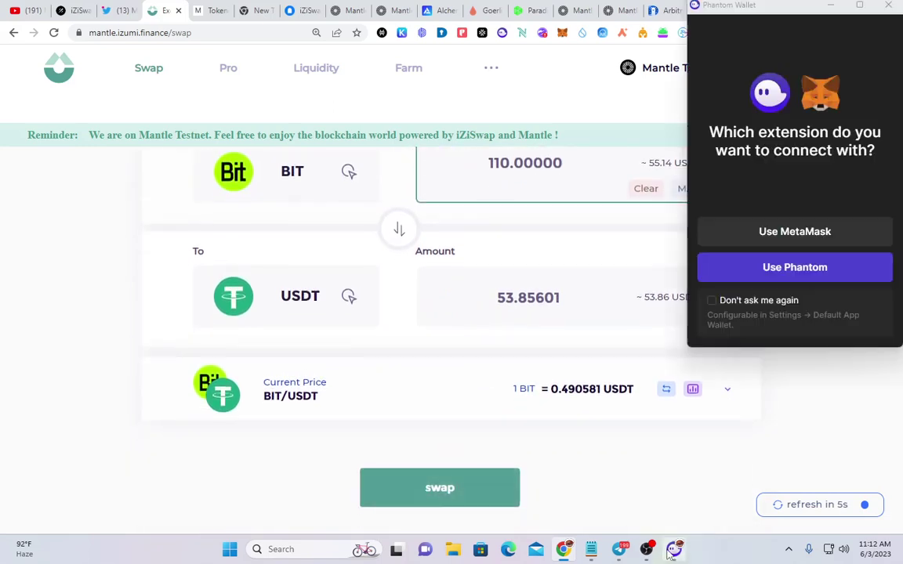
click(782, 231)
click(512, 473)
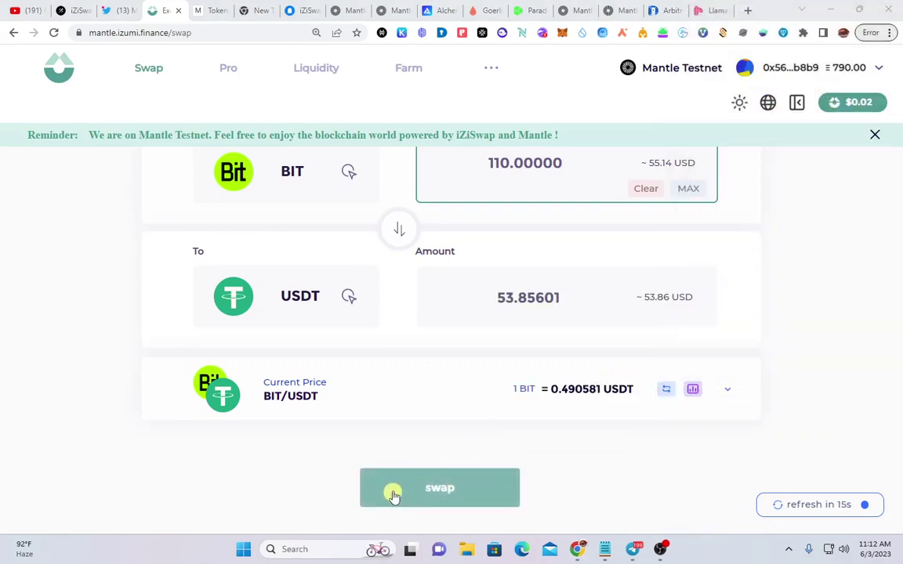
click(448, 492)
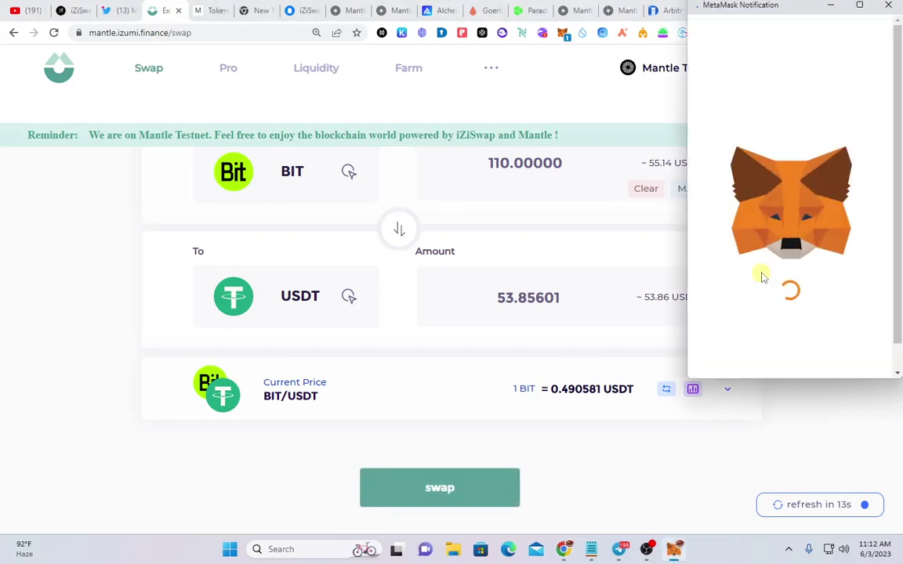
scroll(774, 286, down, 2)
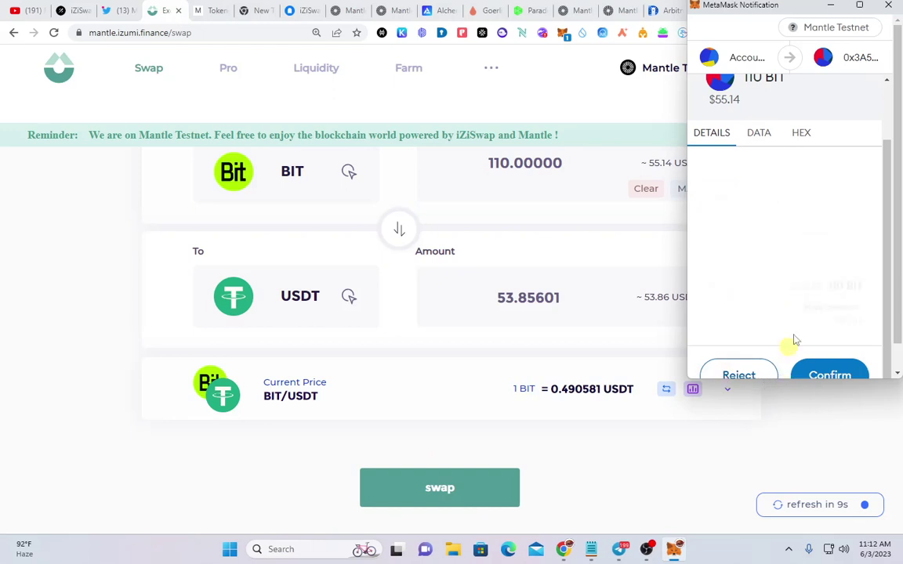
click(845, 366)
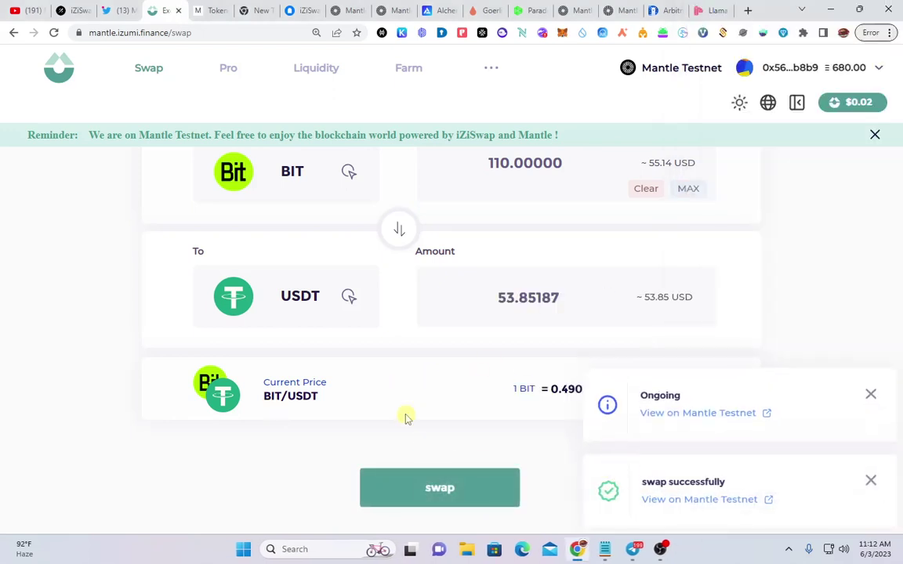
scroll(406, 417, up, 2)
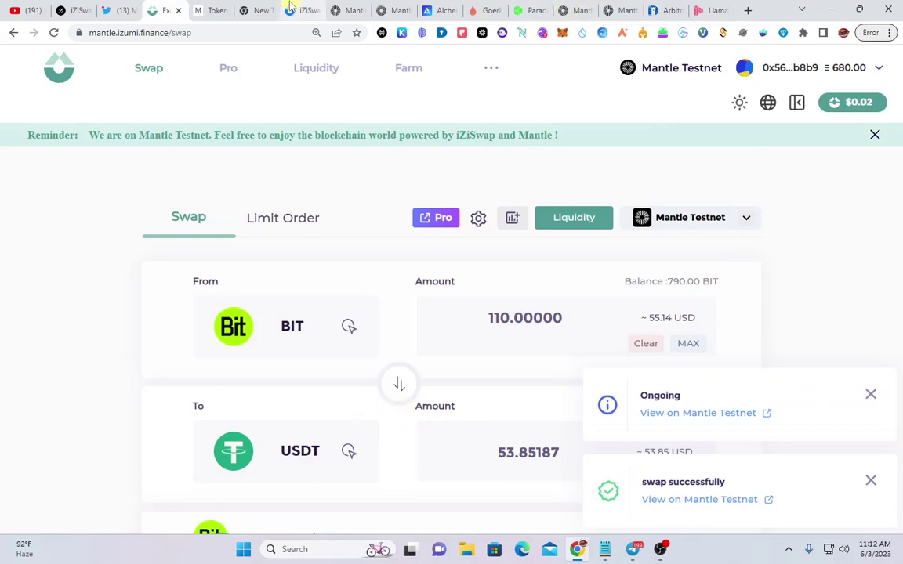
click(298, 10)
scroll(363, 342, down, 3)
scroll(364, 338, down, 3)
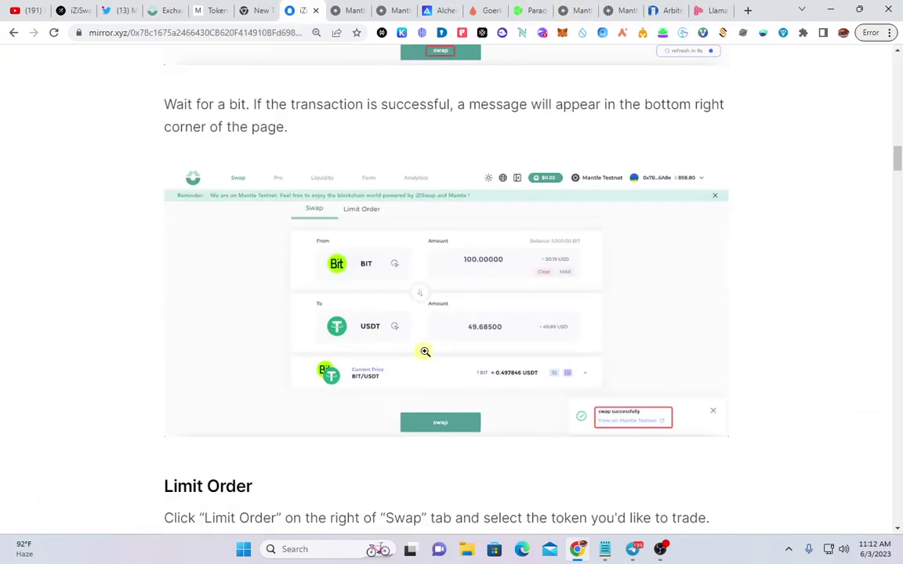
scroll(424, 352, down, 5)
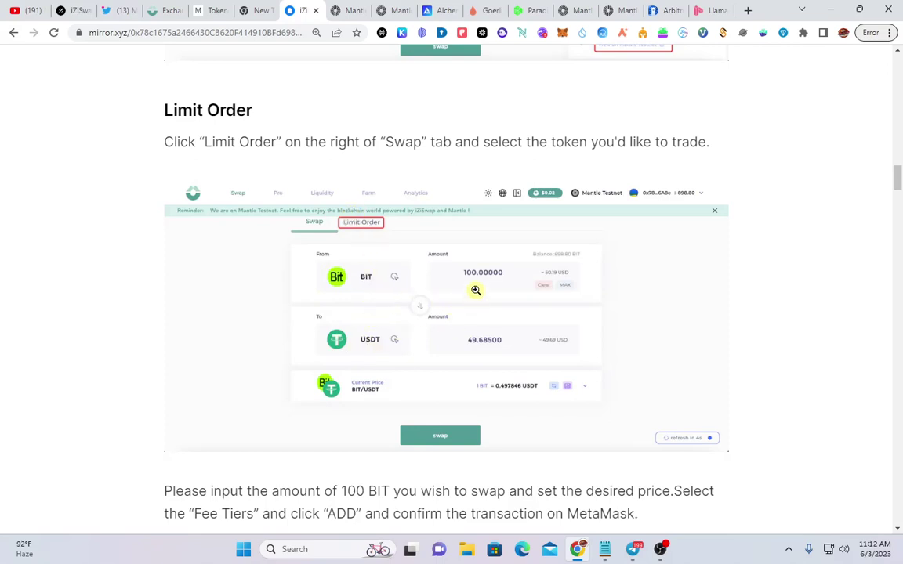
scroll(476, 296, down, 4)
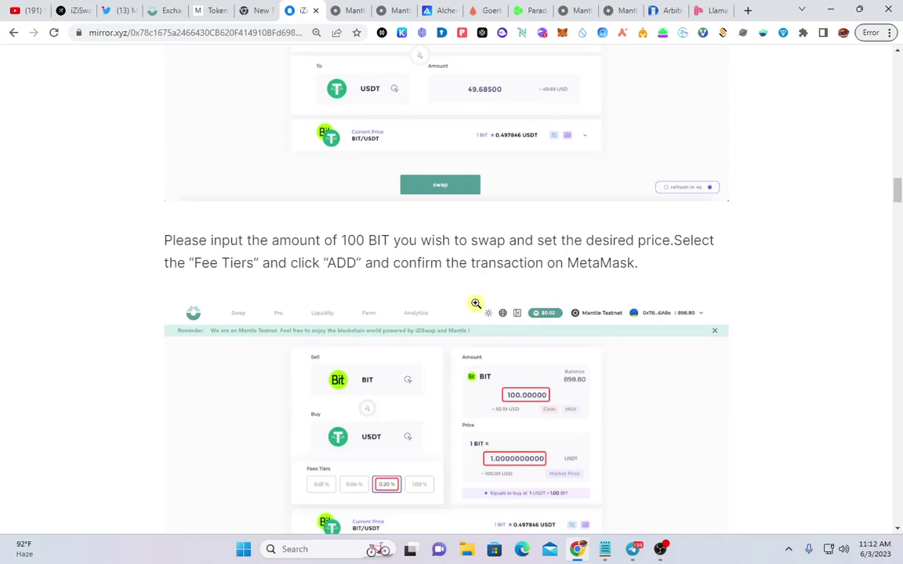
scroll(455, 429, up, 3)
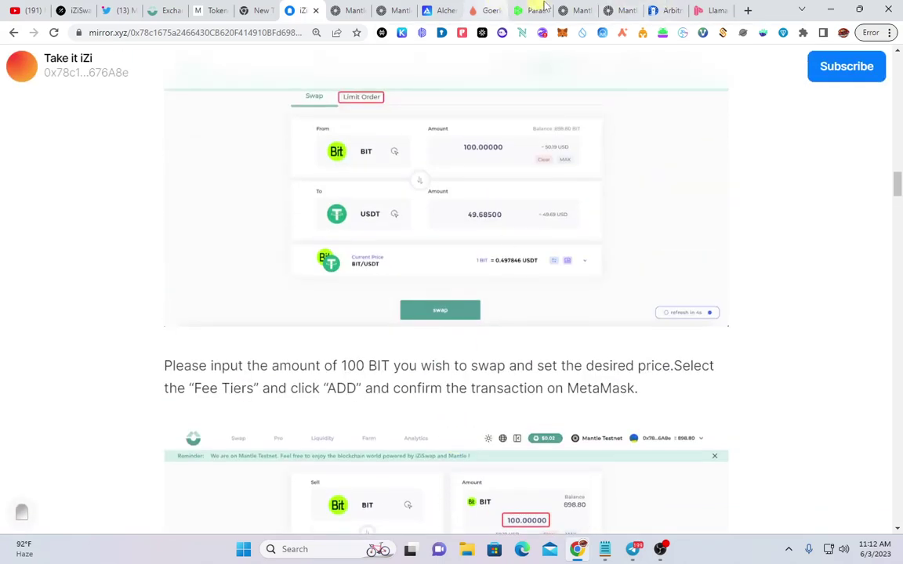
click(177, 10)
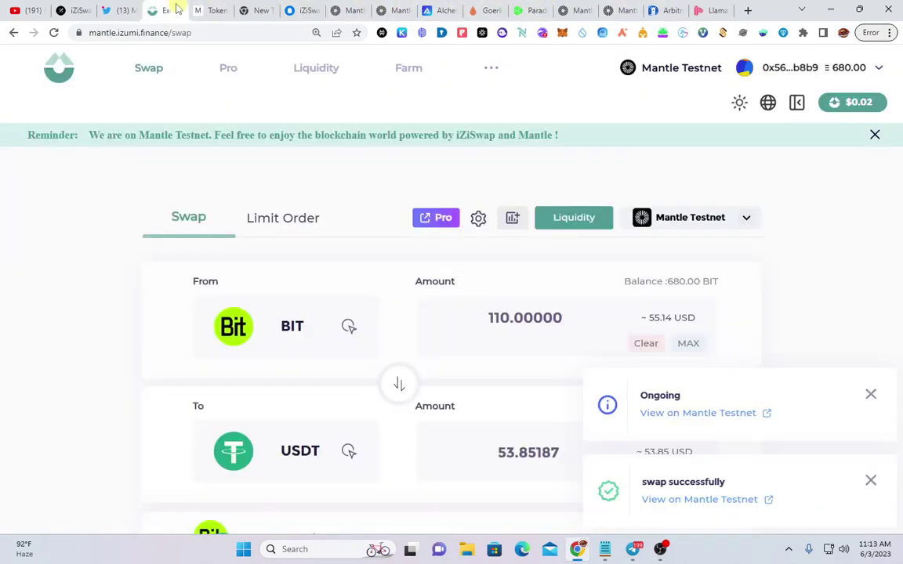
Switch to the Limit Order form for selling 100 BIT for USDT
click(284, 216)
scroll(297, 239, down, 2)
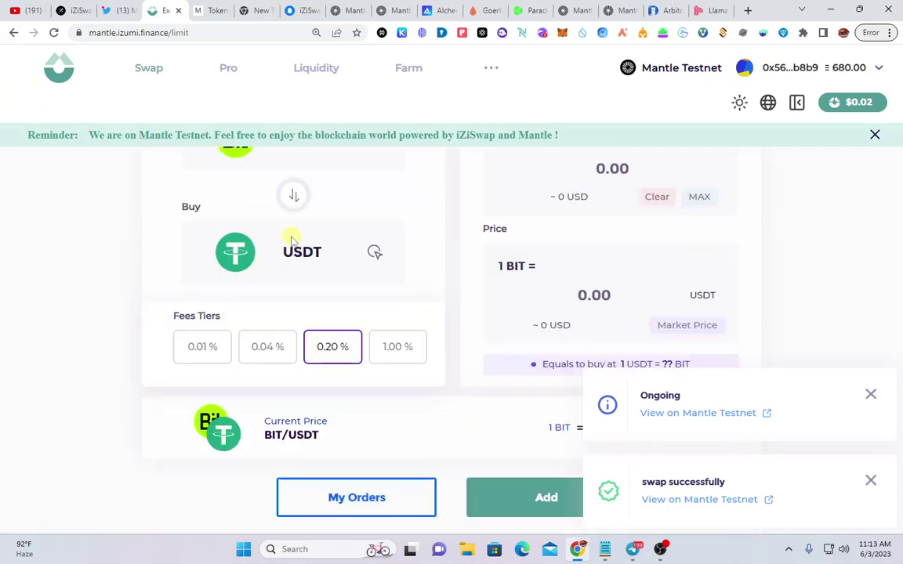
scroll(350, 245, up, 3)
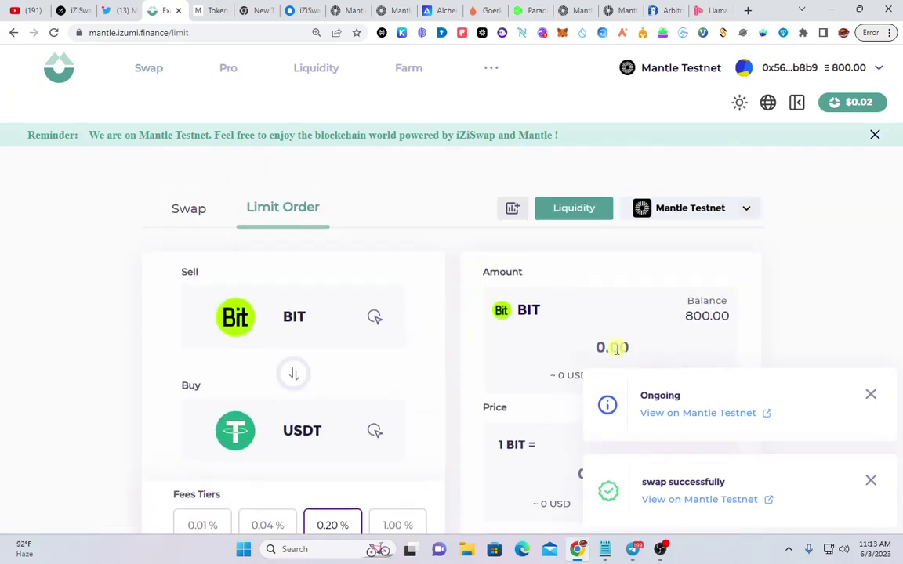
right_click(650, 349)
click(576, 332)
scroll(673, 228, down, 2)
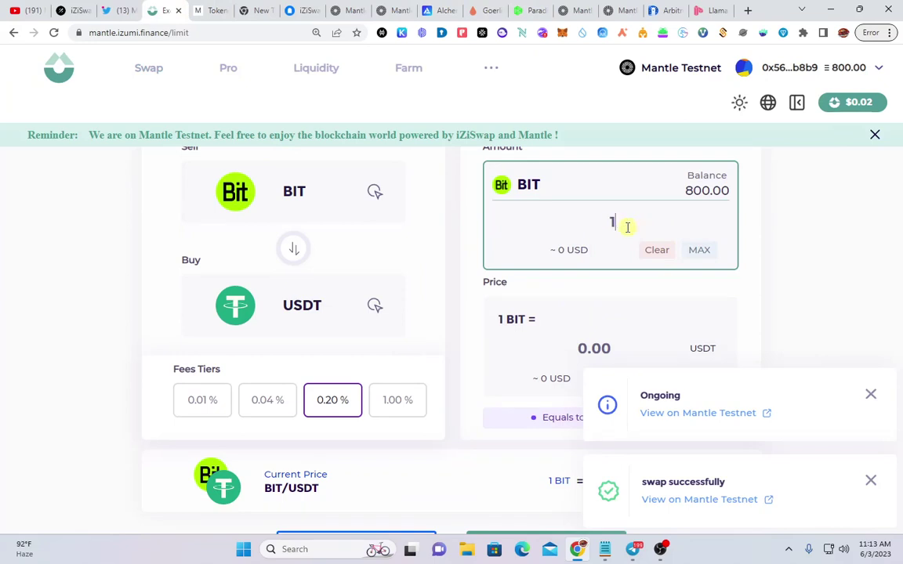
scroll(628, 230, down, 1)
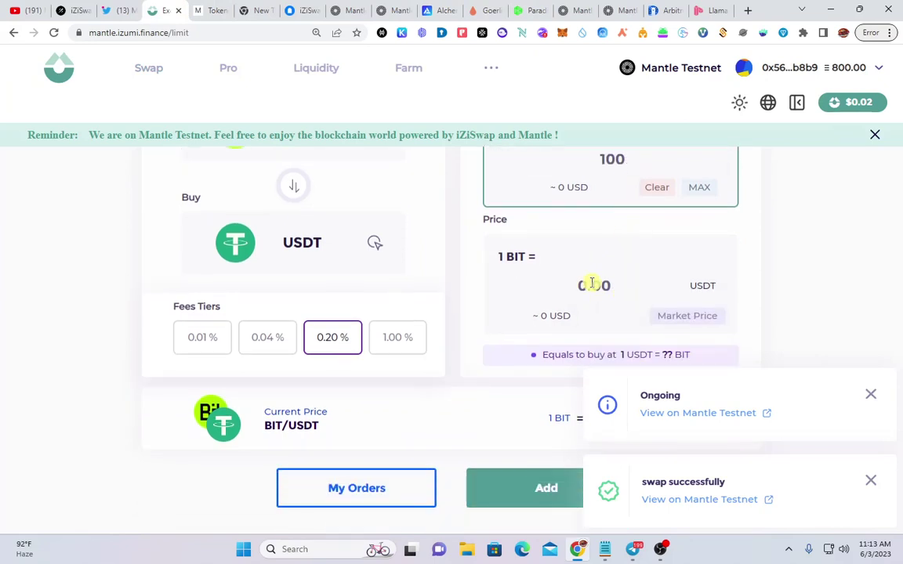
Set the limit price to 1 USDT per BIT, submit, and approve in MetaMask
click(590, 284)
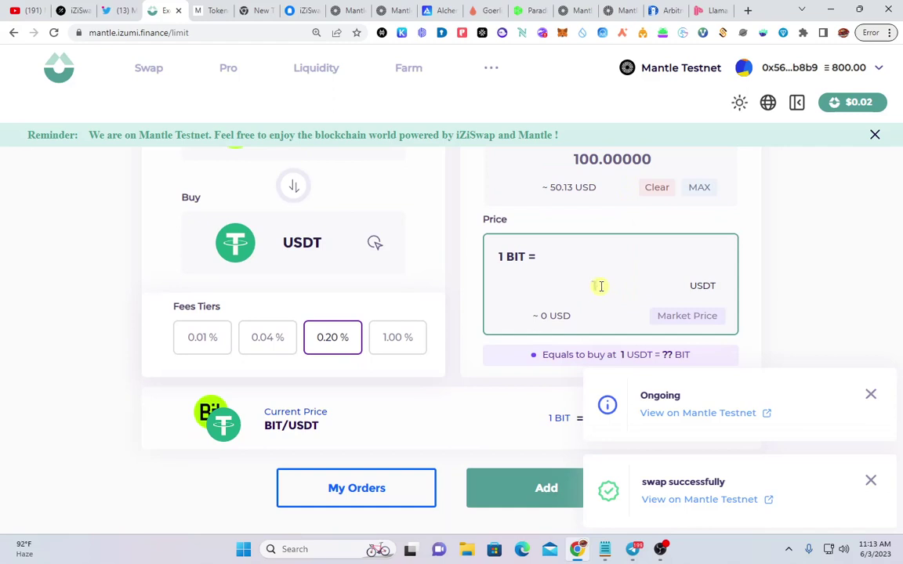
text(1)
click(871, 394)
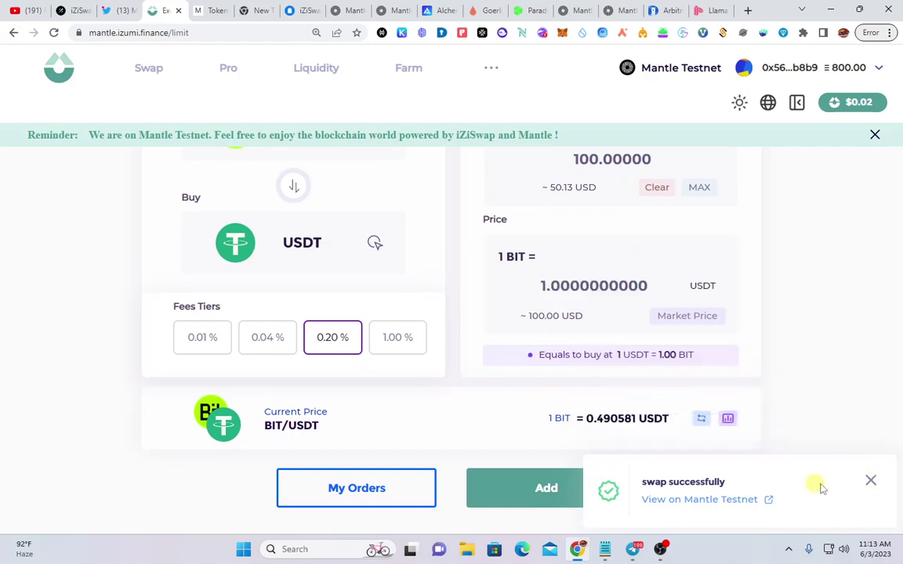
click(870, 480)
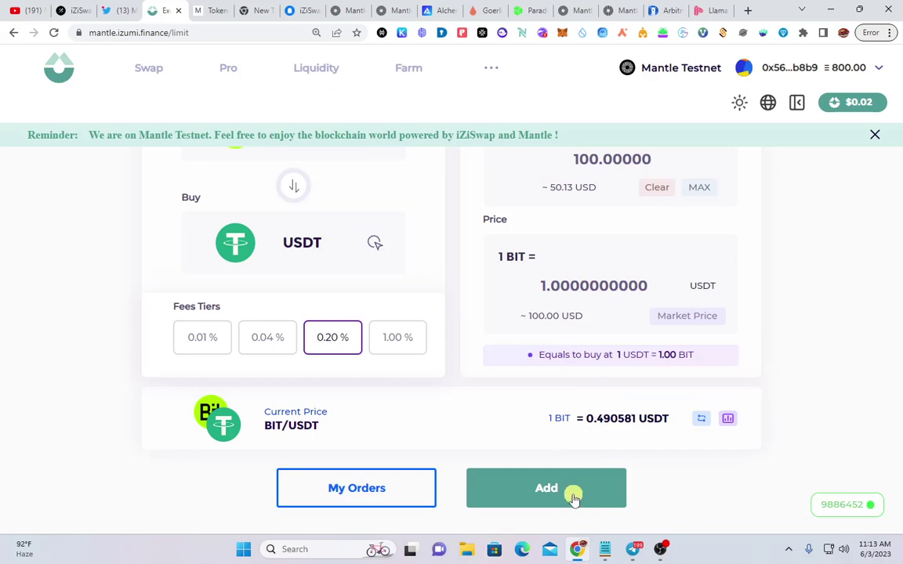
click(571, 499)
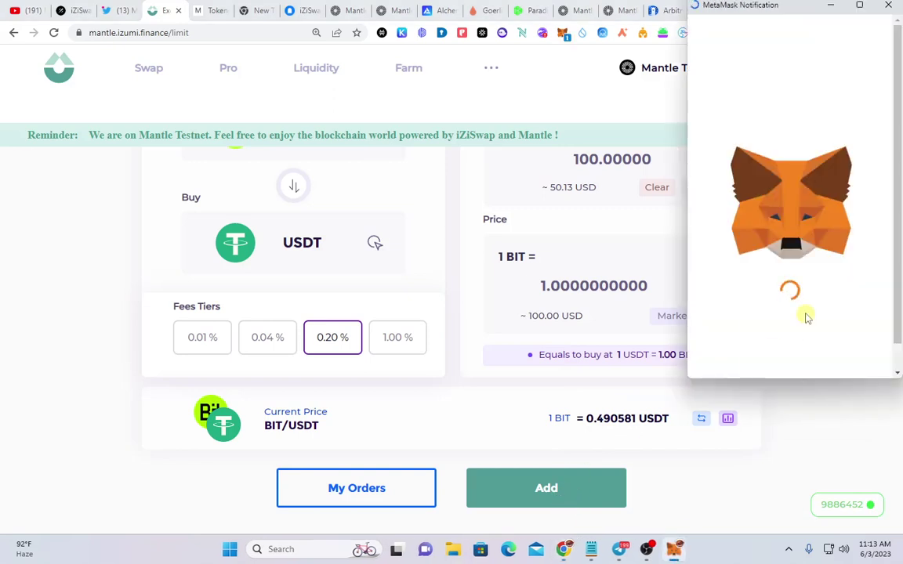
scroll(806, 317, down, 2)
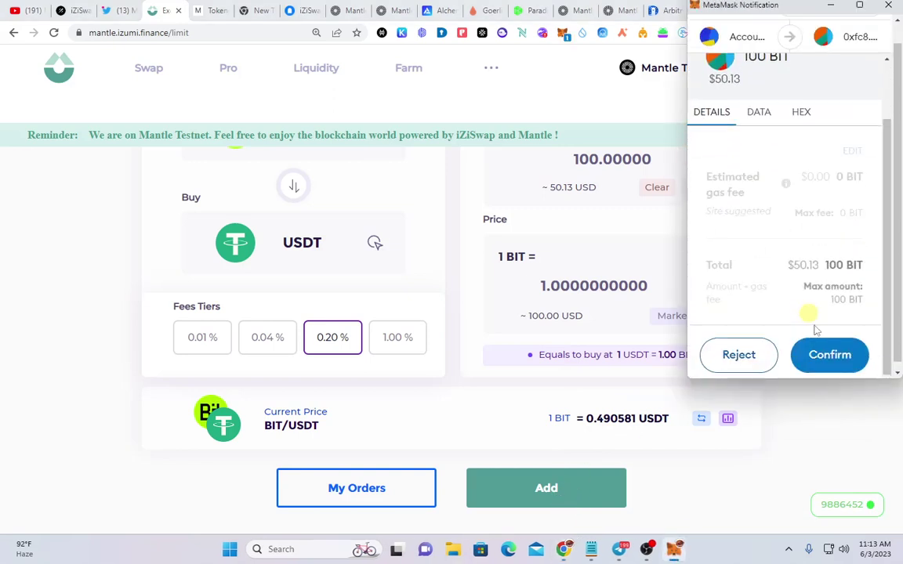
click(841, 351)
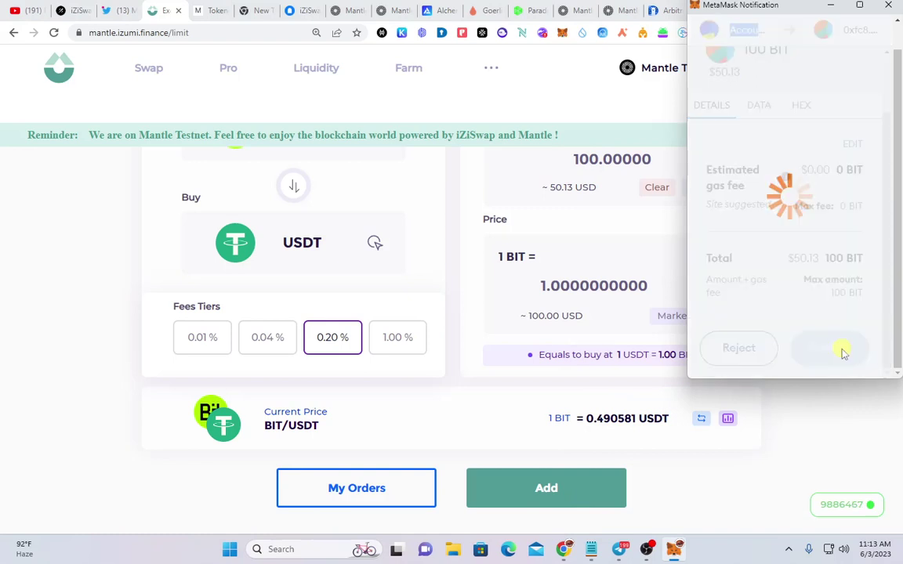
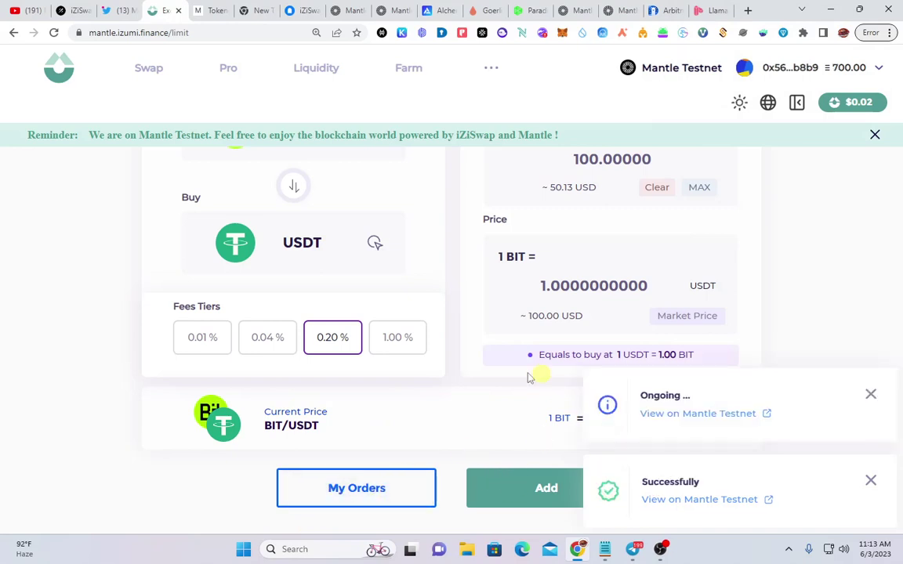
Check the two BIT/USDT limit orders of 100 at 1.00, dismiss the notices, and return to the form
double_click(354, 492)
scroll(350, 366, down, 1)
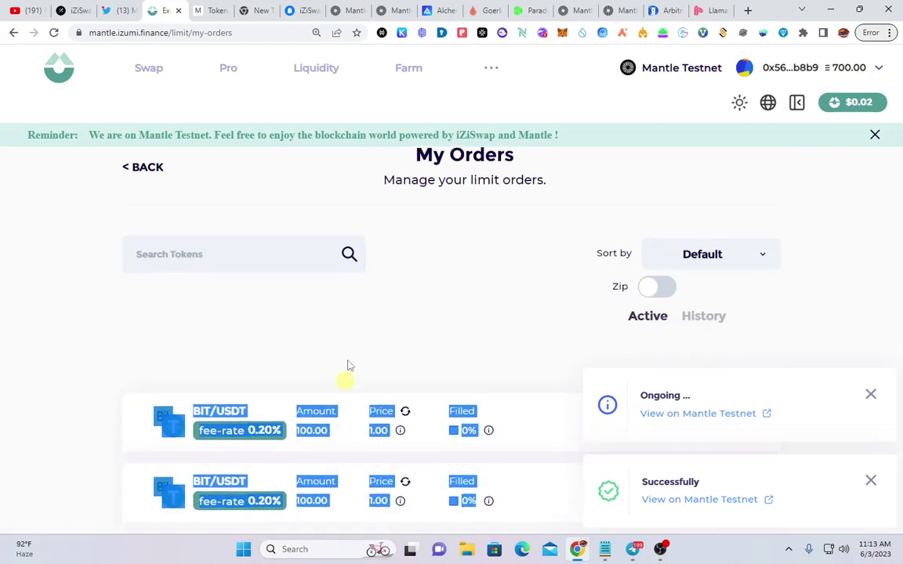
click(327, 363)
click(875, 396)
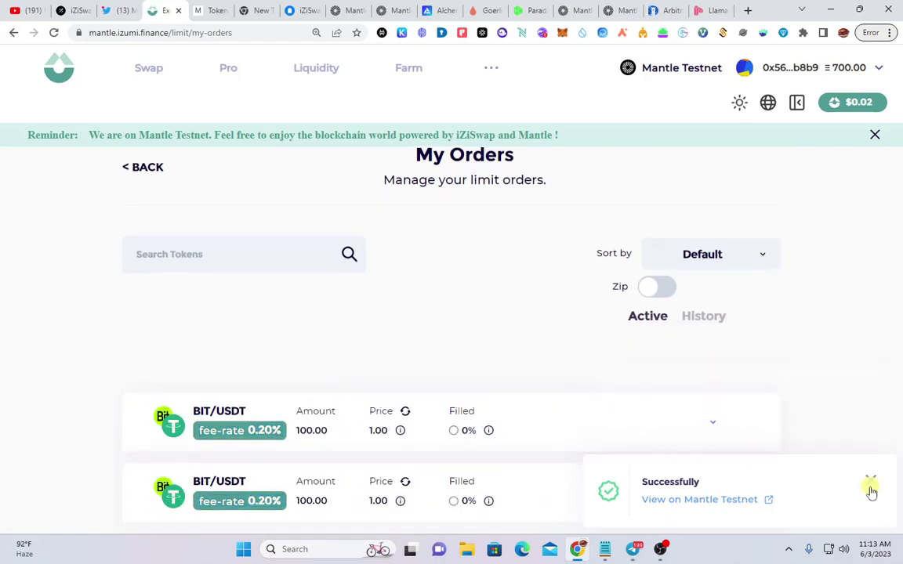
click(870, 482)
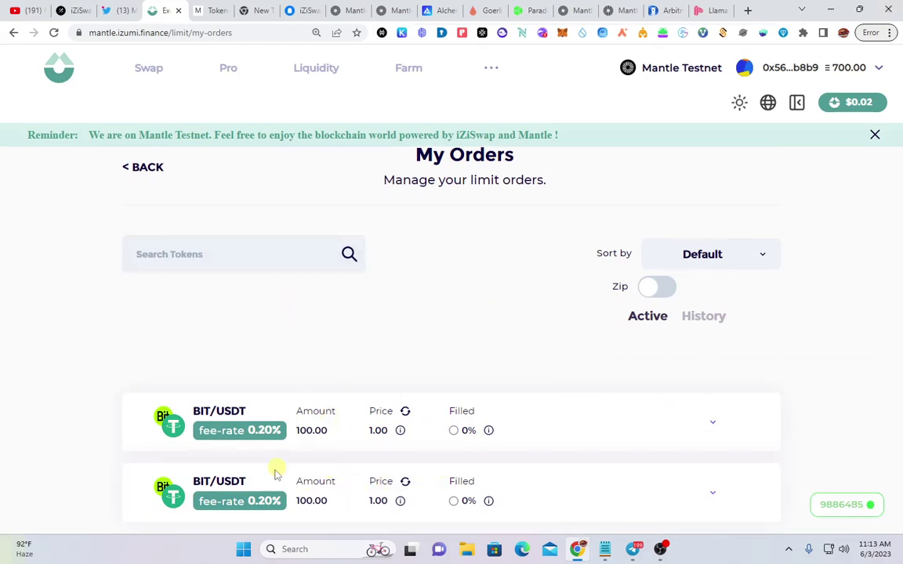
click(128, 166)
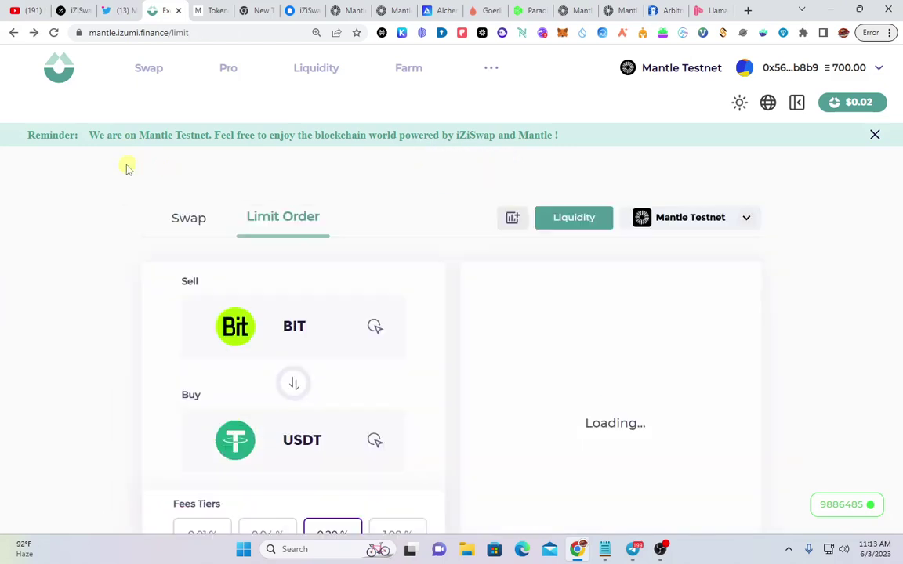
Go to the Liquidity page, dismiss the NFT warning, and start adding a new position
click(318, 71)
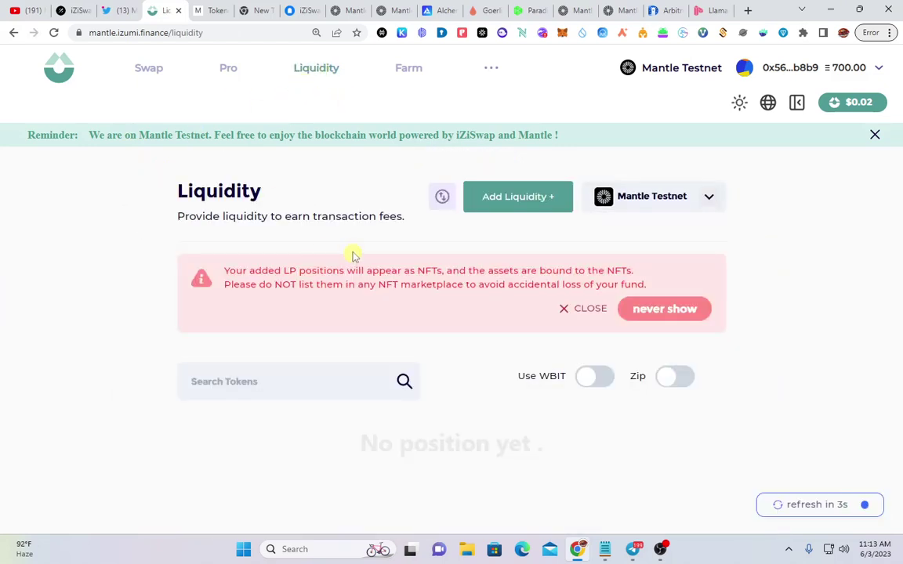
click(564, 312)
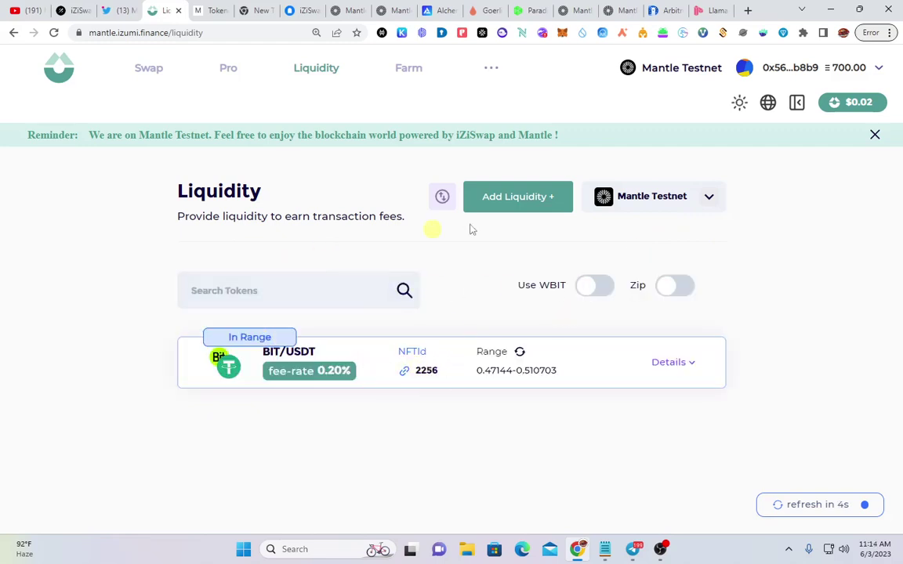
click(533, 198)
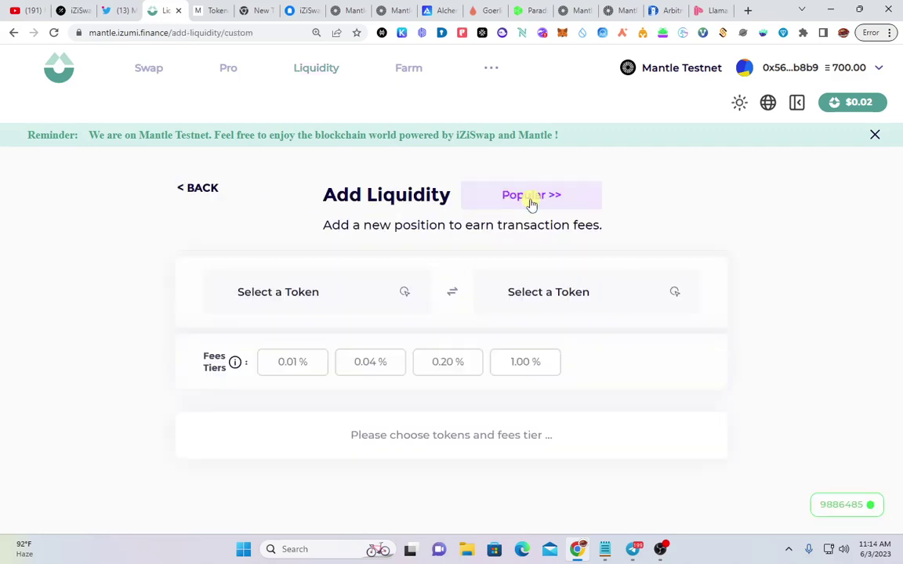
Choose the 0.20% fee tier with BIT as the first token and USDT as the second
click(437, 366)
click(306, 313)
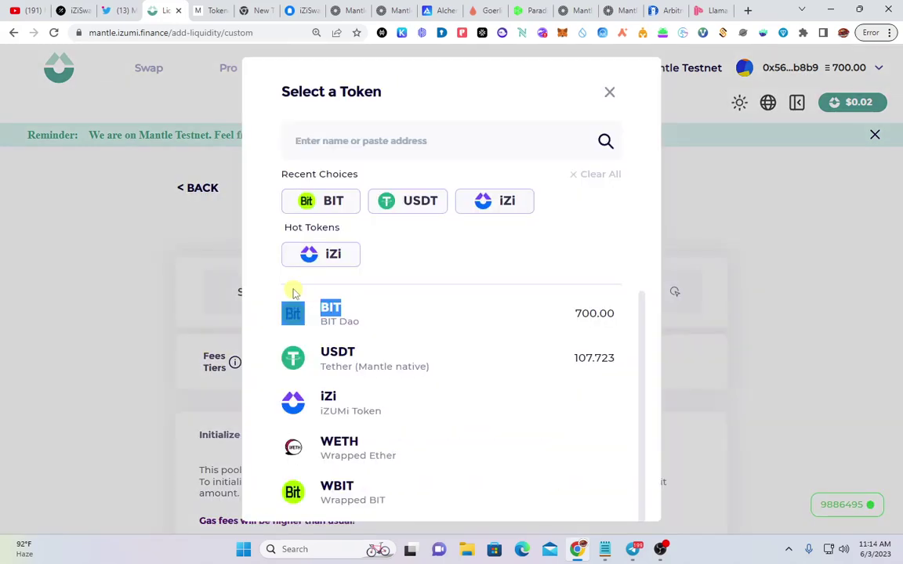
double_click(387, 327)
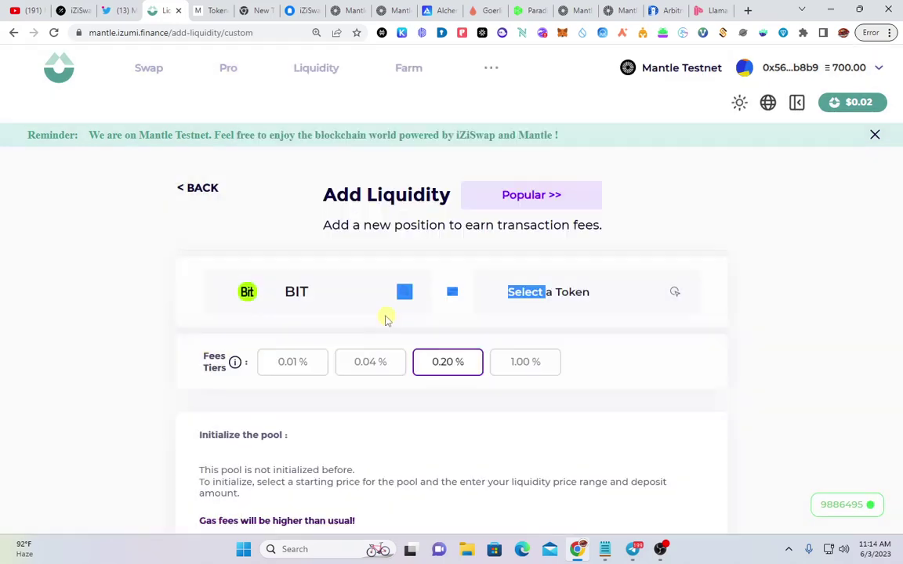
click(596, 302)
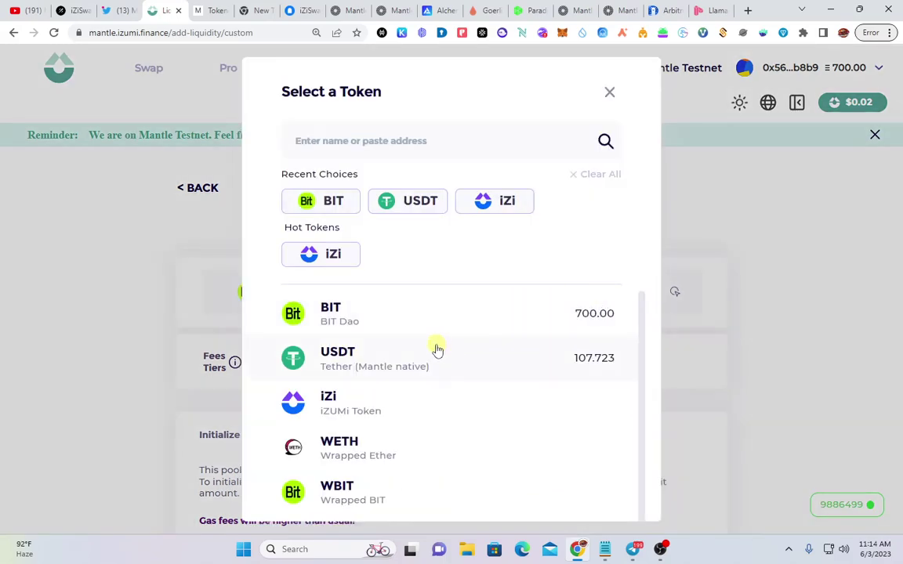
click(393, 365)
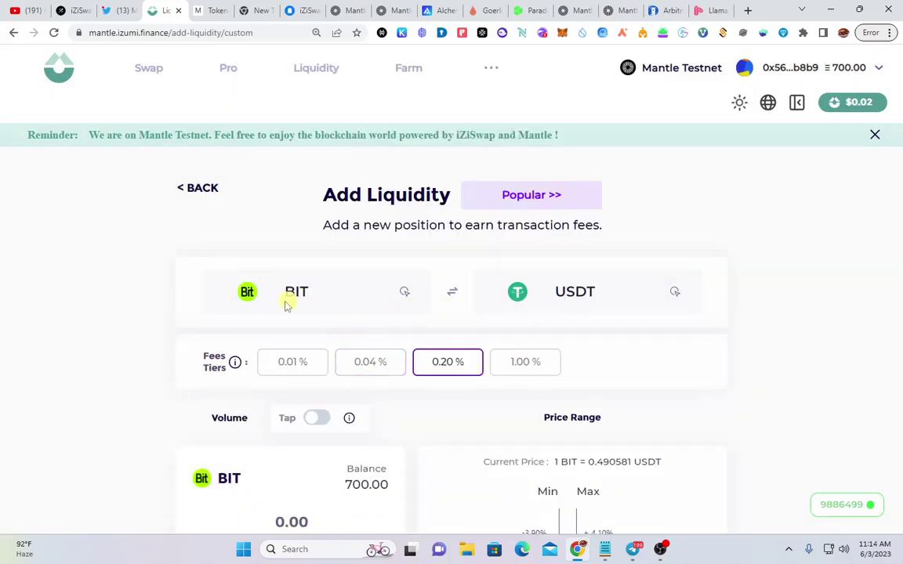
Replace the MAX BIT amount with 65 BIT, pairing it with 31.7319 USDT
scroll(470, 325, down, 3)
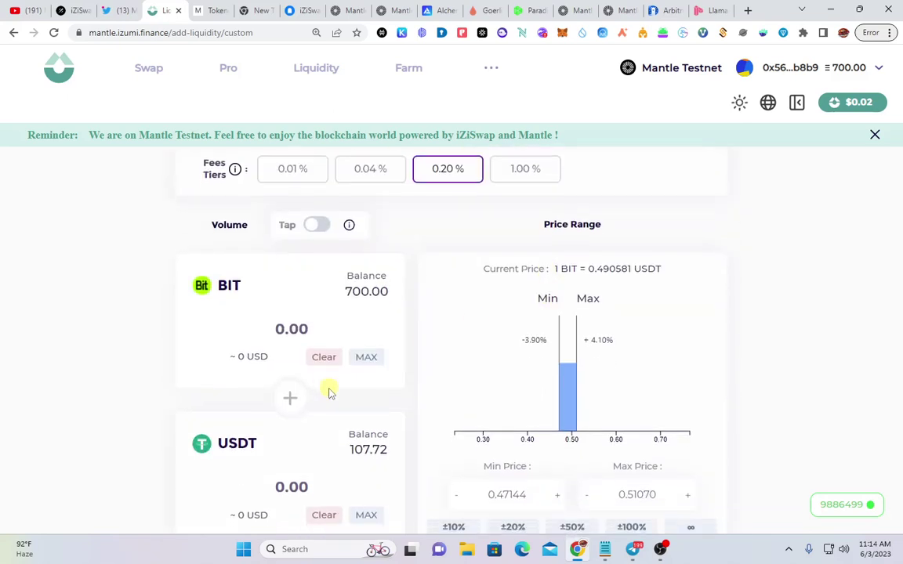
scroll(328, 392, down, 1)
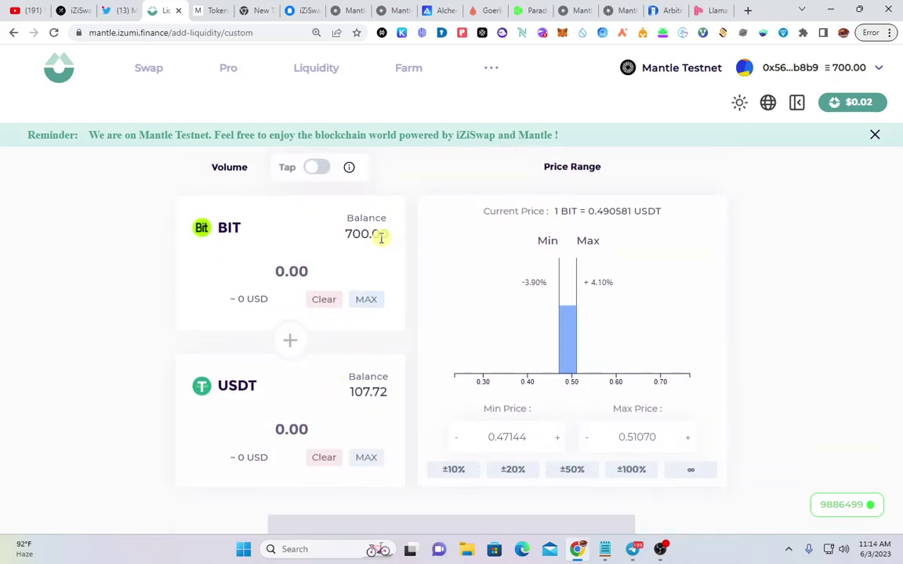
click(366, 300)
click(342, 271)
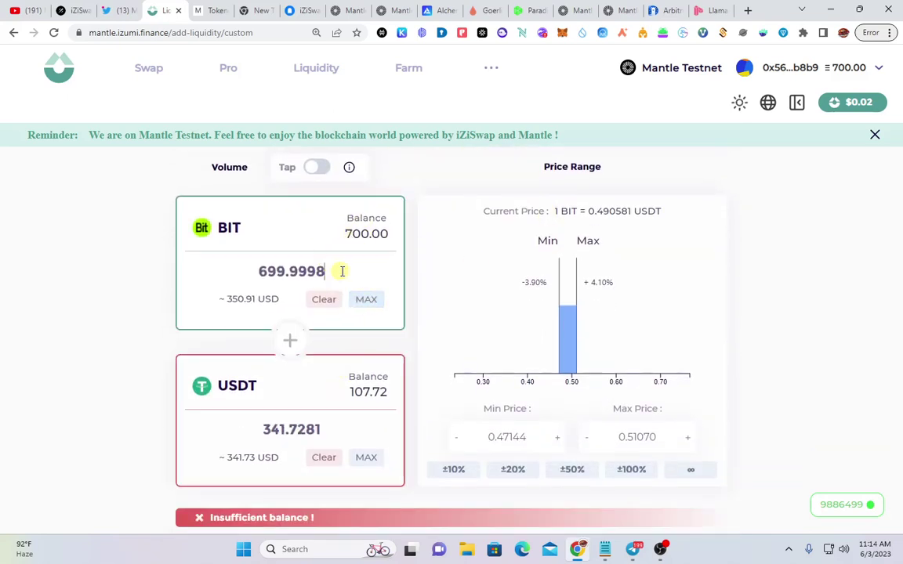
key(BackSpace)
key(BackSpace)
key(BackSpace)
key(BackSpace)
key(BackSpace)
key(BackSpace)
key(BackSpace)
key(BackSpace)
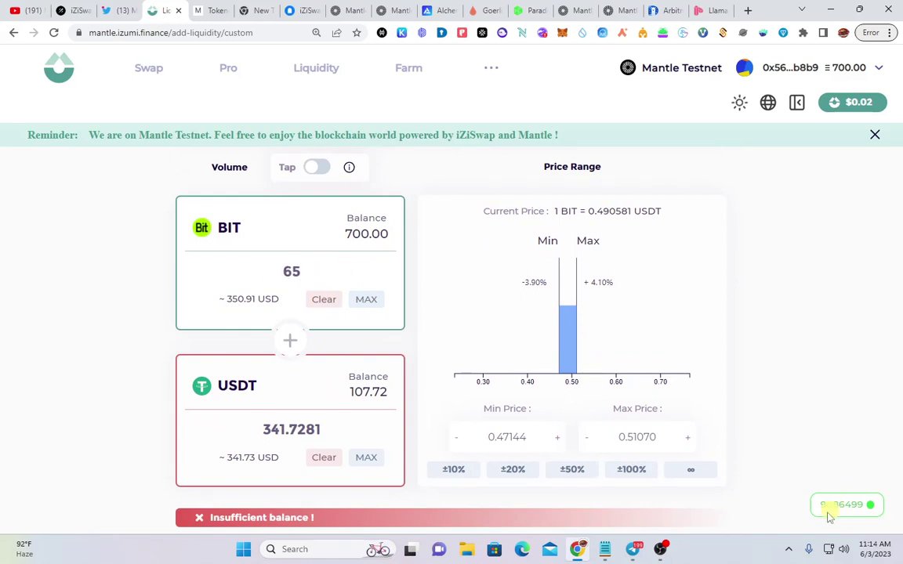
scroll(286, 392, down, 1)
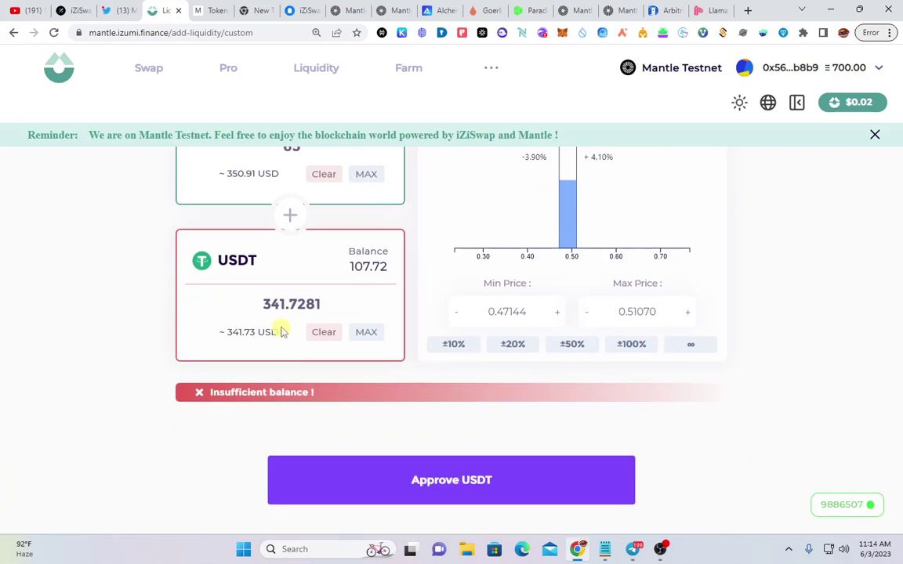
scroll(278, 325, up, 1)
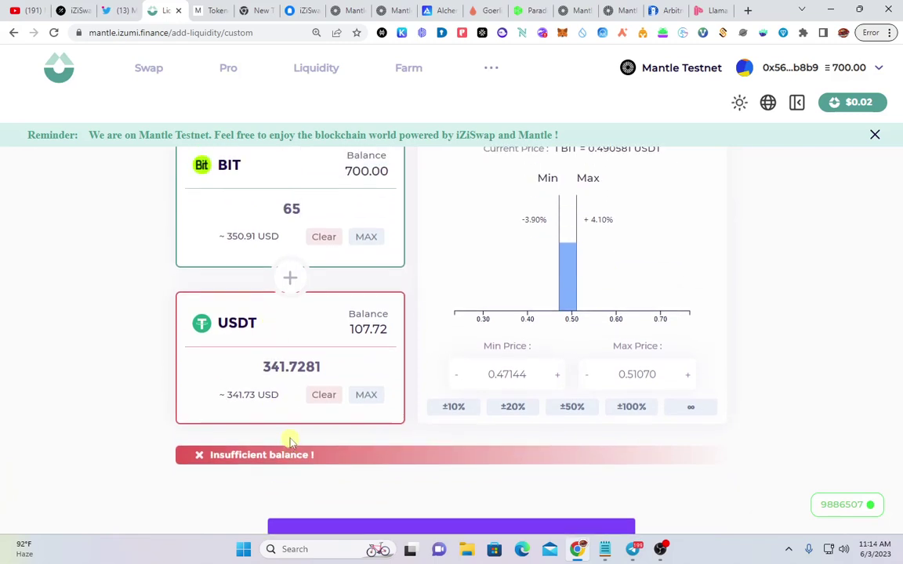
scroll(297, 435, down, 1)
scroll(478, 475, up, 2)
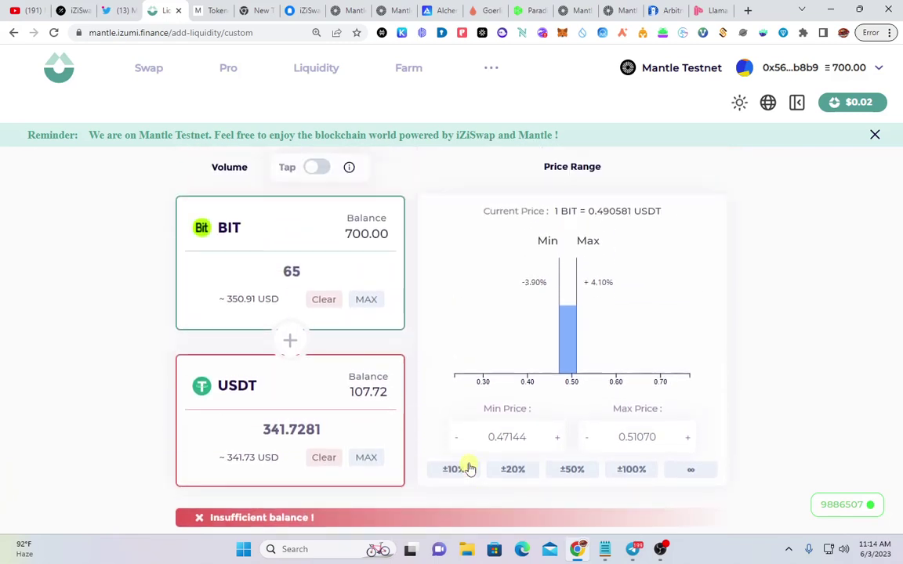
scroll(469, 463, down, 2)
scroll(421, 458, up, 1)
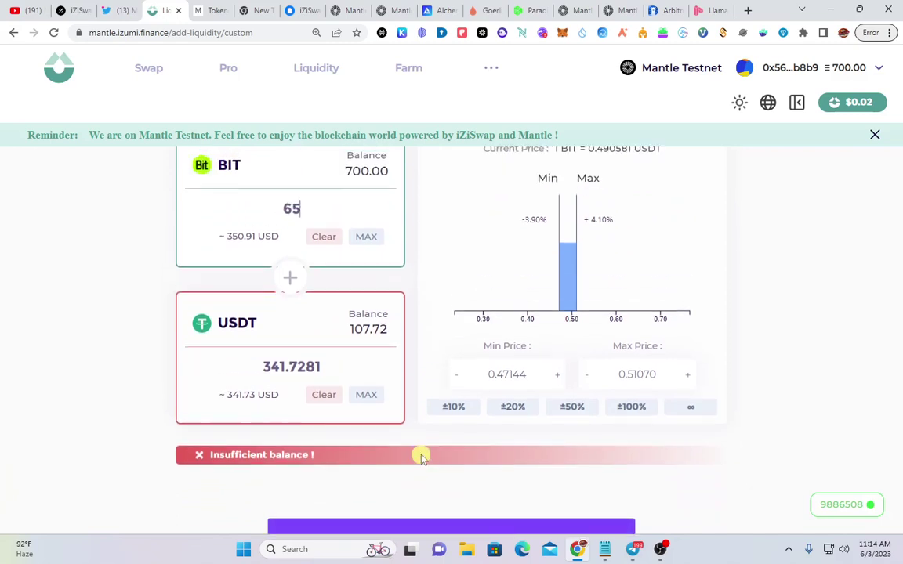
scroll(420, 458, up, 1)
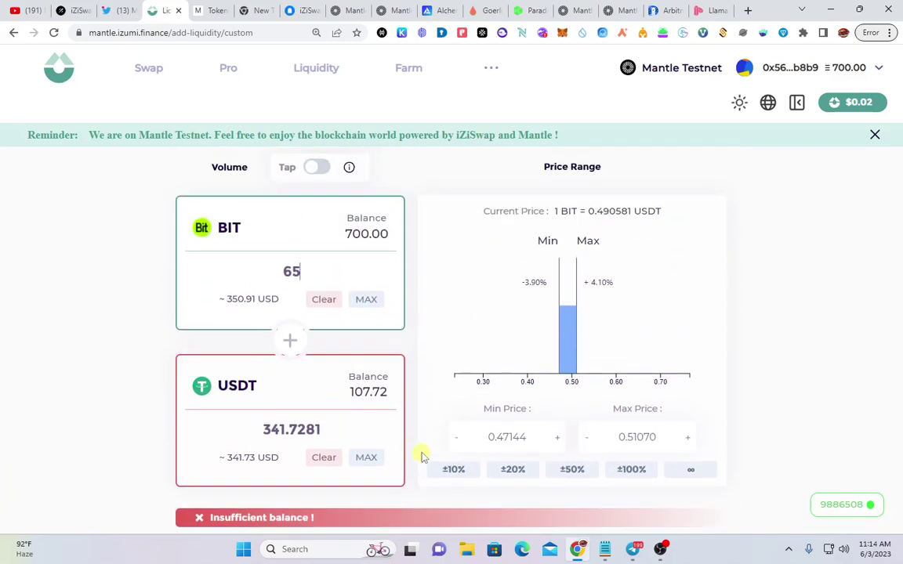
scroll(421, 457, down, 2)
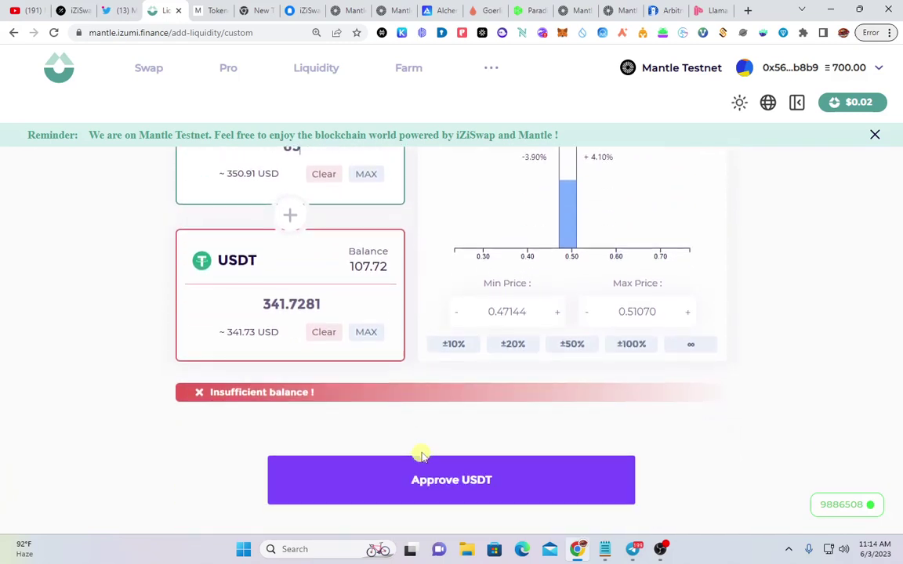
scroll(421, 454, up, 1)
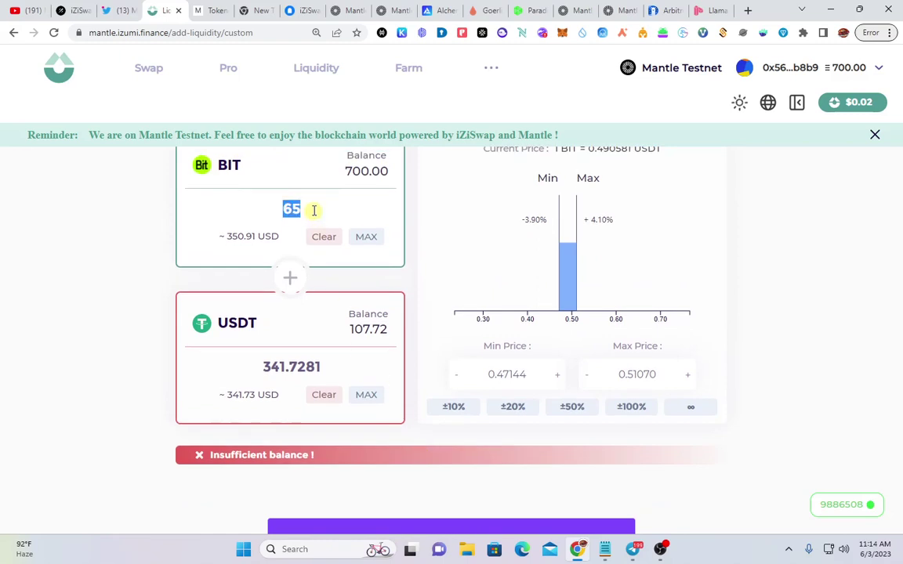
scroll(428, 470, down, 1)
Approve a MetaMask USDT spending cap of the full 107.72 USDT balance for iZiSwap
click(459, 459)
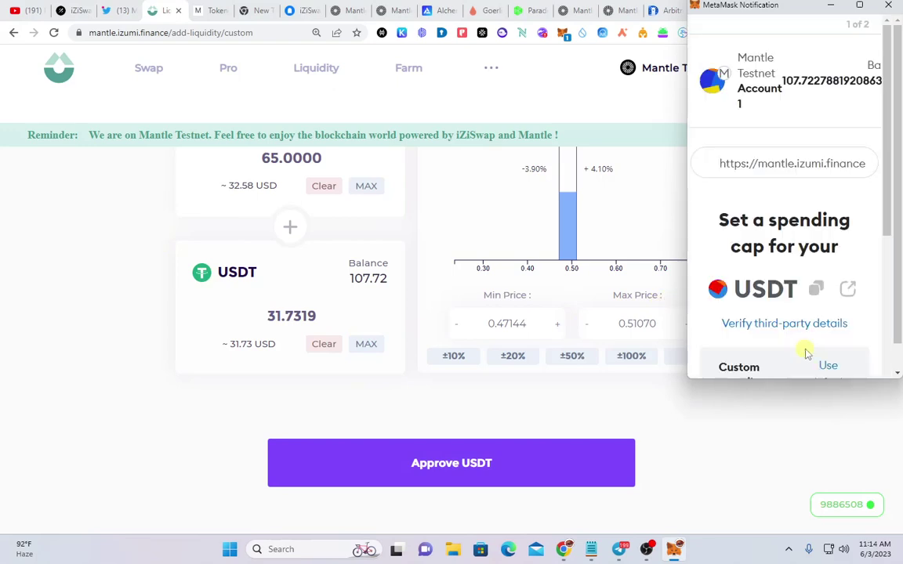
scroll(809, 350, down, 3)
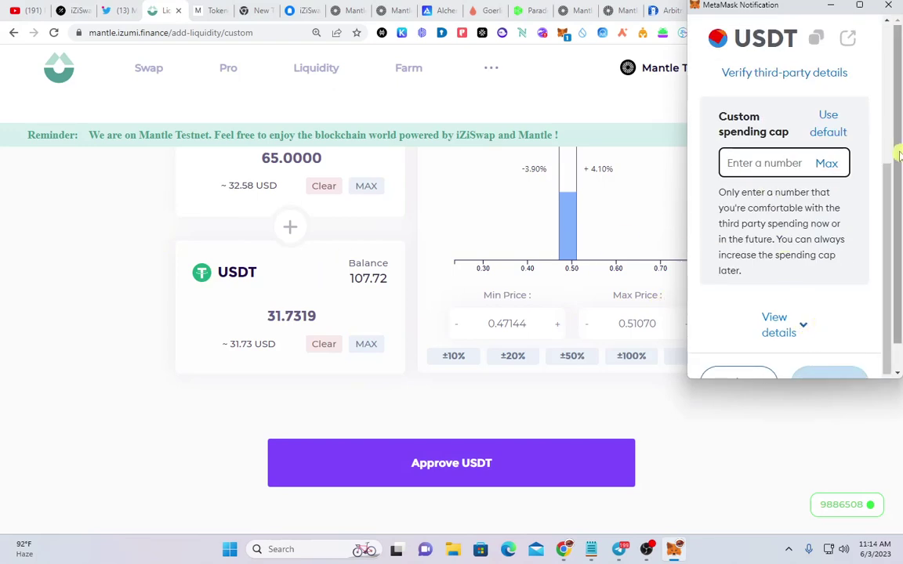
click(826, 164)
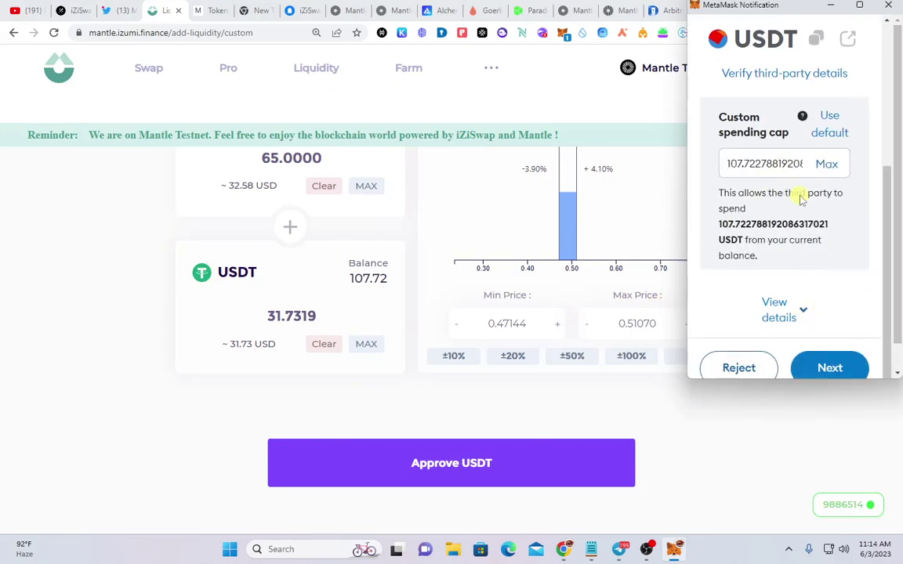
scroll(776, 205, up, 2)
scroll(759, 297, down, 1)
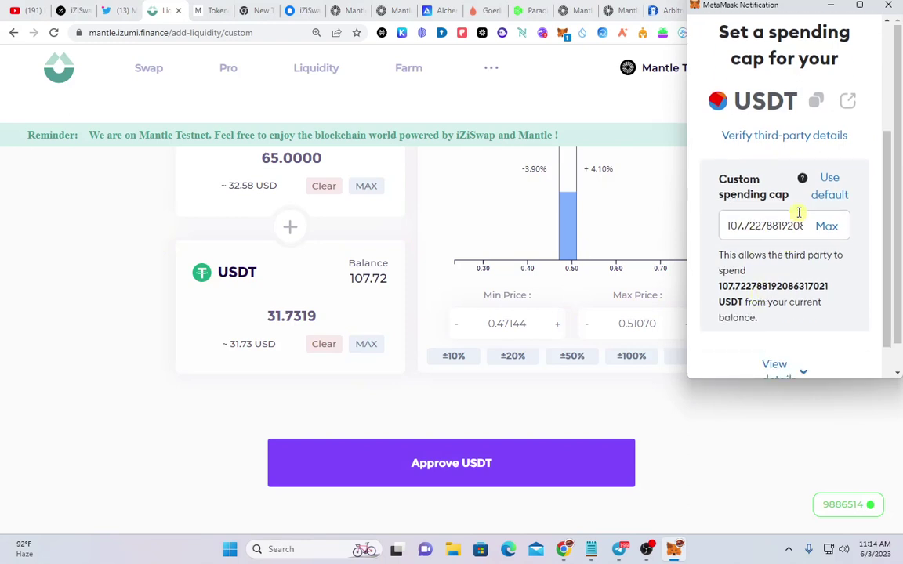
scroll(773, 272, down, 2)
click(825, 367)
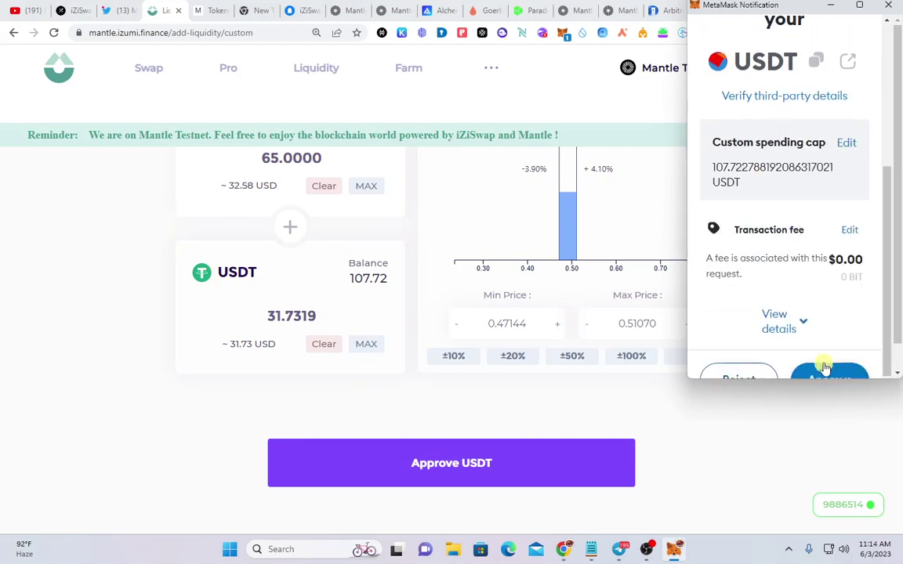
scroll(821, 358, down, 1)
click(823, 364)
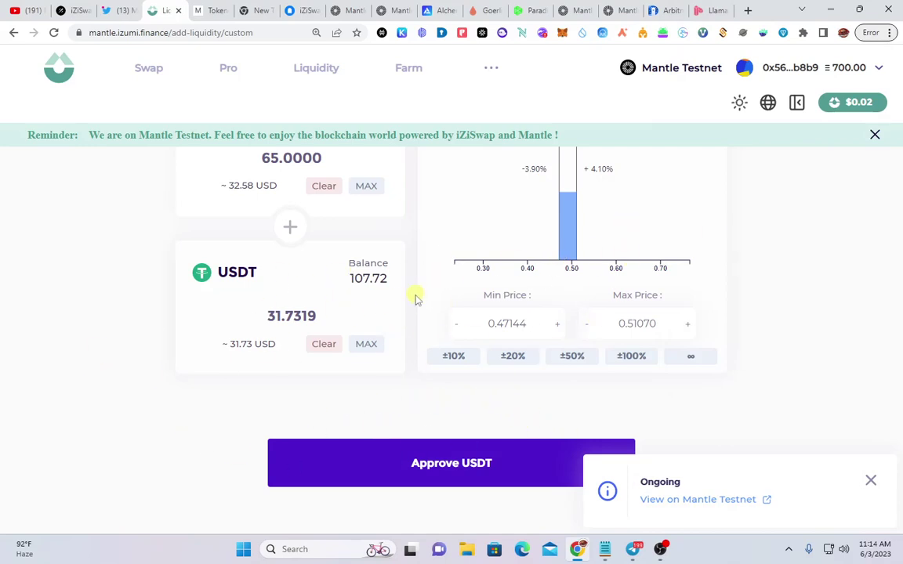
Create the 65 BIT / 31.7319 USDT position and confirm both MetaMask transactions
right_click(459, 463)
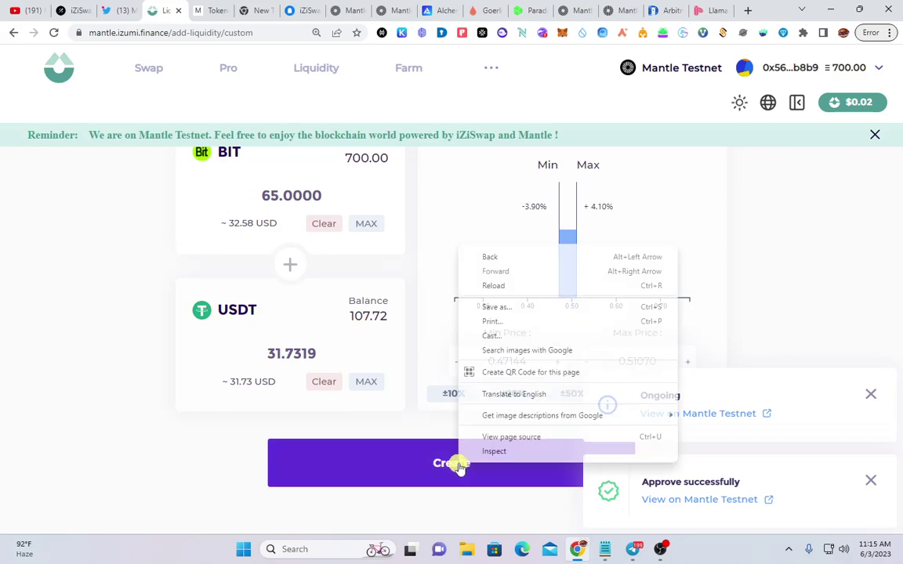
click(207, 430)
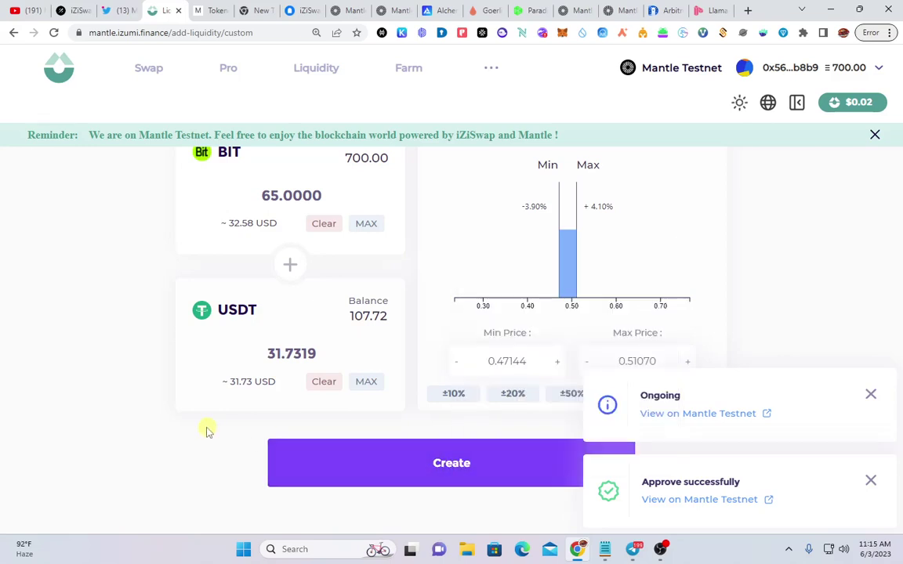
click(478, 469)
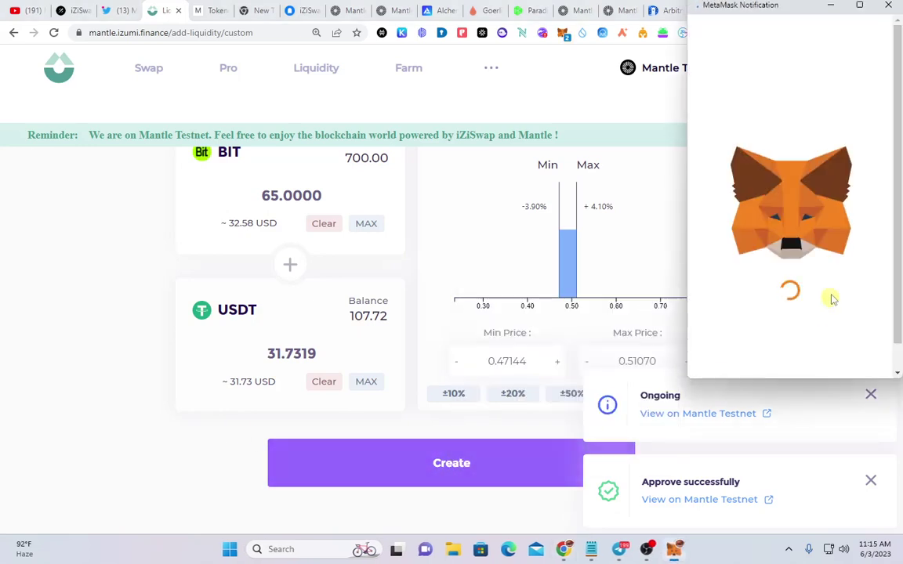
scroll(833, 296, down, 3)
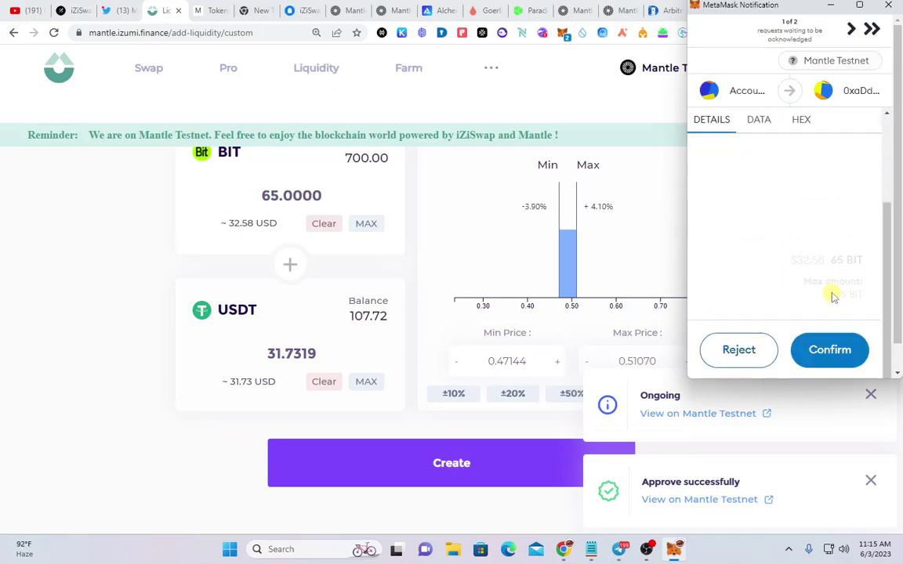
click(834, 351)
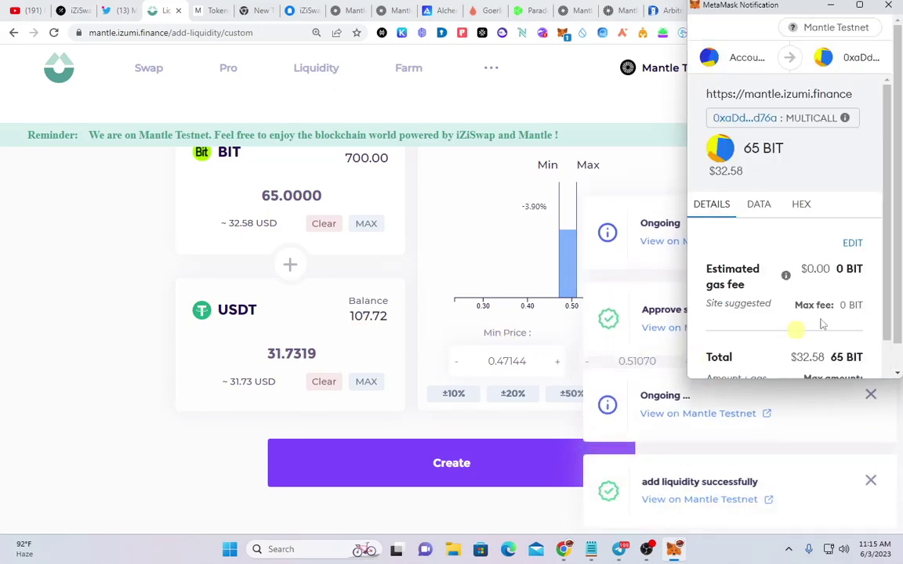
scroll(822, 325, down, 2)
click(834, 370)
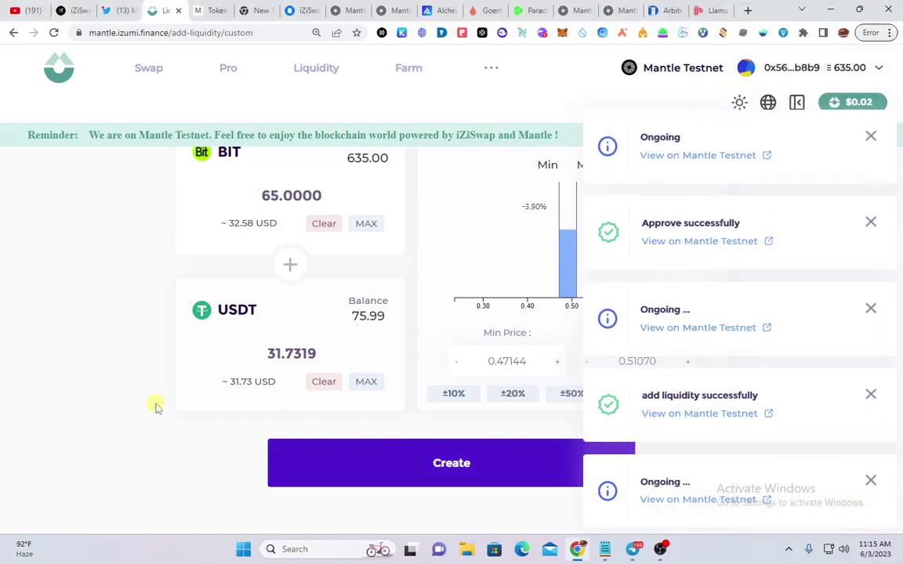
Review the positions list, where the new in-range position NFT 2305 appears
click(329, 70)
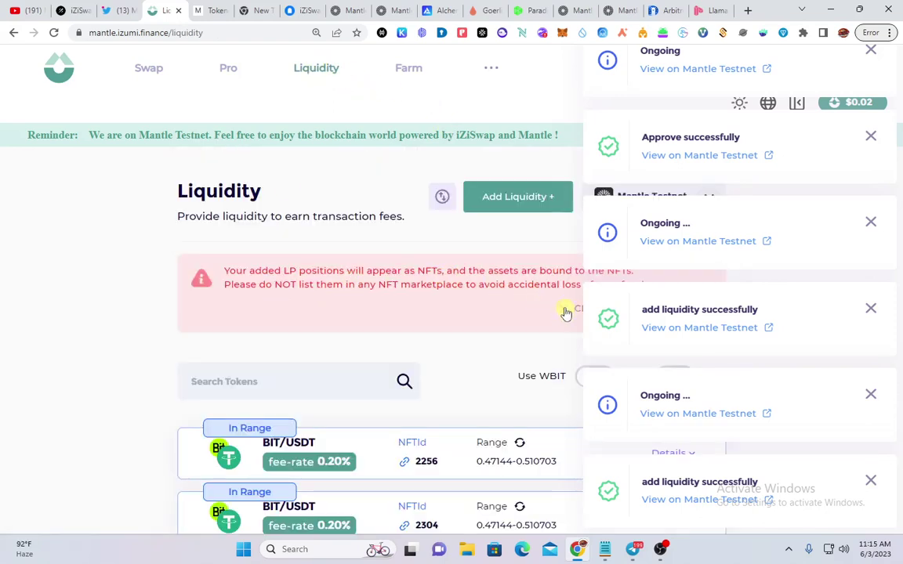
click(567, 309)
scroll(284, 413, down, 1)
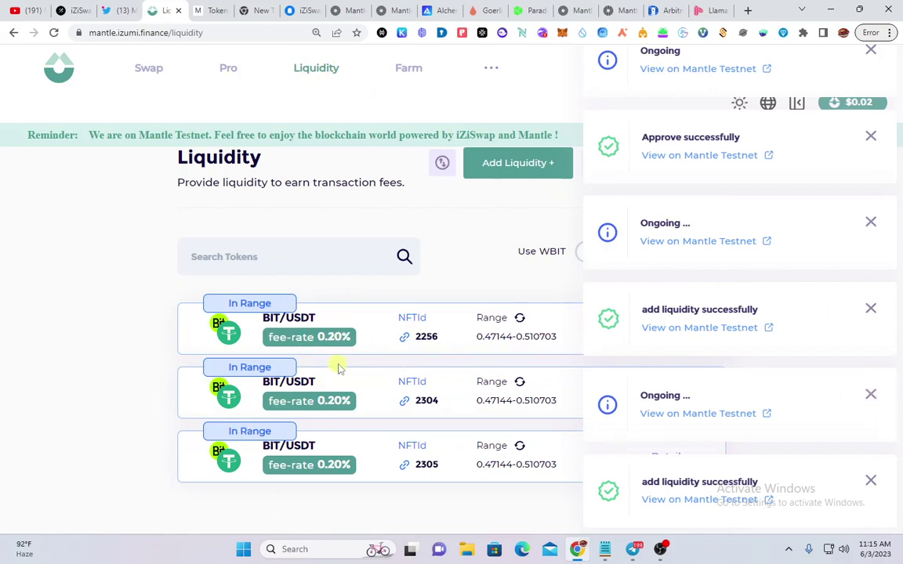
scroll(397, 354, up, 1)
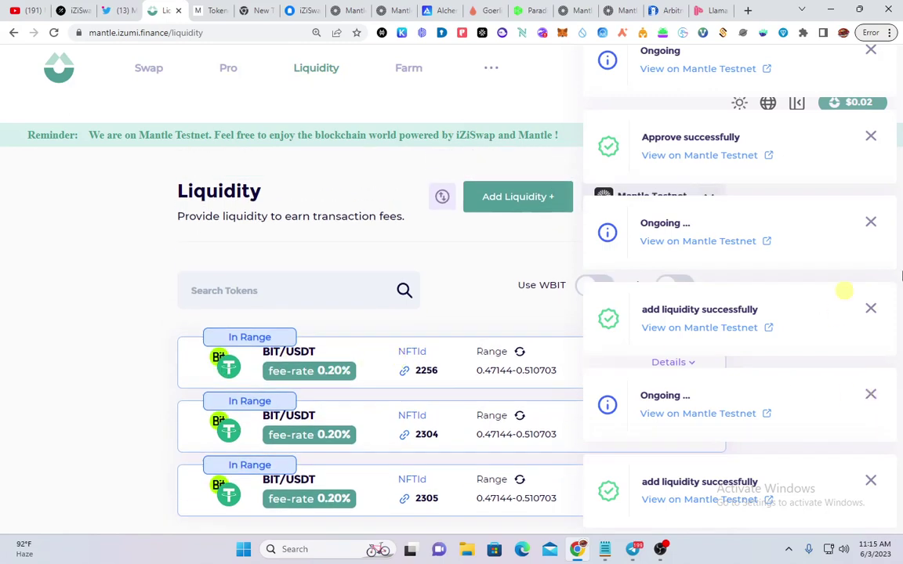
Open the Farm page and dismiss all the approve and add-liquidity transaction notifications
click(869, 222)
click(415, 72)
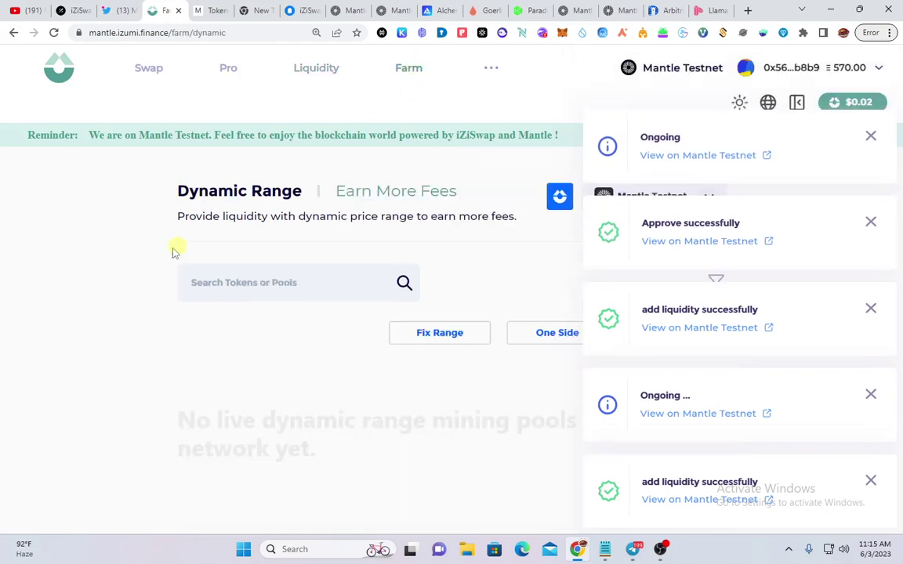
click(268, 292)
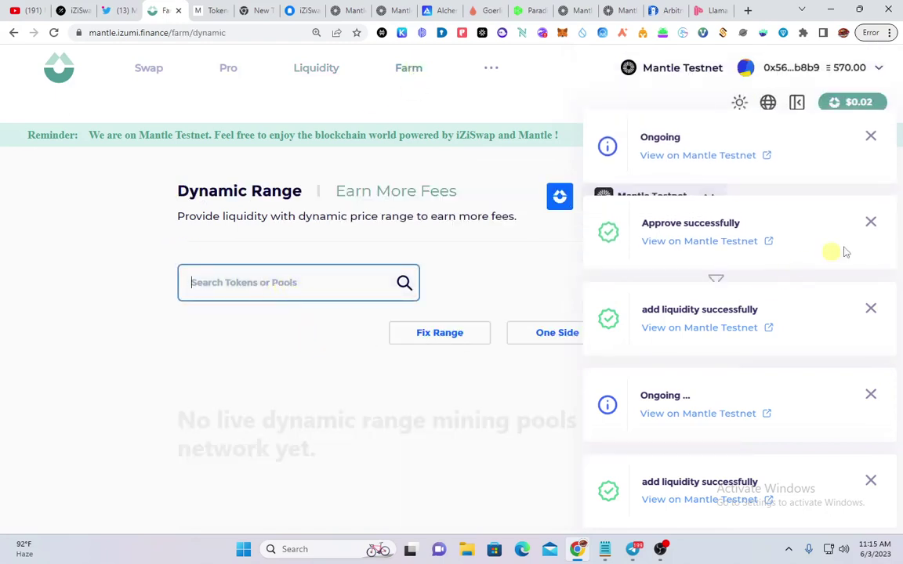
click(870, 221)
click(870, 308)
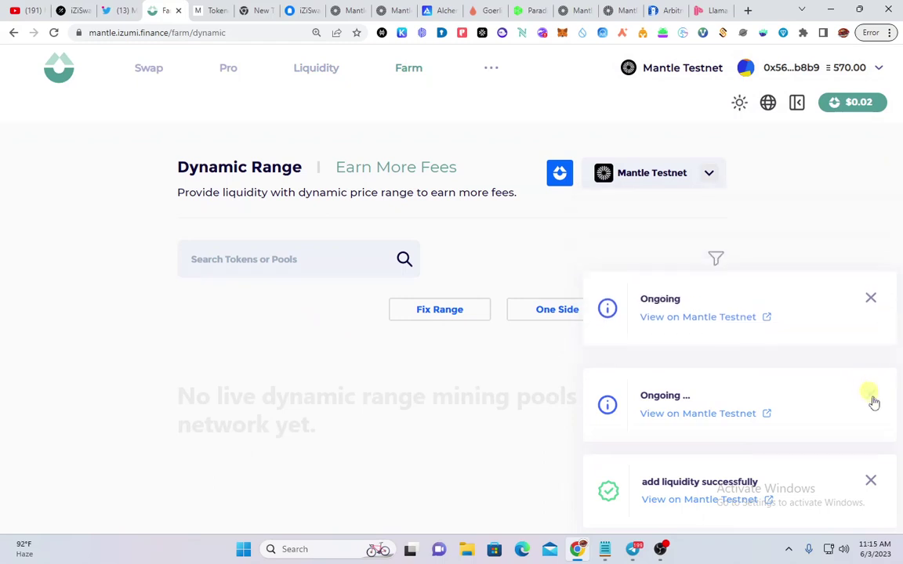
click(871, 396)
click(871, 480)
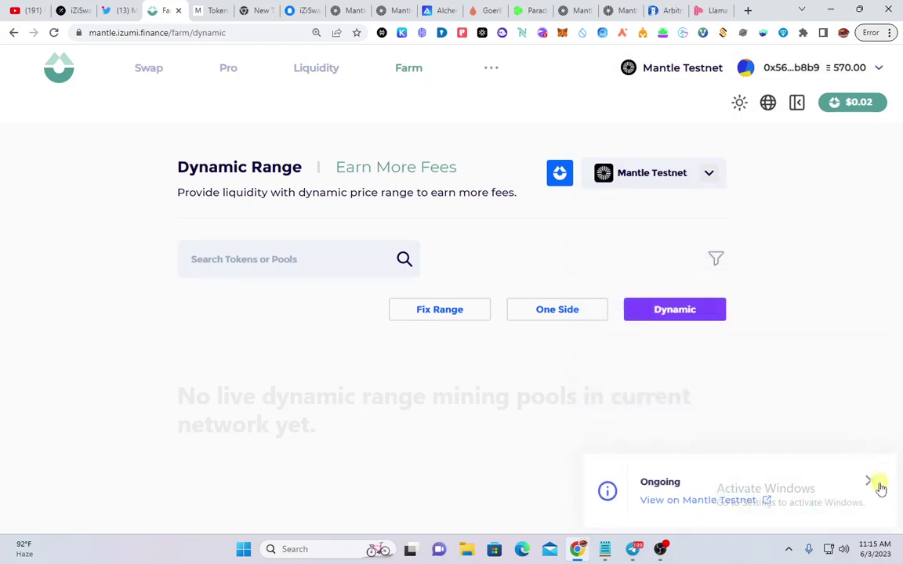
click(869, 482)
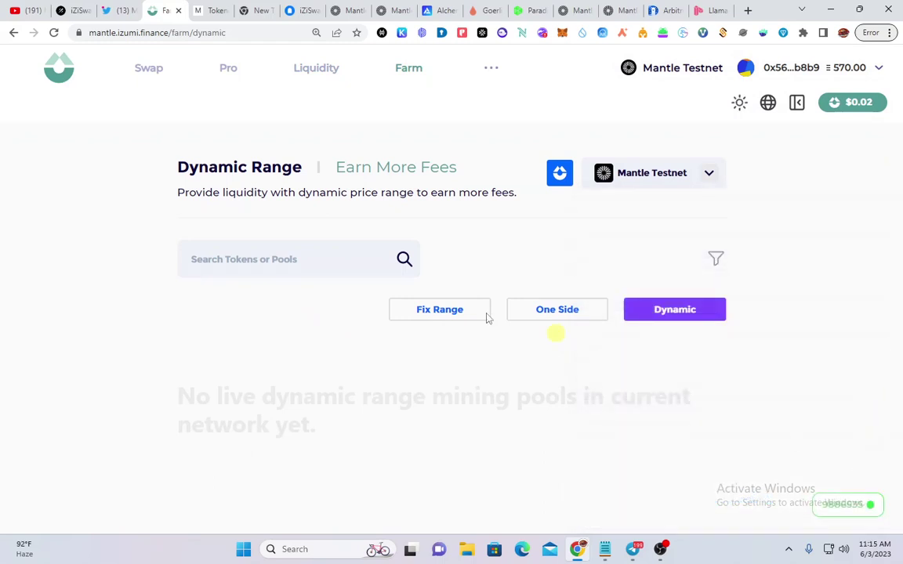
click(235, 259)
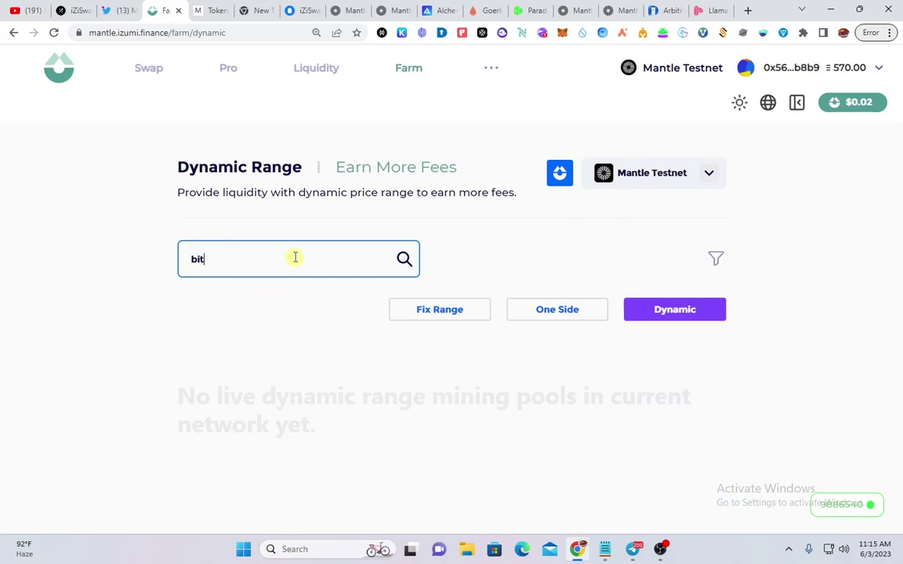
Look at the Fix Range and One Side farm pools, then move to the Galxe campaign
click(453, 308)
right_click(560, 312)
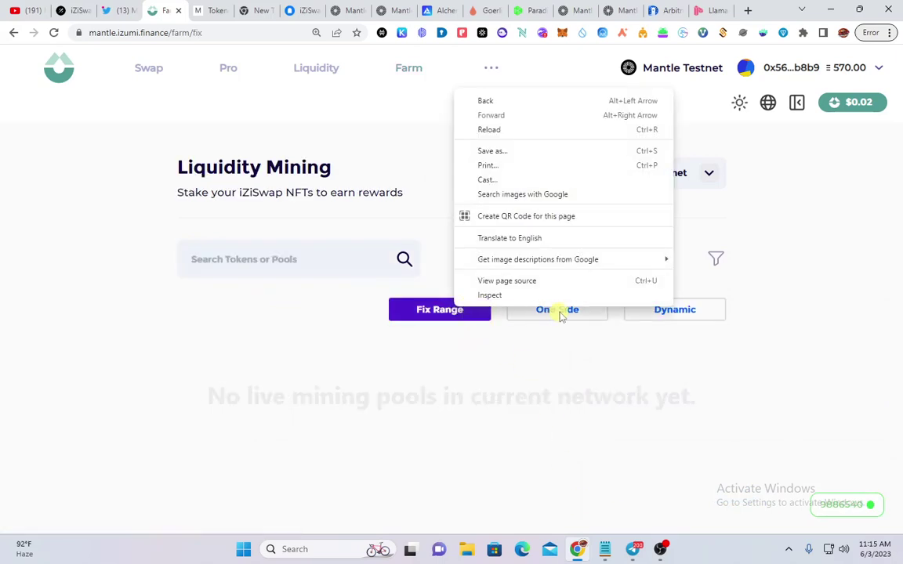
click(561, 312)
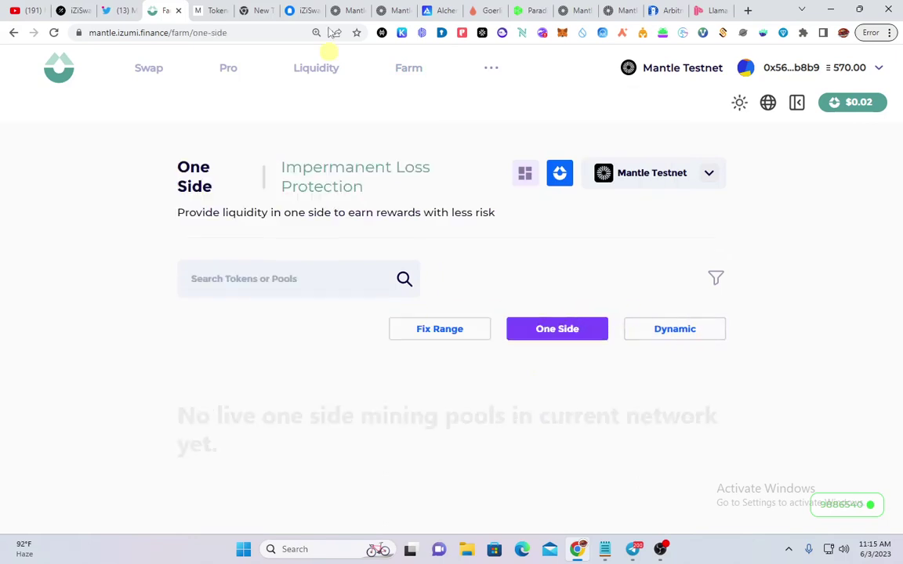
click(77, 10)
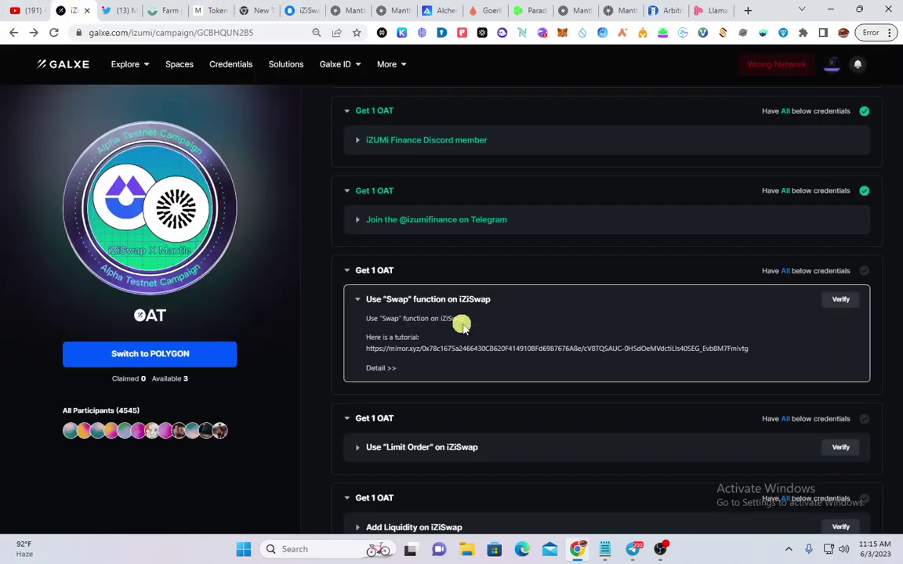
Expand Add Liquidity and the task requirements, then verify the Limit Order and Swap tasks, getting error 1004
scroll(463, 327, down, 1)
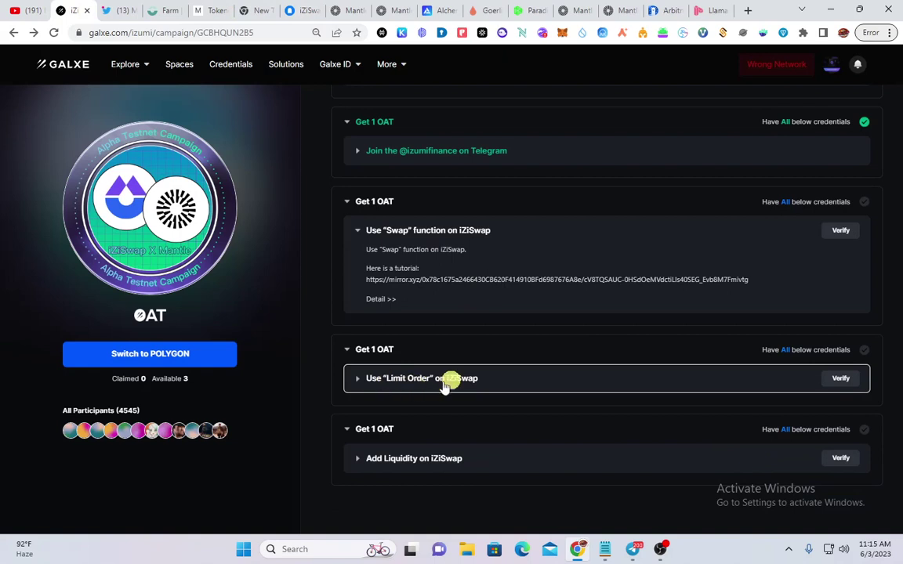
click(435, 463)
scroll(810, 332, down, 1)
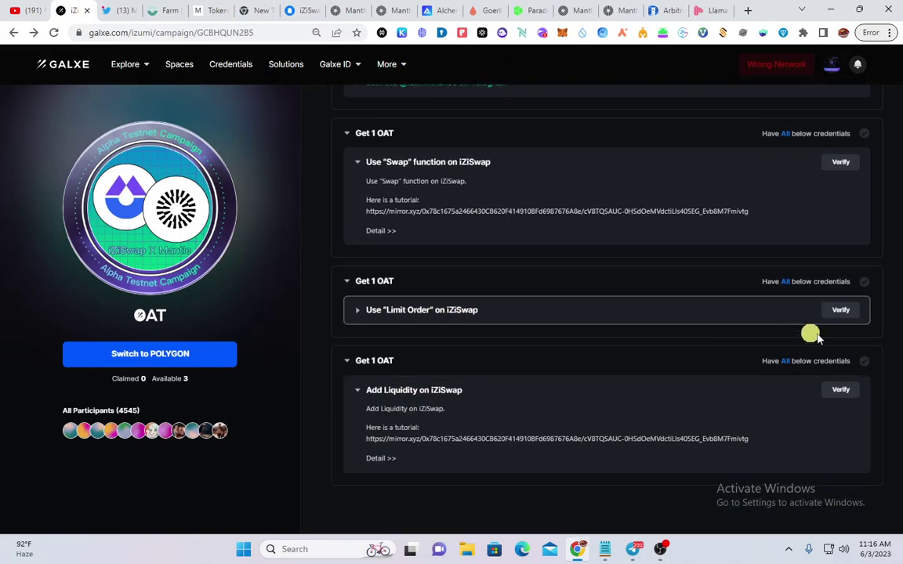
click(841, 308)
right_click(842, 306)
scroll(637, 403, up, 5)
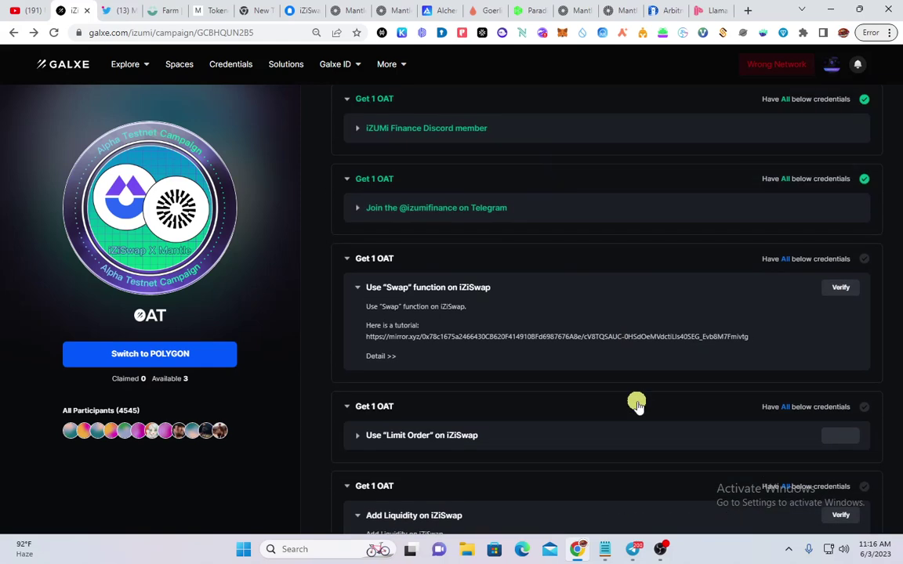
scroll(388, 397, up, 2)
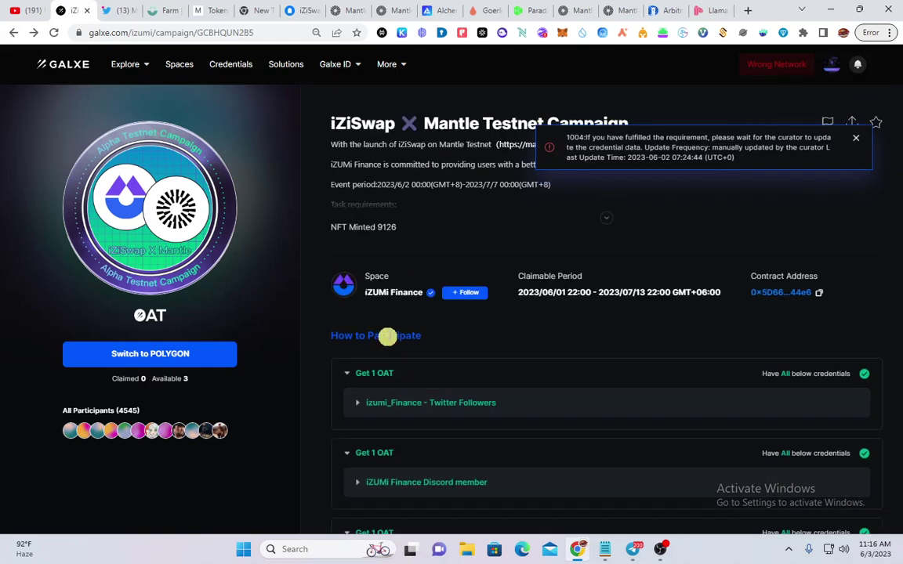
double_click(609, 225)
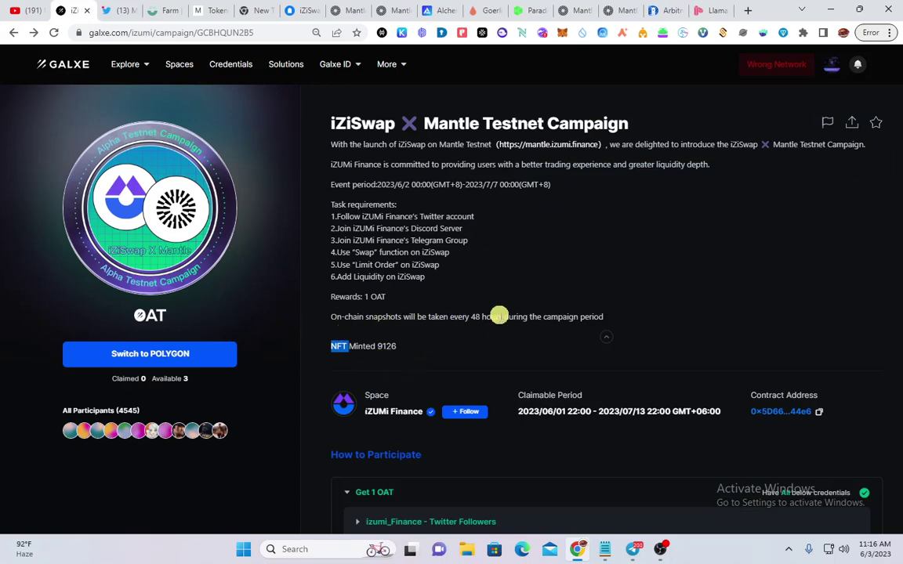
scroll(499, 316, down, 6)
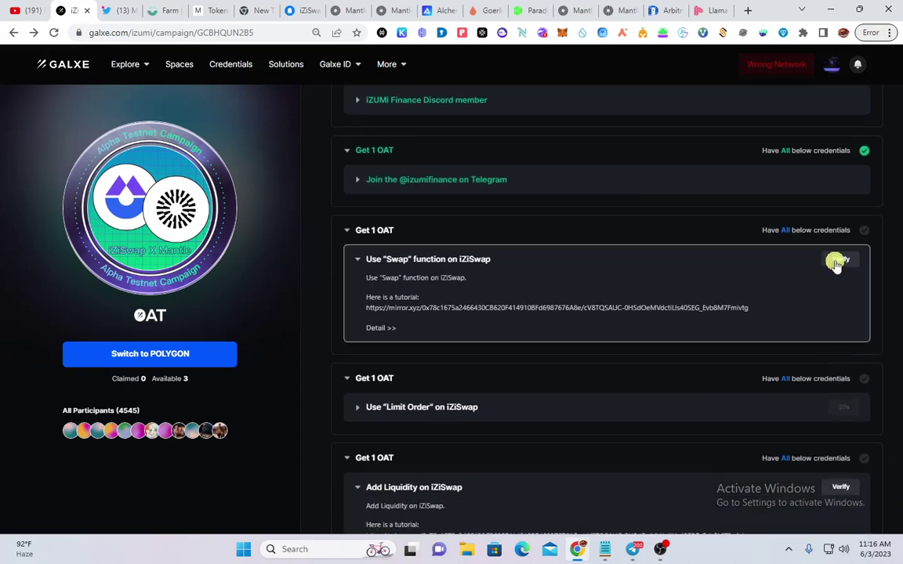
click(840, 487)
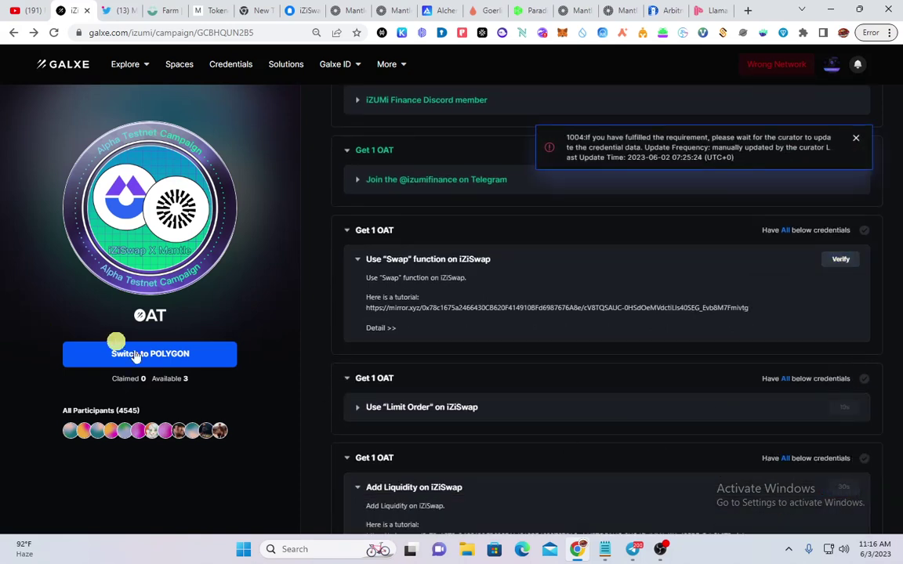
Switch the wallet network to Polygon and attempt a first OAT claim, dismissing the gas reminder
click(136, 355)
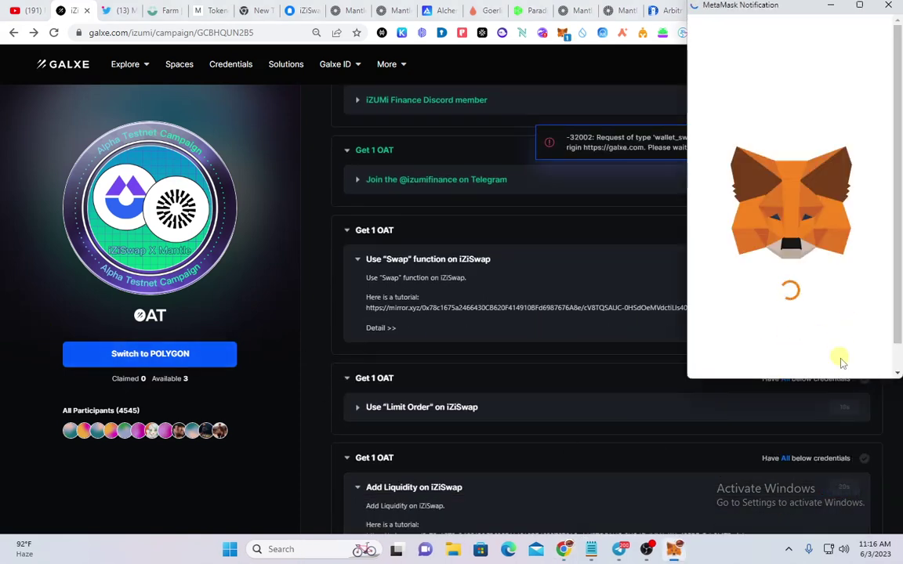
click(837, 367)
scroll(479, 341, down, 2)
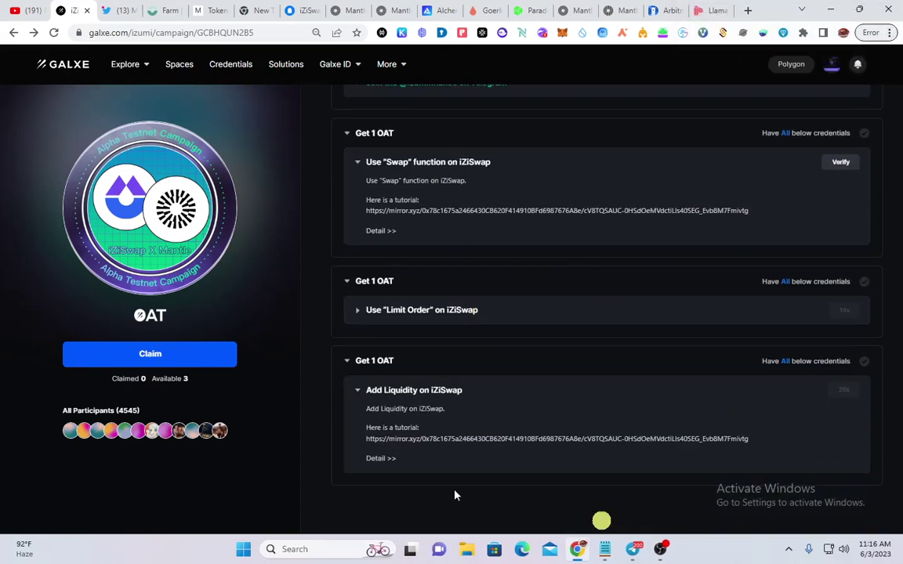
click(183, 357)
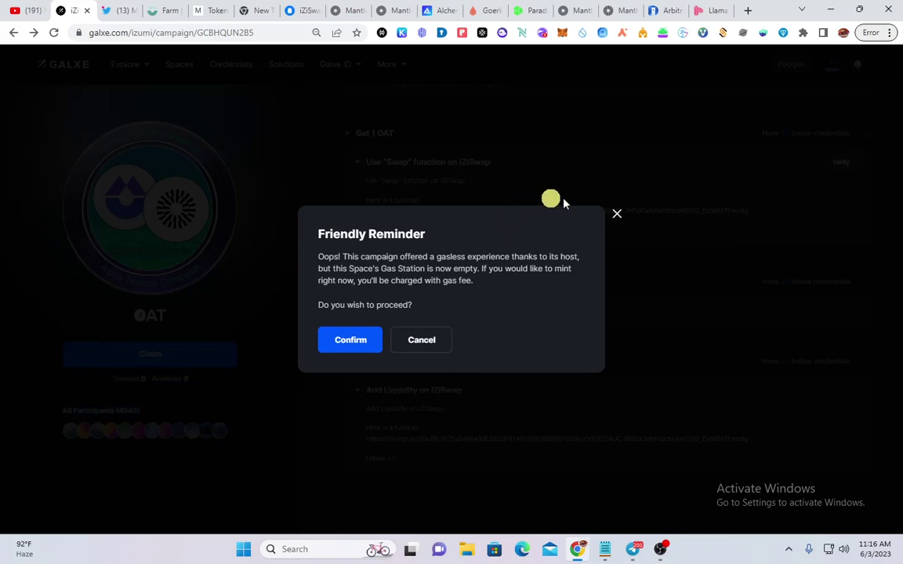
click(618, 216)
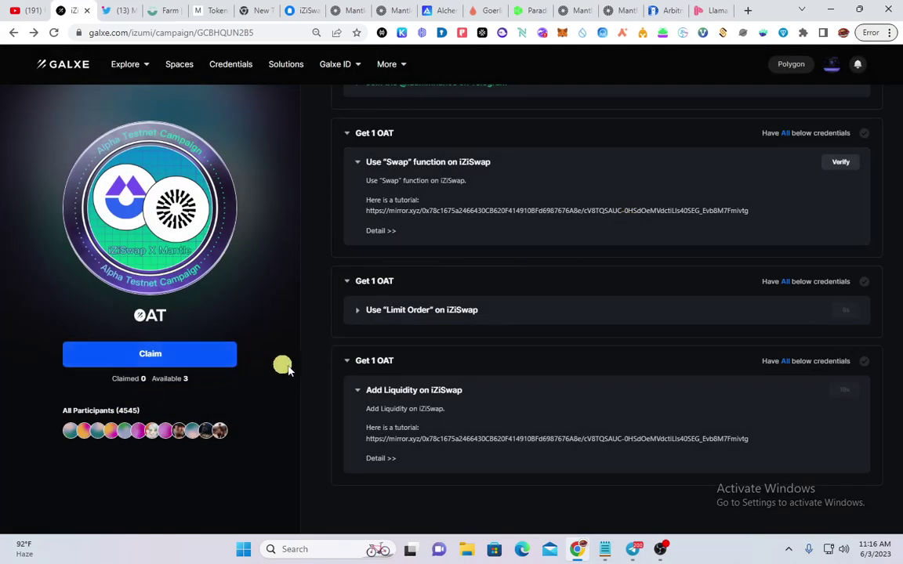
scroll(323, 361, up, 3)
scroll(323, 361, up, 3)
scroll(323, 359, down, 3)
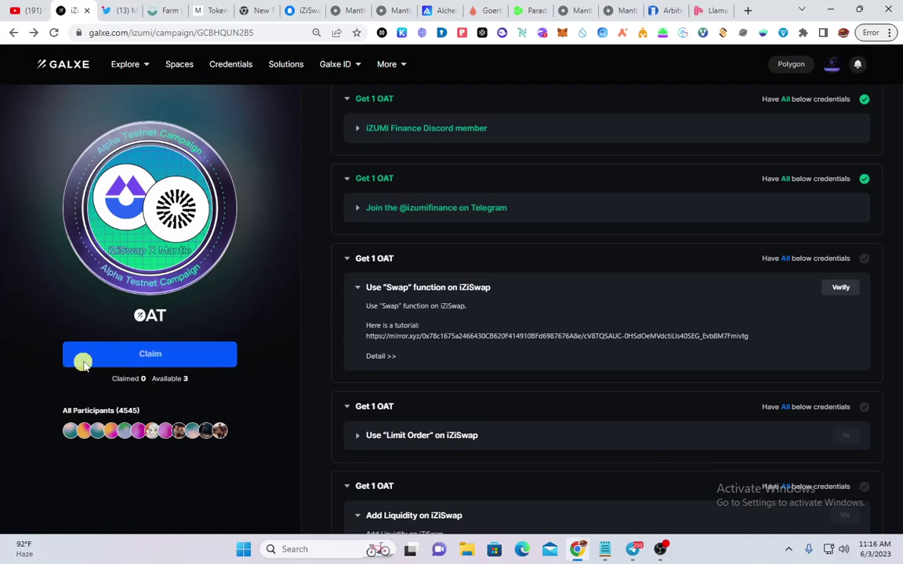
Claim the first OAT, accepting the gas fee and approving the transaction in MetaMask
click(115, 358)
click(343, 335)
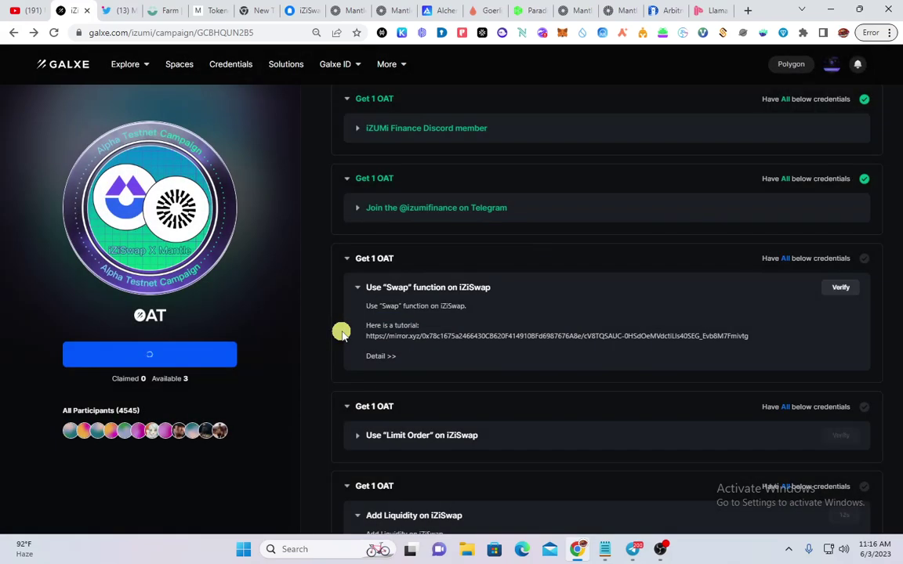
scroll(341, 333, up, 2)
scroll(342, 333, down, 3)
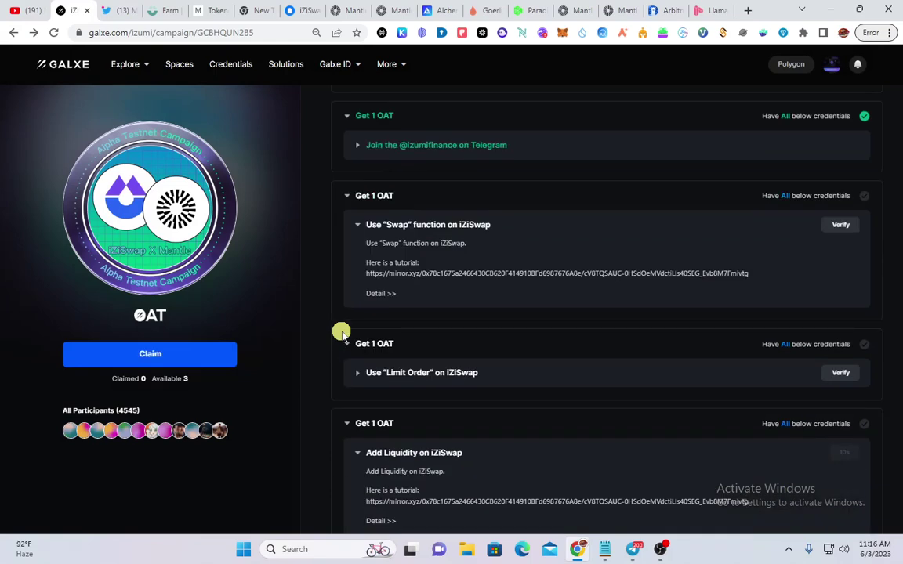
click(195, 362)
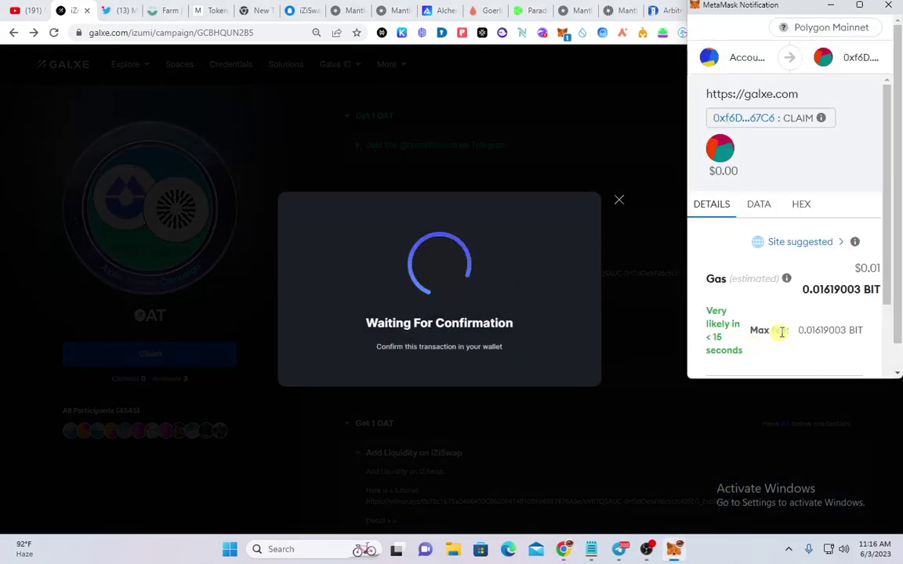
scroll(782, 332, down, 4)
click(844, 377)
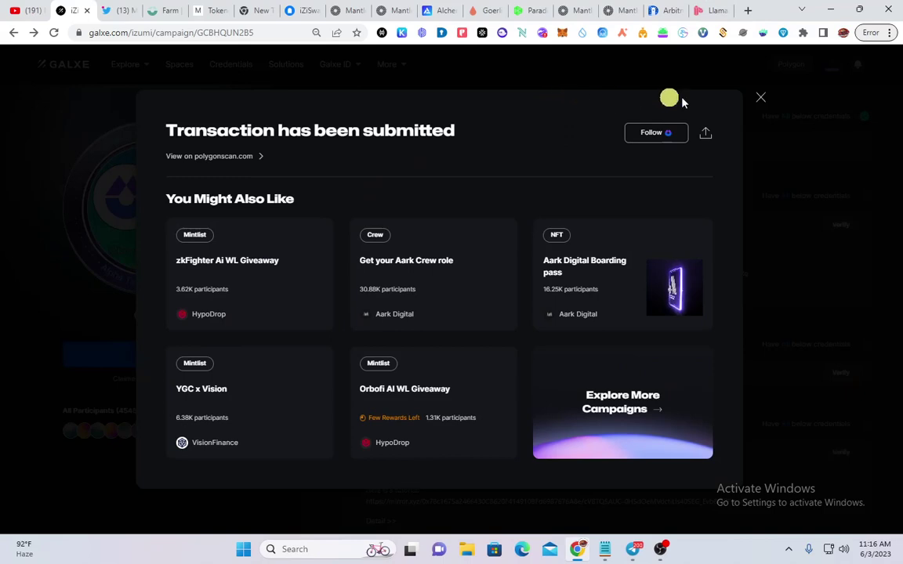
click(761, 97)
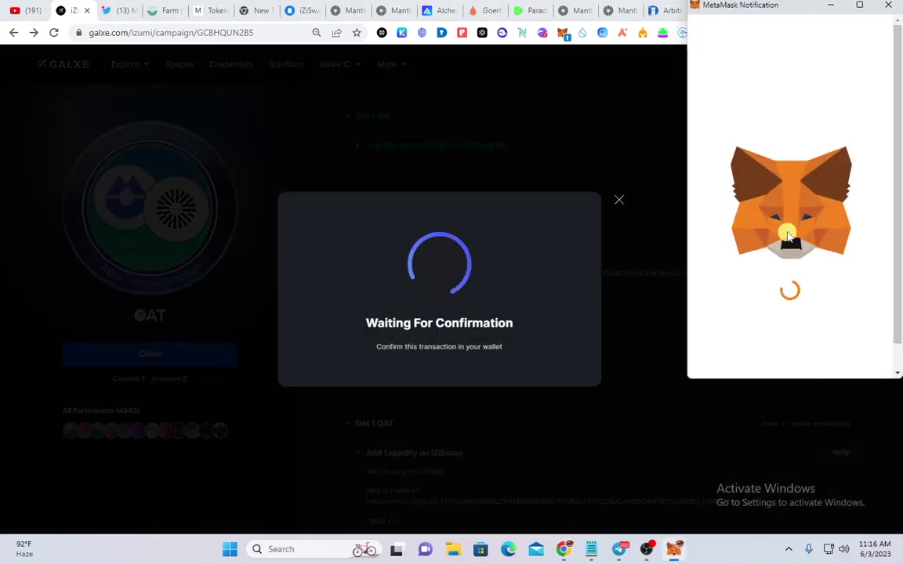
Approve the second and third OAT claims so Claimed shows 3 and Available 0
scroll(791, 282, down, 3)
click(837, 351)
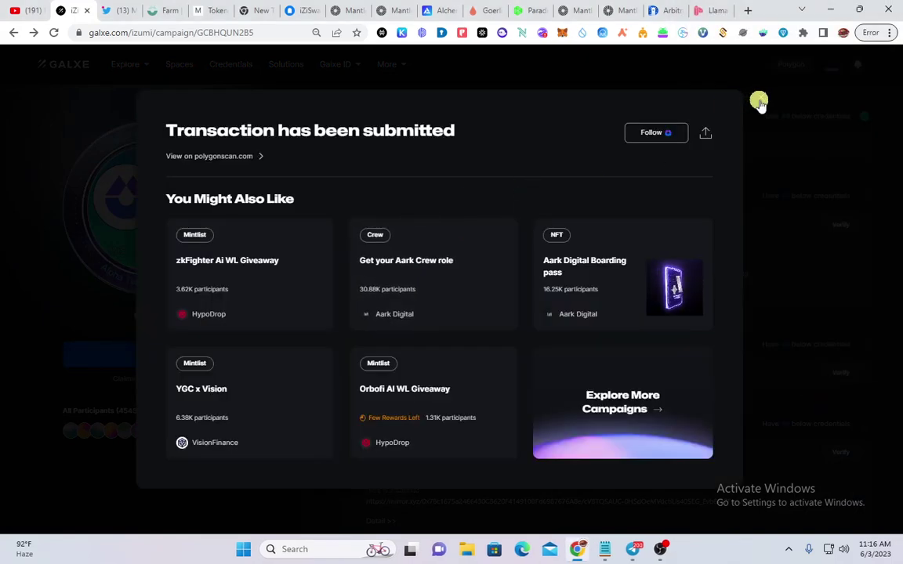
click(759, 99)
double_click(208, 355)
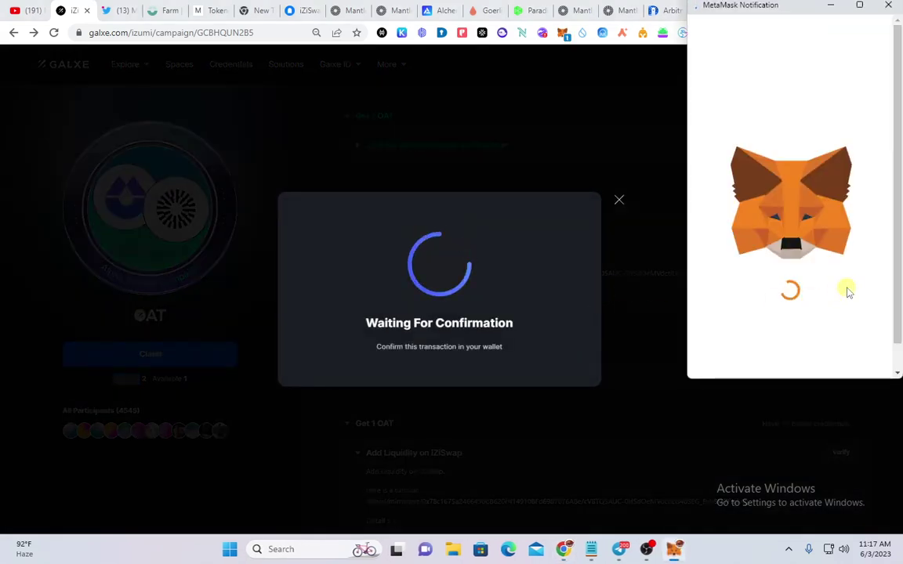
scroll(811, 291, down, 5)
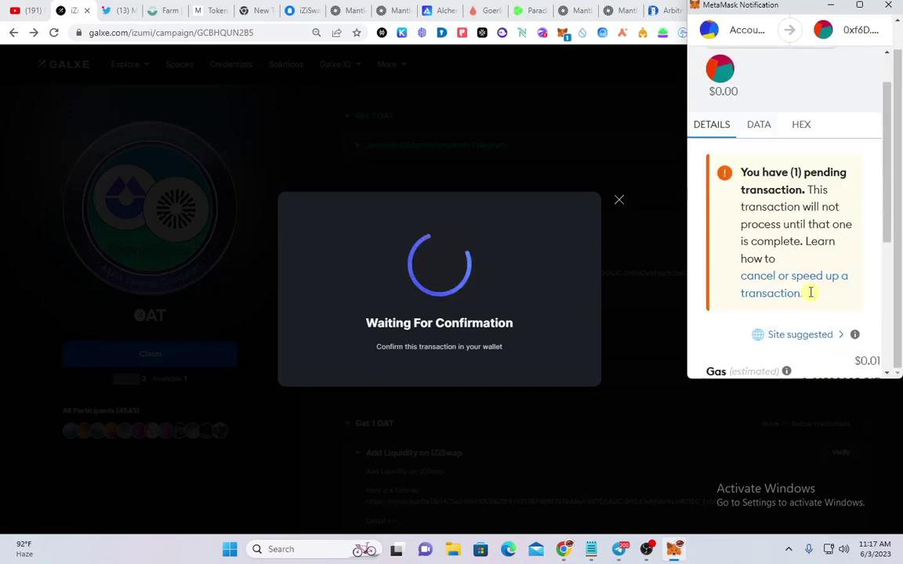
click(833, 345)
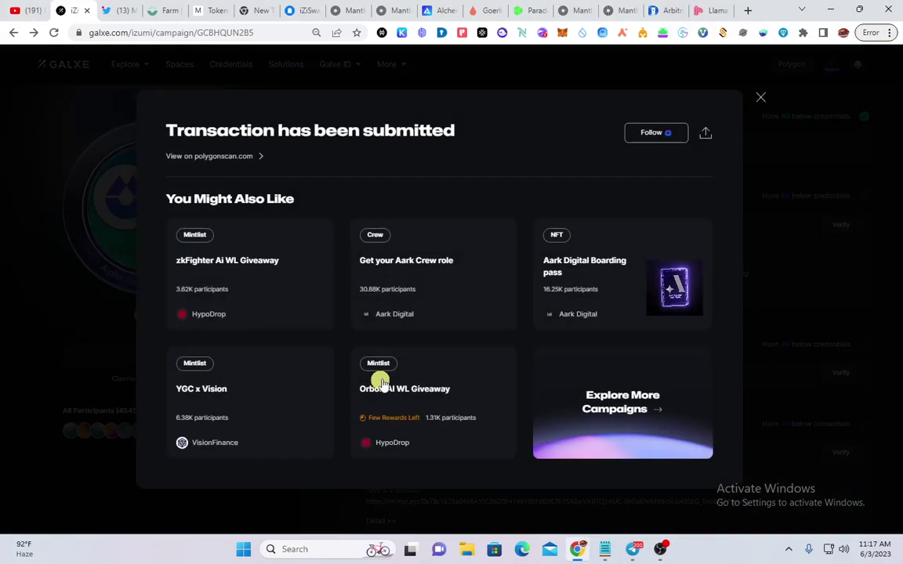
click(760, 99)
scroll(204, 395, down, 1)
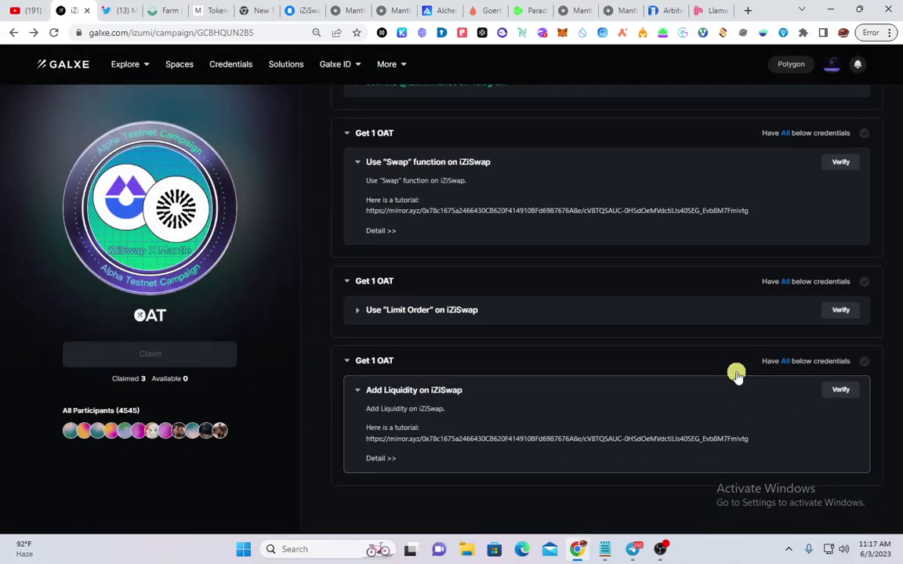
scroll(663, 407, up, 10)
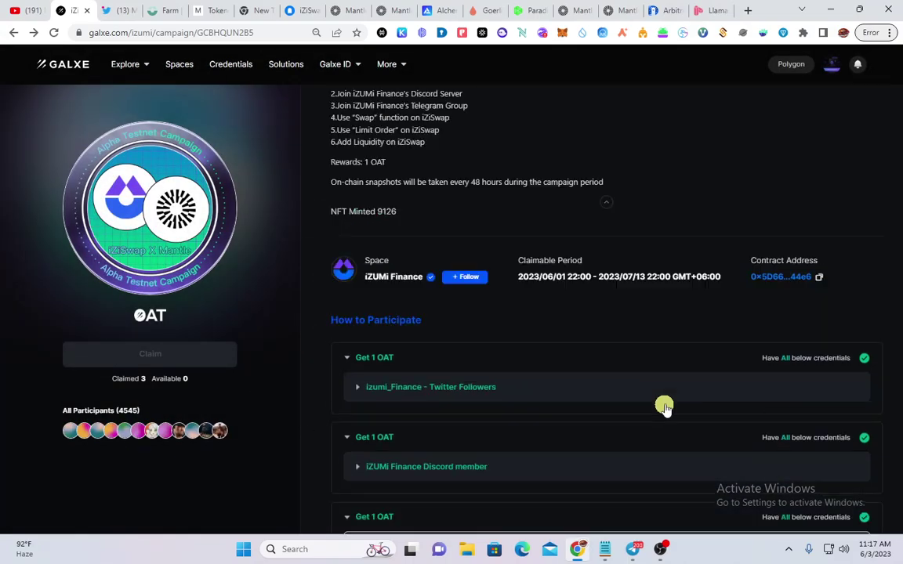
click(207, 10)
Scroll through the MNT distribution chart, priorities and Key Address List on the Tokenomics page
scroll(426, 325, down, 10)
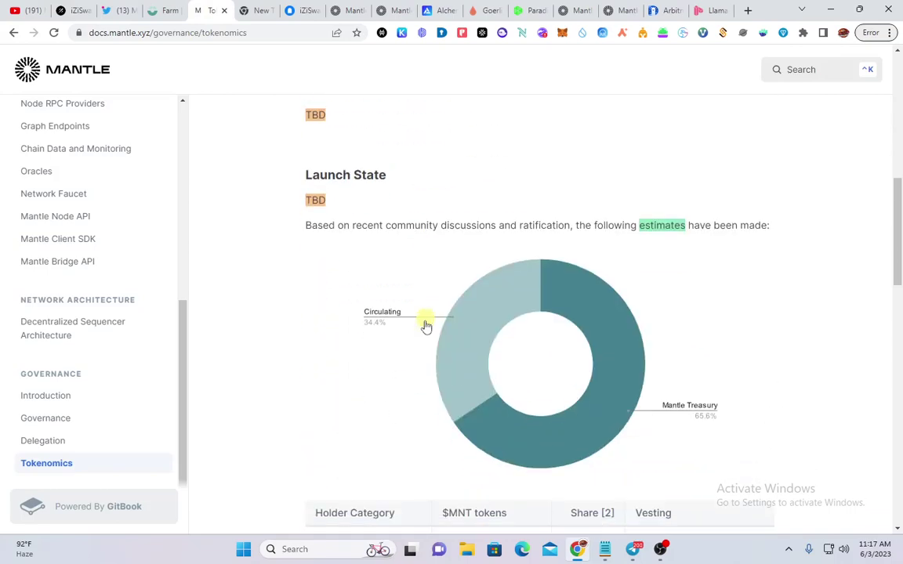
scroll(430, 326, down, 4)
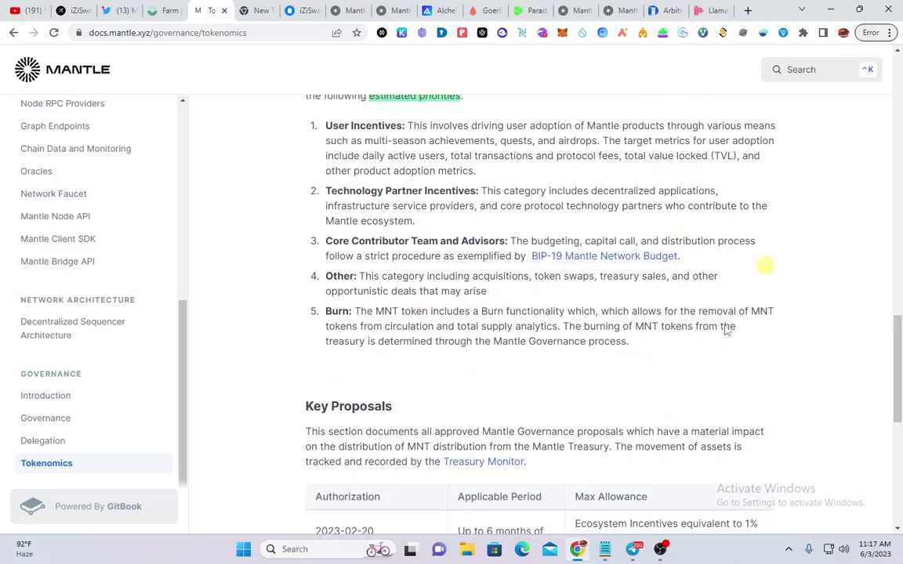
scroll(544, 346, up, 14)
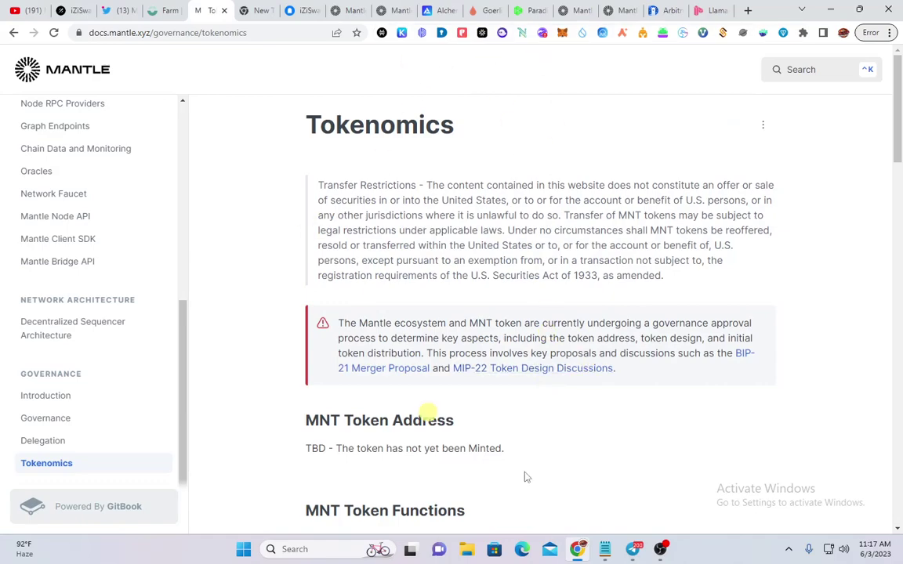
scroll(505, 430, down, 10)
scroll(627, 308, down, 15)
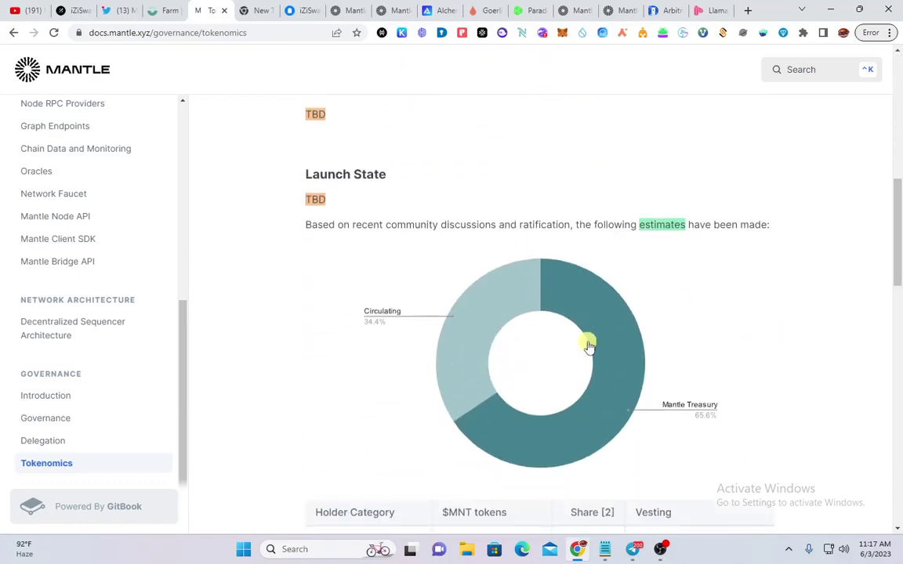
scroll(580, 378, down, 2)
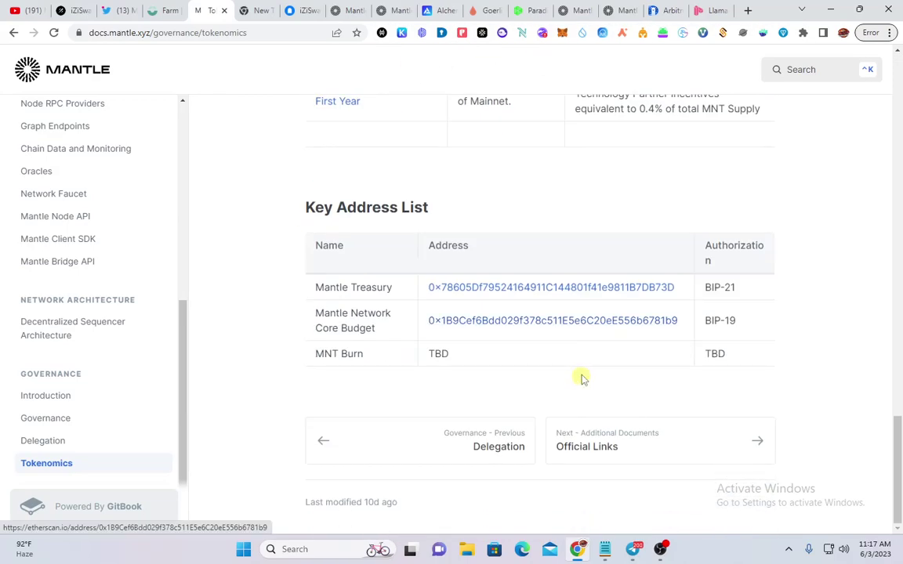
scroll(580, 378, up, 13)
scroll(582, 421, up, 4)
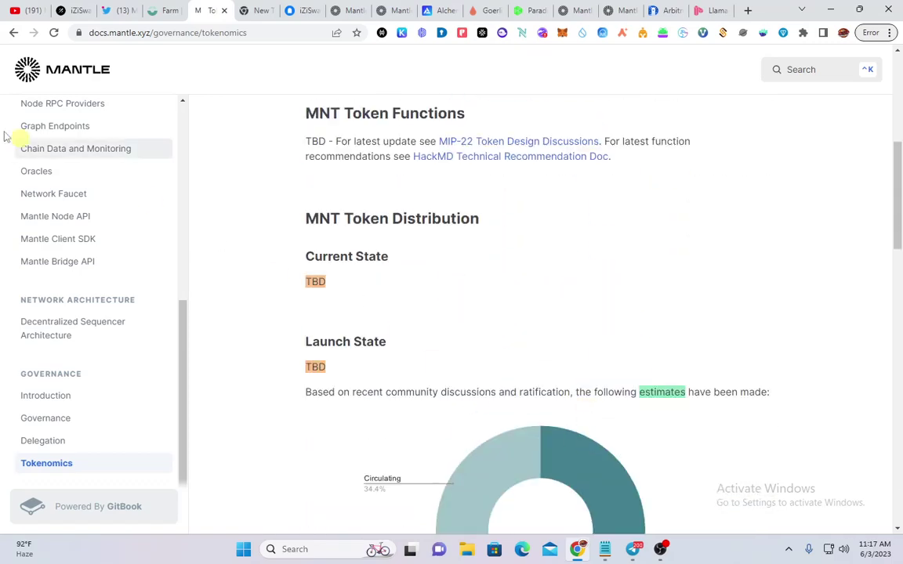
Bring up Telegram and go back to the N9 Official channel's Public Testnet Now Live post
click(632, 549)
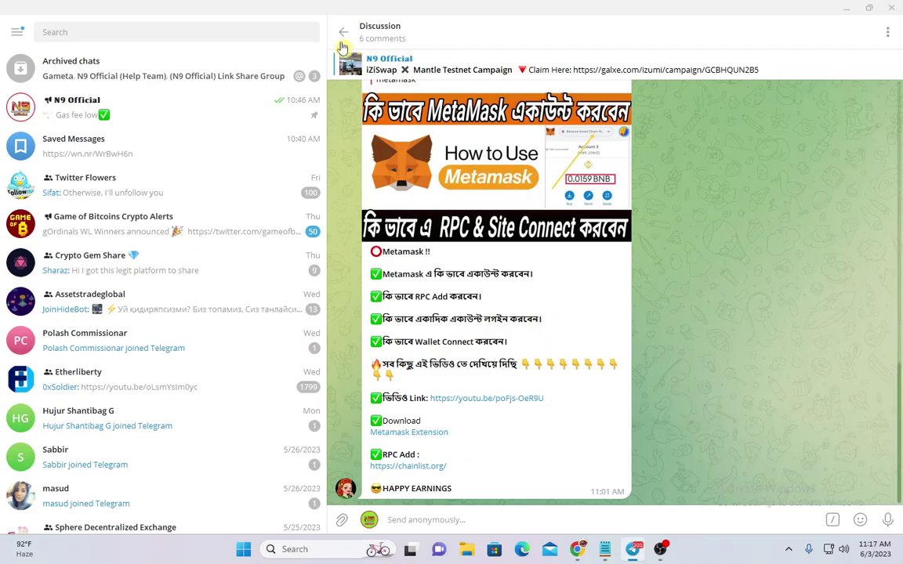
click(343, 32)
scroll(631, 347, down, 5)
scroll(629, 328, down, 6)
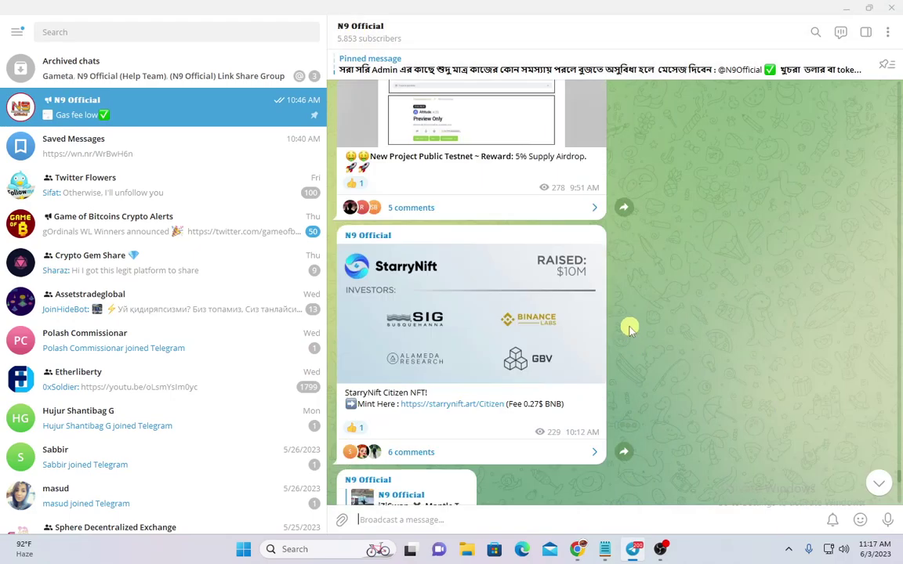
scroll(628, 323, up, 4)
scroll(376, 210, up, 4)
right_click(376, 205)
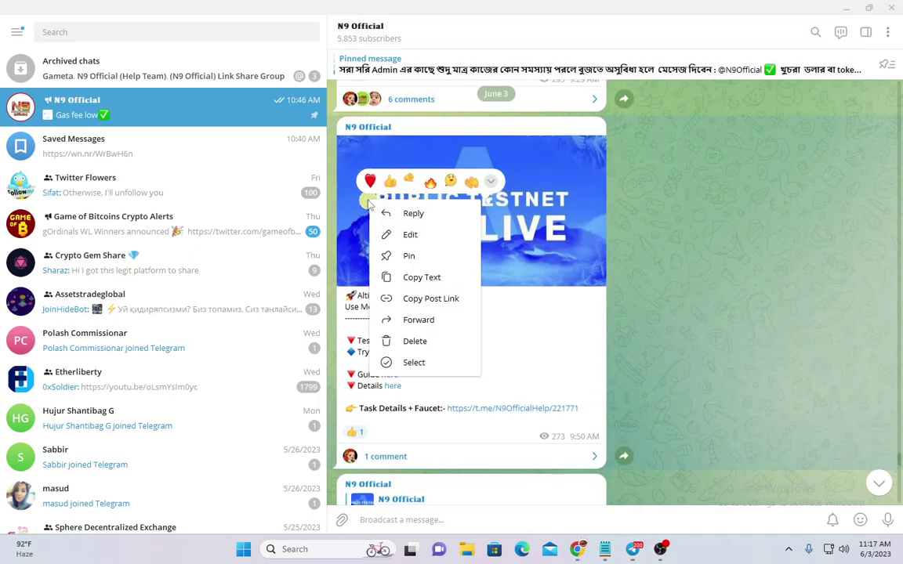
click(657, 307)
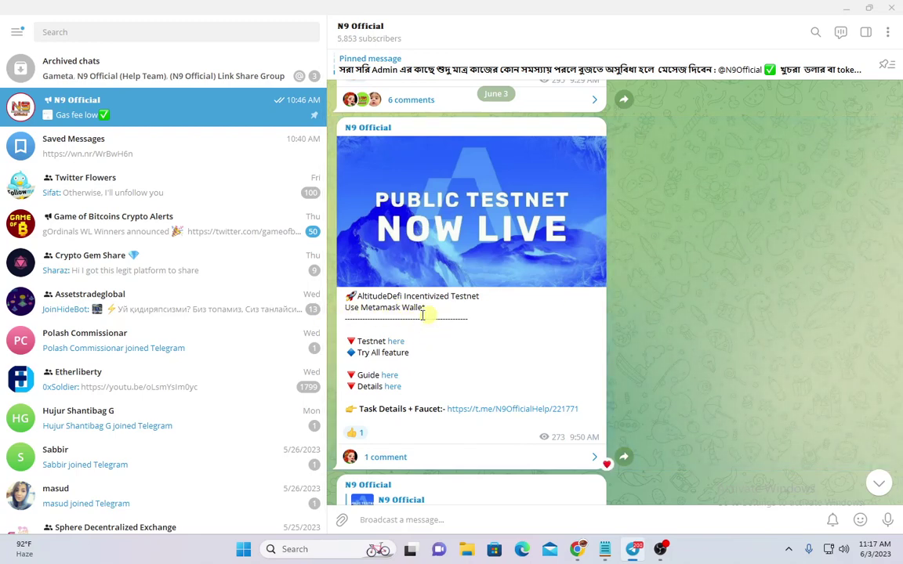
View the Altitude token image full size, then copy the Testnet 'here' link
scroll(449, 347, down, 5)
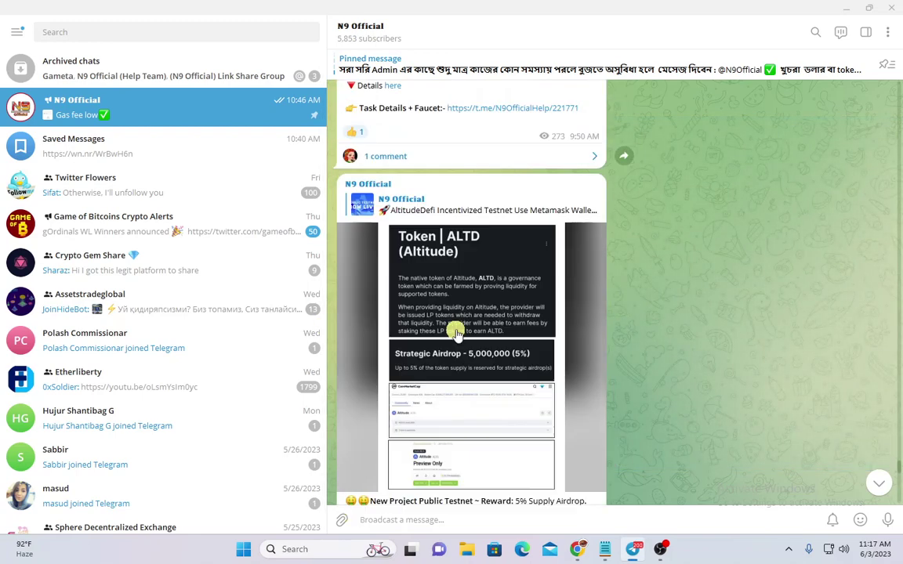
click(448, 316)
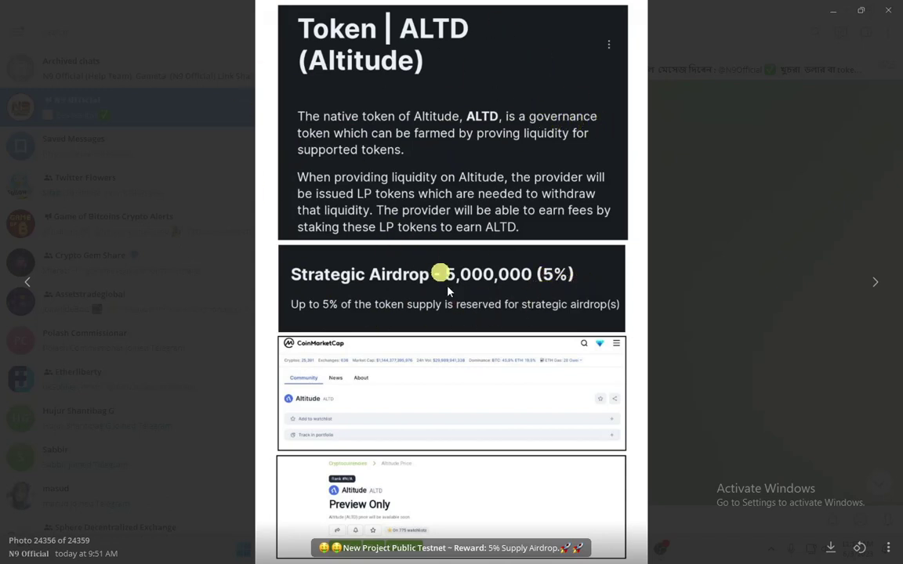
click(629, 339)
scroll(444, 449, down, 3)
scroll(402, 396, up, 5)
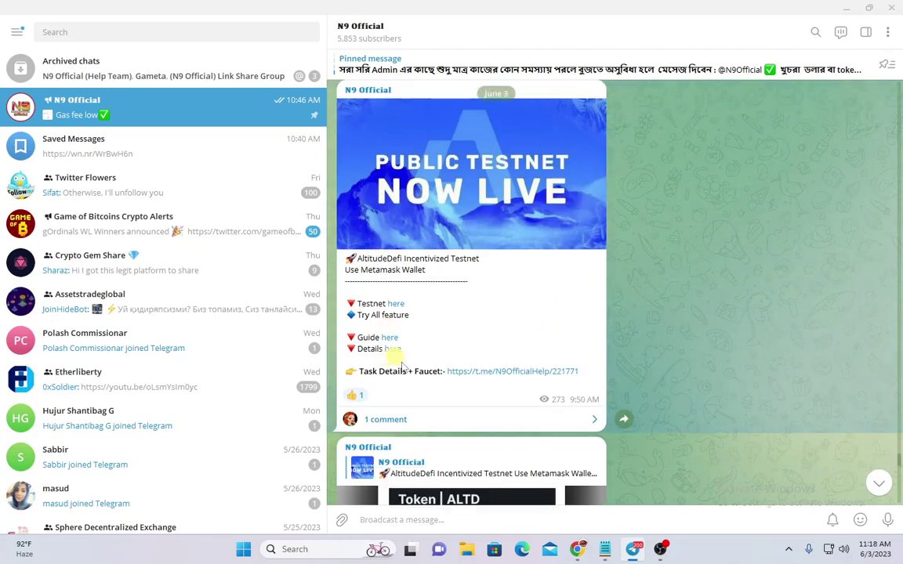
right_click(399, 310)
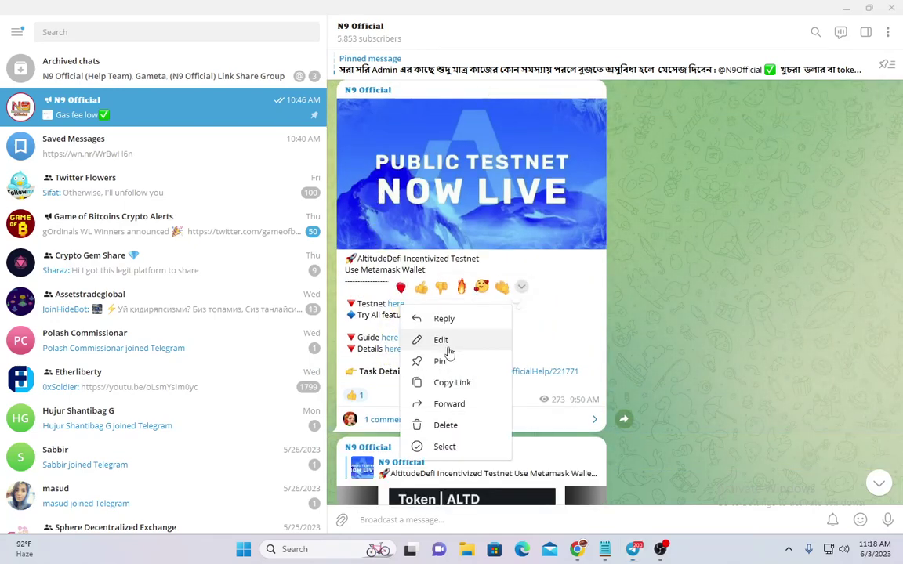
click(463, 382)
Return to the Altitude testnet homepage and clear the stray selection in its heading
click(603, 551)
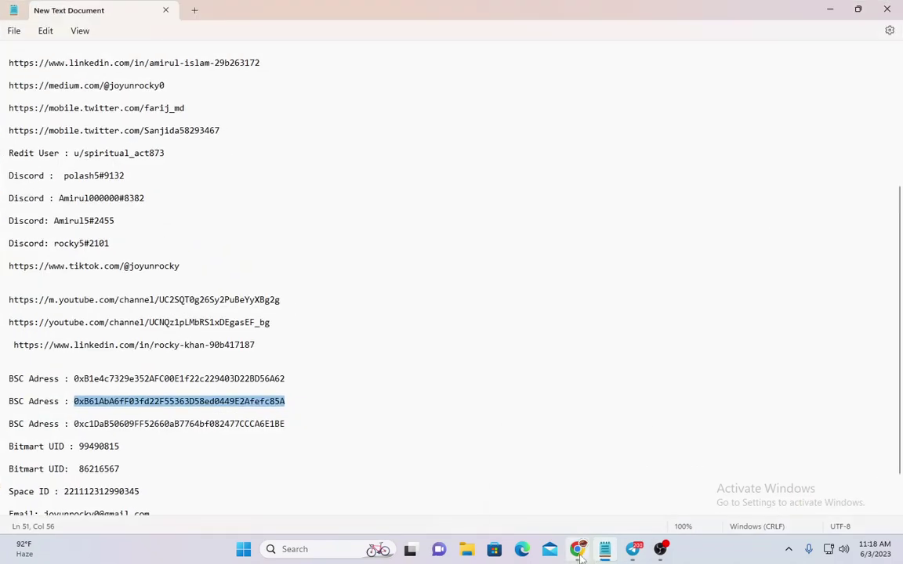
key(alt+Tab)
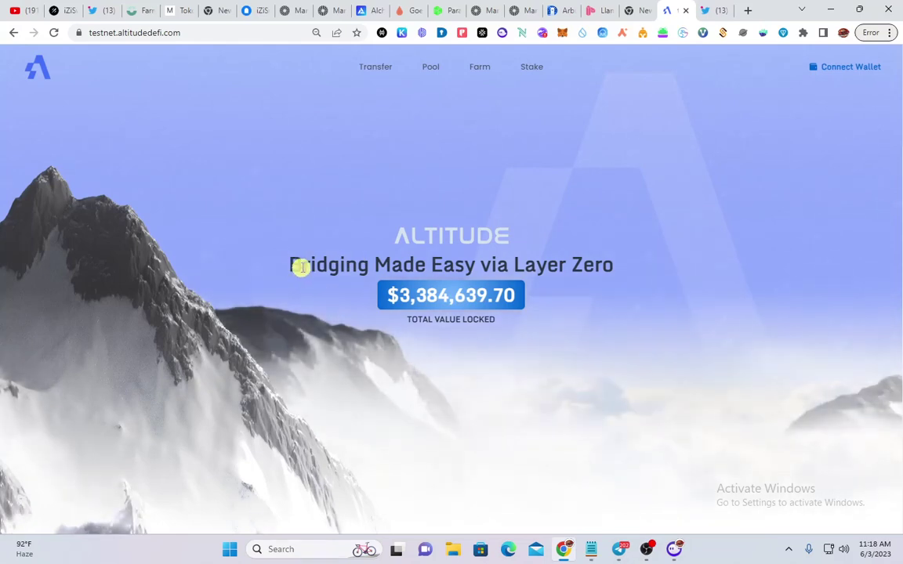
drag(492, 265, 509, 265)
click(632, 261)
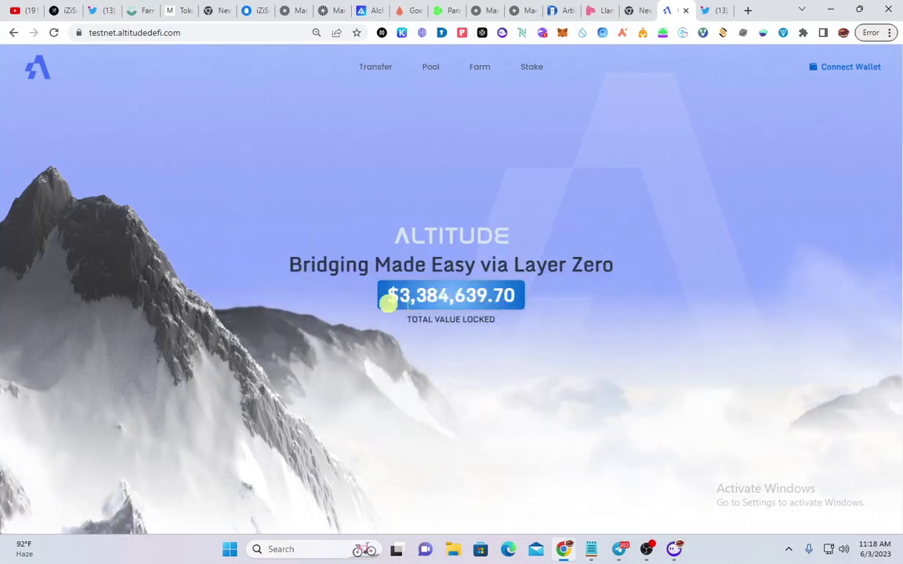
Scroll through the Pool, Farm and Stake sections and back up to the Bridging Made Easy banner
scroll(454, 341, up, 2)
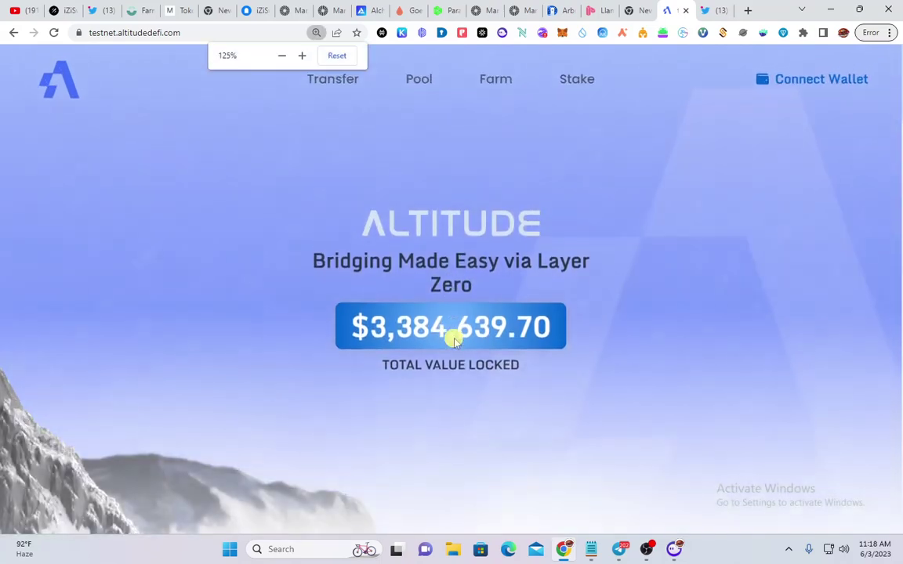
scroll(236, 290, down, 5)
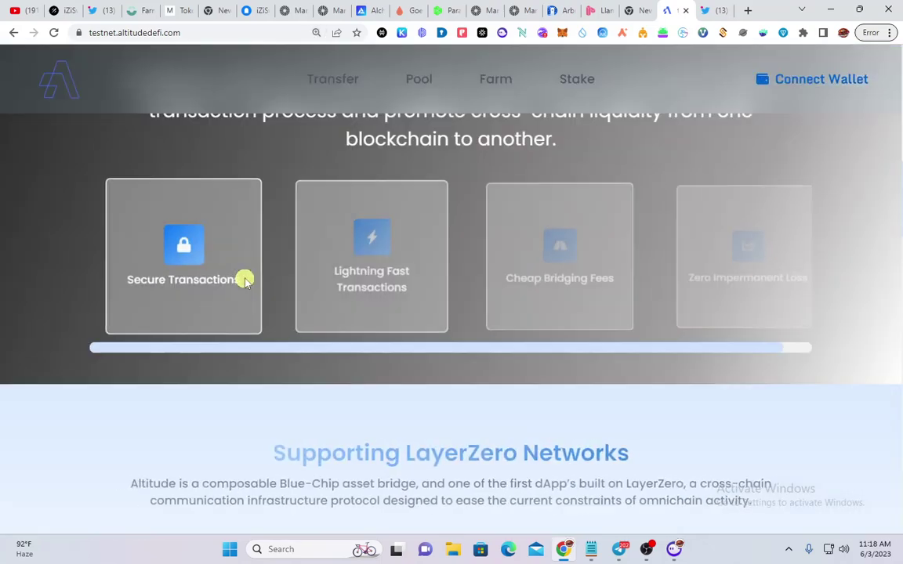
scroll(242, 279, down, 2)
scroll(244, 280, down, 5)
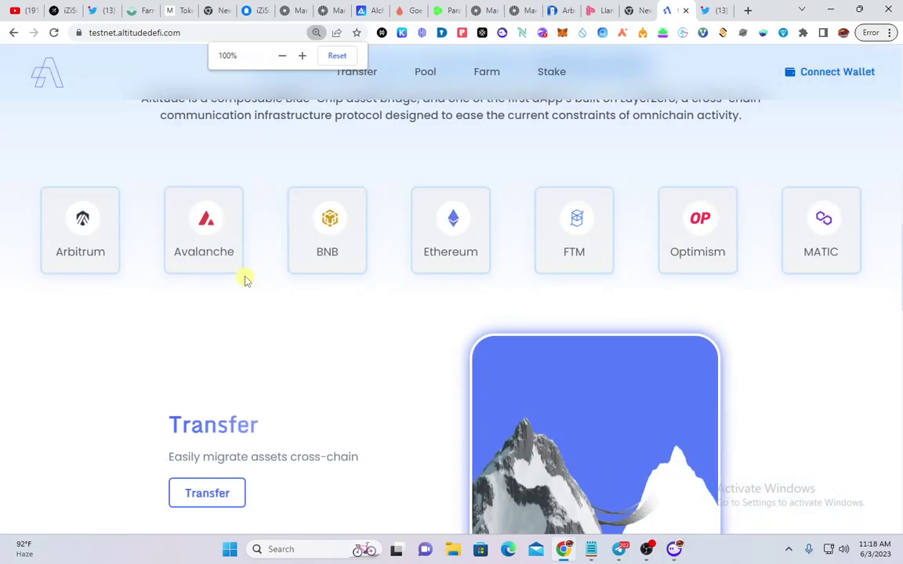
scroll(244, 278, down, 2)
scroll(317, 288, down, 8)
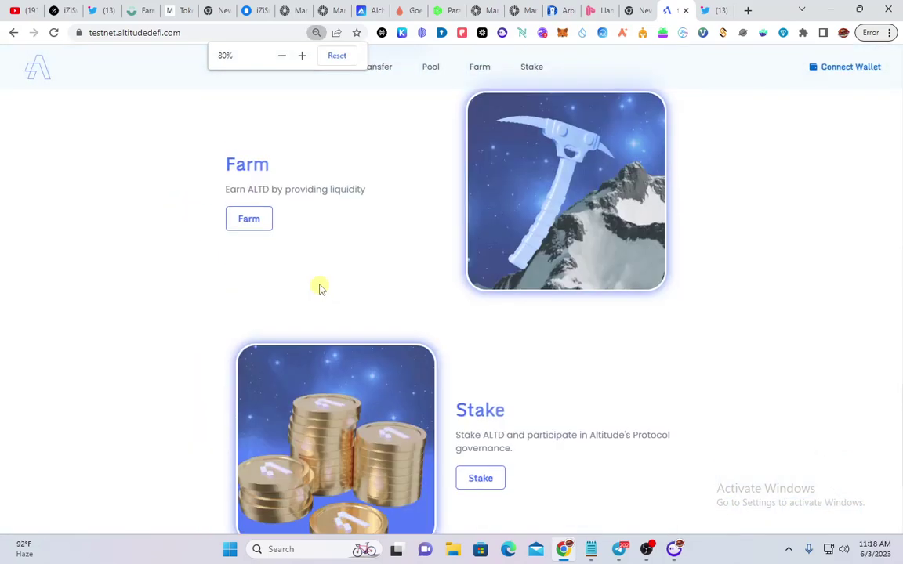
scroll(319, 284, up, 3)
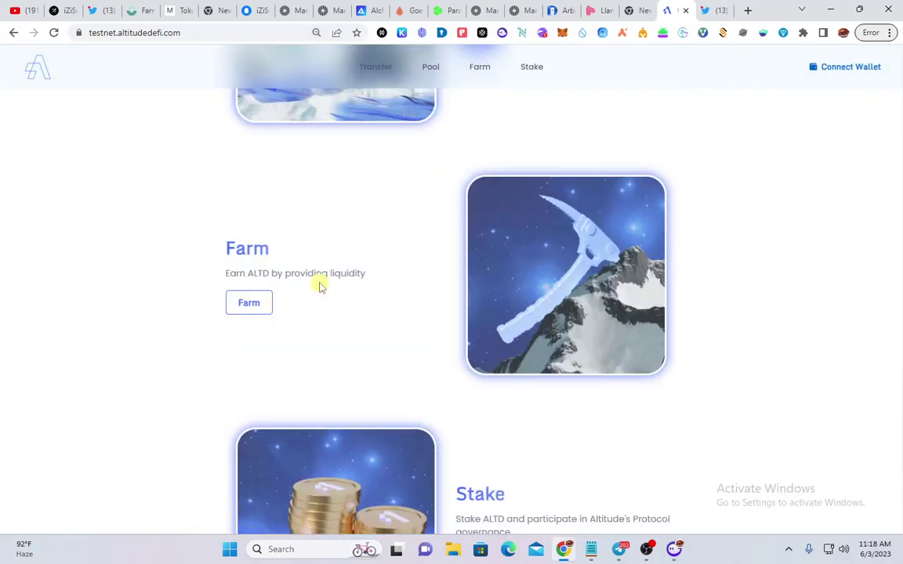
scroll(318, 283, down, 3)
scroll(244, 298, up, 7)
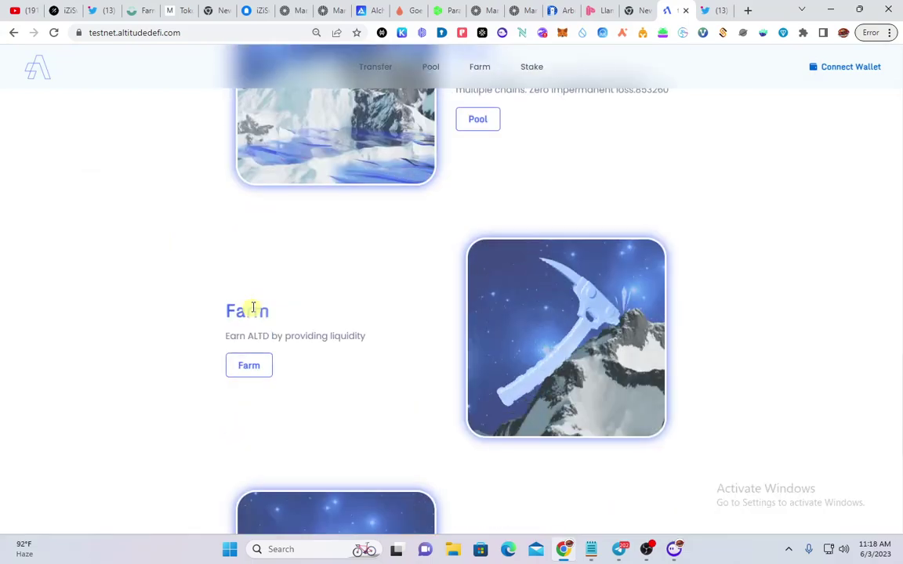
scroll(245, 288, up, 4)
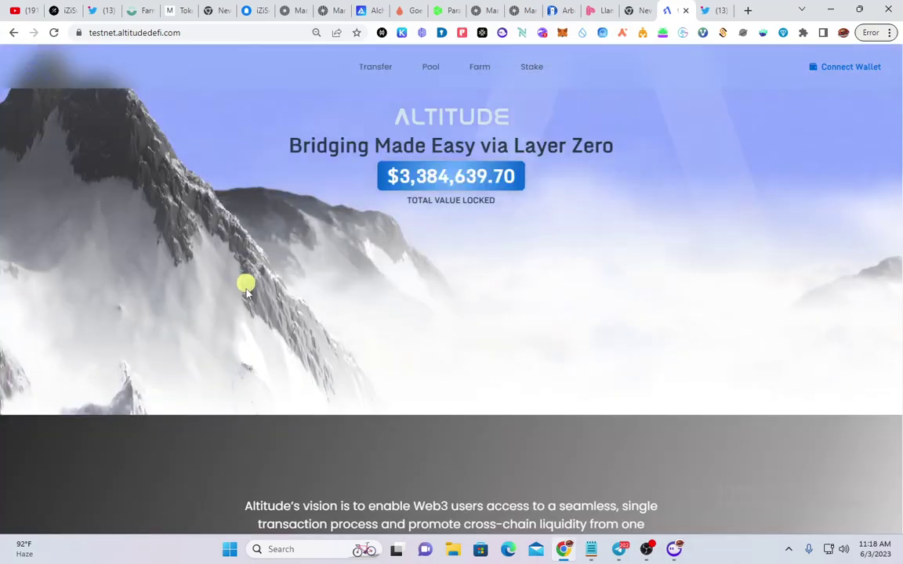
scroll(246, 284, down, 8)
scroll(243, 287, up, 1)
scroll(243, 286, up, 5)
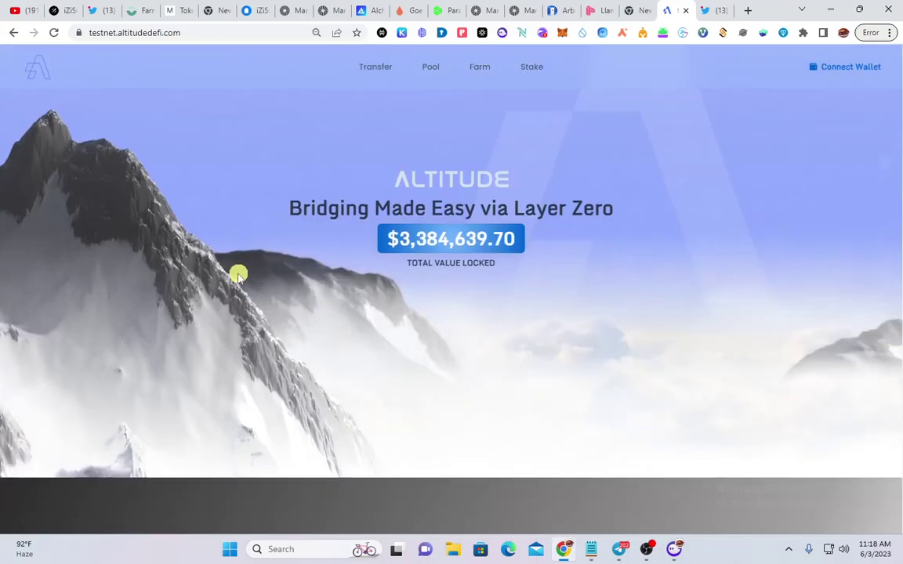
Read through Altitude's testnet announcement tweets on Twitter, then bring the Telegram window forward
click(714, 8)
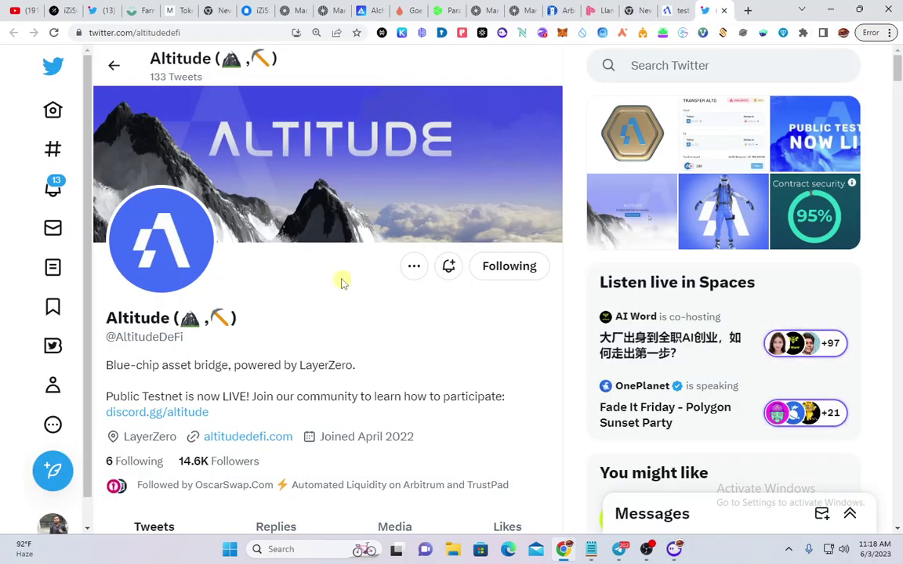
scroll(343, 282, down, 8)
scroll(257, 279, up, 1)
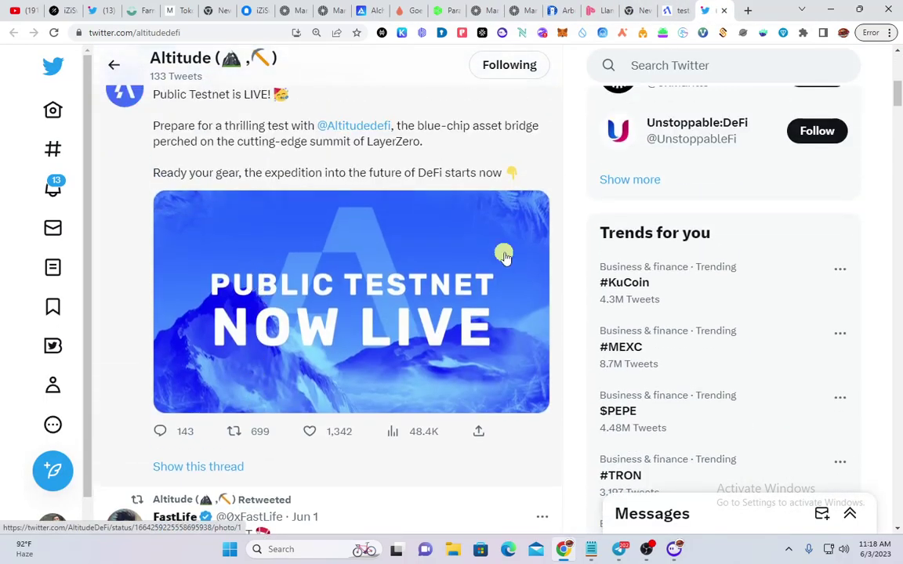
scroll(251, 291, down, 5)
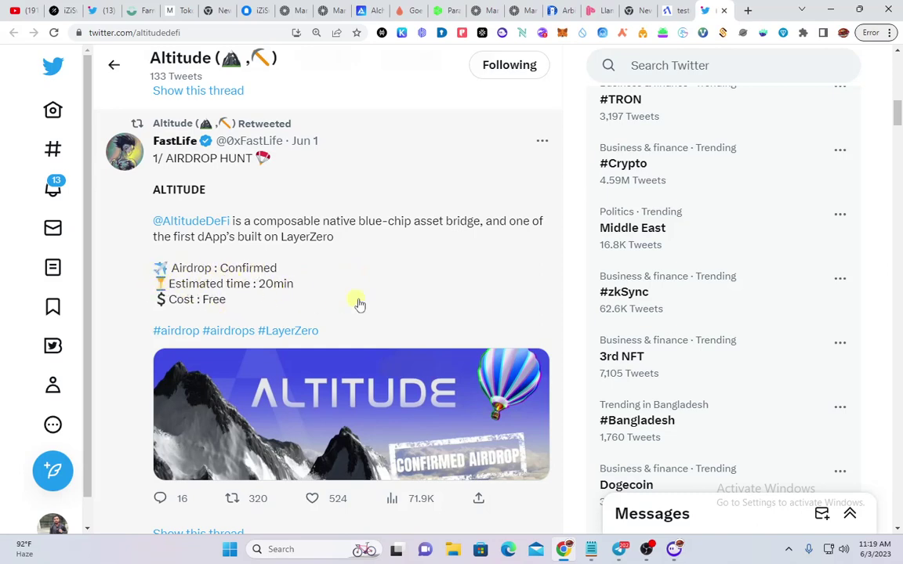
scroll(359, 304, down, 15)
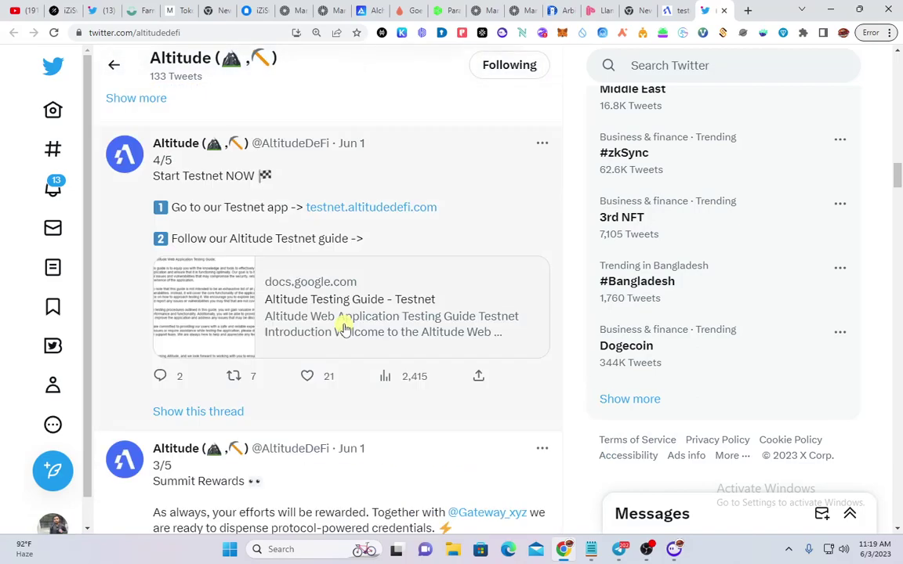
scroll(343, 329, down, 10)
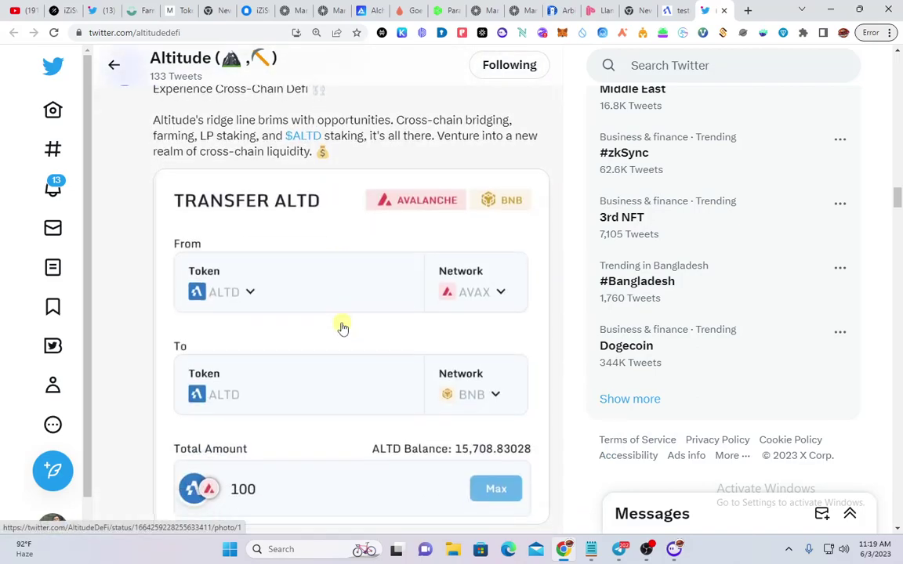
scroll(342, 328, down, 8)
scroll(343, 327, down, 10)
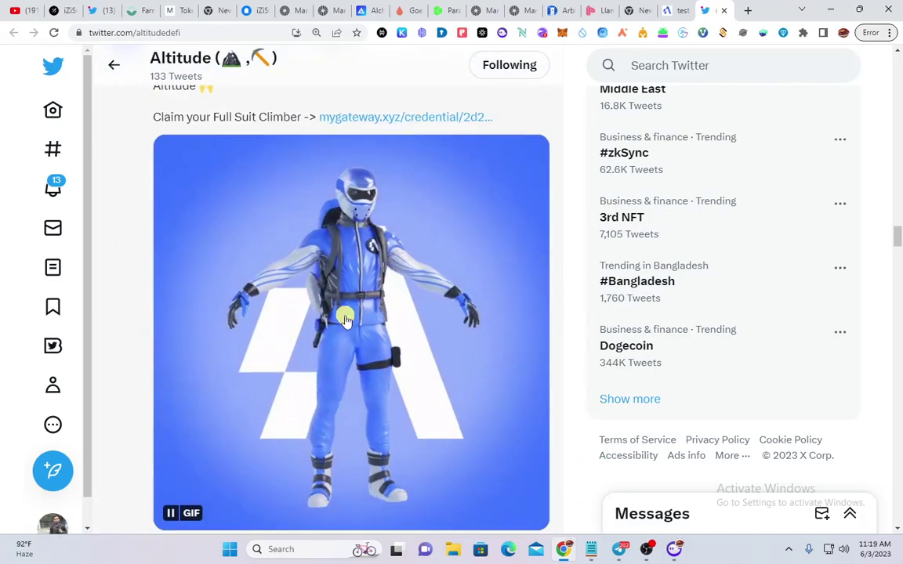
click(618, 549)
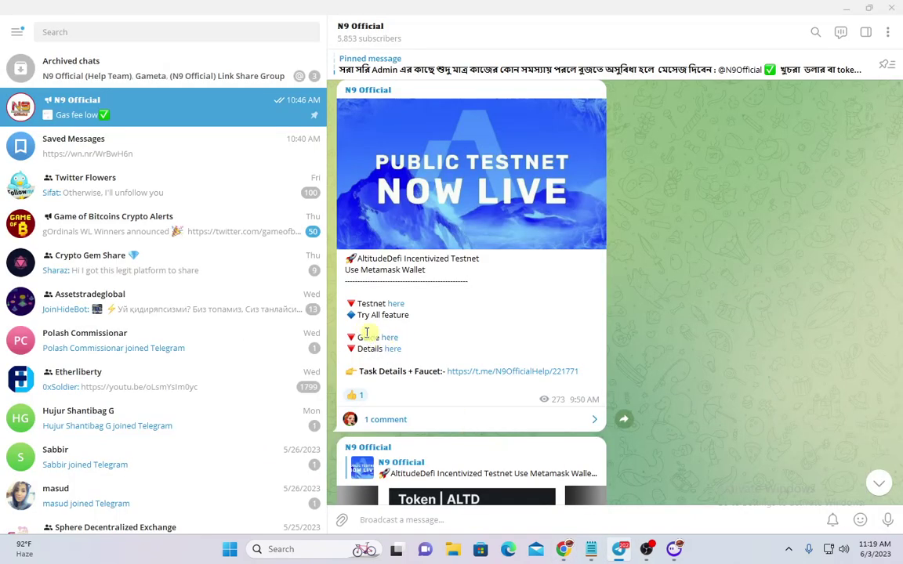
Select the post's Guide and Details lines, start a reply, then cancel it and clear the selection
drag(356, 333, 402, 350)
right_click(402, 350)
click(435, 357)
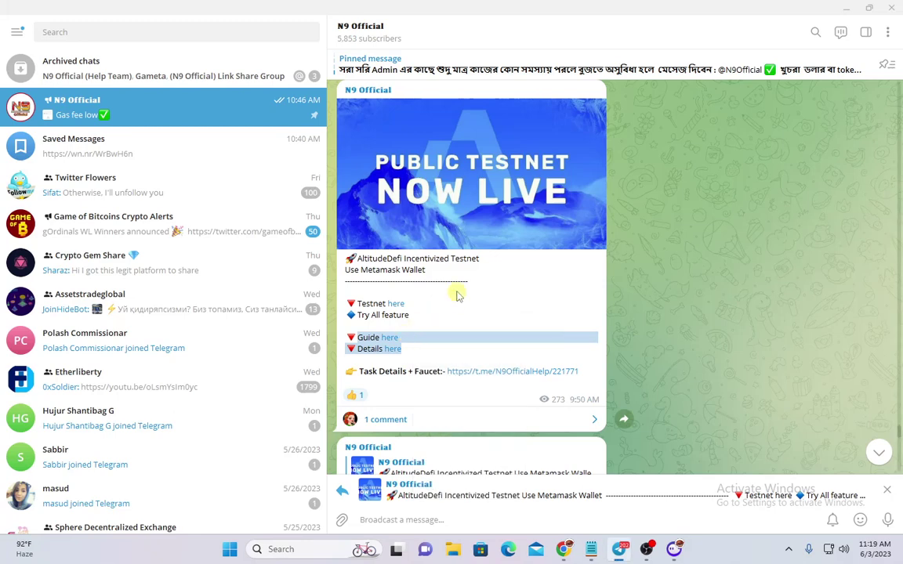
click(892, 495)
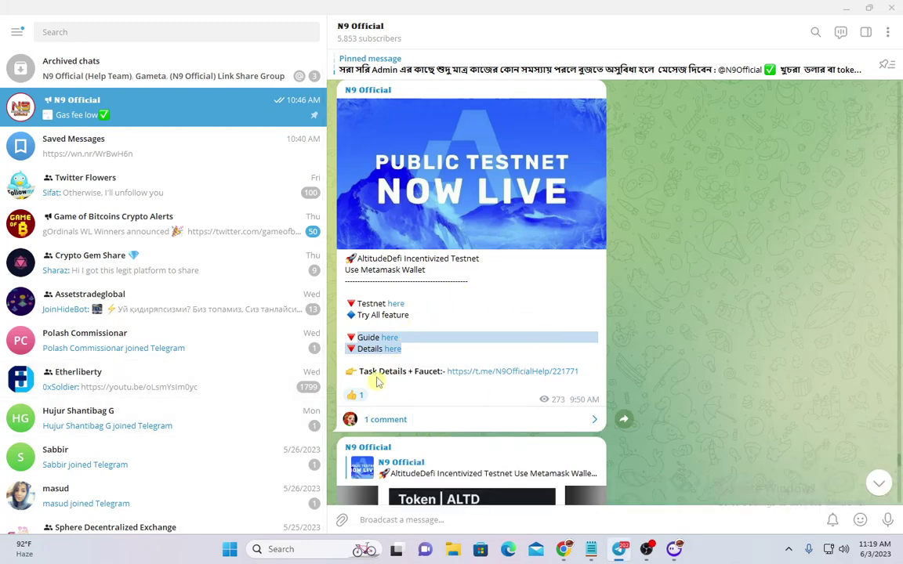
click(406, 351)
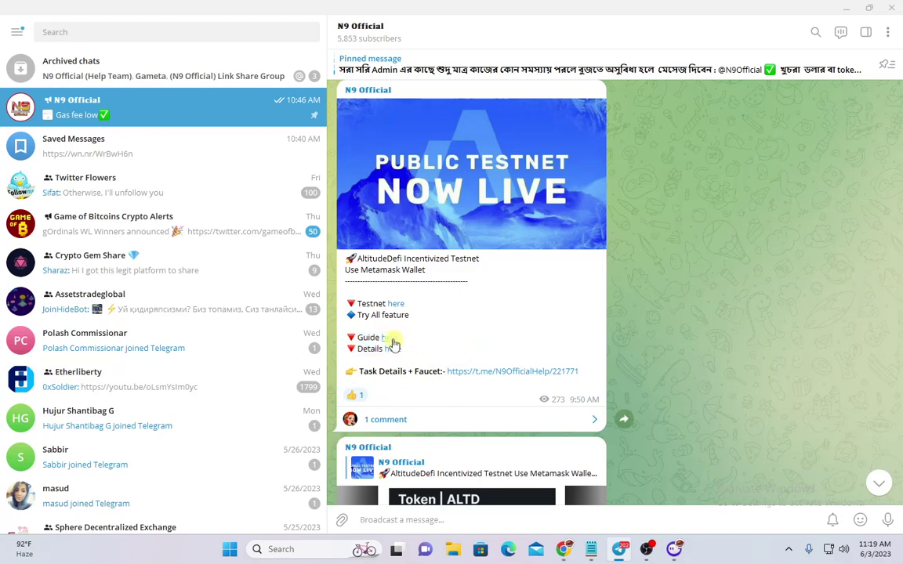
Copy the Guide link and load it in a new Chrome tab
right_click(393, 344)
click(464, 420)
key(alt+Tab)
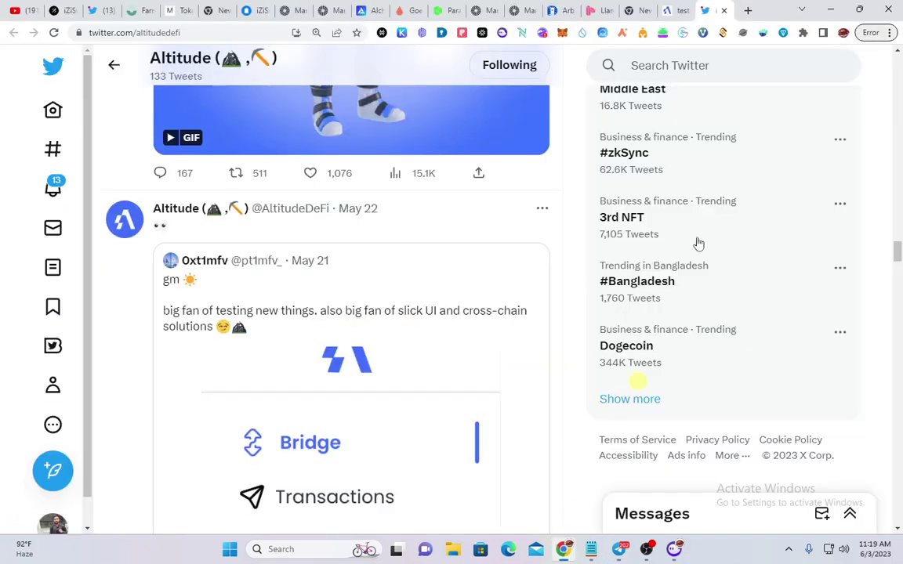
click(746, 14)
key(ctrl+v)
key(Return)
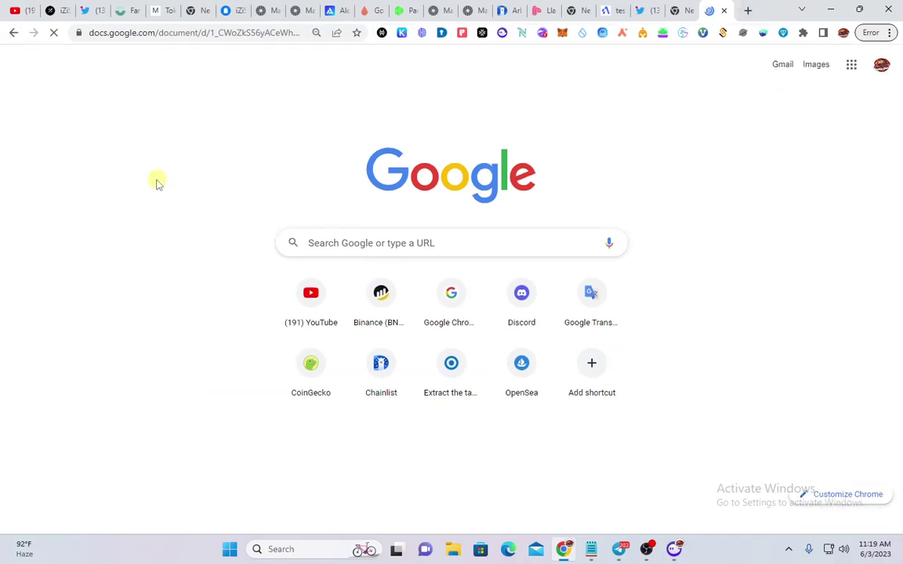
Settle the guide's zoom at 90% and dismiss the work-offline suggestion
scroll(518, 268, down, 4)
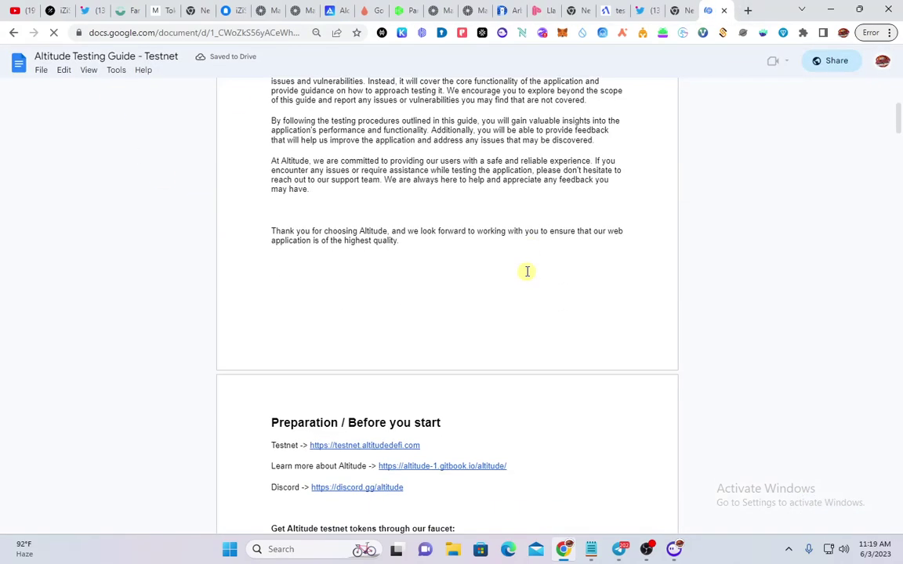
scroll(528, 271, down, 4)
scroll(526, 273, up, 2)
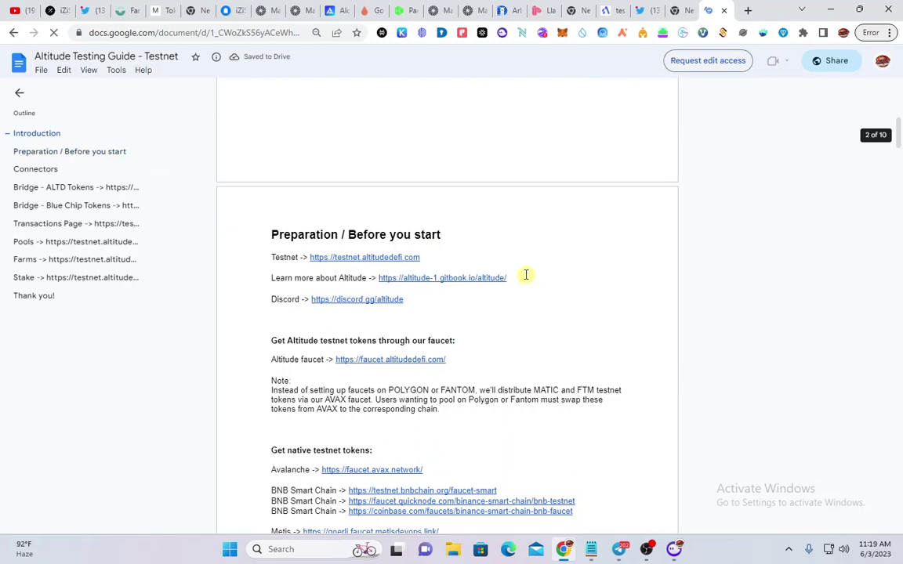
key(ctrl+minus)
key(ctrl+minus)
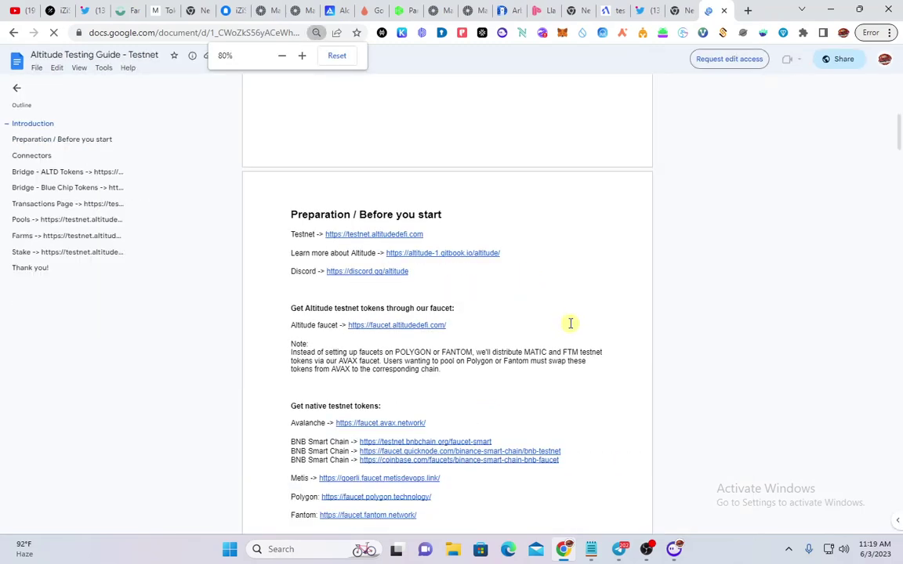
scroll(554, 309, down, 2)
scroll(549, 309, up, 1)
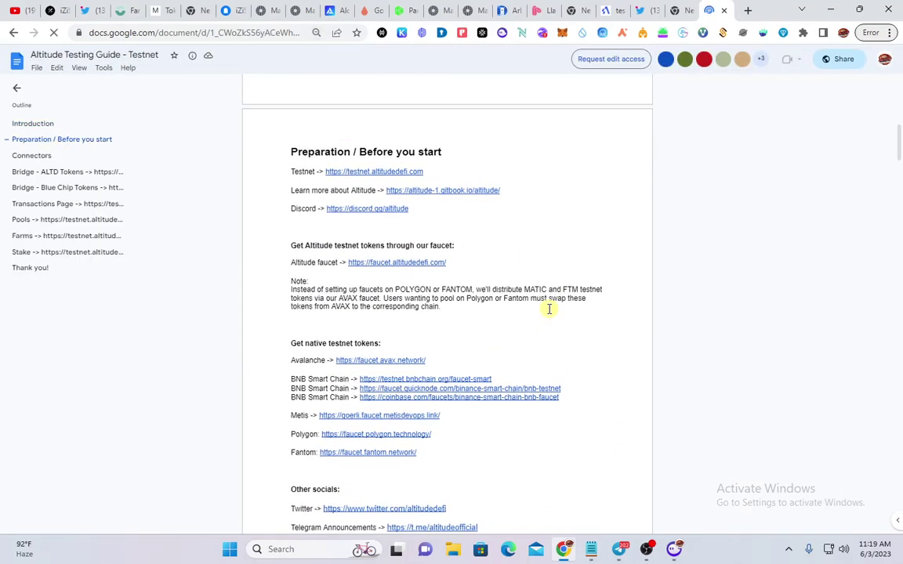
key(ctrl+plus)
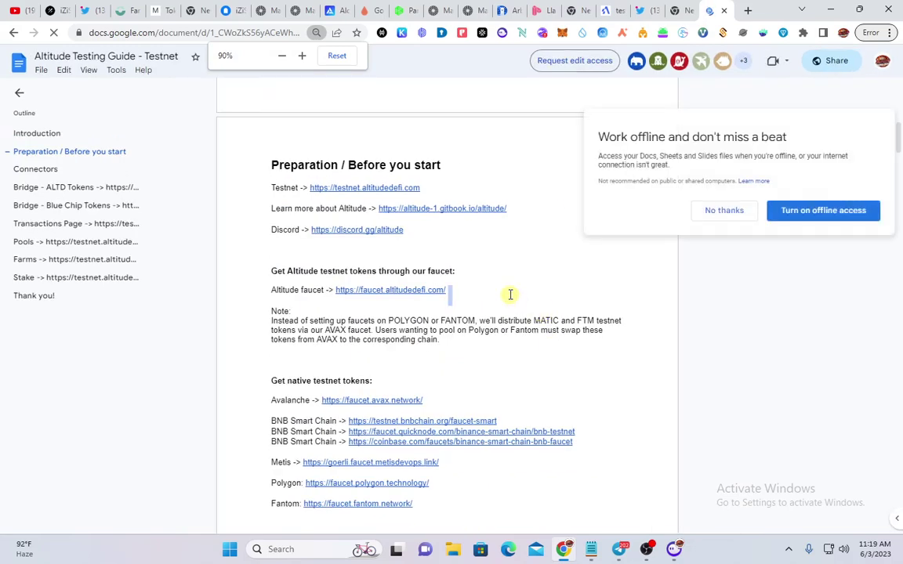
scroll(549, 336, down, 1)
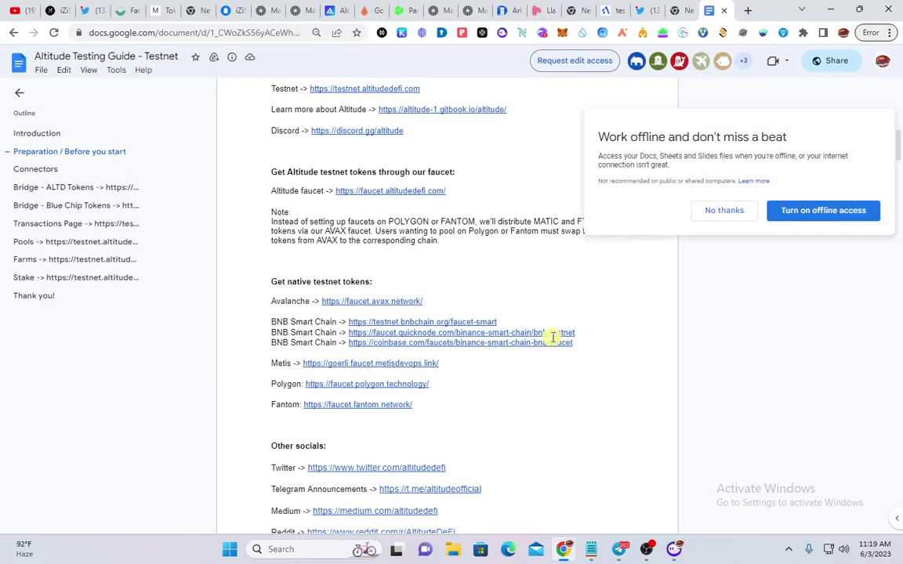
scroll(644, 306, up, 1)
click(724, 211)
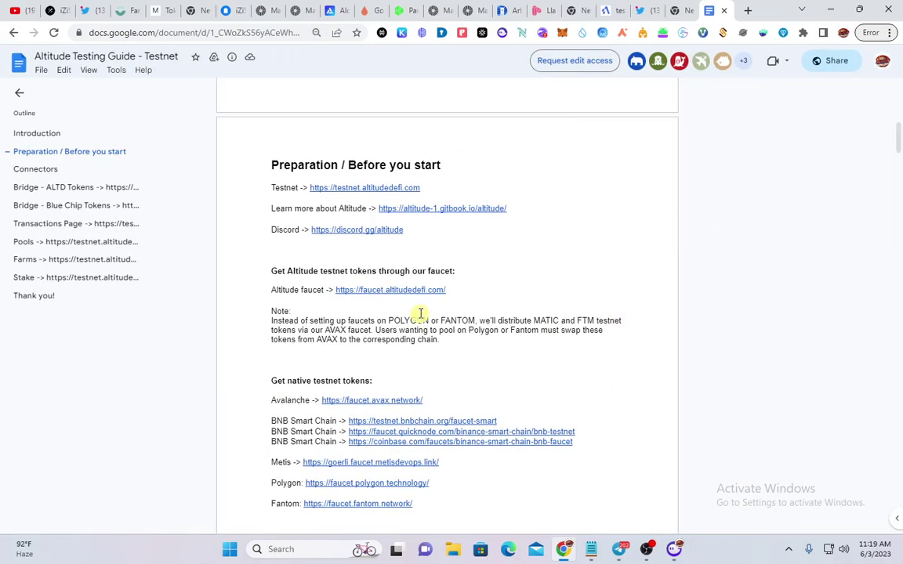
Scroll to the Preparation section, highlighting it from the heading through the Discord line
scroll(401, 330, down, 2)
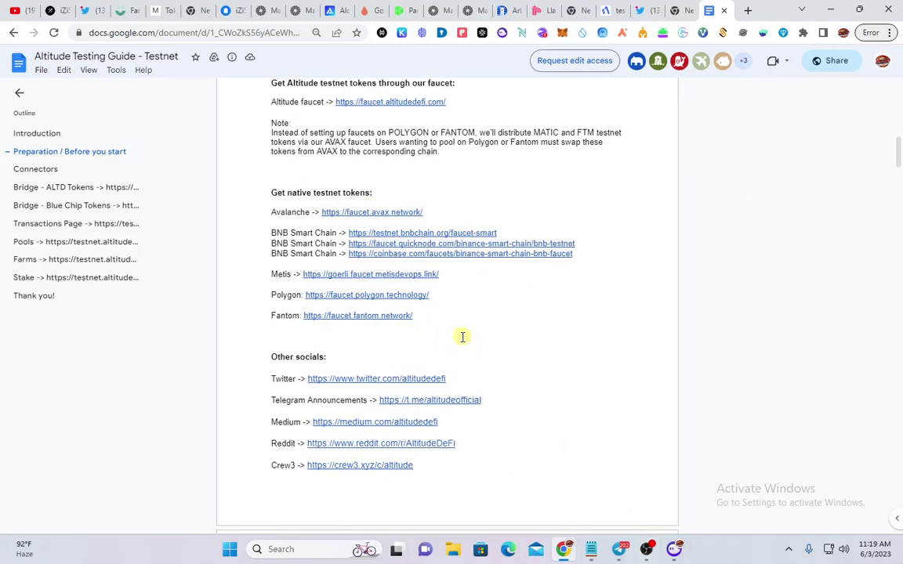
scroll(461, 345, up, 2)
scroll(462, 343, down, 2)
scroll(508, 358, up, 2)
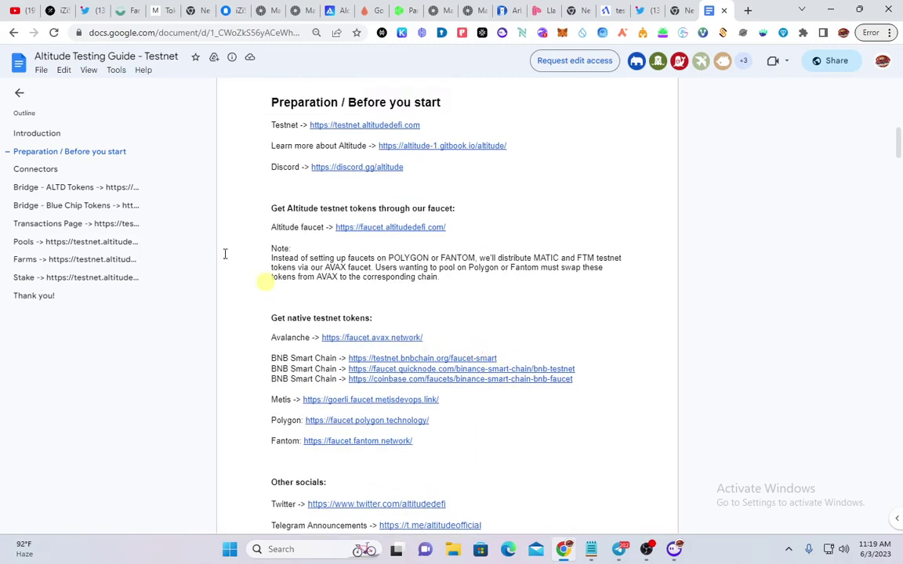
scroll(433, 309, up, 1)
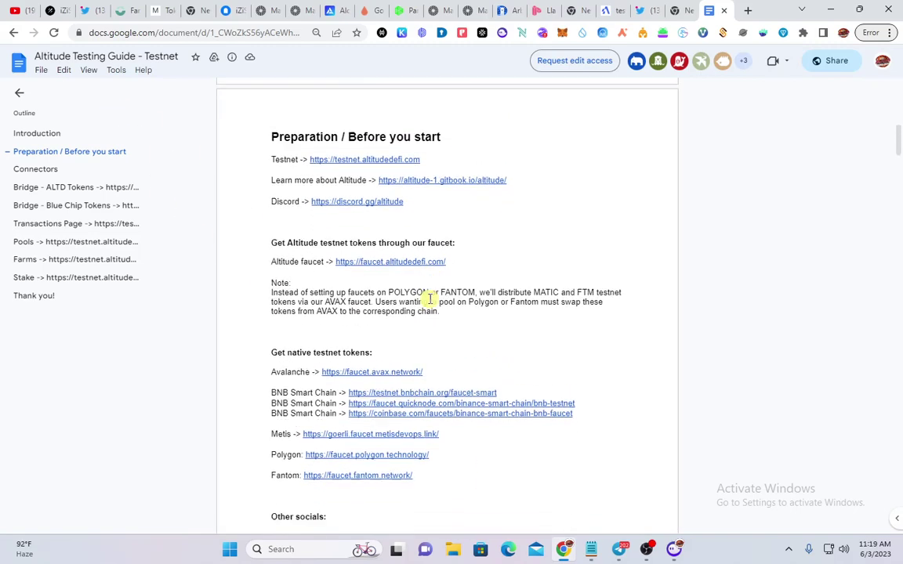
scroll(430, 302, down, 1)
scroll(326, 308, up, 1)
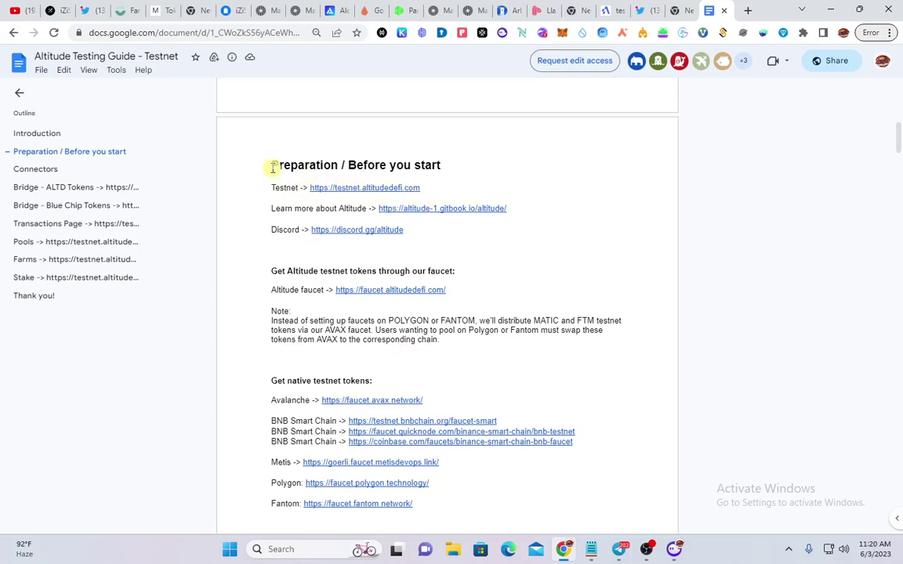
drag(273, 167, 512, 242)
right_click(512, 243)
click(484, 243)
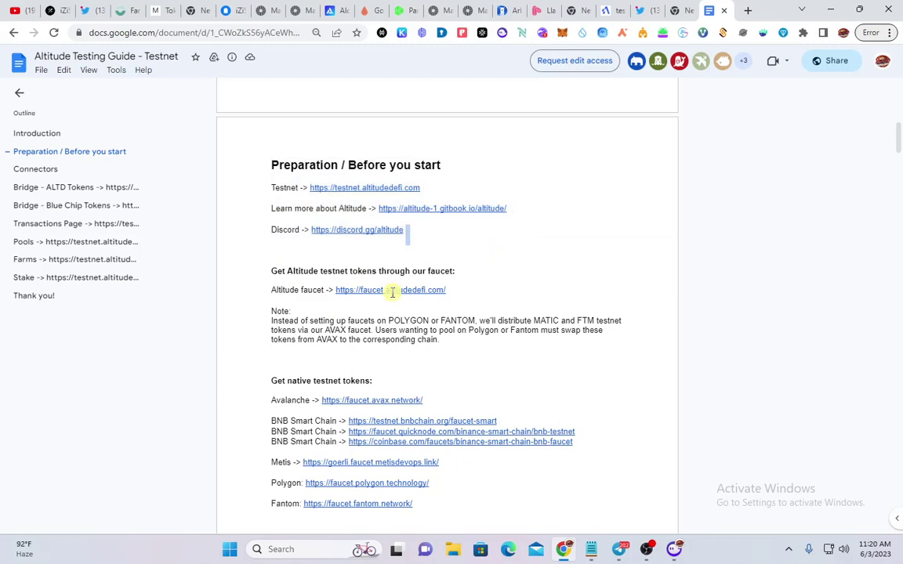
Scroll to the faucet list and highlight it from the note through the Fantom faucet line
scroll(252, 206, down, 1)
scroll(549, 292, up, 1)
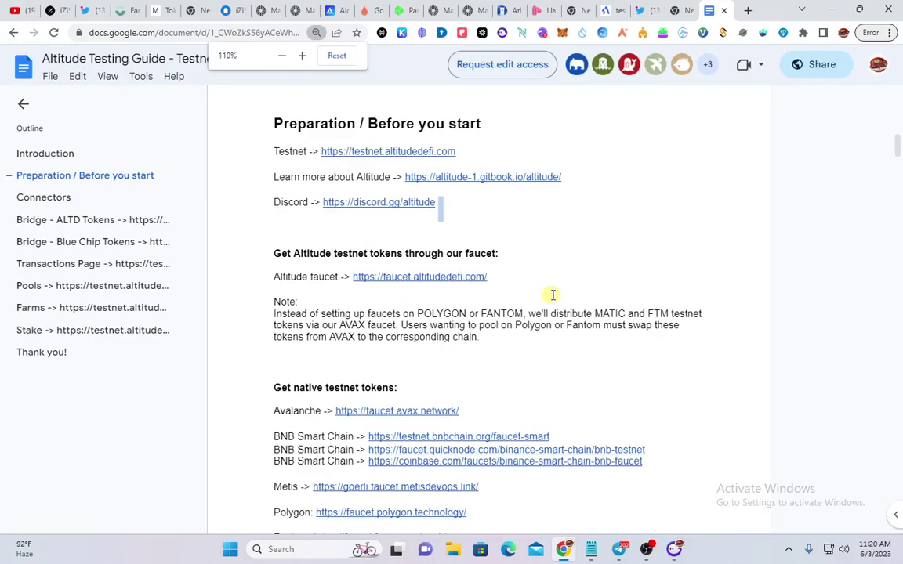
scroll(550, 294, down, 3)
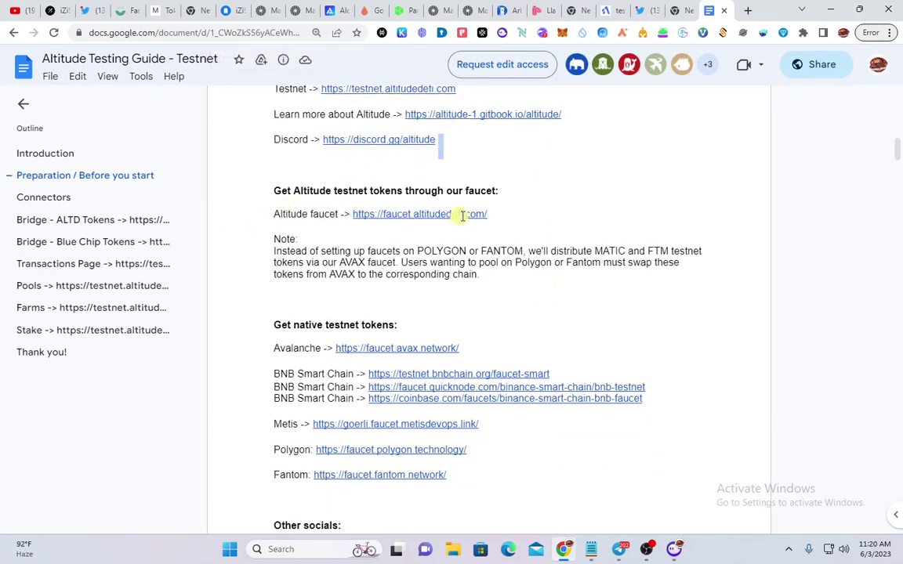
scroll(424, 334, down, 2)
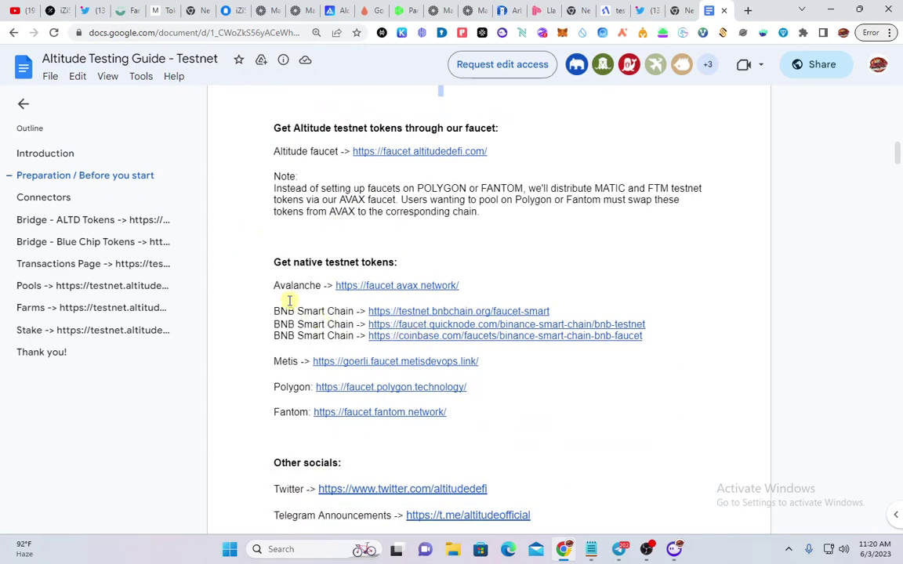
drag(304, 176, 557, 416)
click(556, 416)
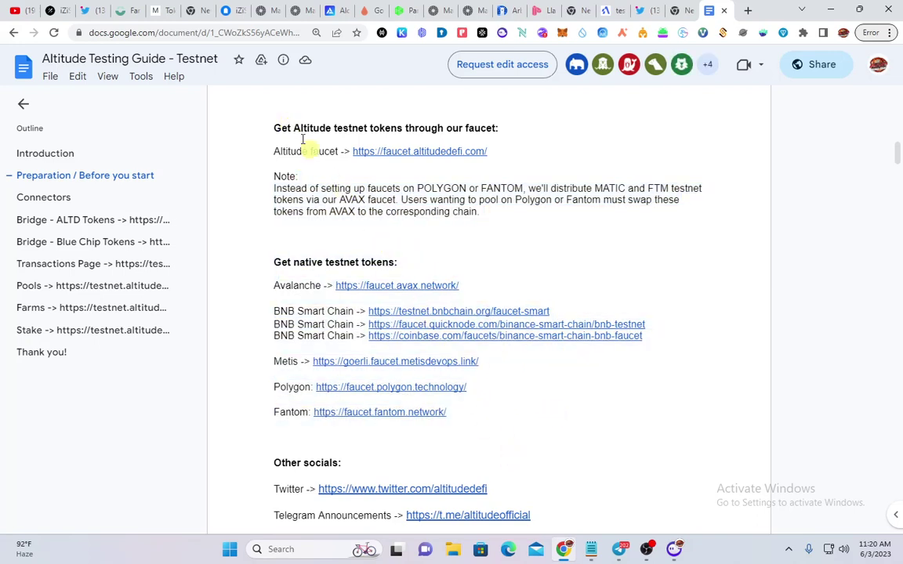
Open the Altitude and Avalanche faucet links in new tabs
click(427, 152)
click(447, 172)
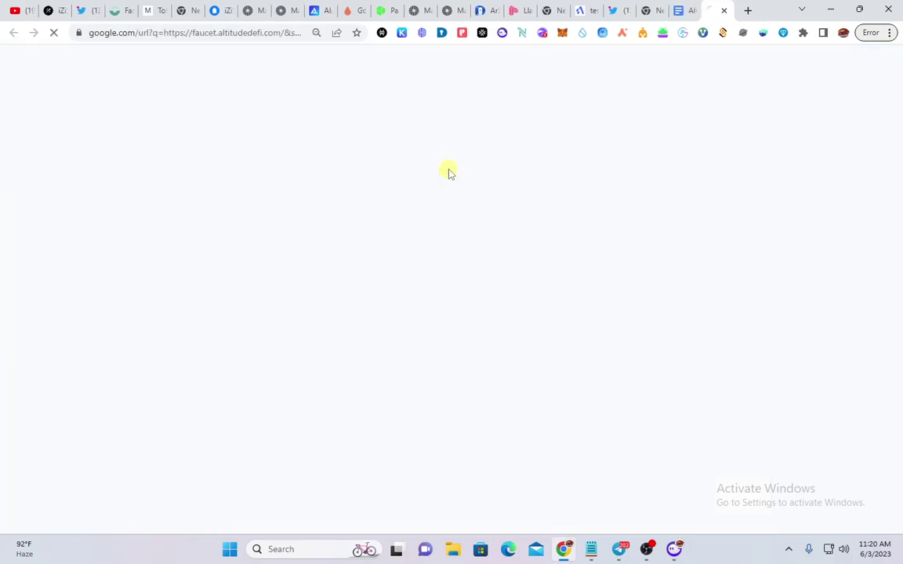
key(ctrl+shift+Tab)
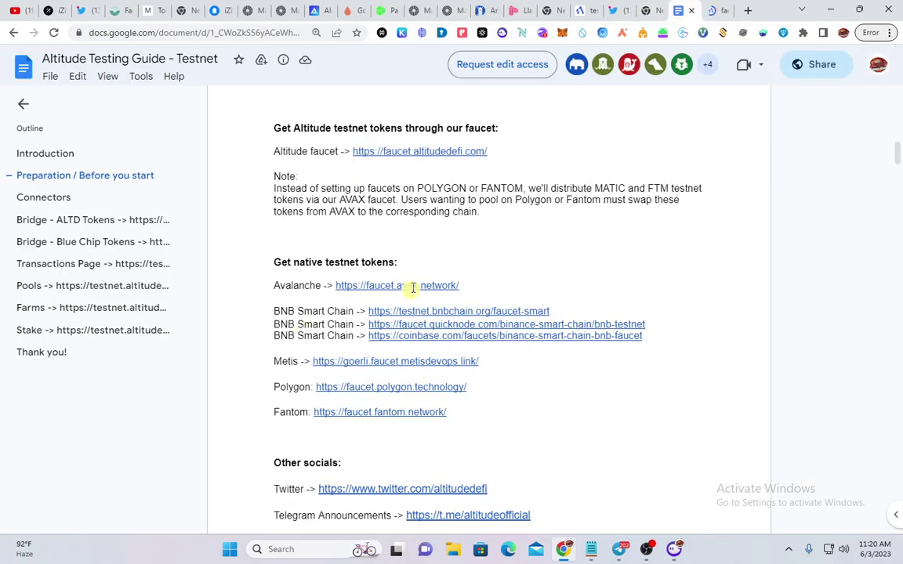
click(413, 287)
click(441, 311)
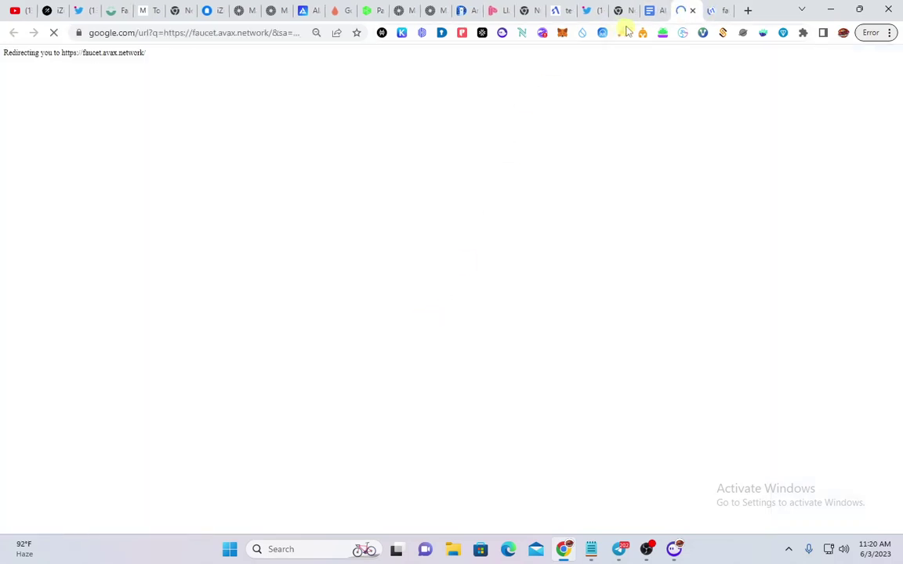
key(ctrl+shift+Tab)
Open the three BNB faucet links, first, quicknode and coinbase, in new tabs
click(466, 311)
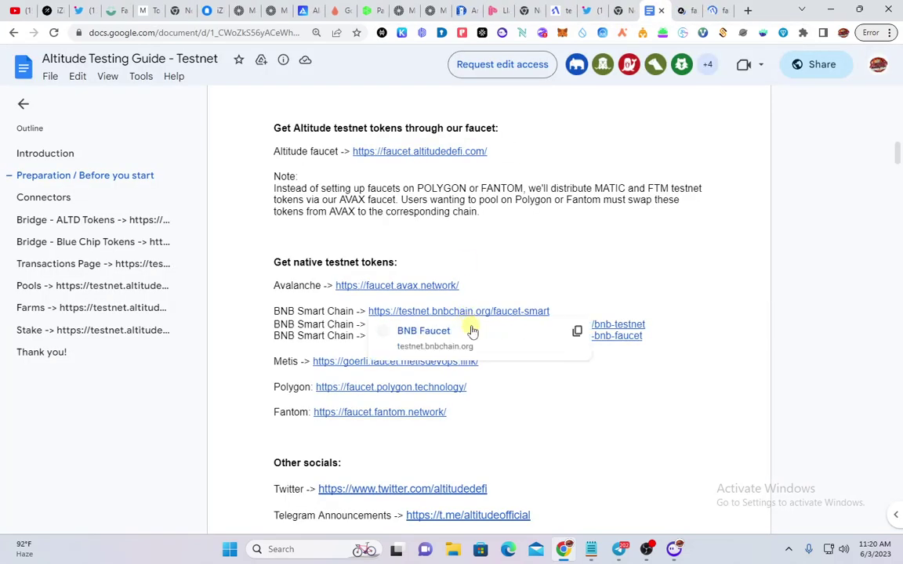
click(469, 329)
click(624, 11)
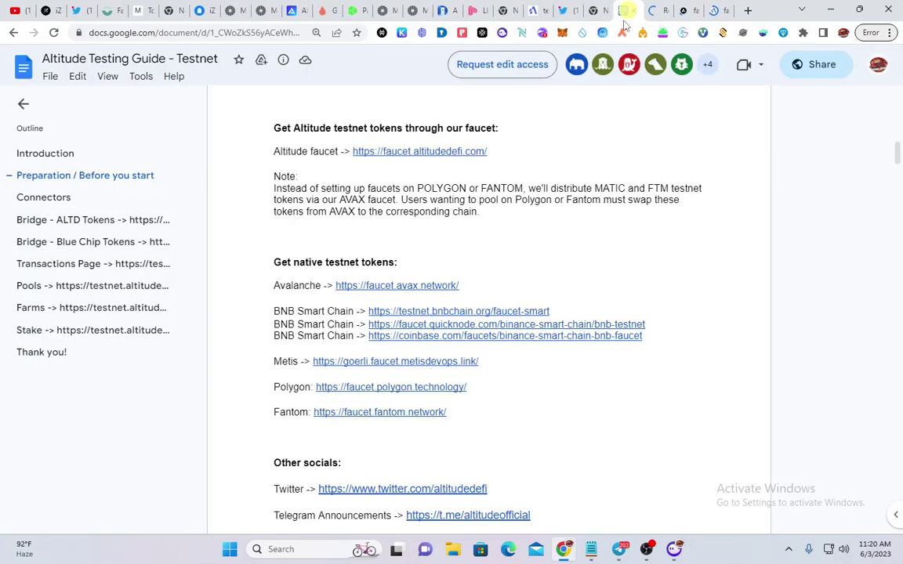
click(501, 324)
click(490, 346)
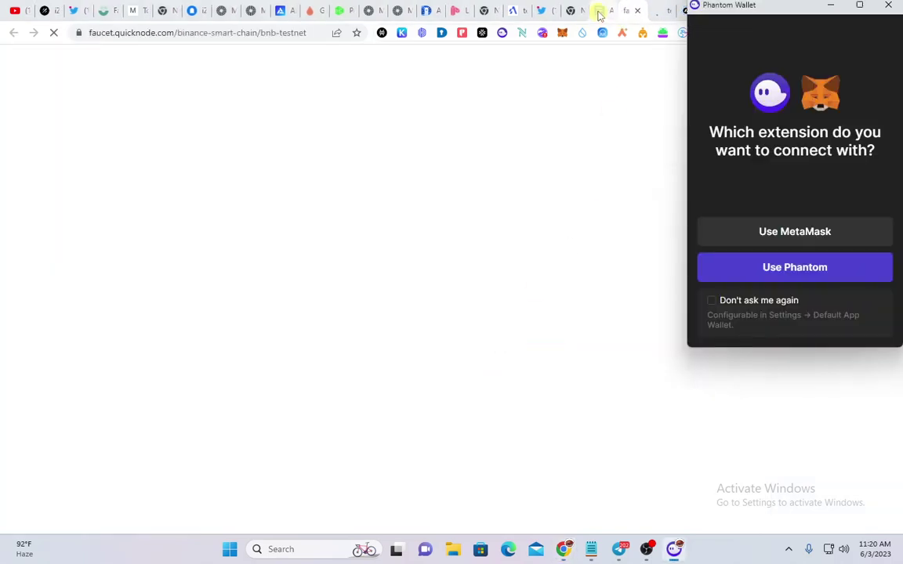
click(602, 11)
click(455, 336)
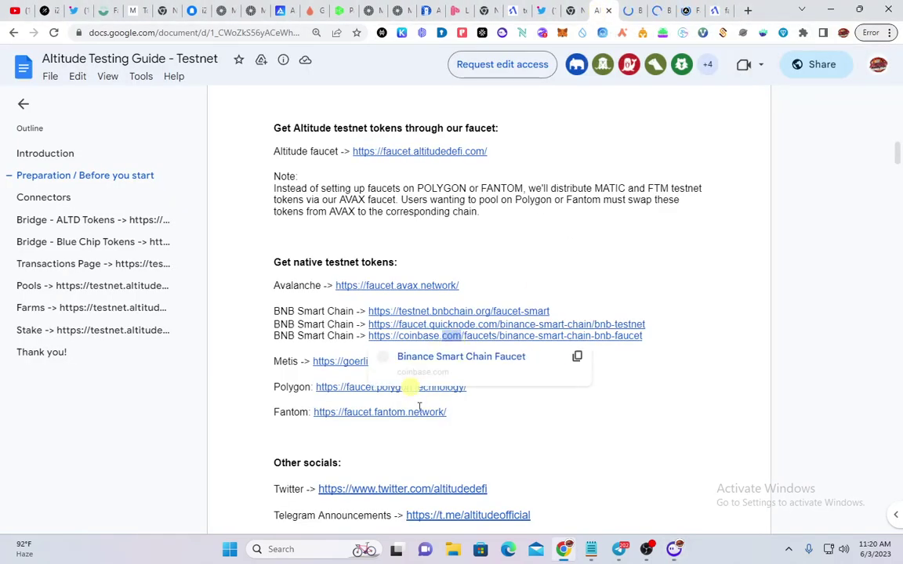
click(518, 435)
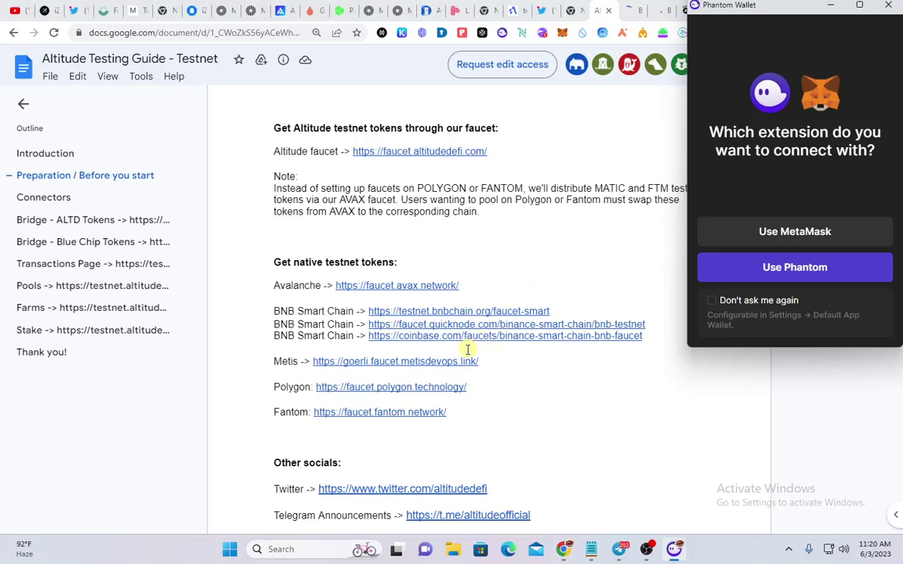
click(539, 395)
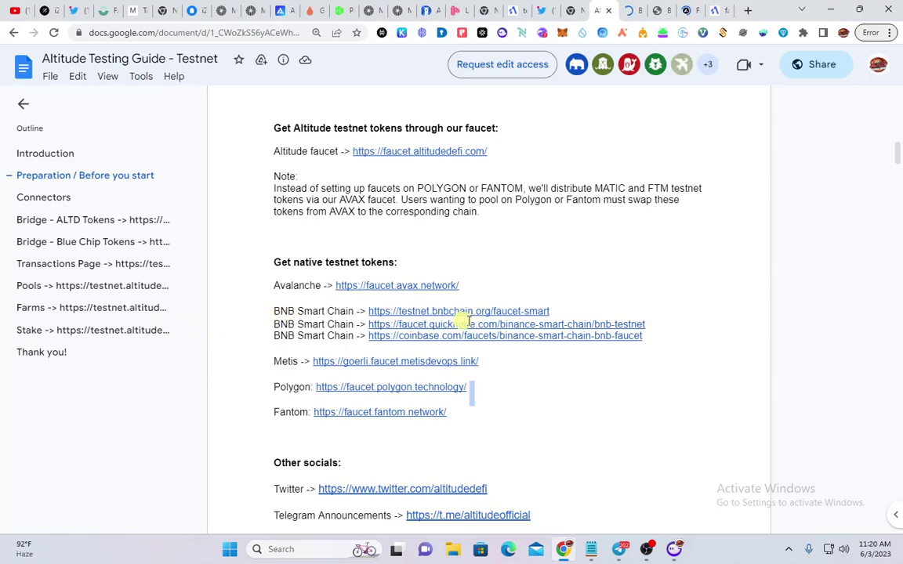
click(519, 339)
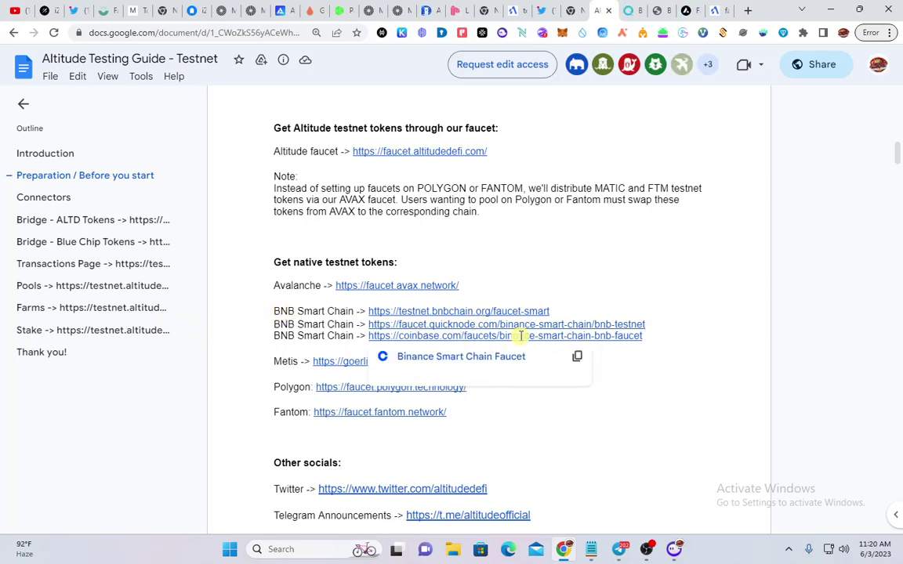
click(498, 358)
click(576, 11)
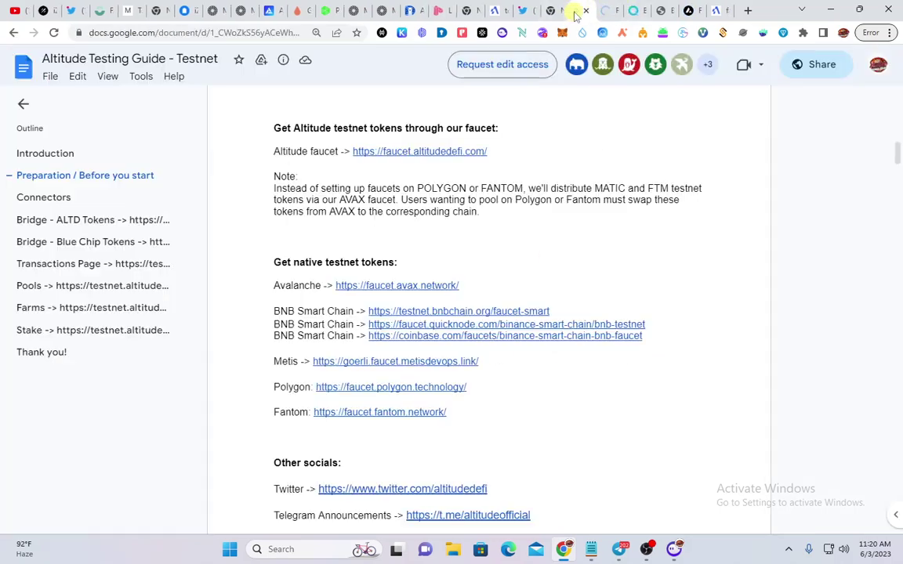
Open the Polygon, Fantom and Metis faucet links in new tabs
scroll(329, 325, down, 3)
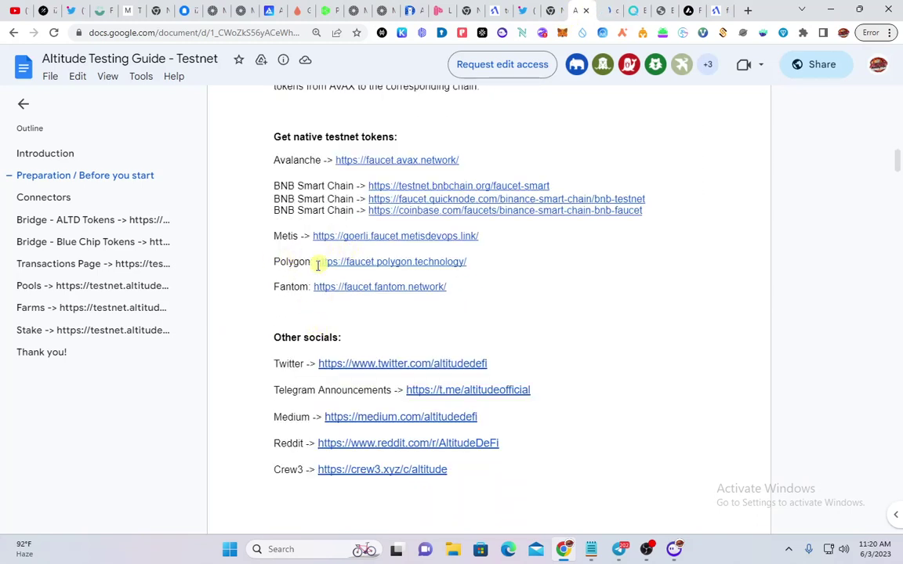
right_click(430, 267)
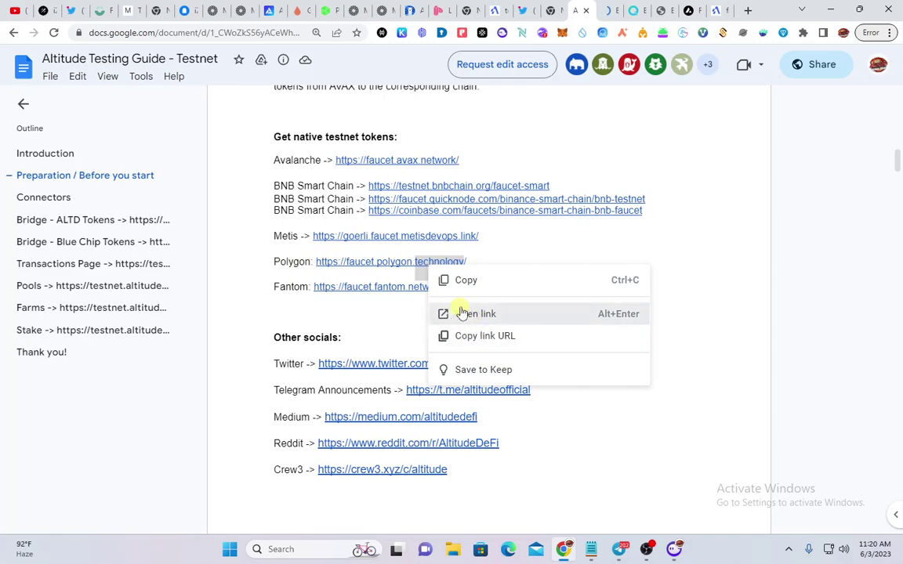
click(461, 313)
click(560, 10)
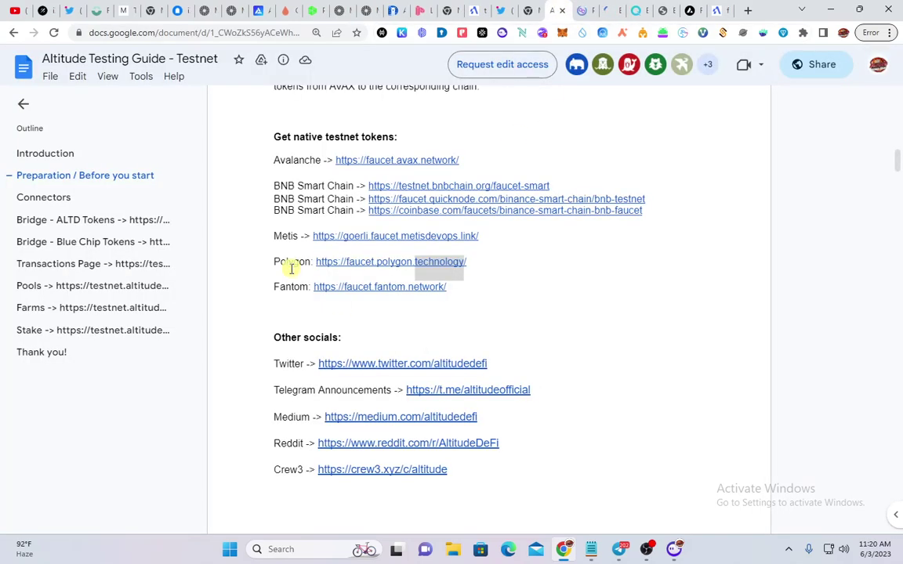
double_click(349, 288)
click(373, 308)
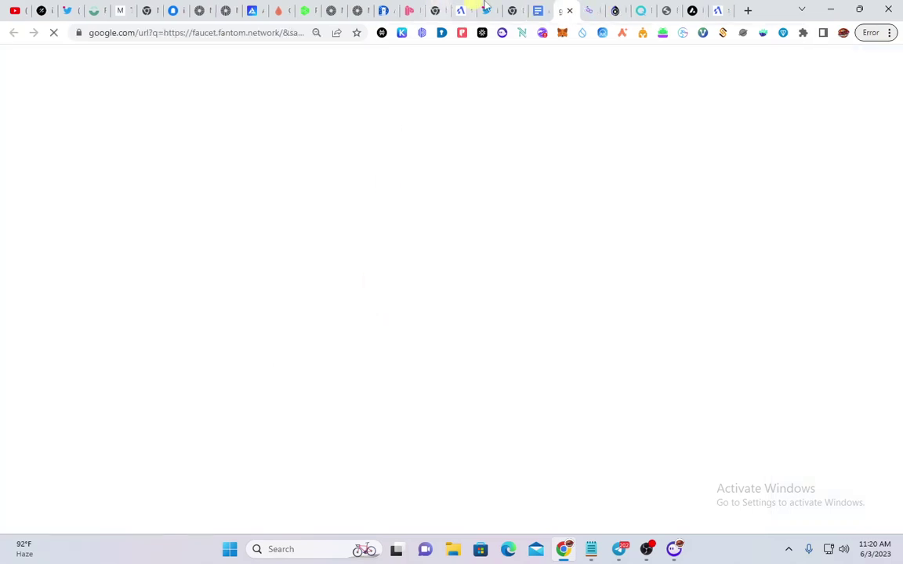
click(543, 16)
click(352, 236)
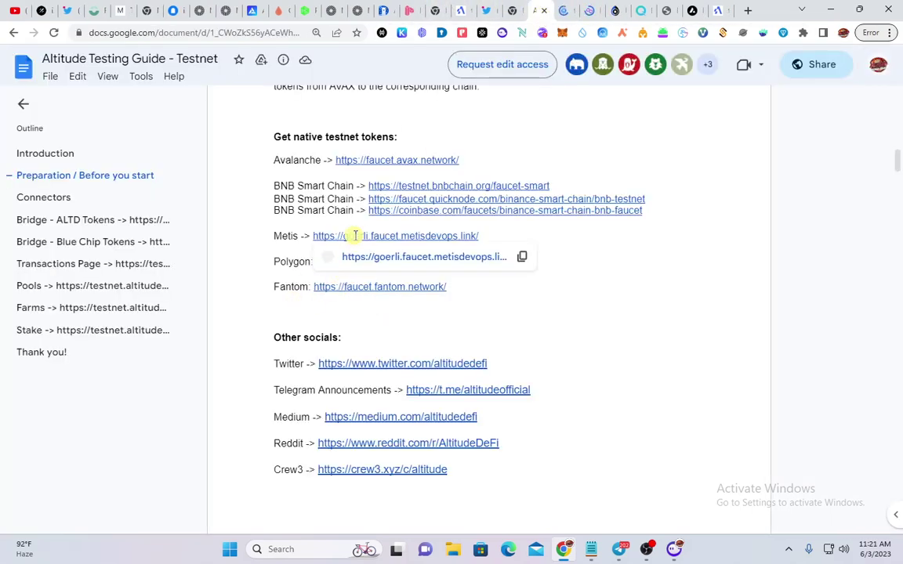
click(369, 257)
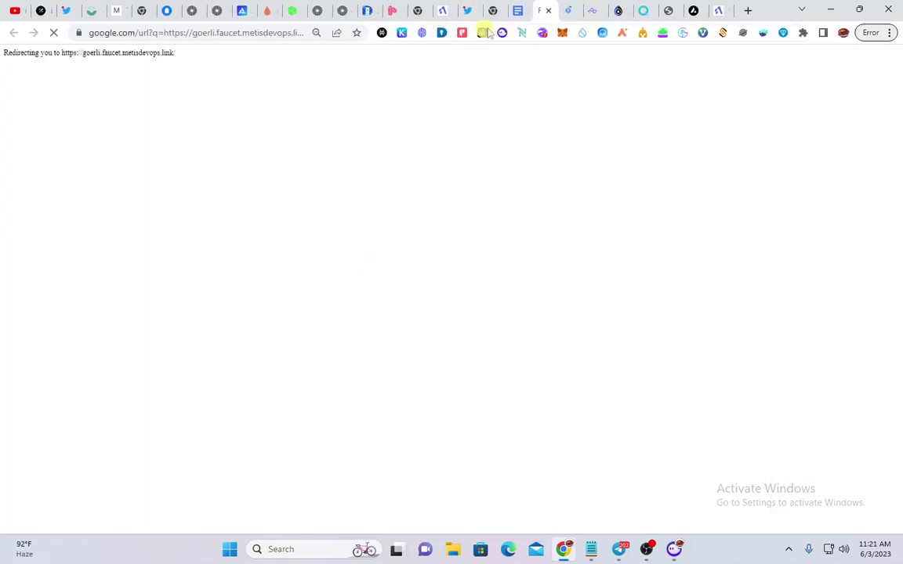
click(518, 11)
scroll(371, 330, up, 3)
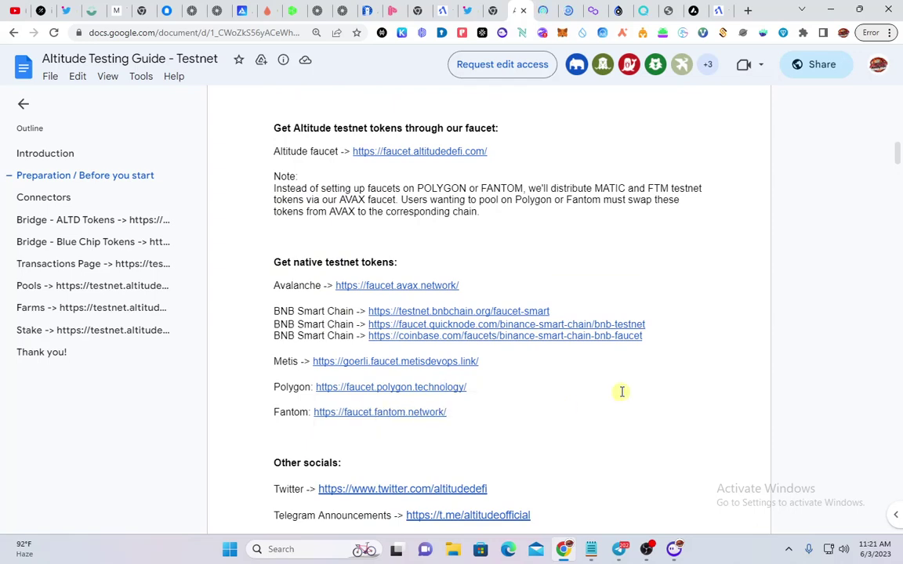
scroll(622, 392, down, 1)
scroll(622, 392, up, 1)
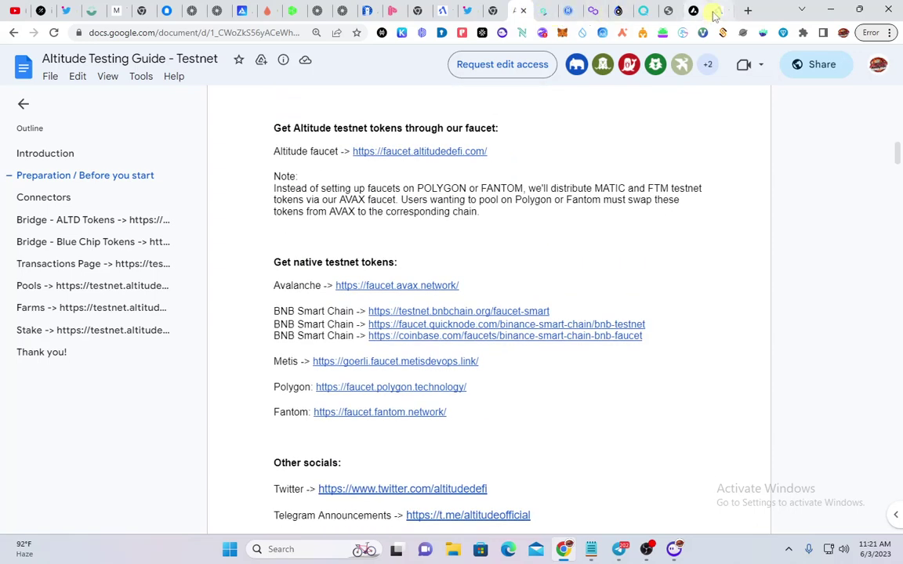
Connect MetaMask to the Altitude faucet, retrying the connection once
click(717, 10)
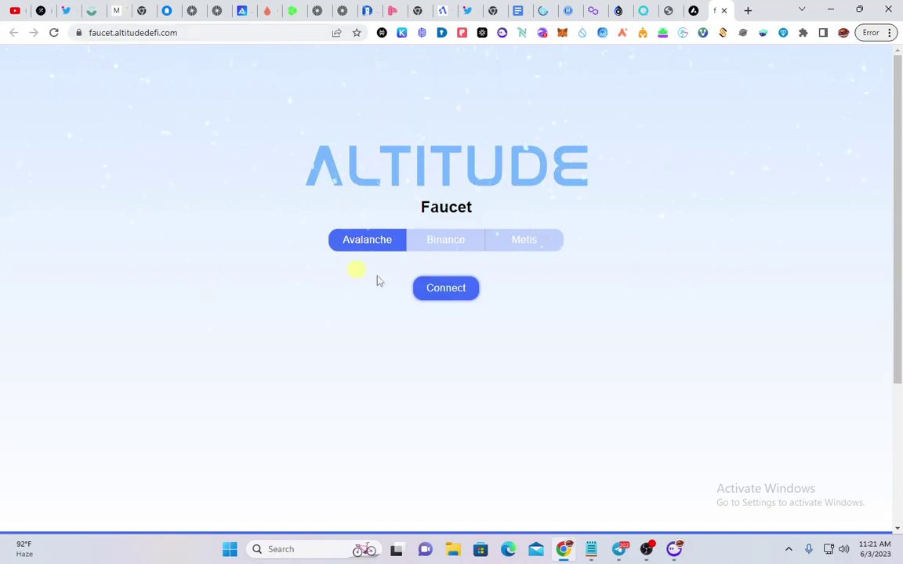
click(464, 288)
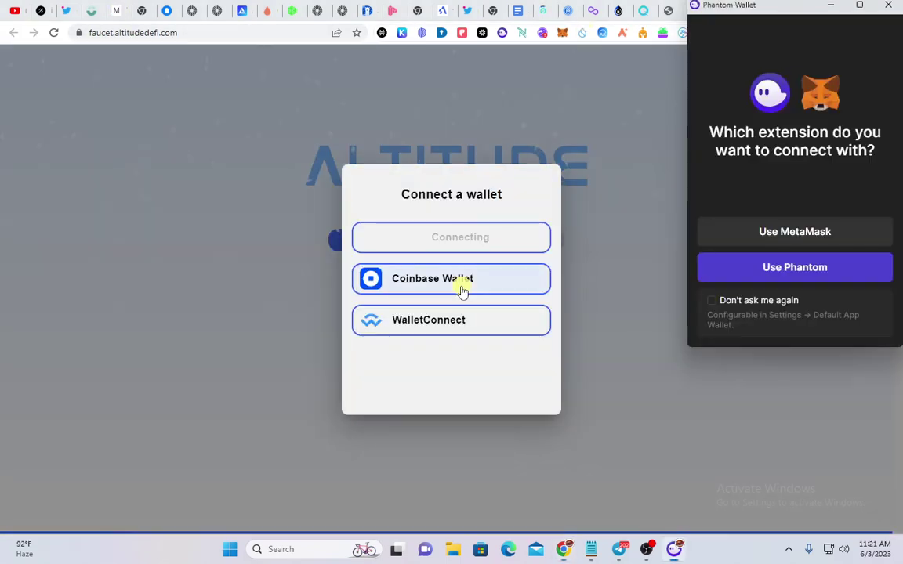
click(786, 233)
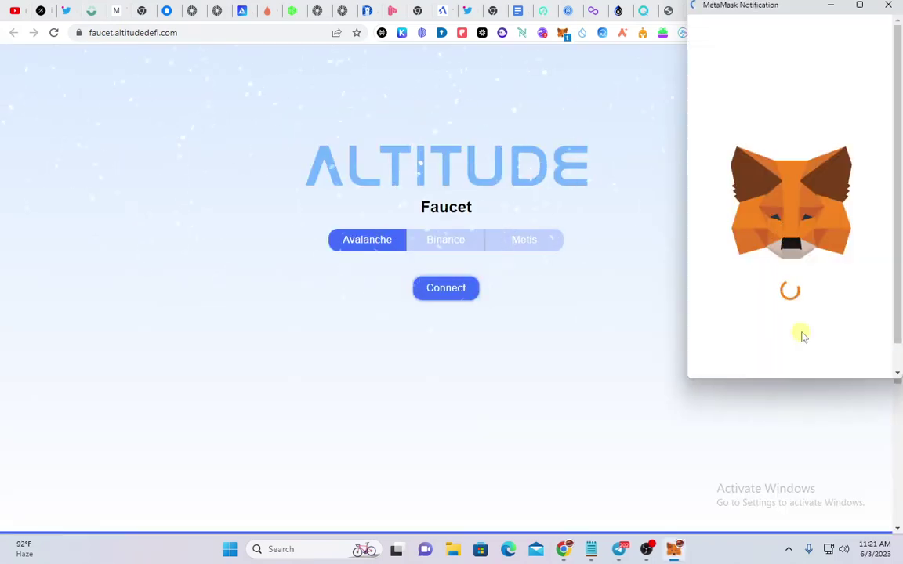
click(824, 361)
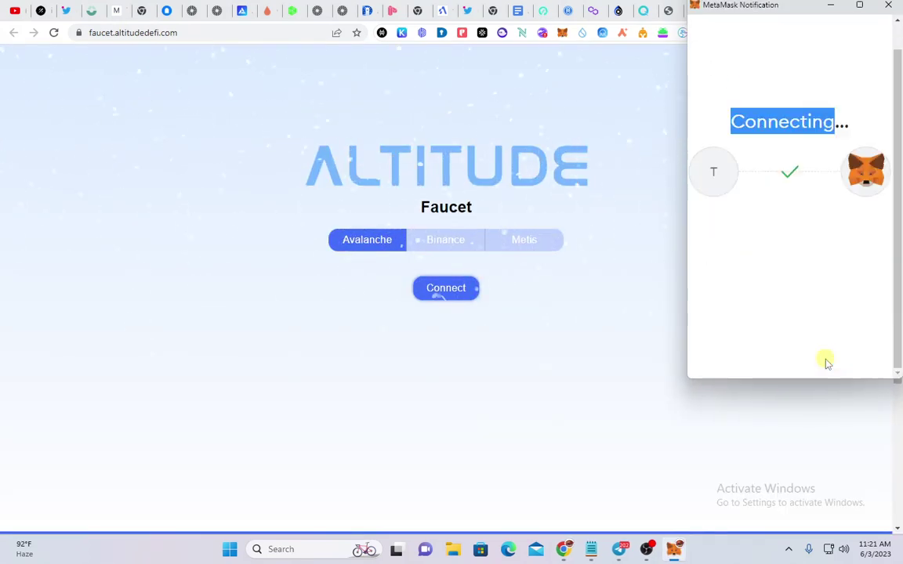
click(459, 291)
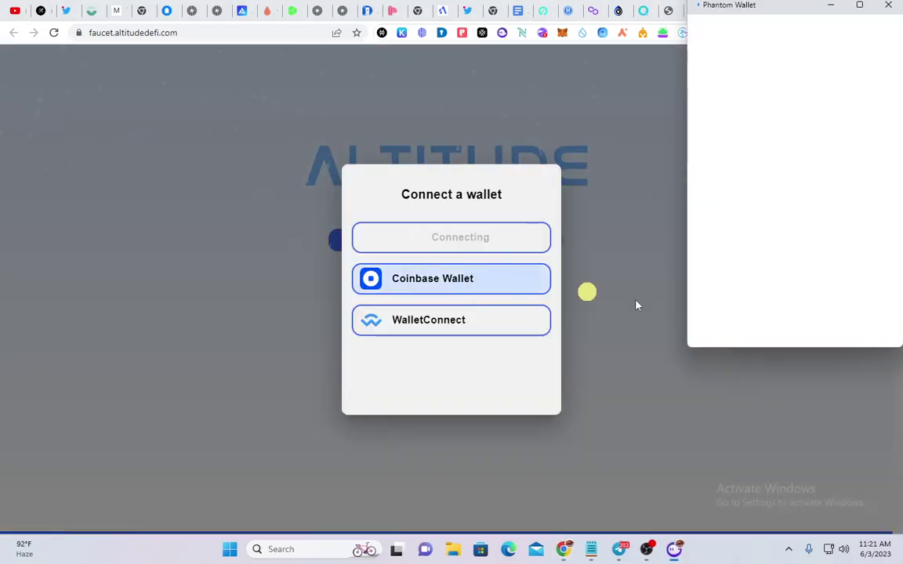
click(801, 234)
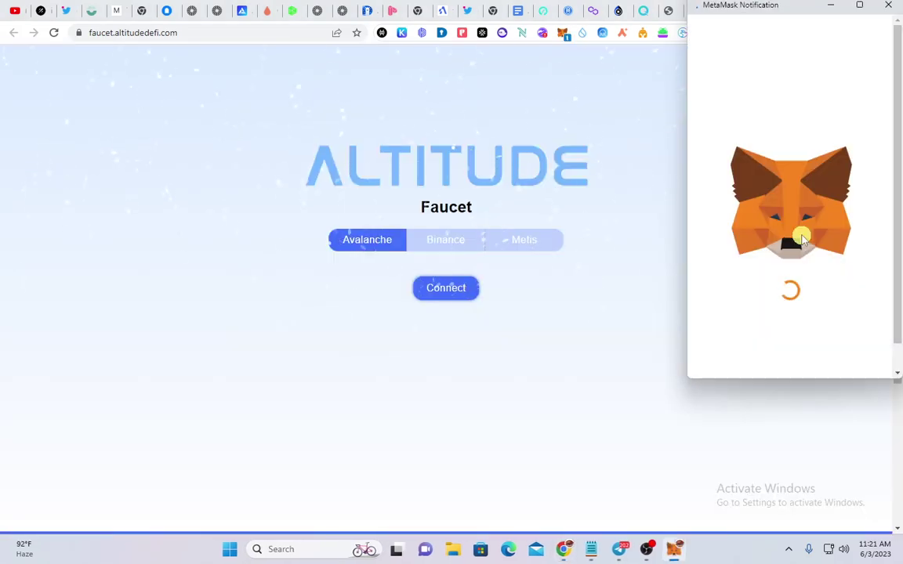
click(816, 342)
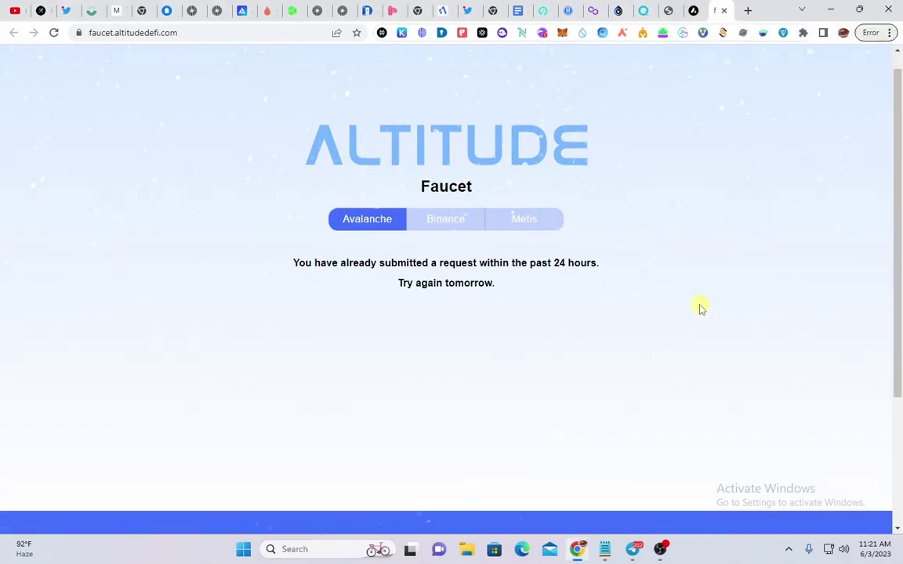
Zoom the faucet page to 110% and select its web address
key(ctrl+plus)
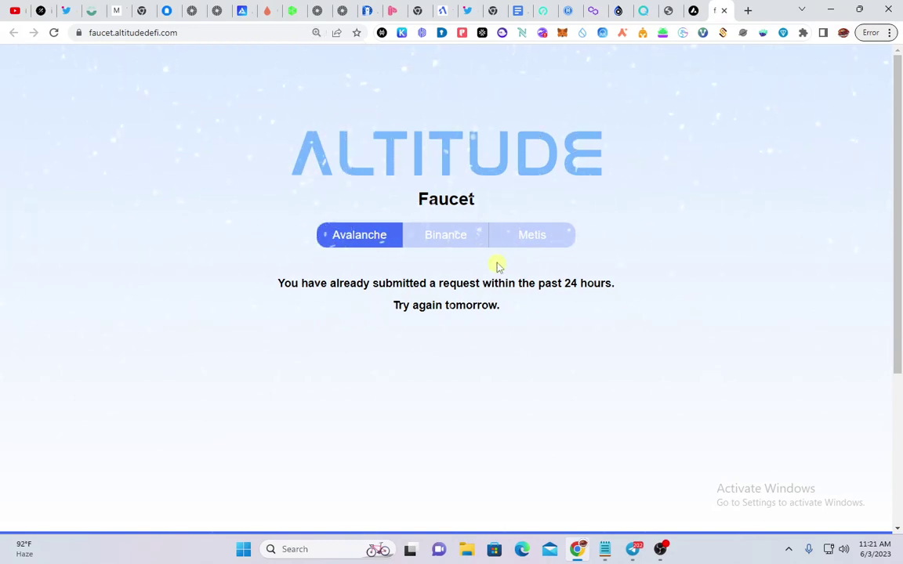
click(227, 35)
click(228, 35)
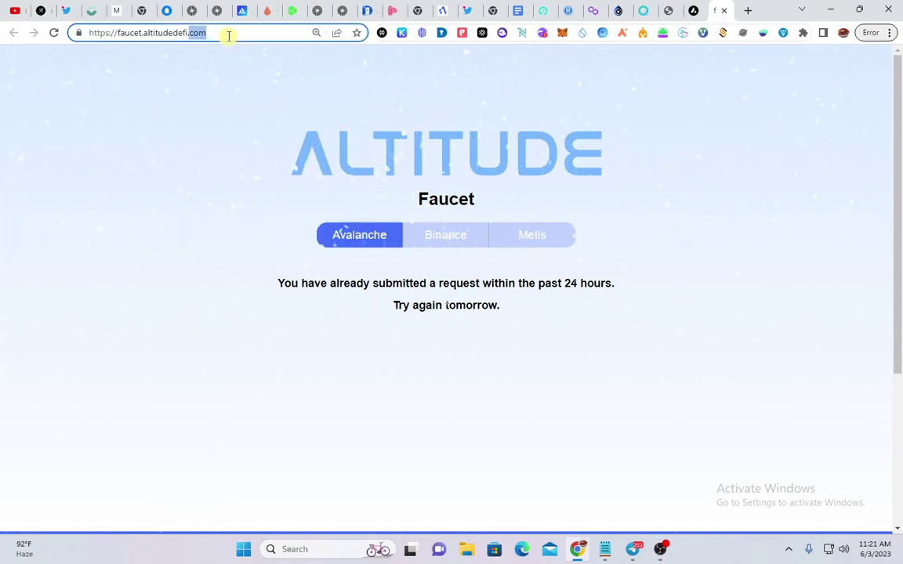
Add and switch MetaMask to Avalanche Fuji C-Chain, then request and confirm Avalanche testnet tokens
click(228, 35)
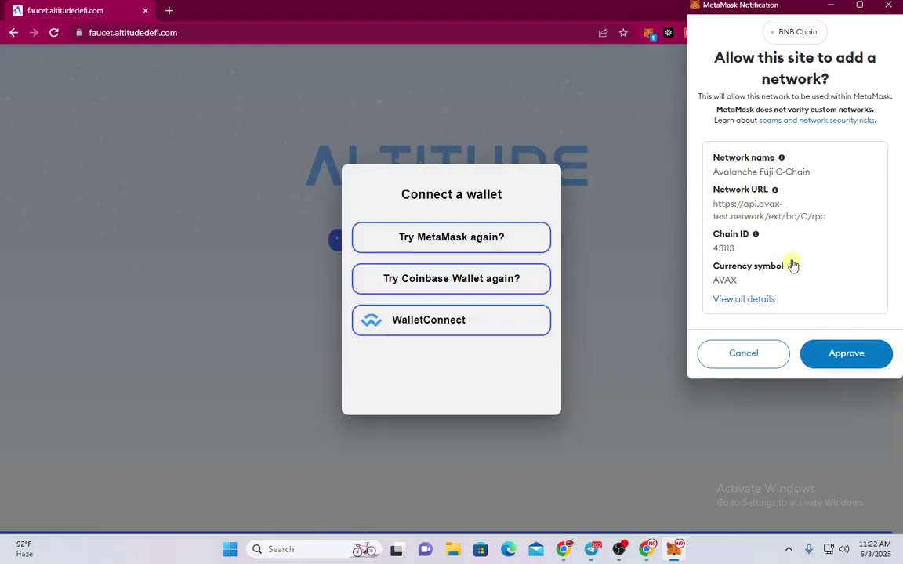
click(862, 351)
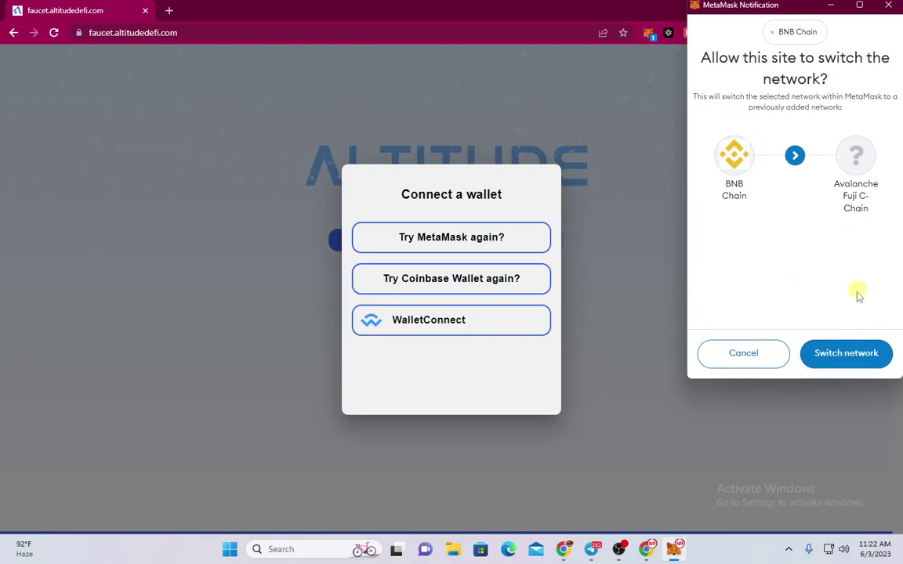
click(860, 354)
click(854, 344)
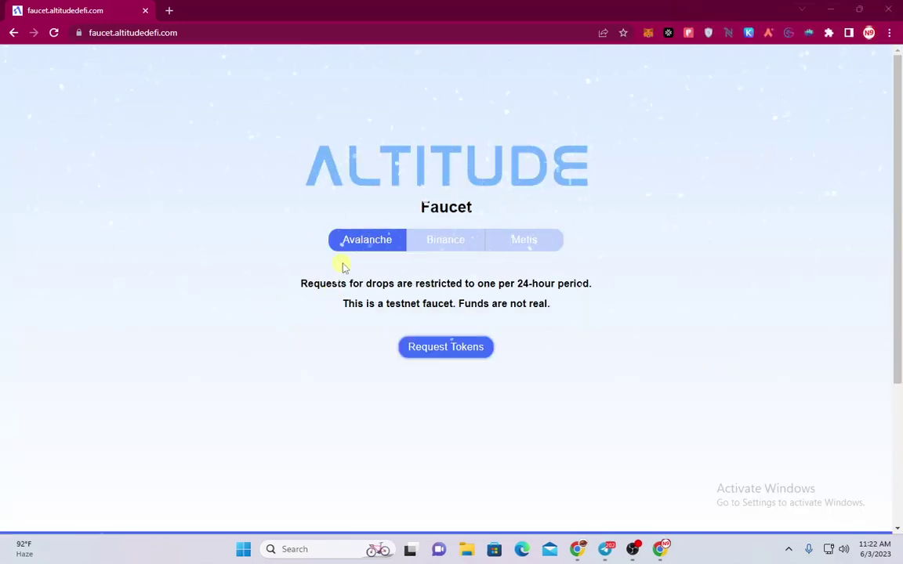
click(448, 347)
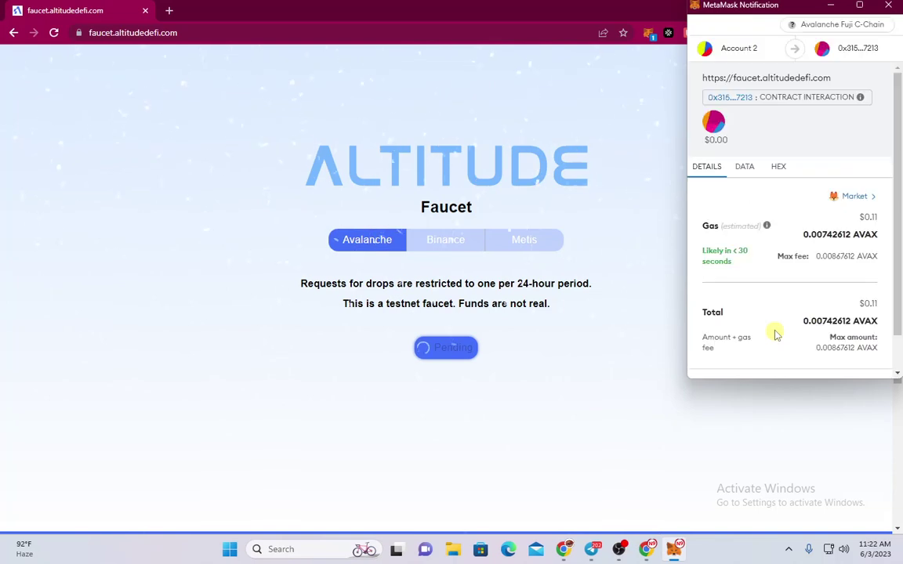
click(835, 359)
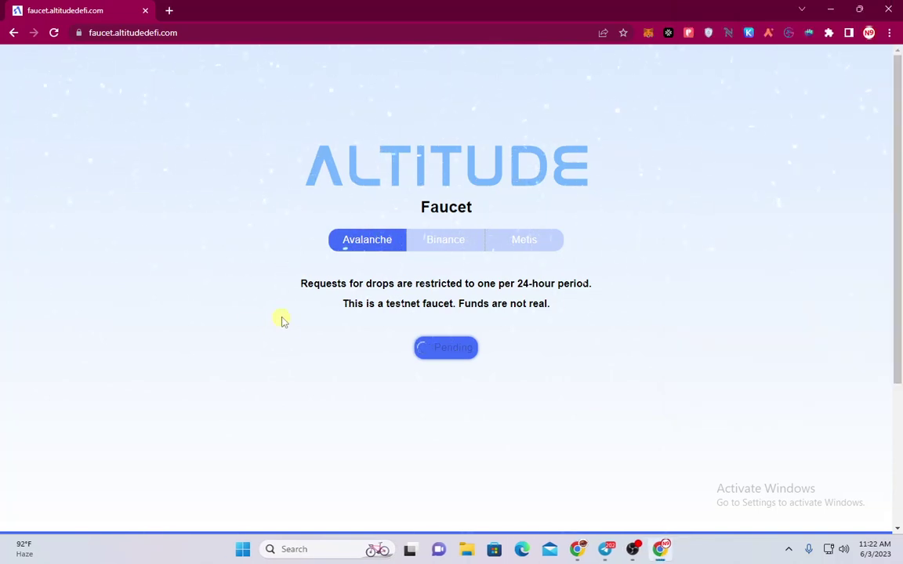
Open the Binance faucet and switch the wallet to BSC Testnet, adding the network in MetaMask
click(445, 246)
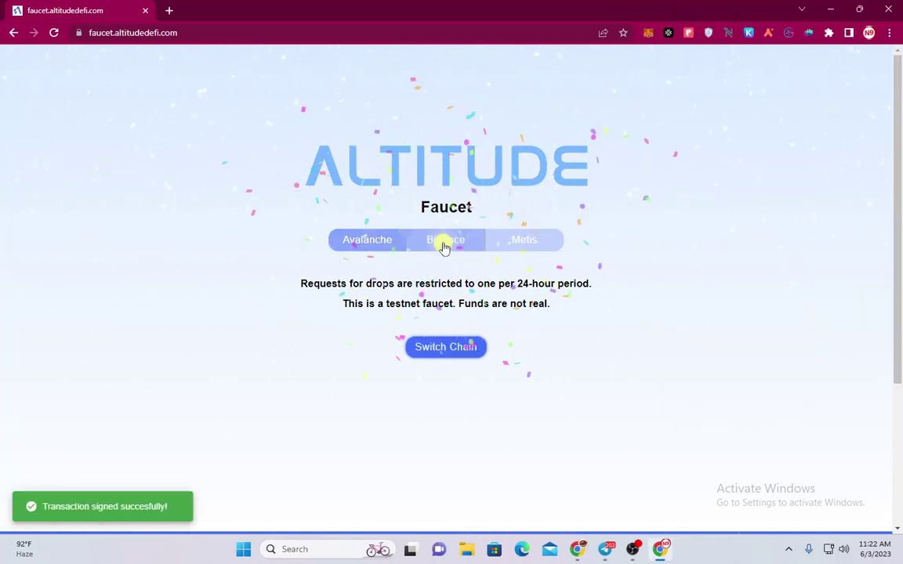
click(447, 346)
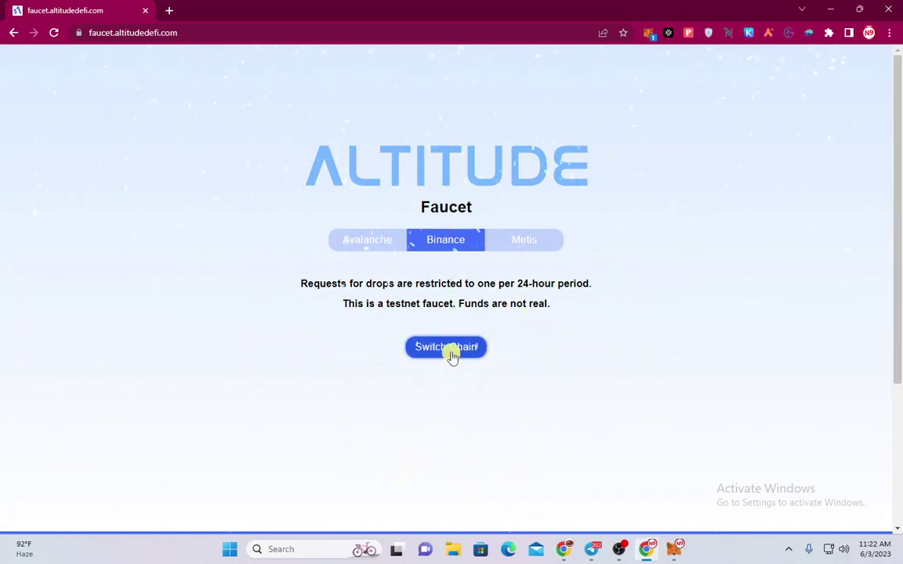
click(675, 551)
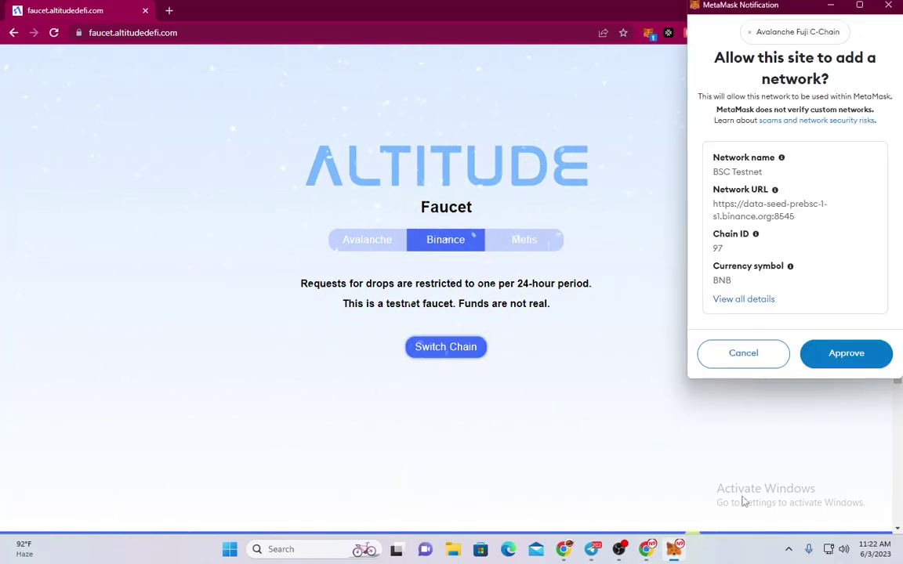
click(857, 358)
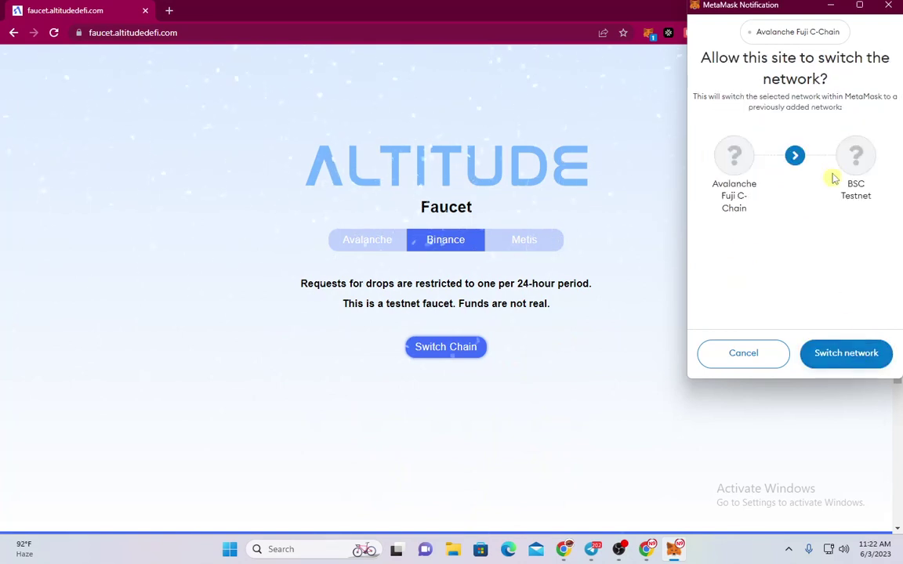
click(856, 356)
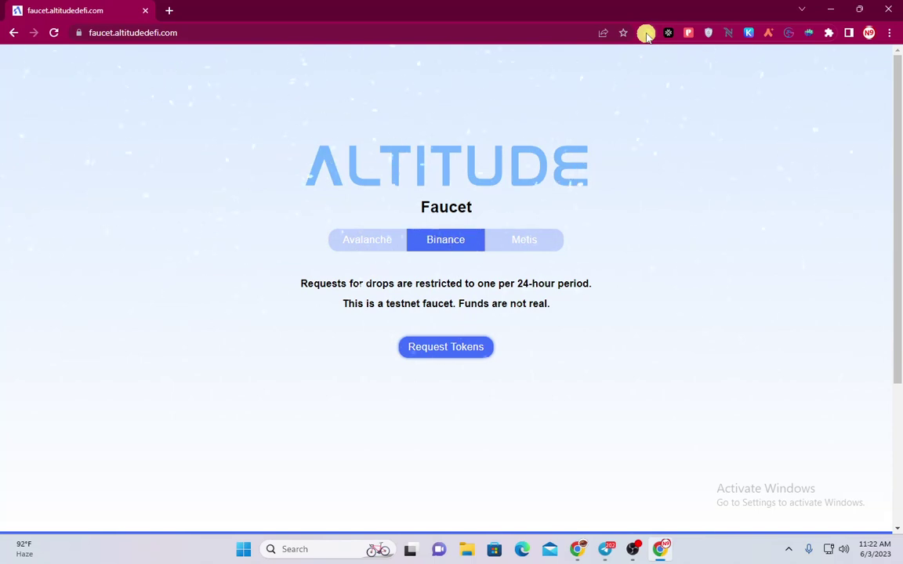
Check the wallet's BNB balance, then request and confirm Binance testnet tokens
click(647, 33)
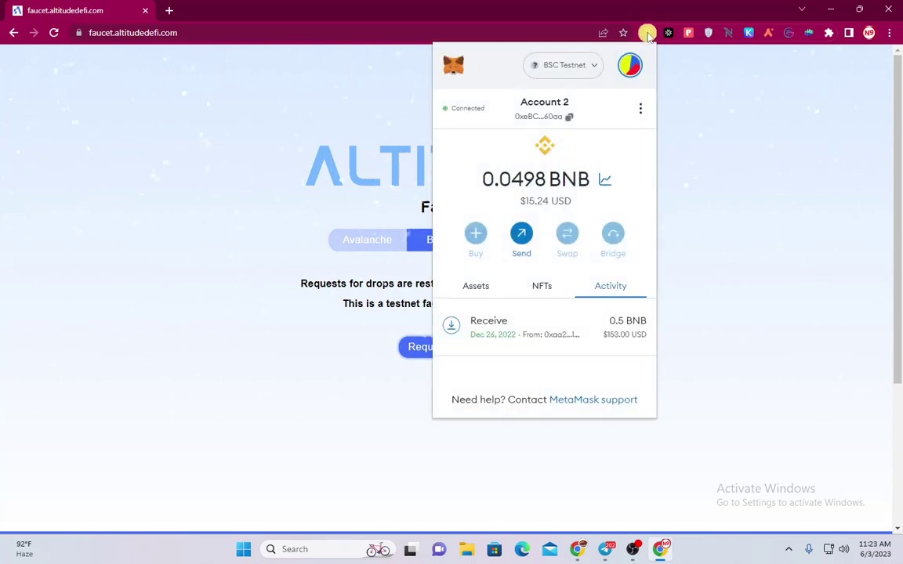
click(471, 285)
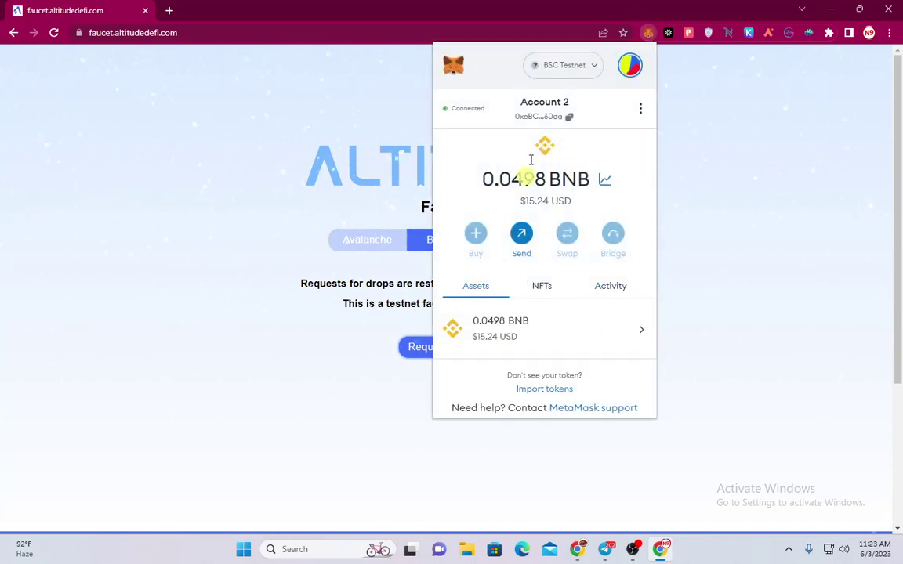
click(721, 208)
click(448, 346)
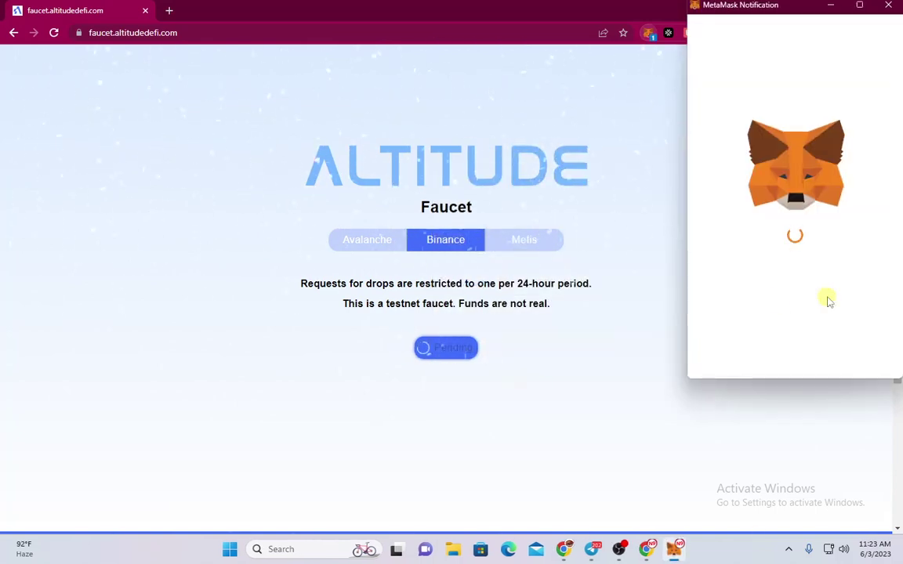
click(850, 355)
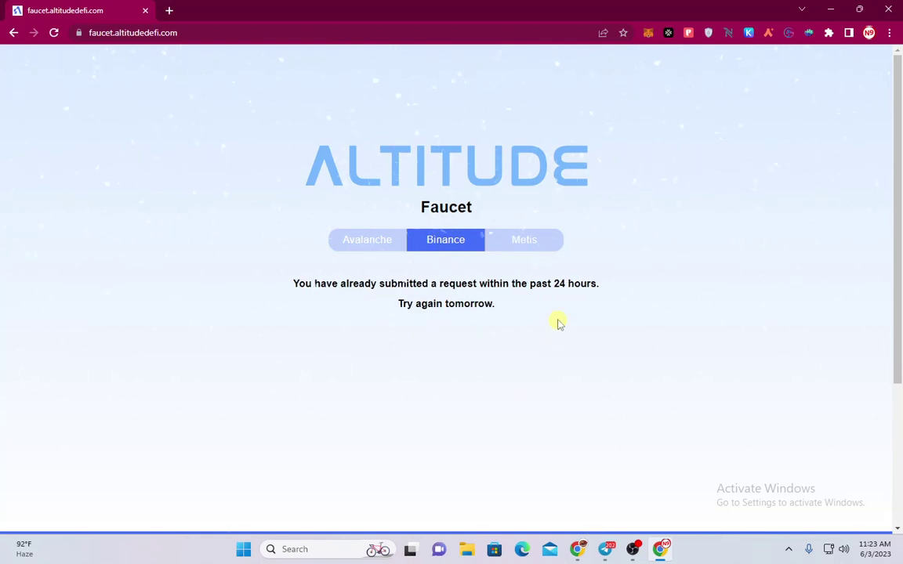
Open the Metis faucet and add and switch the wallet to Metis Goerli (Testnet)
click(529, 249)
right_click(447, 352)
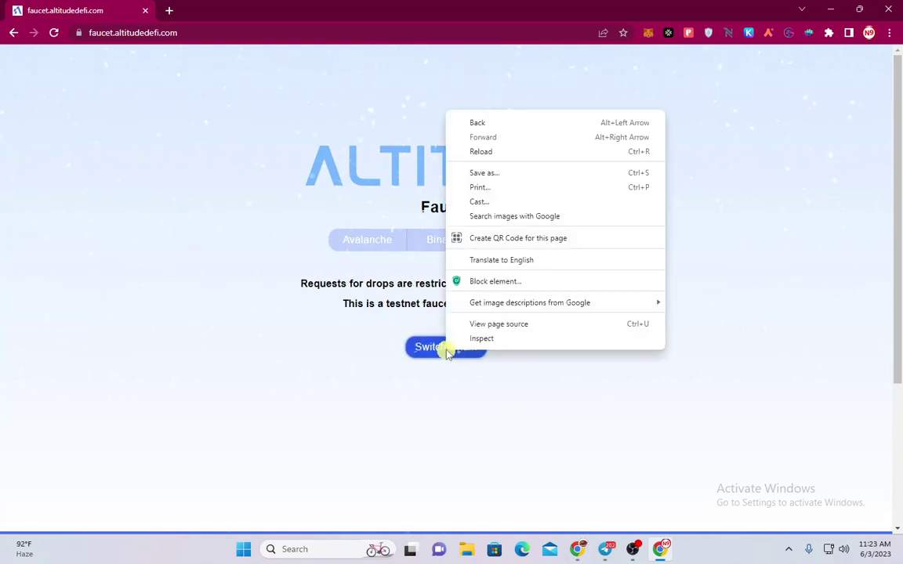
click(449, 347)
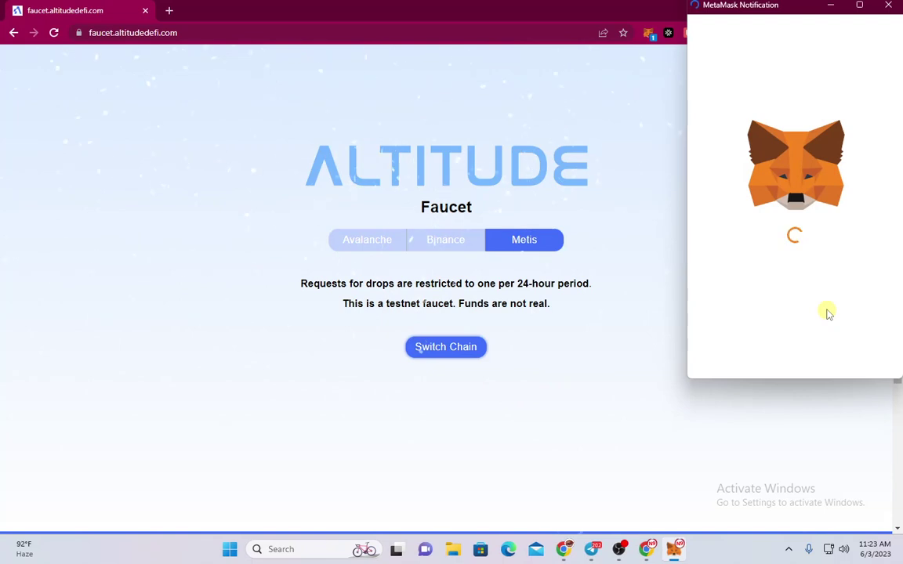
click(867, 362)
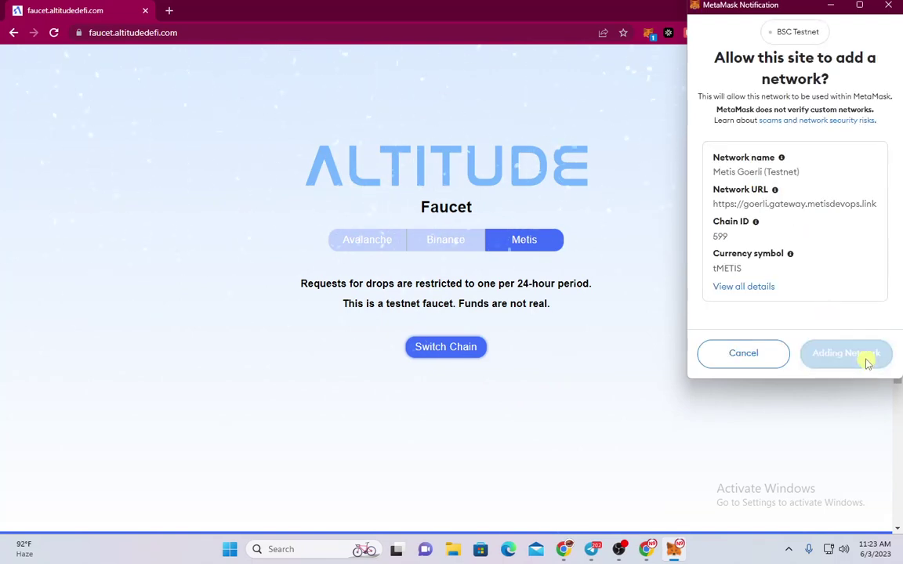
click(844, 355)
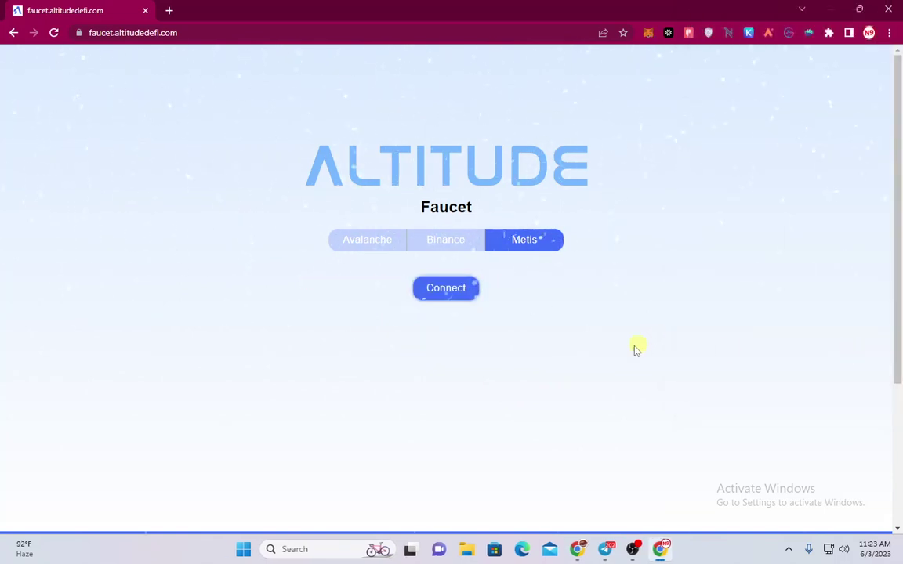
Request and confirm Metis testnet tokens, then move to the Avalanche faucet window
click(465, 349)
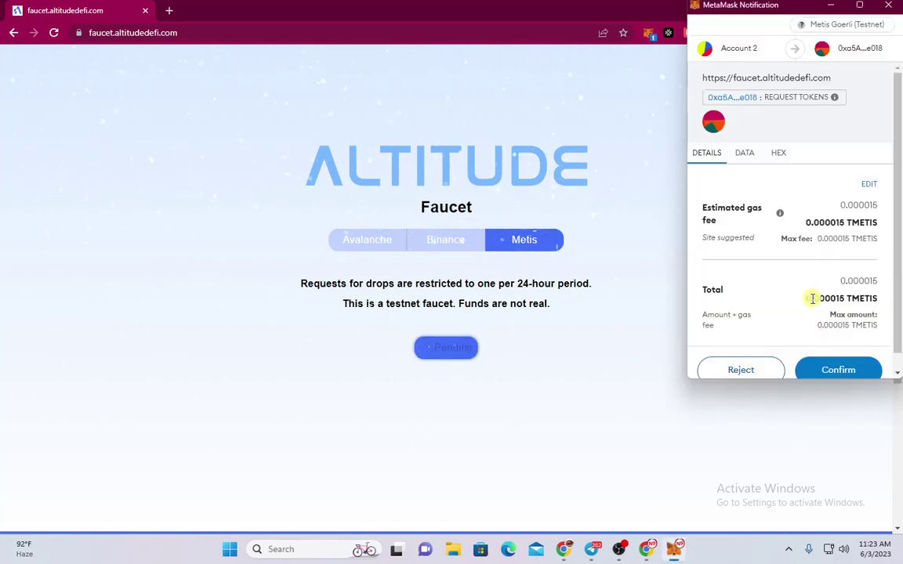
scroll(812, 306, down, 1)
click(843, 359)
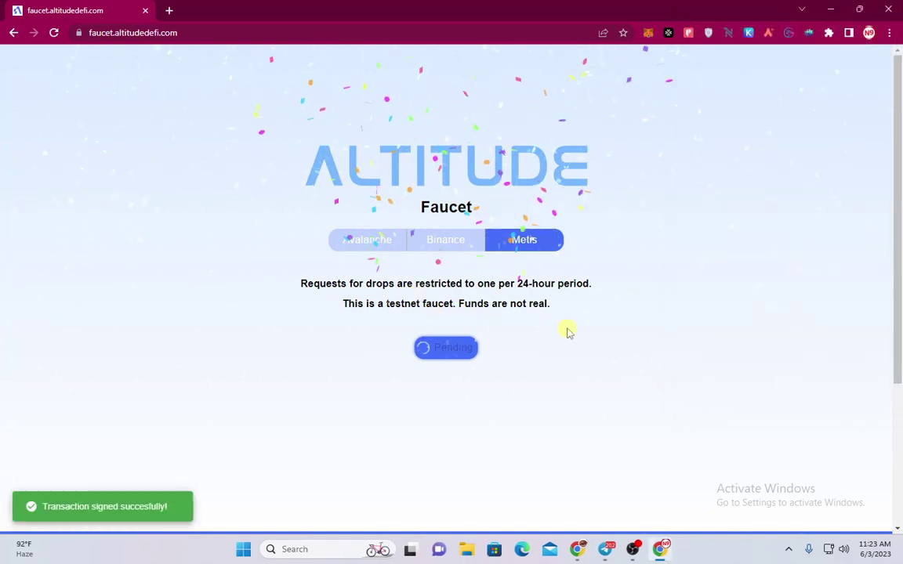
key(alt+Tab)
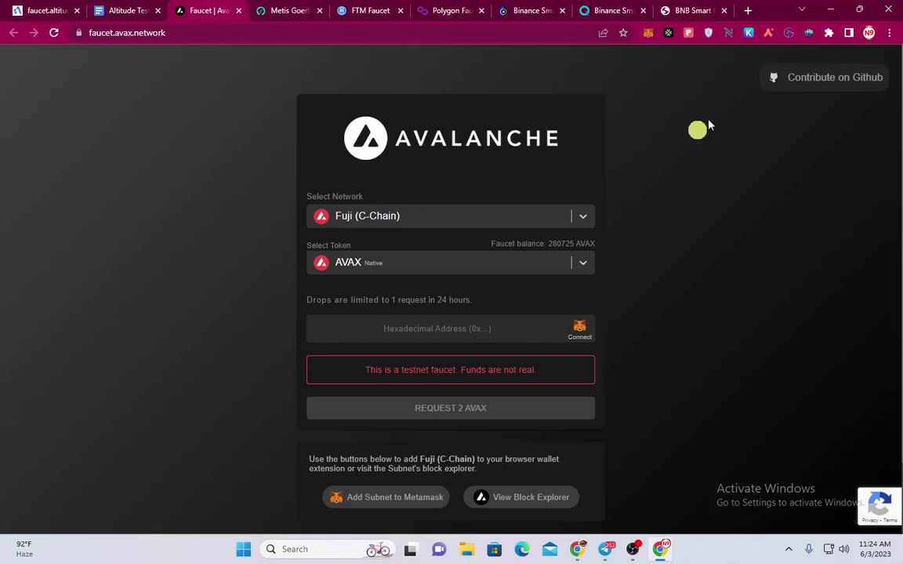
Connect the MetaMask account to the Avalanche Faucet
click(580, 330)
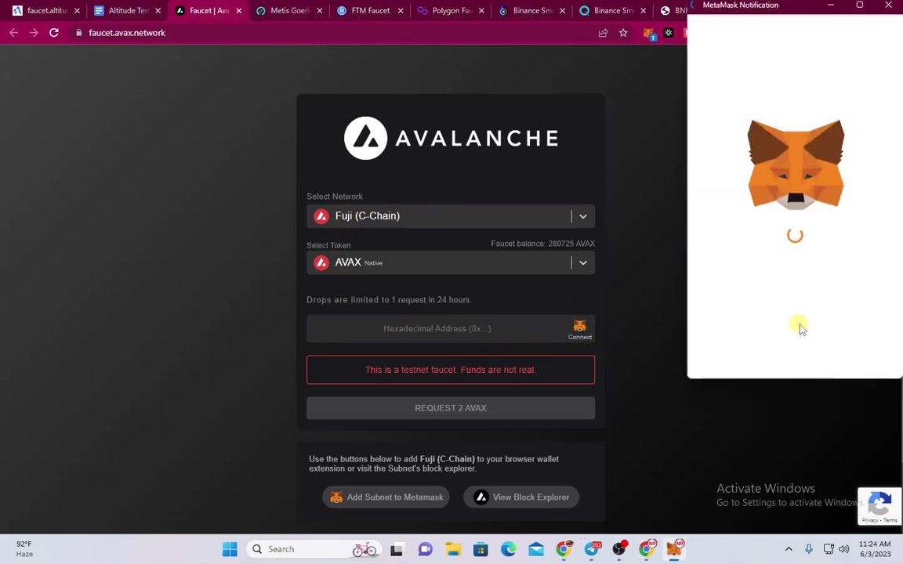
click(833, 351)
click(842, 354)
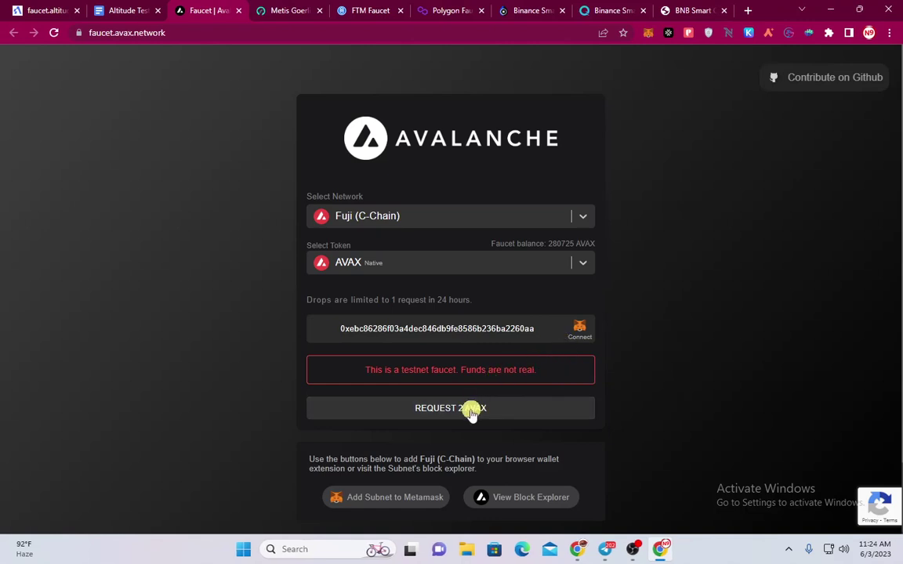
Request 2 AVAX on Fuji and retry, getting the too-many-requests refusal for 1440 minutes
click(582, 409)
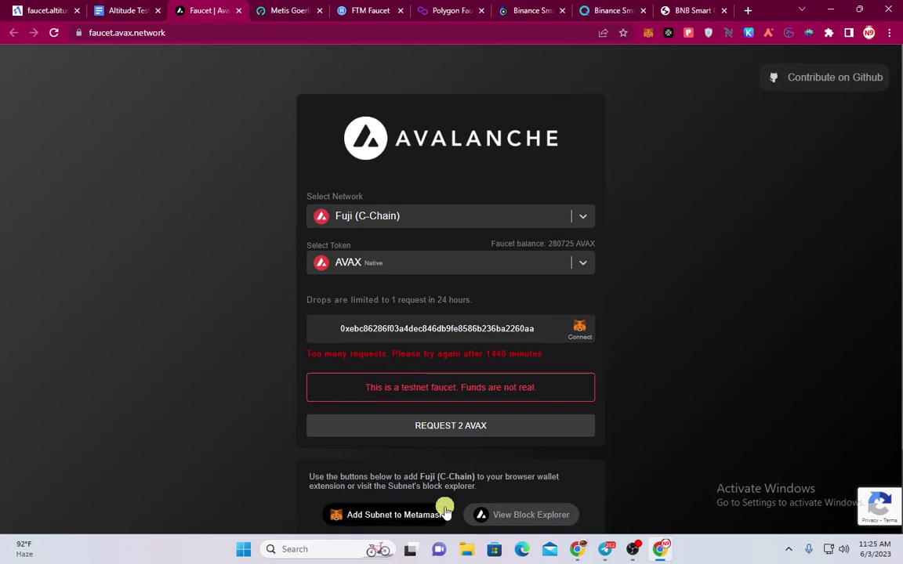
click(439, 428)
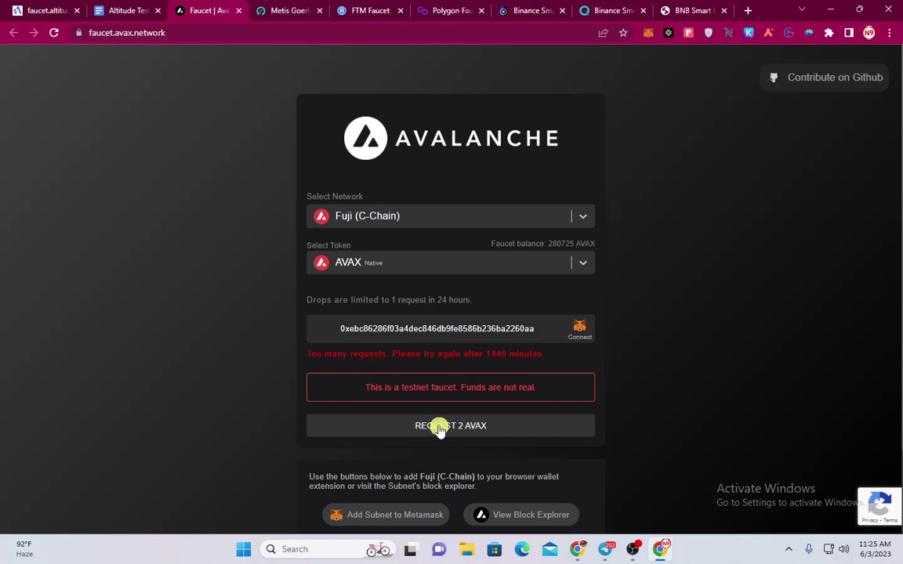
right_click(439, 428)
click(416, 423)
Paste the wallet address into the Metis Goerli faucet and request a drip, which is refused as greedy
click(284, 9)
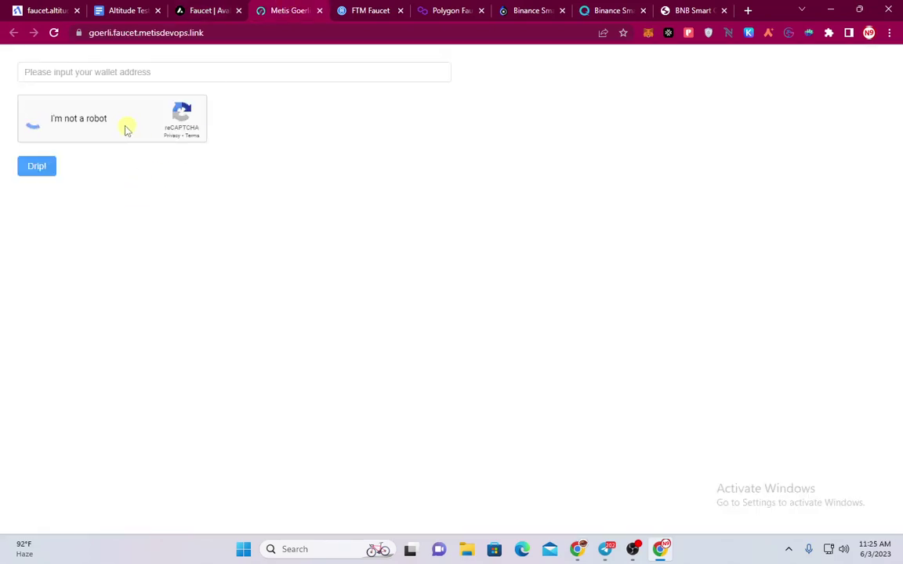
click(149, 74)
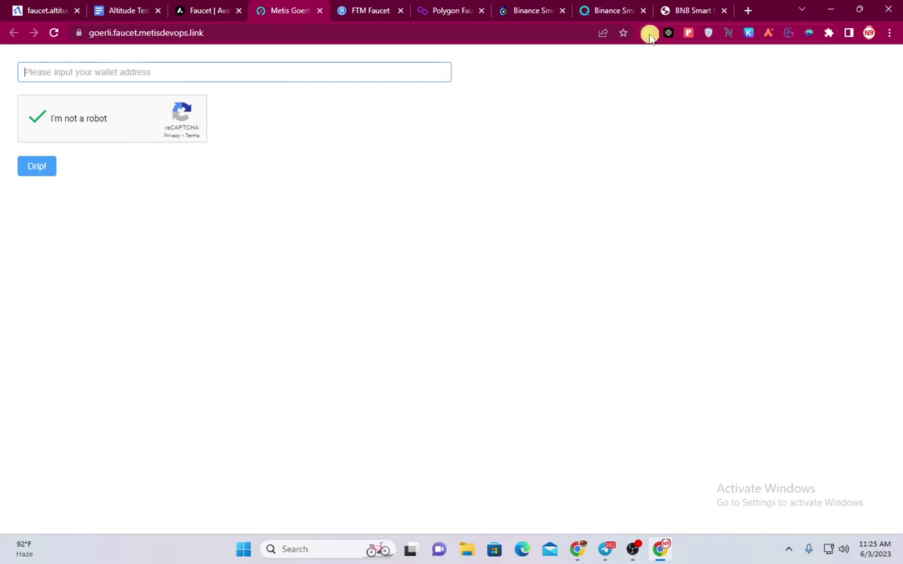
click(649, 33)
click(569, 117)
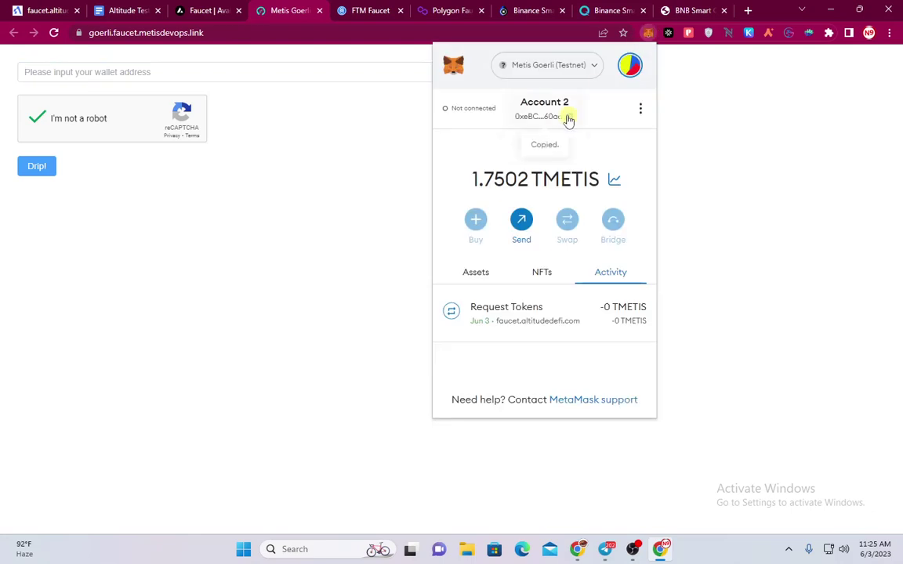
click(286, 73)
key(ctrl+v)
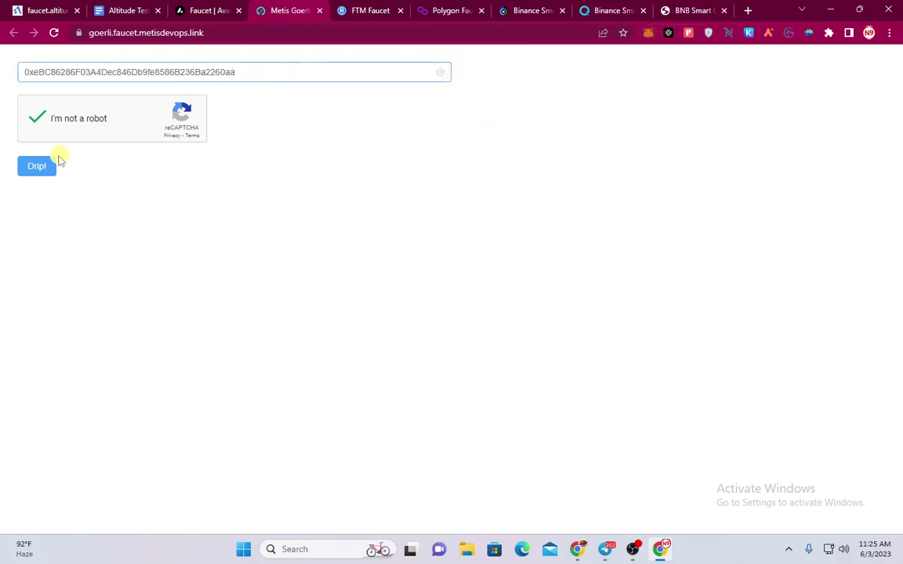
click(32, 169)
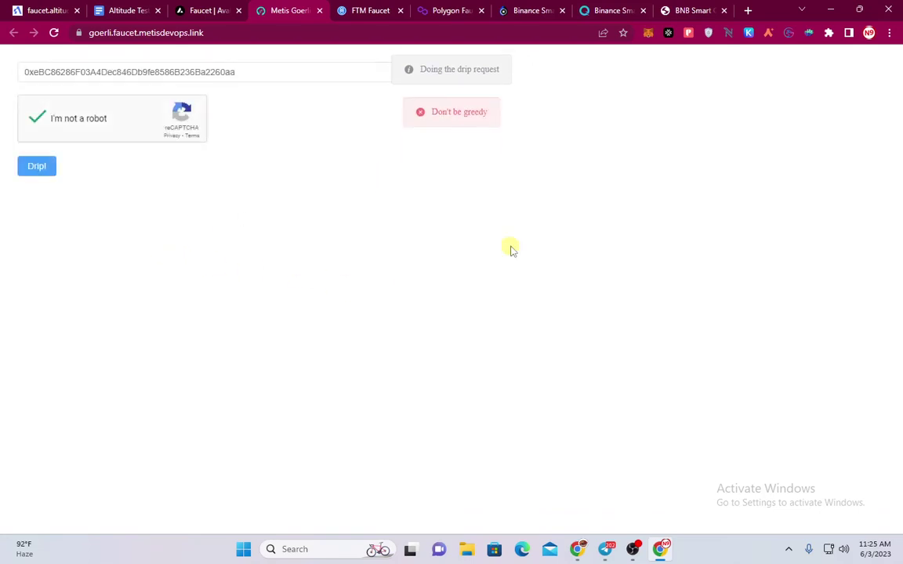
key(ctrl+7)
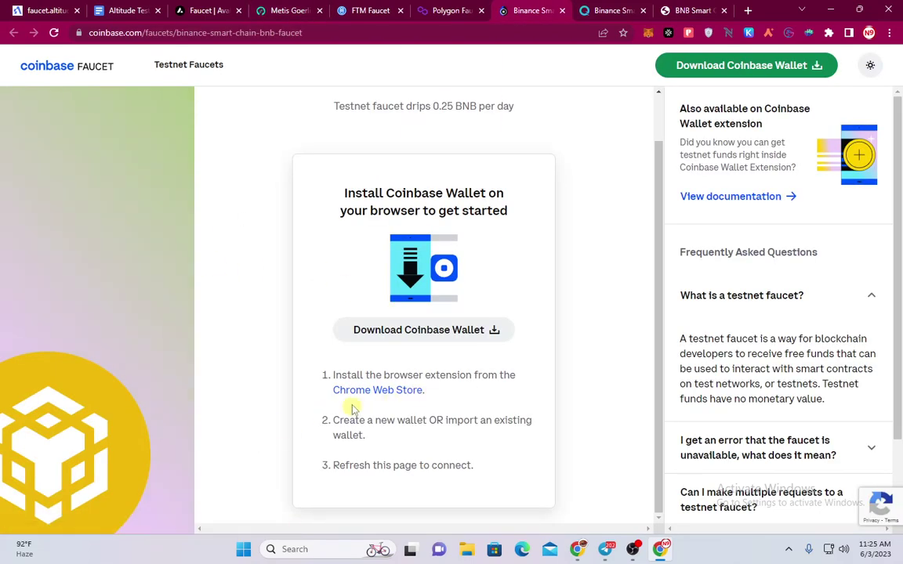
Review the Coinbase Wallet Chrome Web Store listing and the installed extensions without installing anything
scroll(375, 352, up, 1)
scroll(449, 416, down, 1)
click(396, 392)
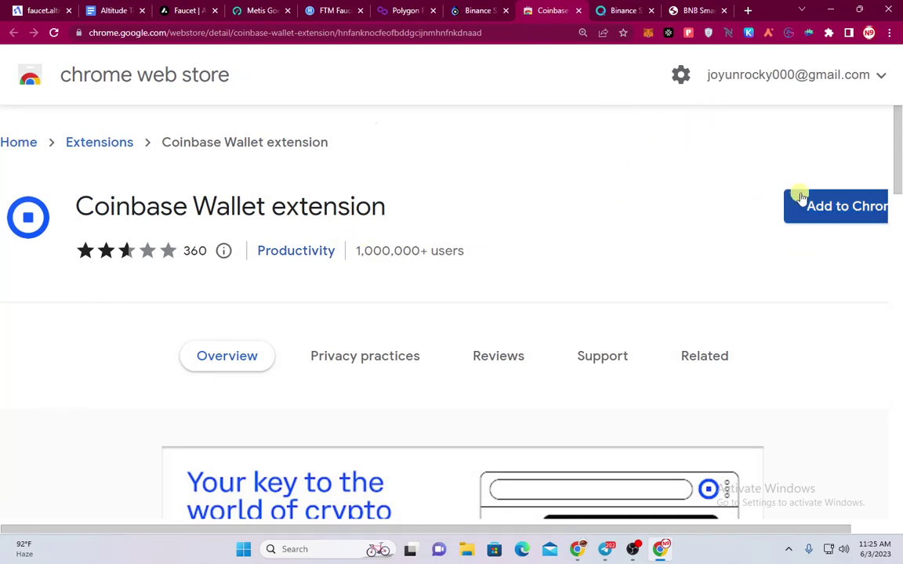
click(829, 32)
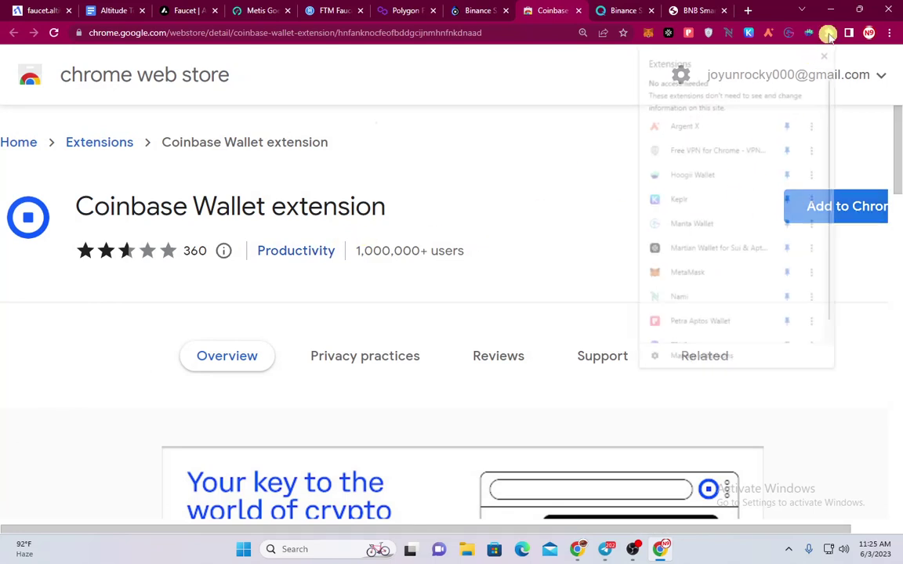
scroll(746, 208, down, 1)
scroll(685, 279, up, 1)
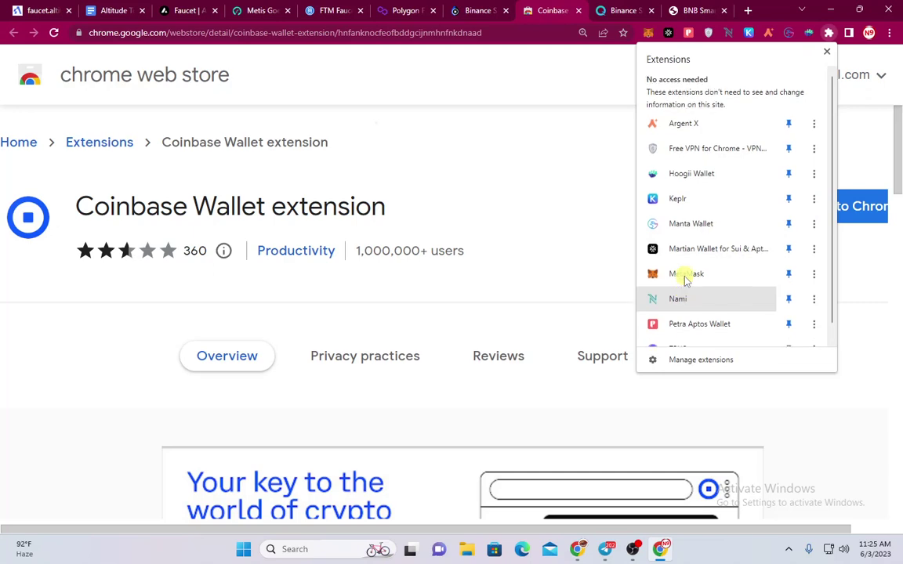
click(418, 262)
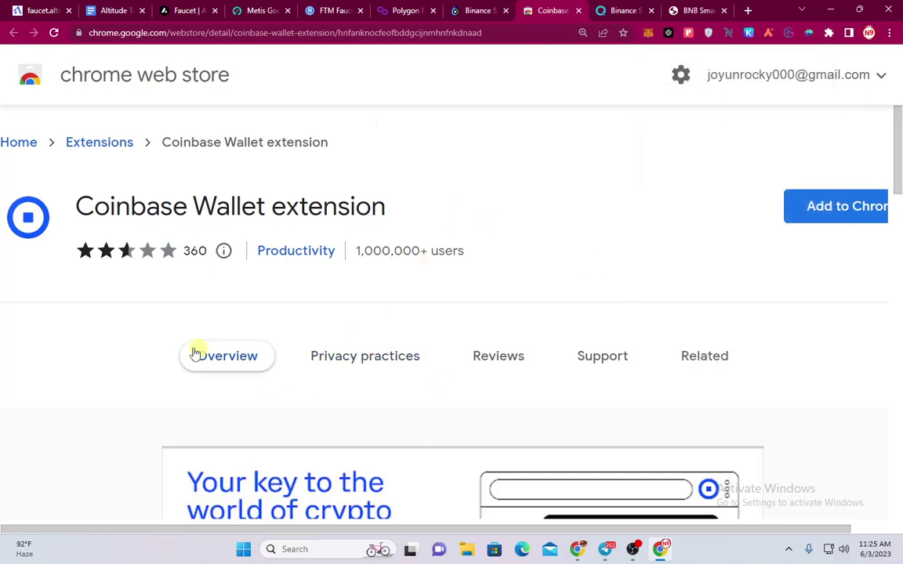
click(196, 354)
scroll(347, 396, up, 4)
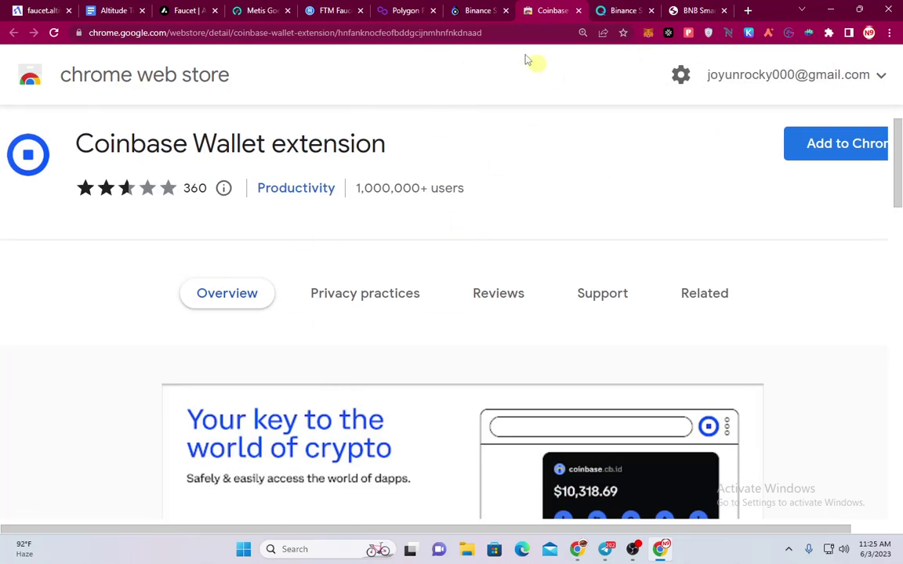
scroll(653, 268, down, 10)
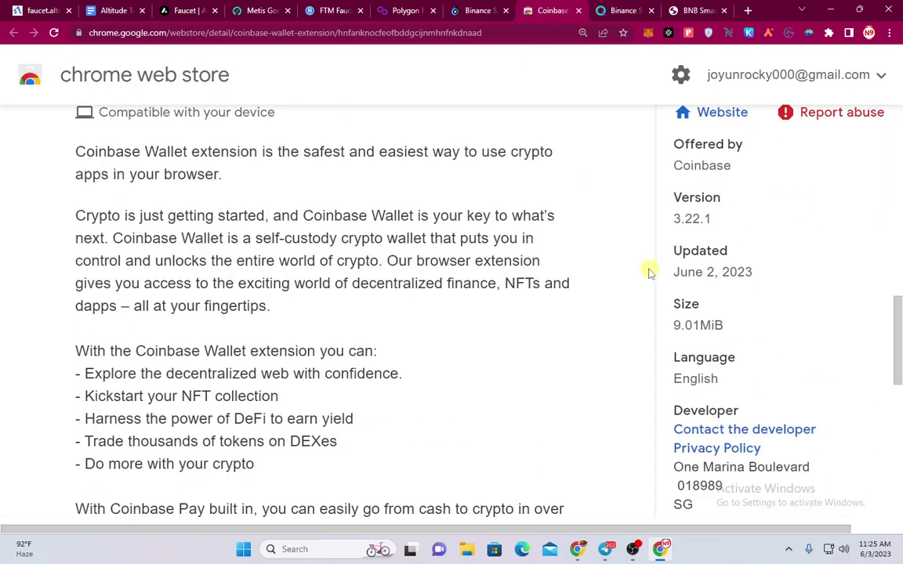
scroll(648, 270, up, 10)
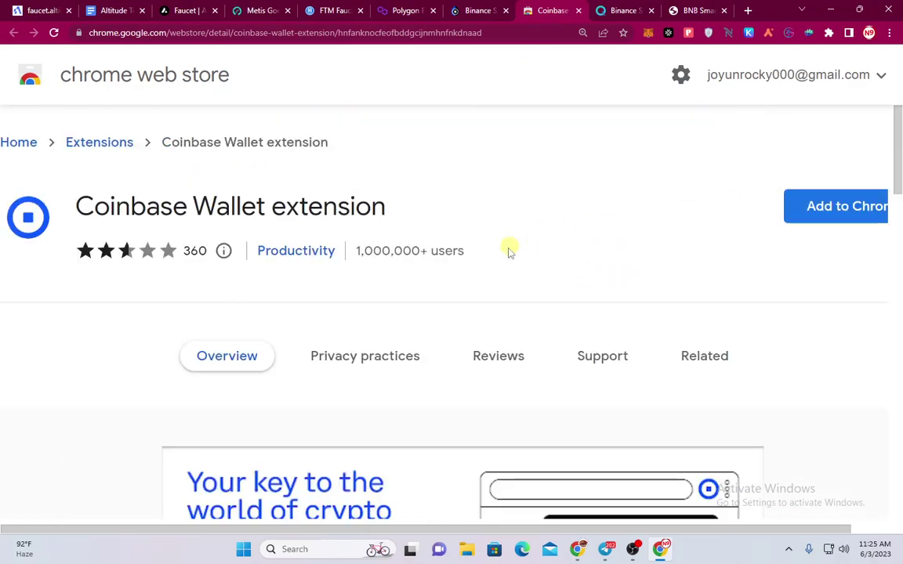
Copy the link of the Telegram testnet announcement post and return to the browser
key(alt+Tab)
key(alt+Tab)
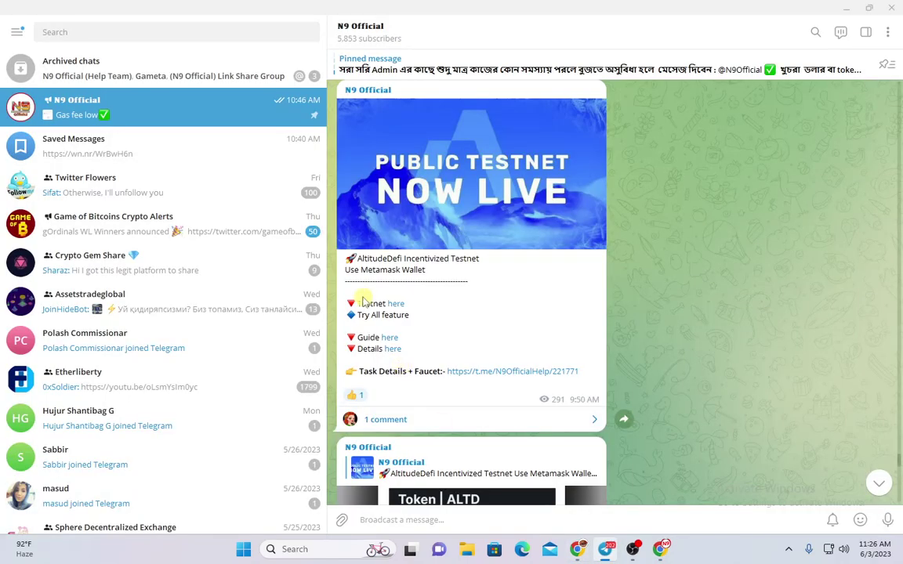
right_click(402, 311)
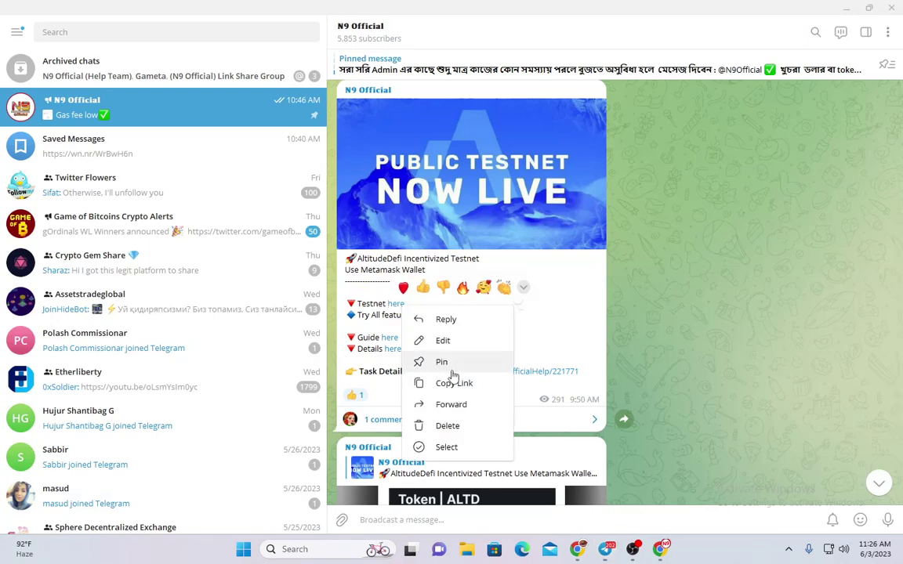
click(441, 363)
click(452, 373)
right_click(396, 304)
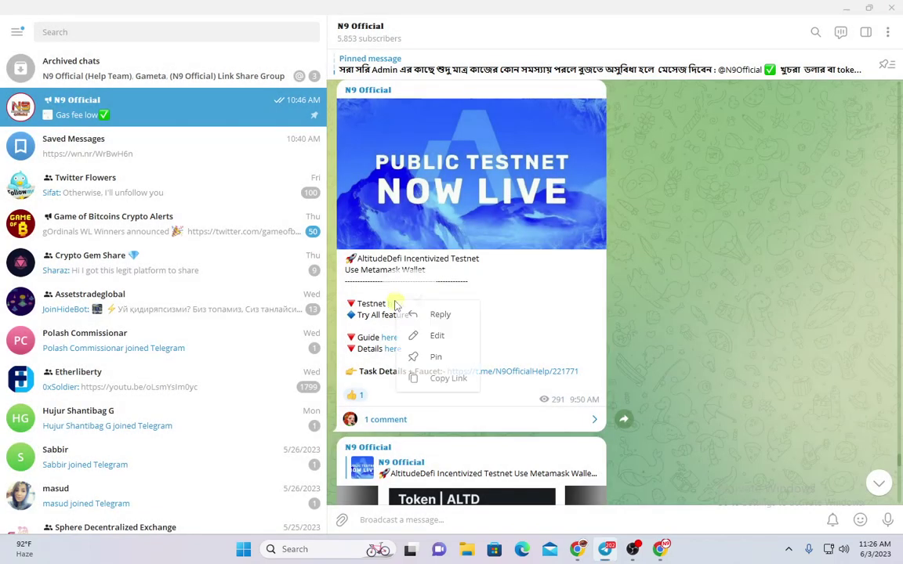
click(435, 377)
click(578, 550)
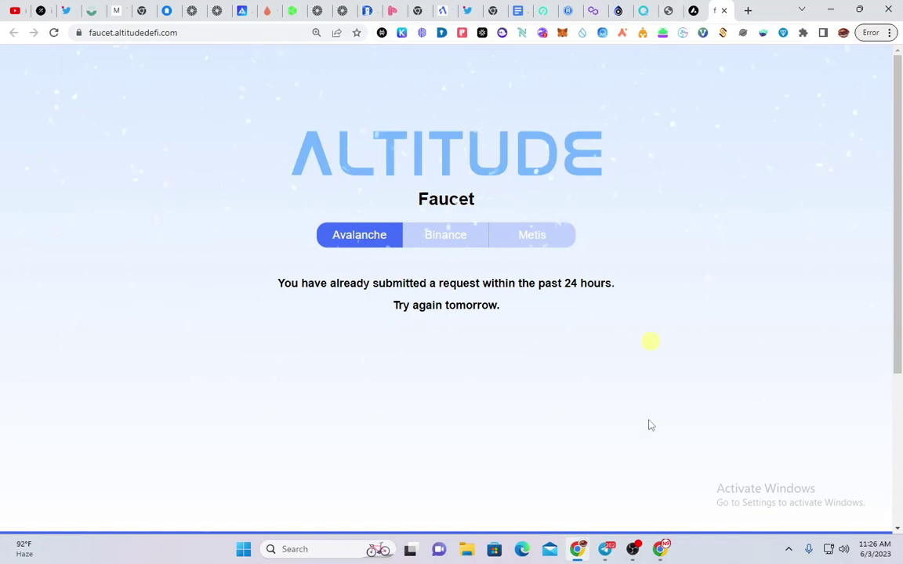
Load testnet.altitudedefi.com in a new browser tab from the copied link
mouse_move(667, 551)
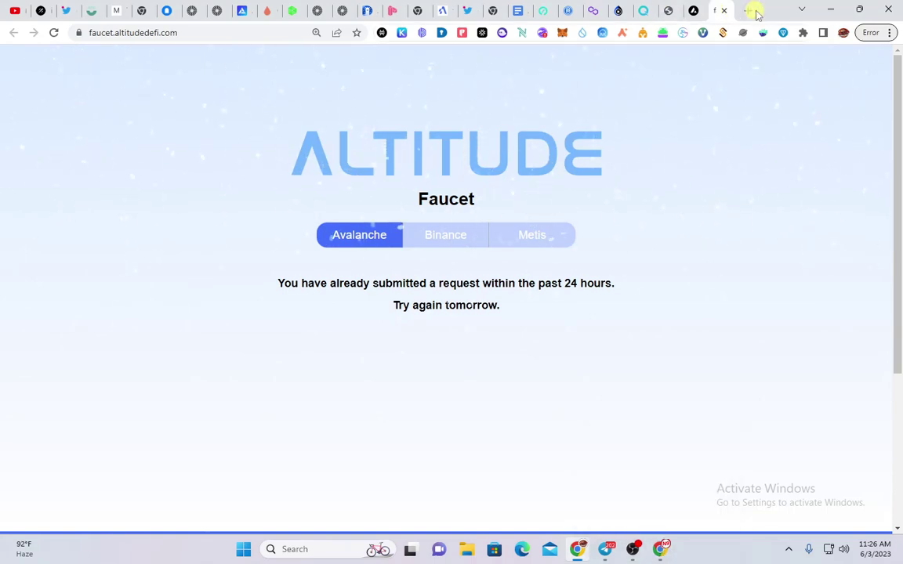
click(748, 10)
key(ctrl+v)
key(Return)
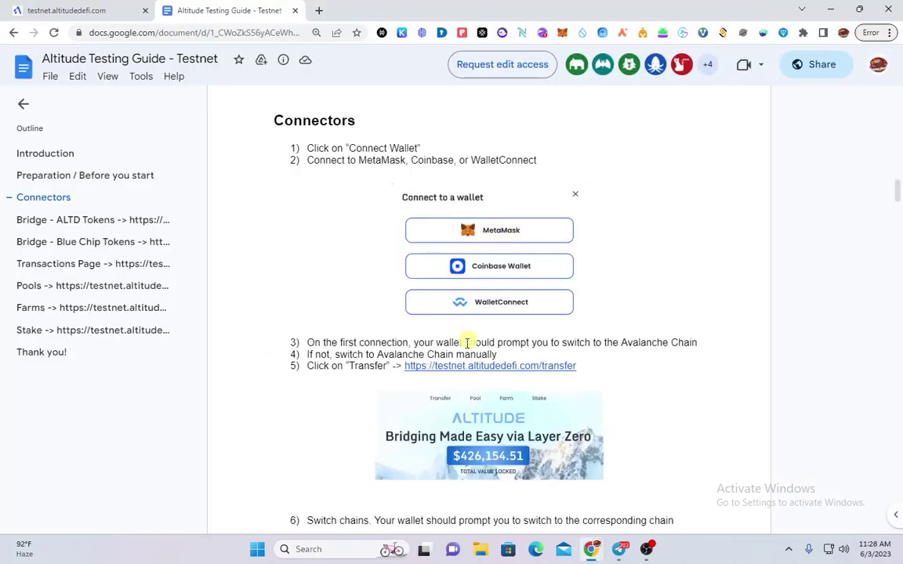
scroll(467, 339, down, 5)
scroll(465, 336, up, 3)
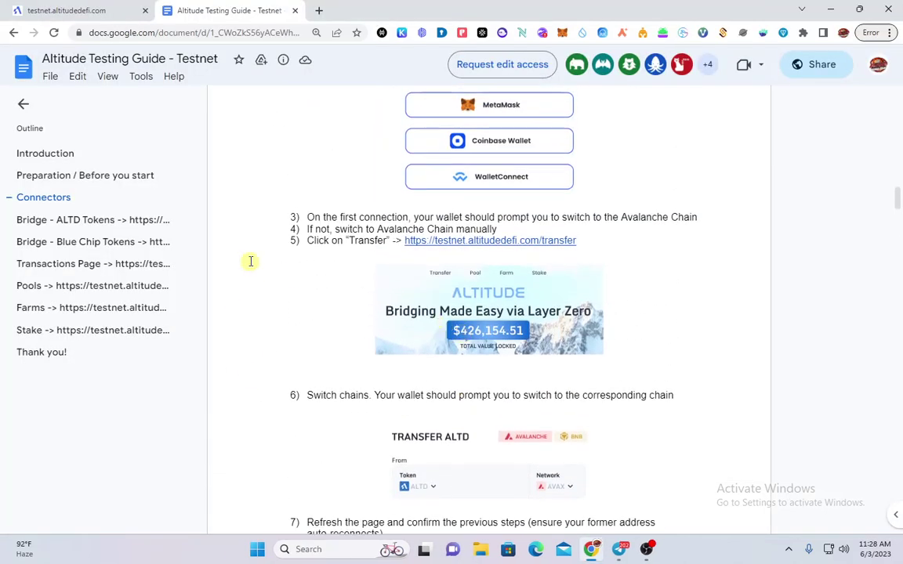
Zoom in and read the guide's Connectors and Bridge - ALTD Tokens steps, then return to the testnet site
scroll(326, 270, up, 1)
key(ctrl+plus)
scroll(590, 336, up, 2)
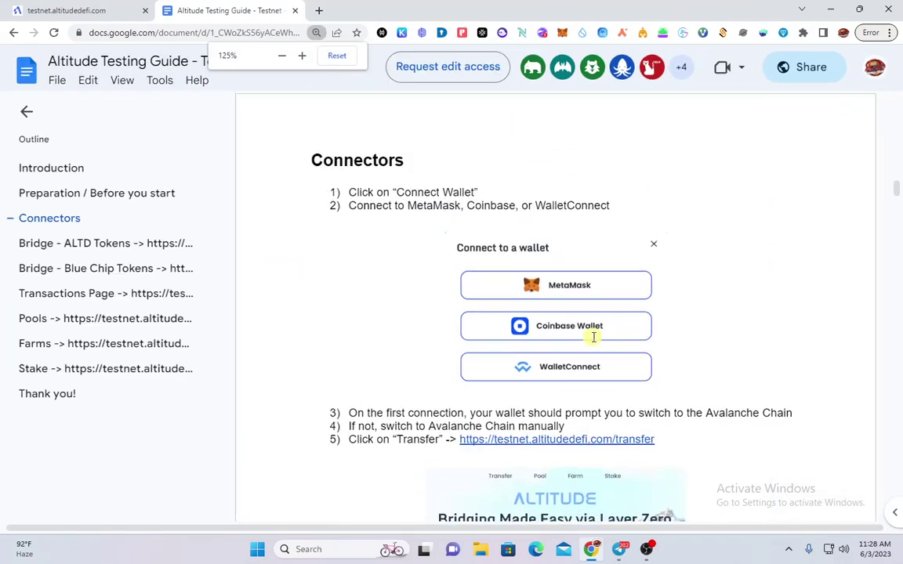
scroll(549, 321, down, 5)
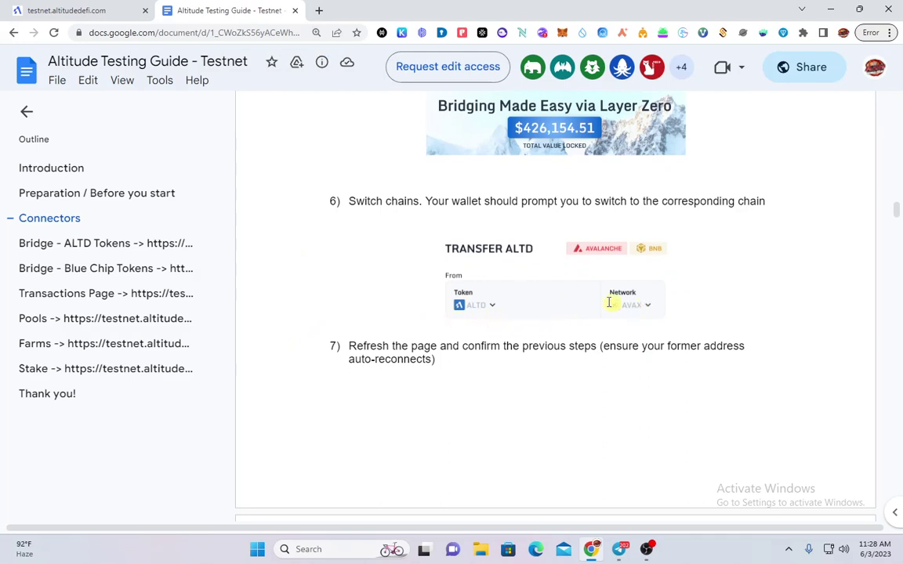
scroll(558, 292, down, 1)
scroll(541, 294, up, 1)
scroll(545, 311, down, 2)
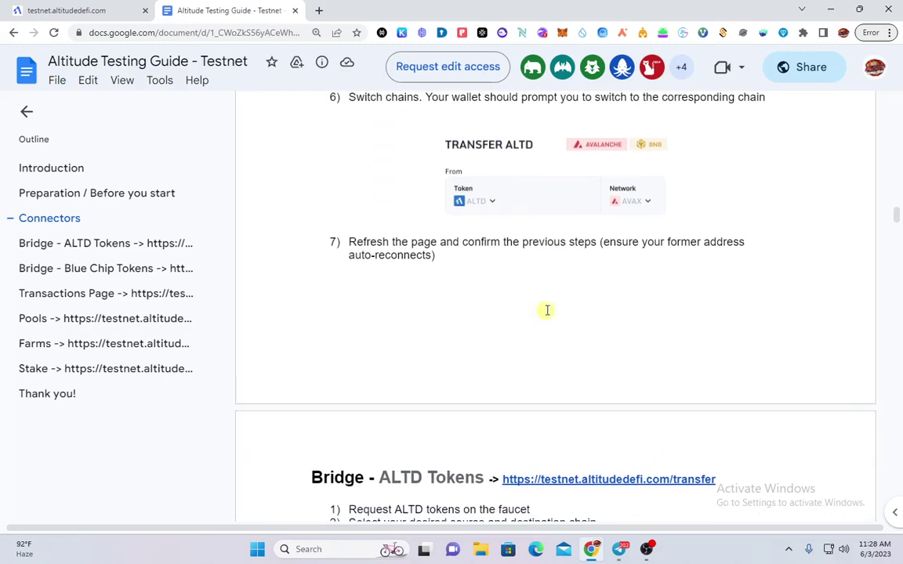
scroll(518, 284, up, 2)
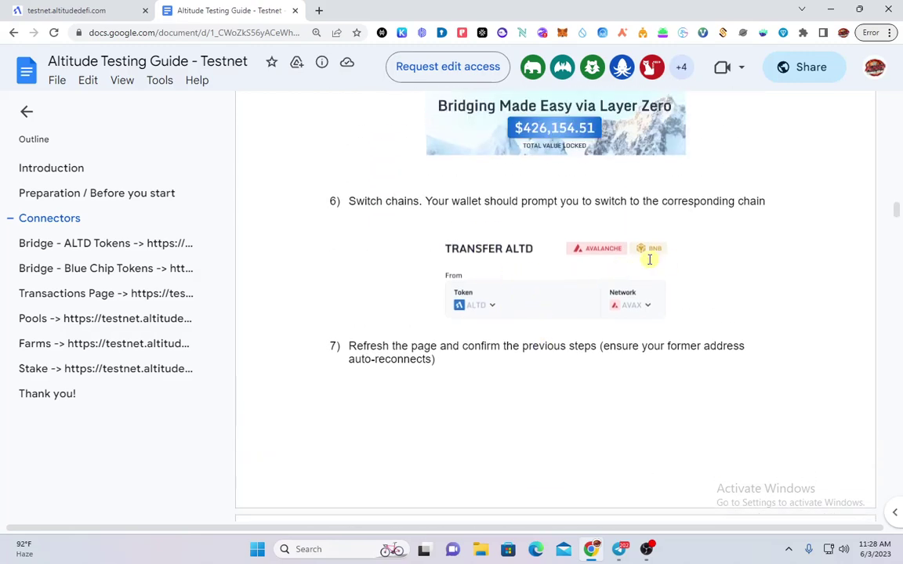
scroll(616, 305, down, 6)
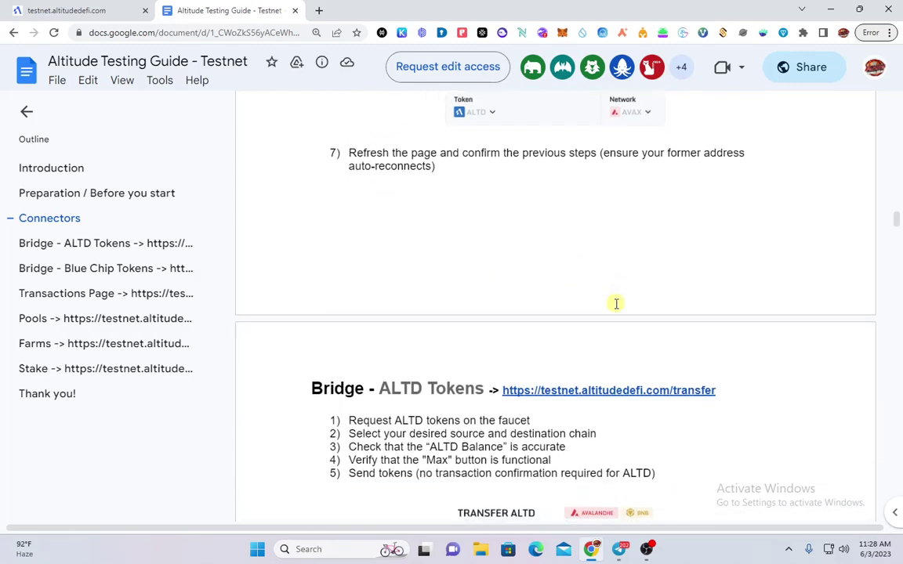
scroll(605, 300, down, 3)
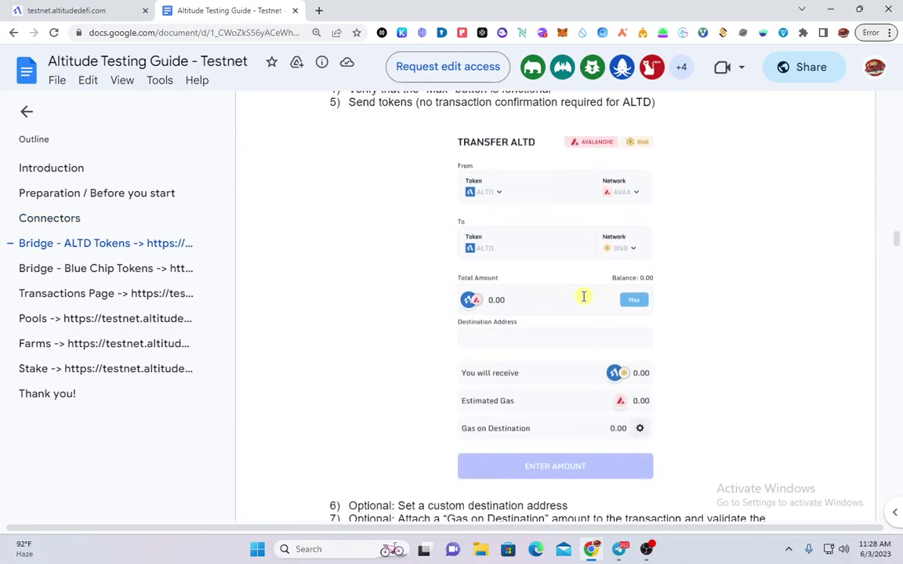
scroll(576, 296, up, 1)
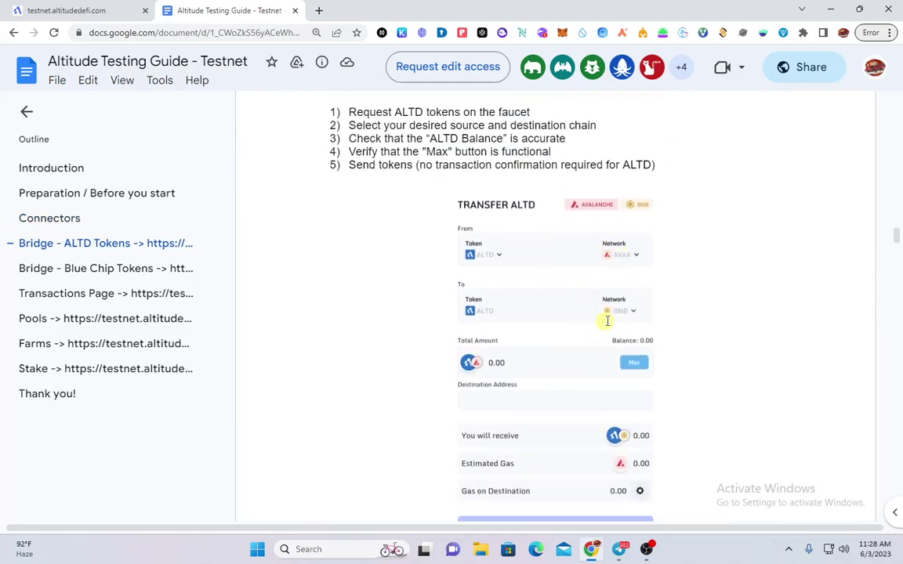
scroll(620, 314, down, 1)
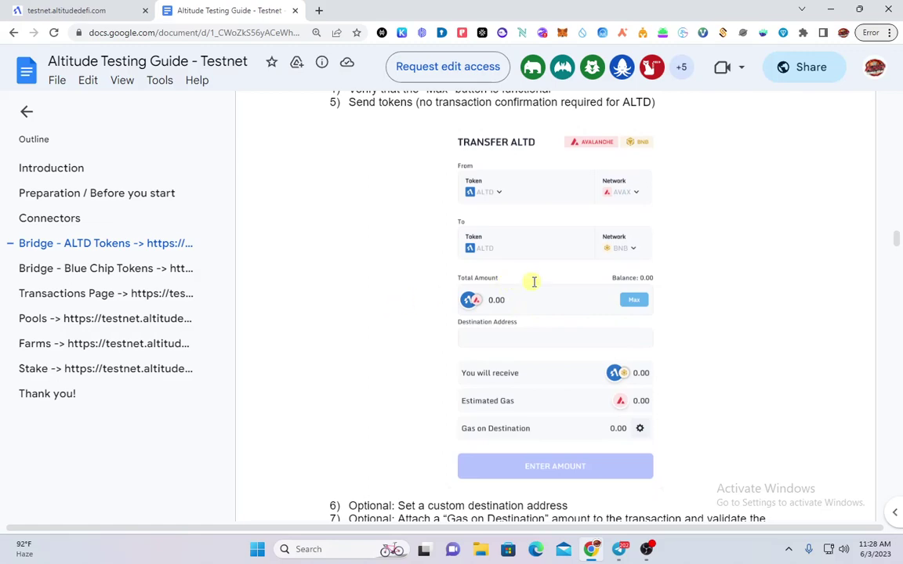
scroll(533, 282, down, 5)
scroll(534, 282, up, 4)
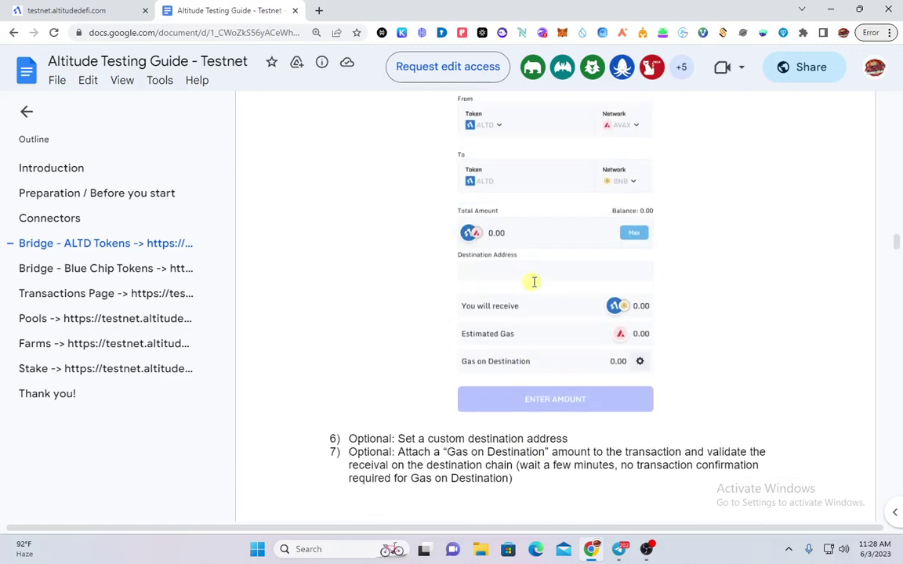
scroll(533, 282, up, 1)
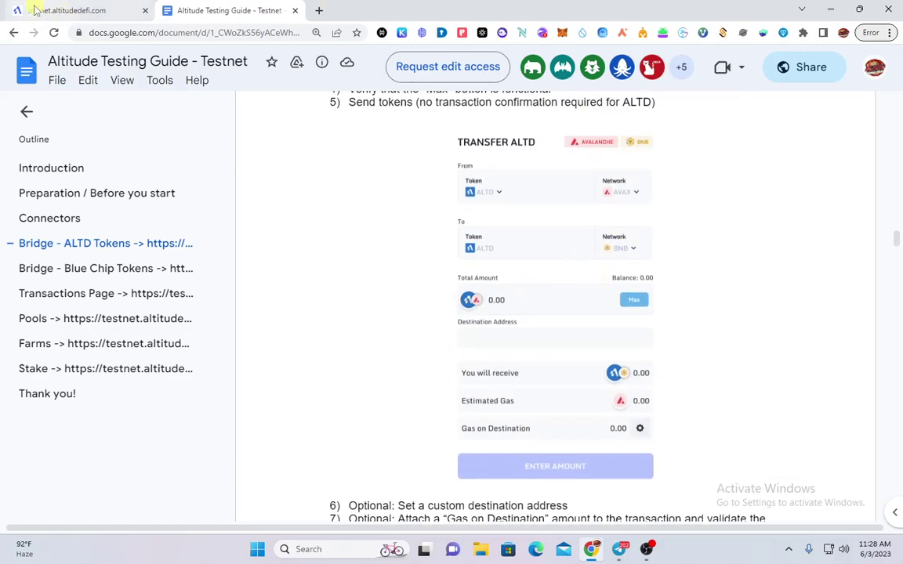
click(38, 11)
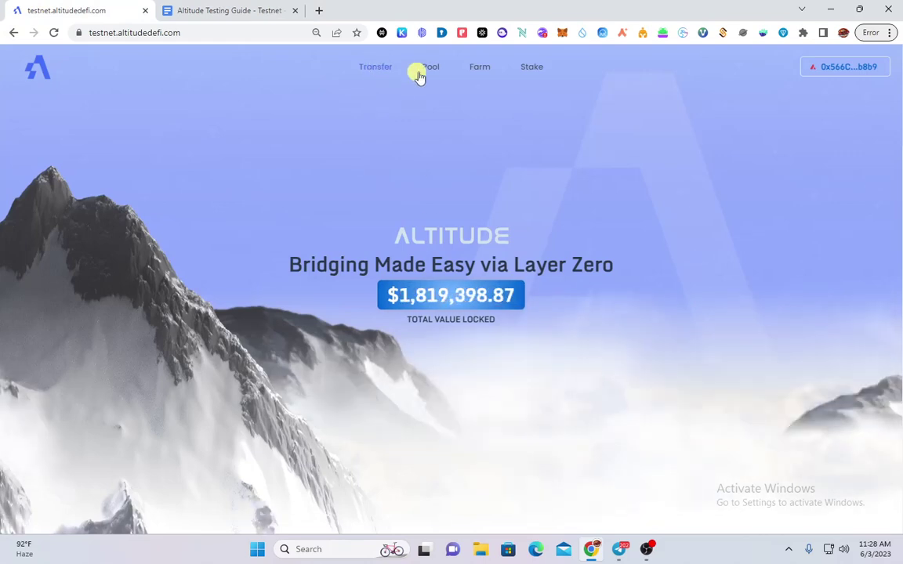
Open the ALTD bridge page and enter 200 as the Total Amount
click(354, 68)
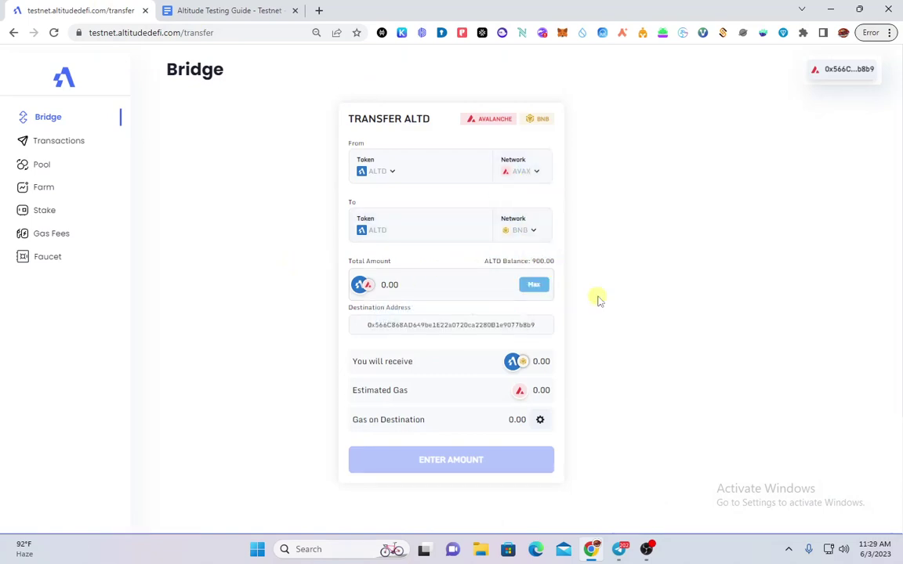
key(ctrl+plus)
double_click(431, 315)
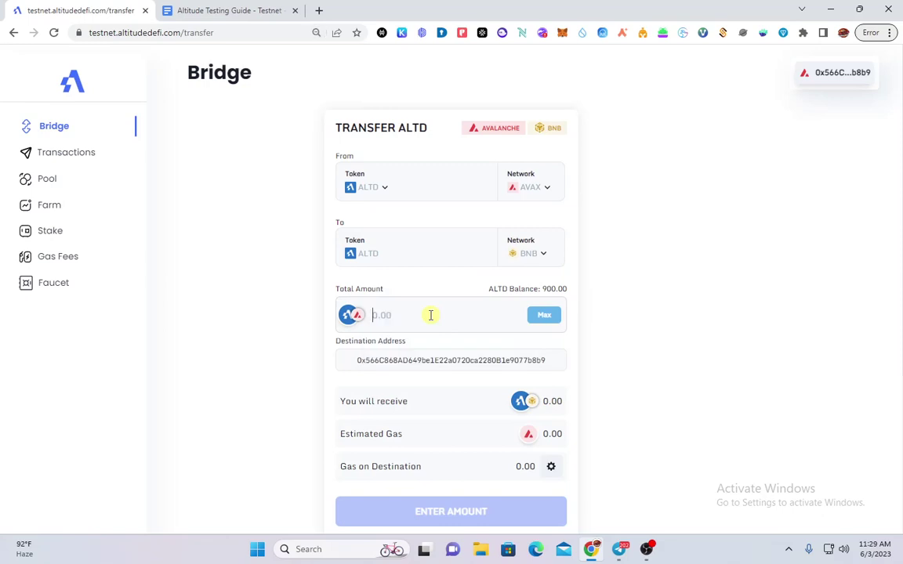
text(200)
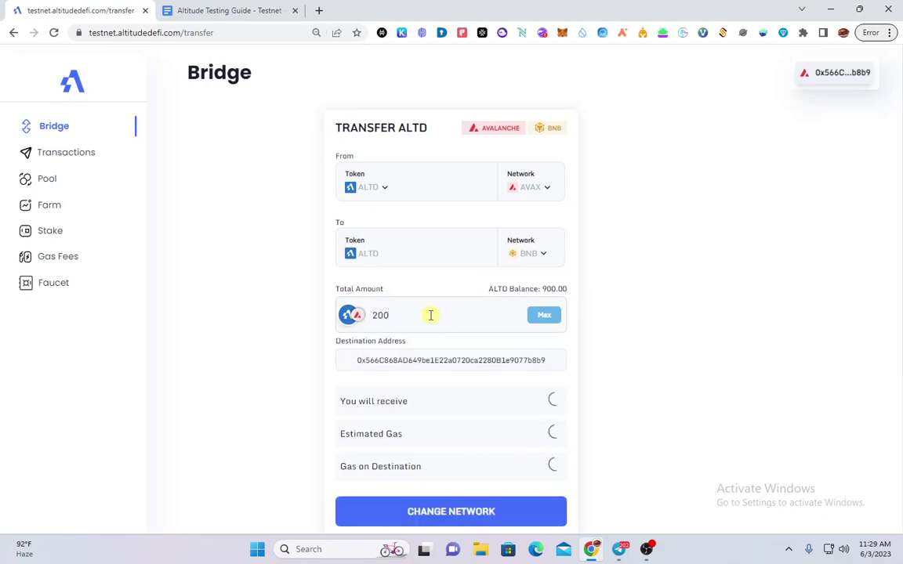
scroll(427, 345, down, 1)
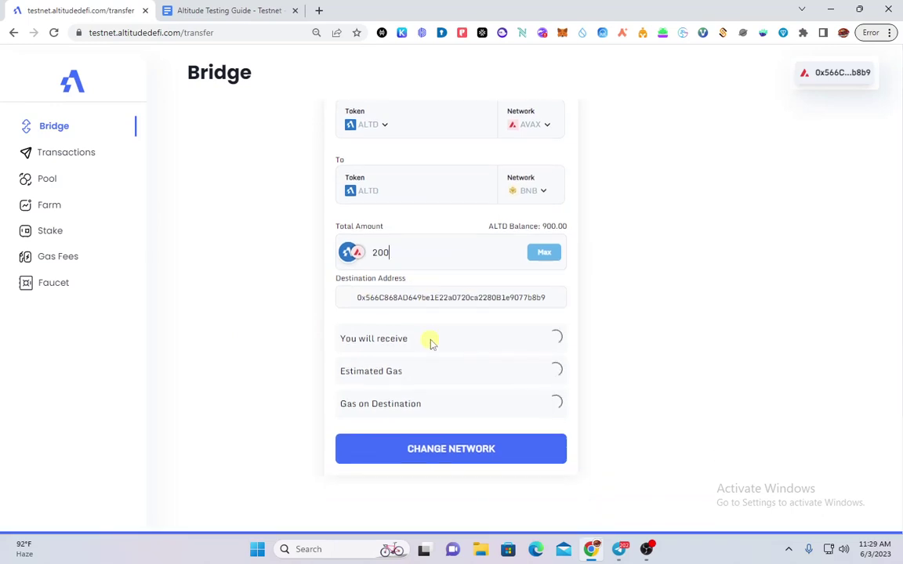
Switch the wallet to Avalanche Fuji Testnet through MetaMask and check the transfer quote
click(448, 456)
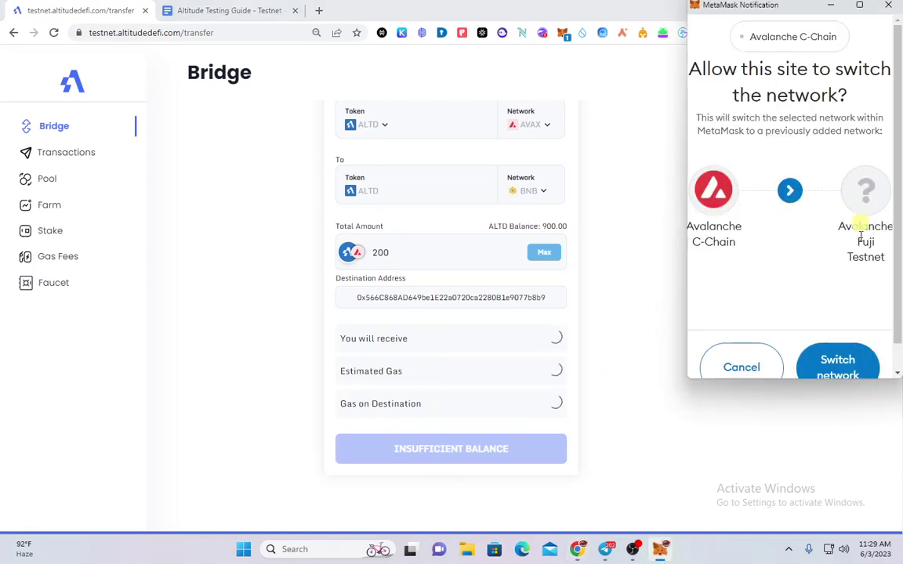
click(847, 362)
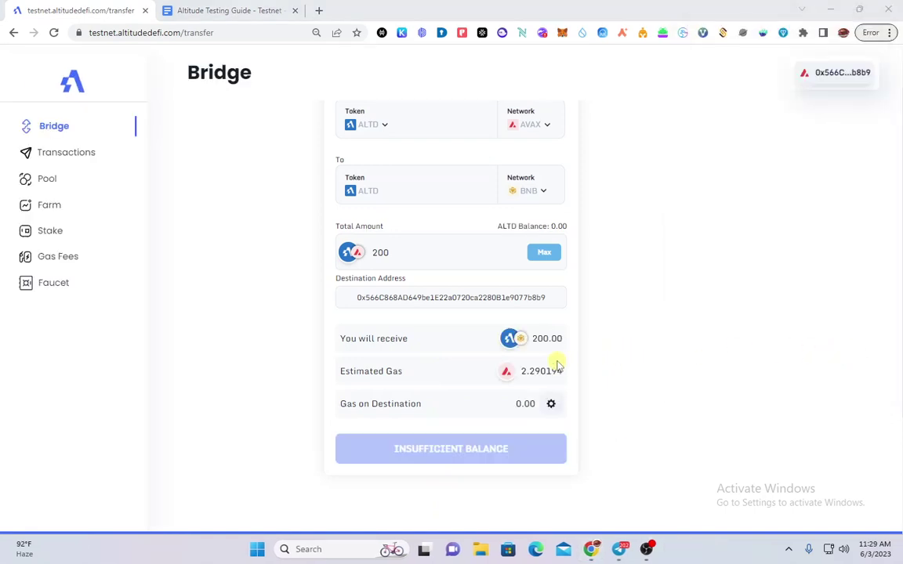
scroll(392, 445, up, 1)
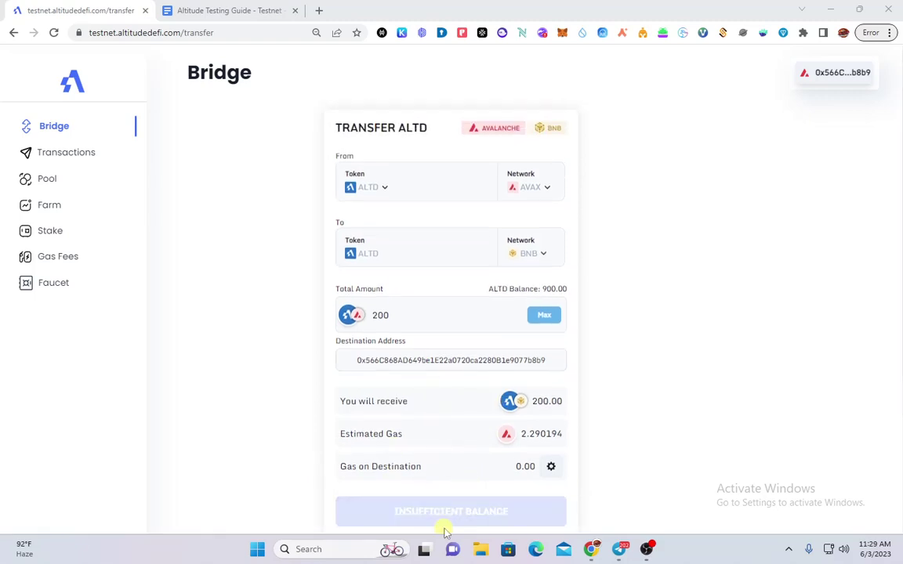
scroll(453, 458, down, 1)
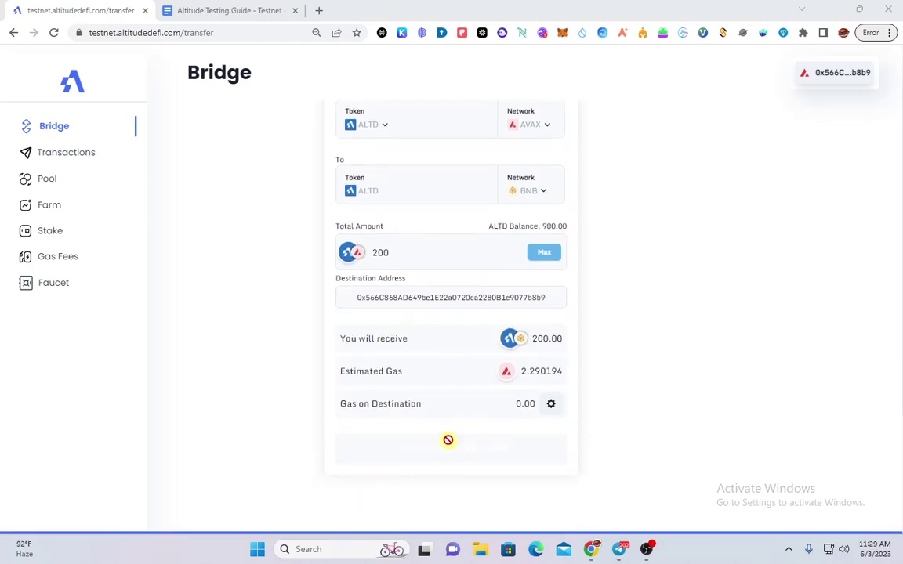
scroll(448, 439, up, 1)
click(149, 34)
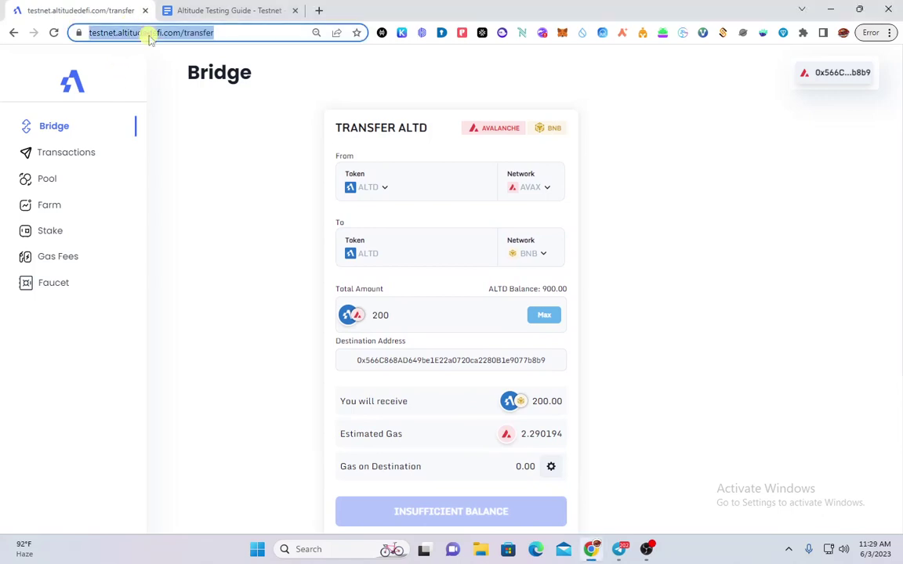
Reload the bridge, connect MetaMask, and send 200 ALTD from Avalanche to BNB, confirming in the wallet
key(Return)
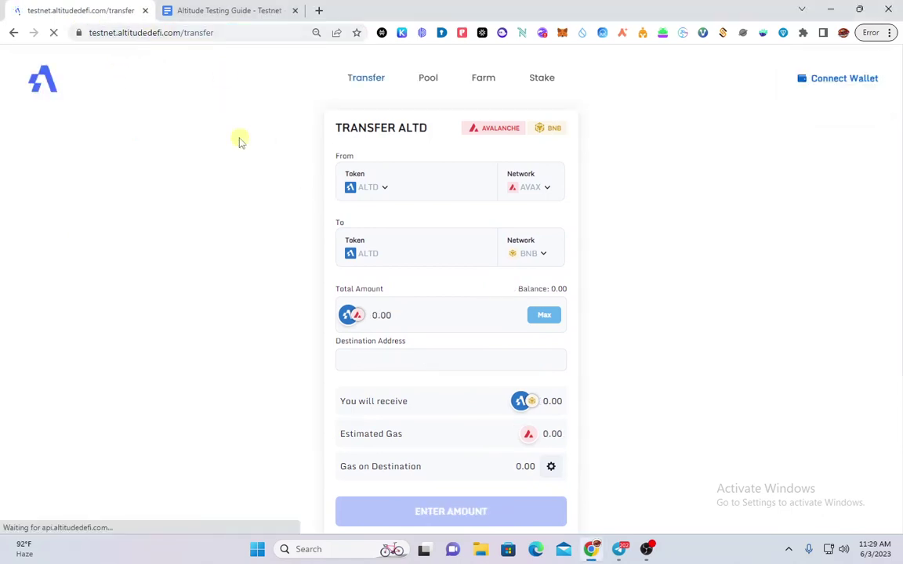
click(751, 229)
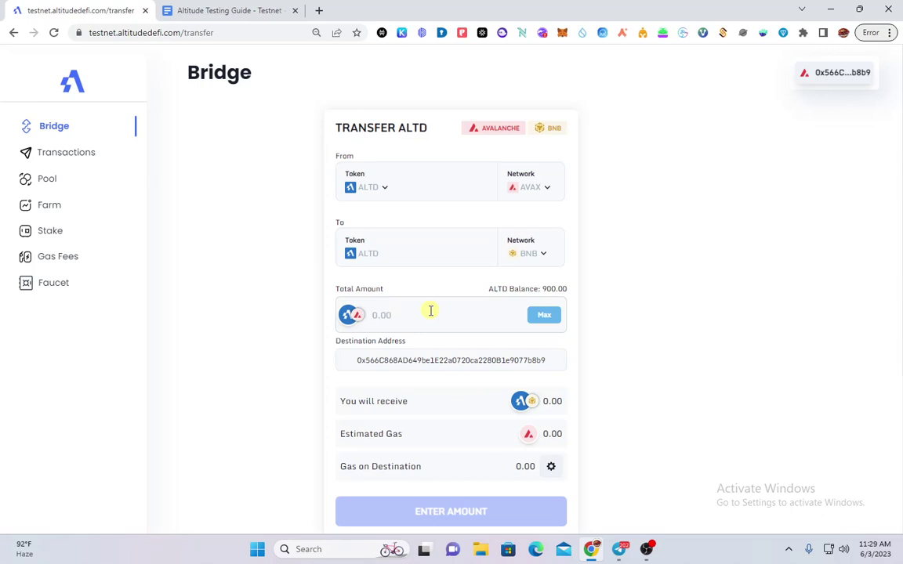
text(200)
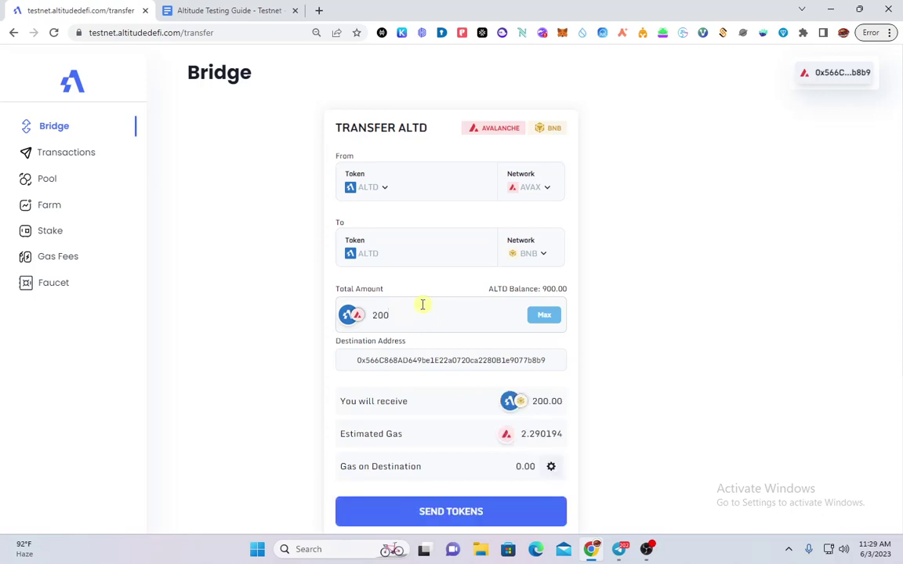
scroll(450, 439, down, 1)
click(442, 455)
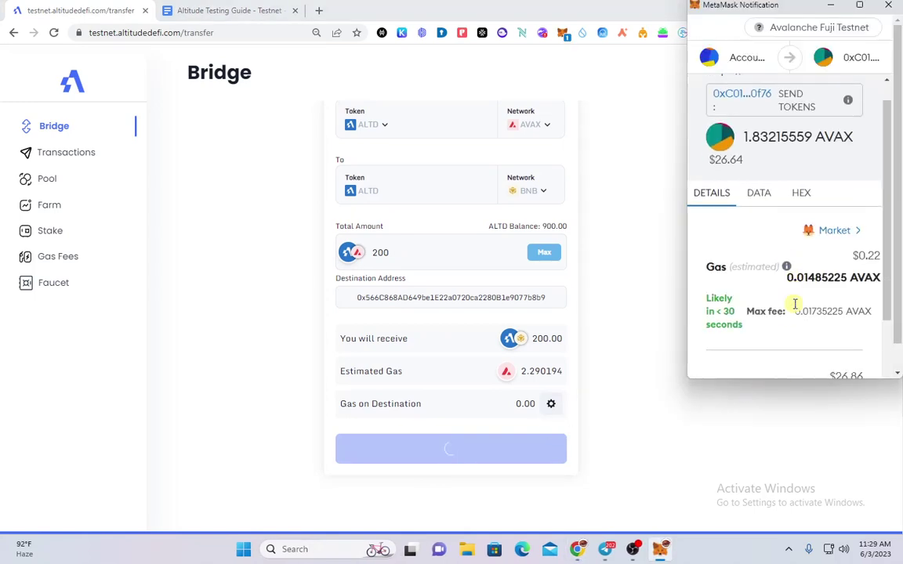
scroll(795, 304, down, 3)
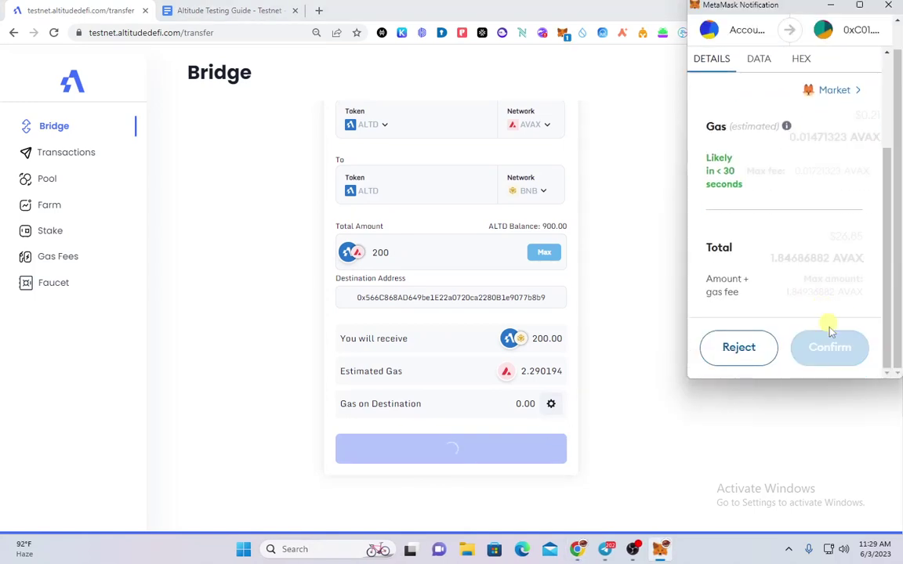
click(826, 351)
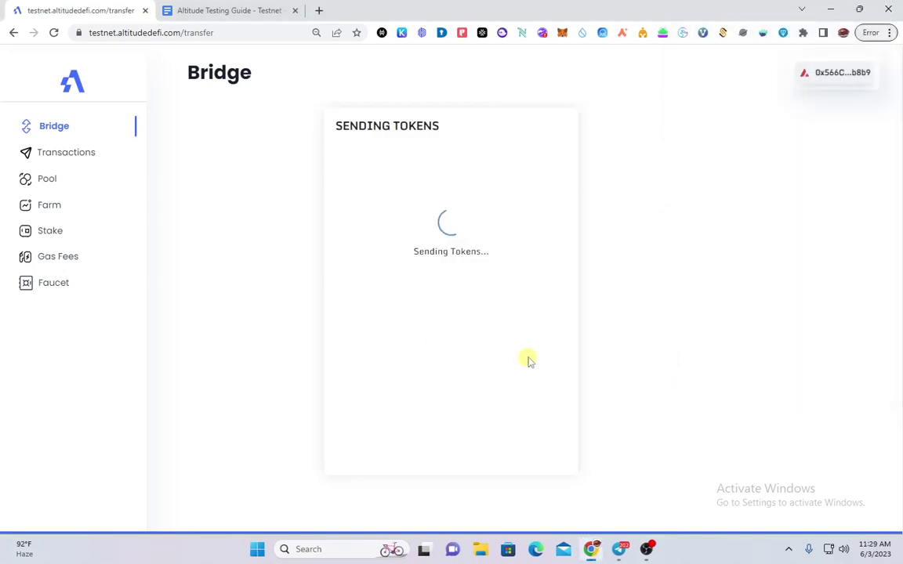
click(227, 9)
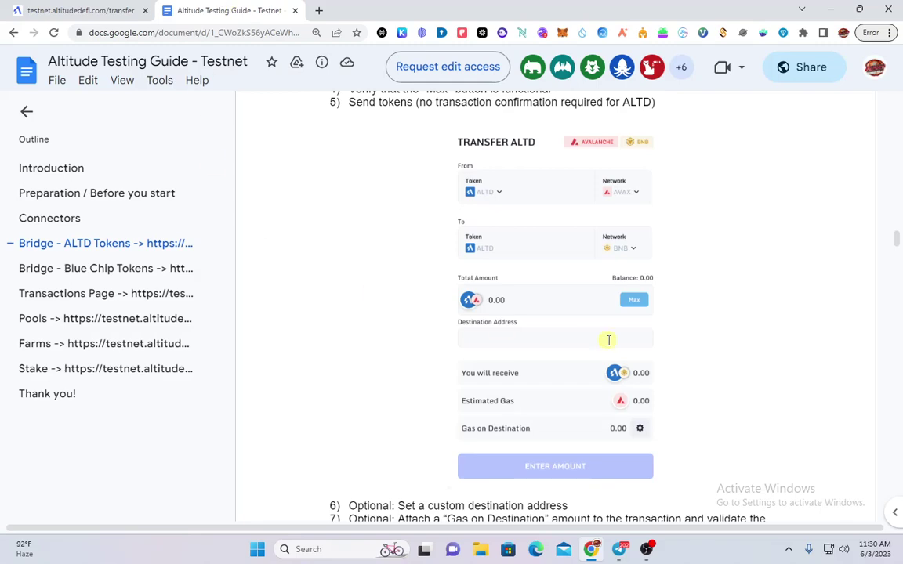
Read the guide's eight Bridge - Blue Chip Tokens steps for ABT or USDC, then go back to the bridge
scroll(609, 339, down, 3)
scroll(598, 306, up, 4)
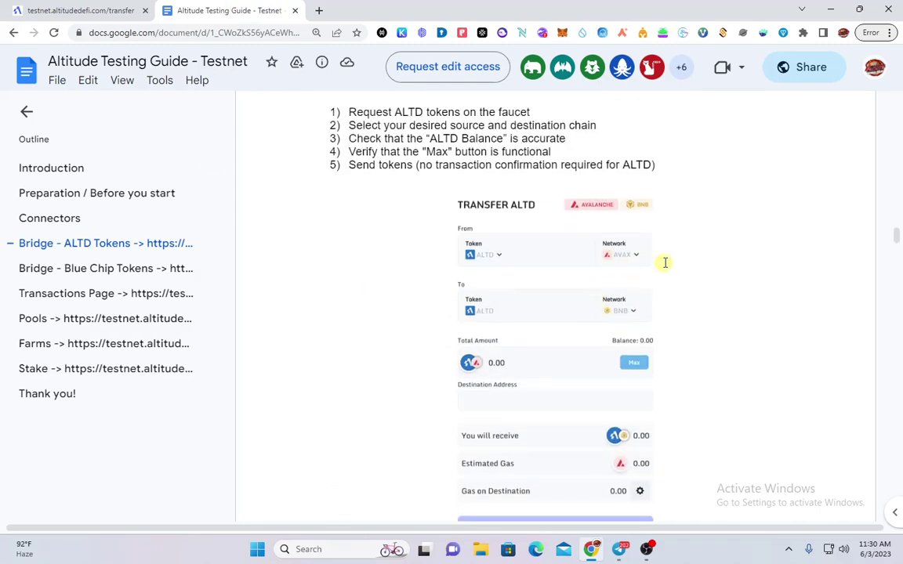
scroll(664, 263, down, 9)
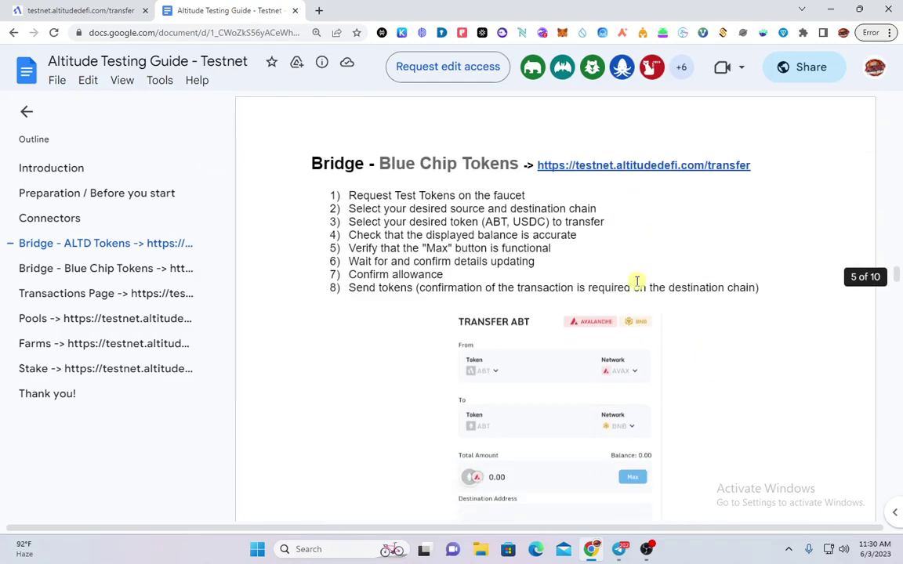
scroll(637, 281, up, 1)
scroll(407, 291, down, 1)
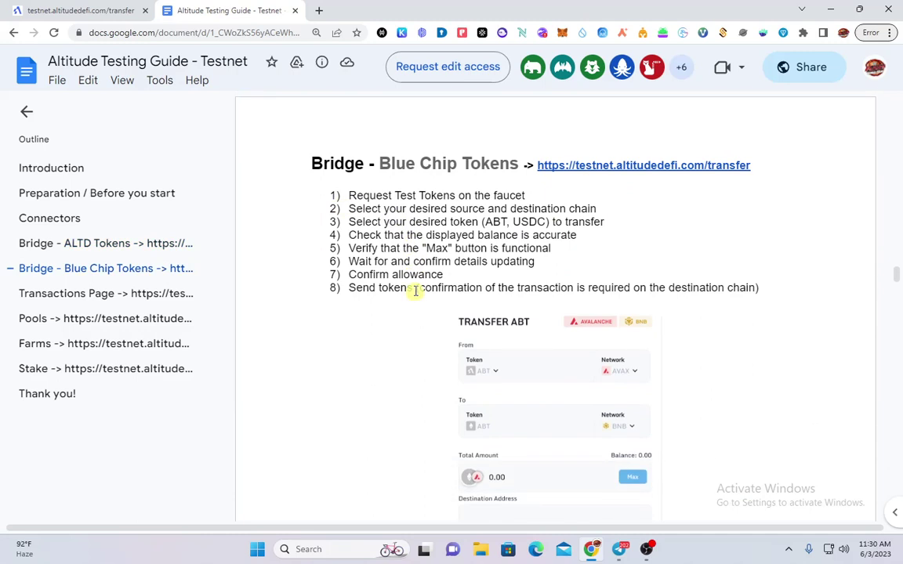
scroll(603, 227, down, 2)
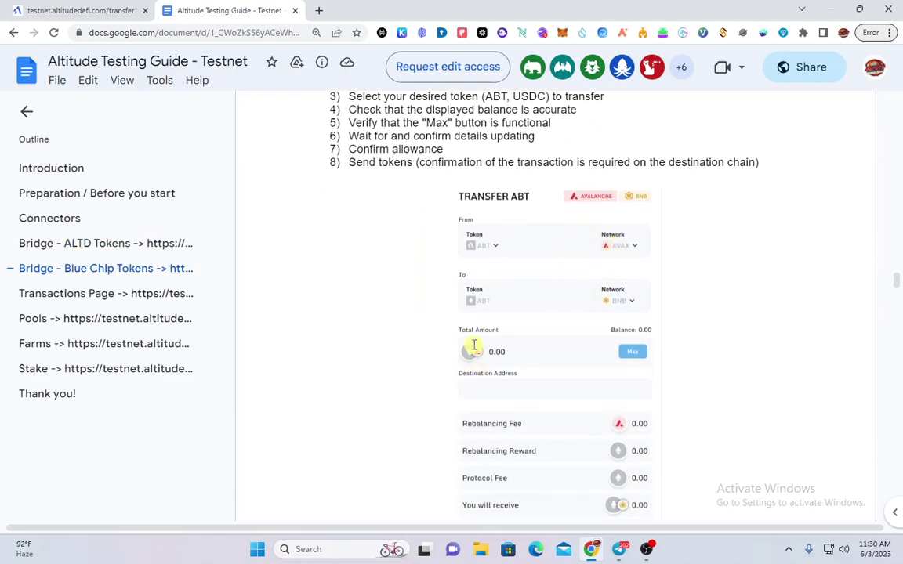
scroll(474, 345, up, 2)
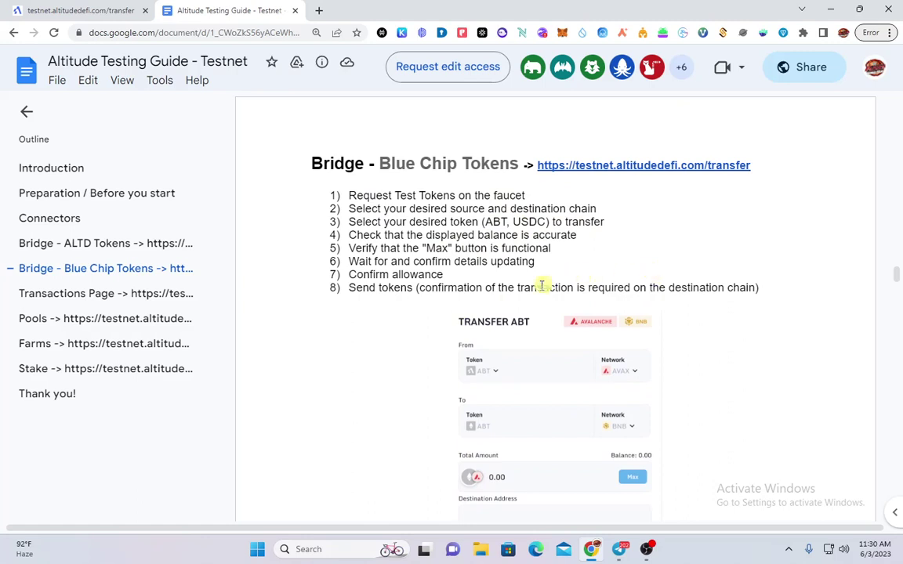
key(ctrl+shift+Tab)
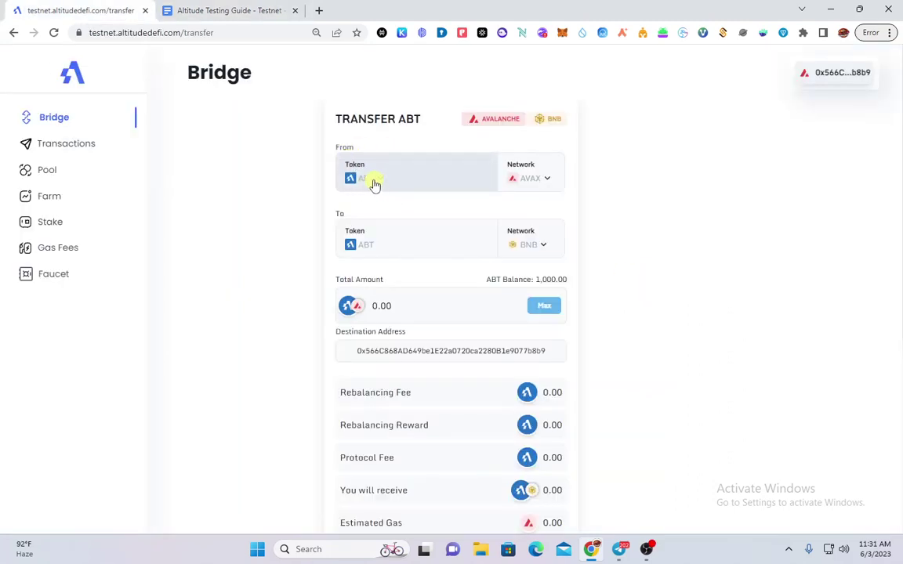
Choose ABT as the token to send and check the guide's Blue Chip Tokens instructions
click(375, 183)
click(385, 226)
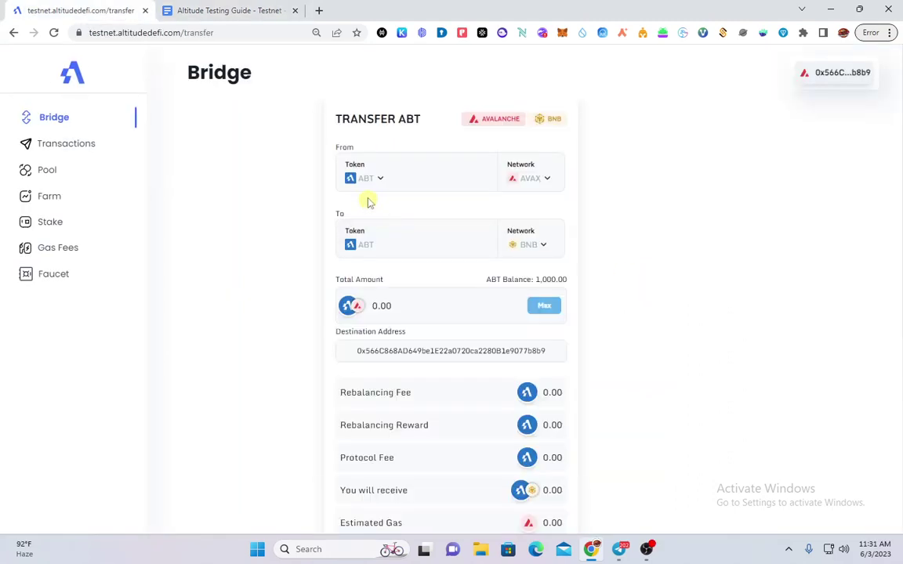
right_click(370, 253)
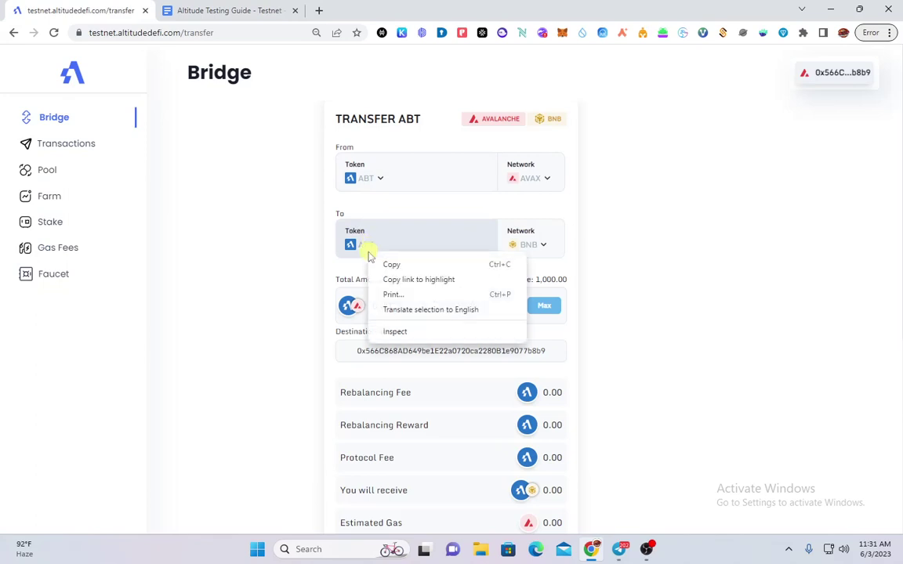
click(345, 237)
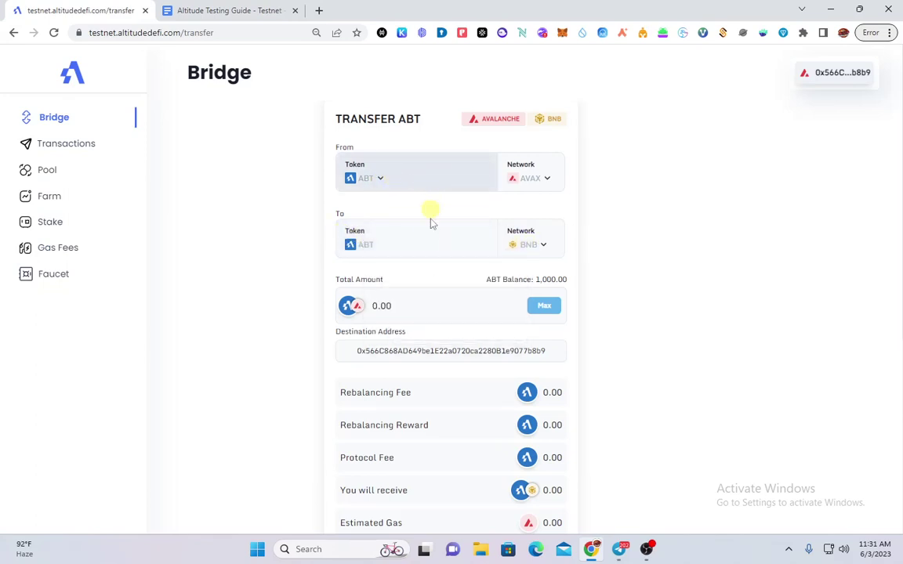
click(235, 10)
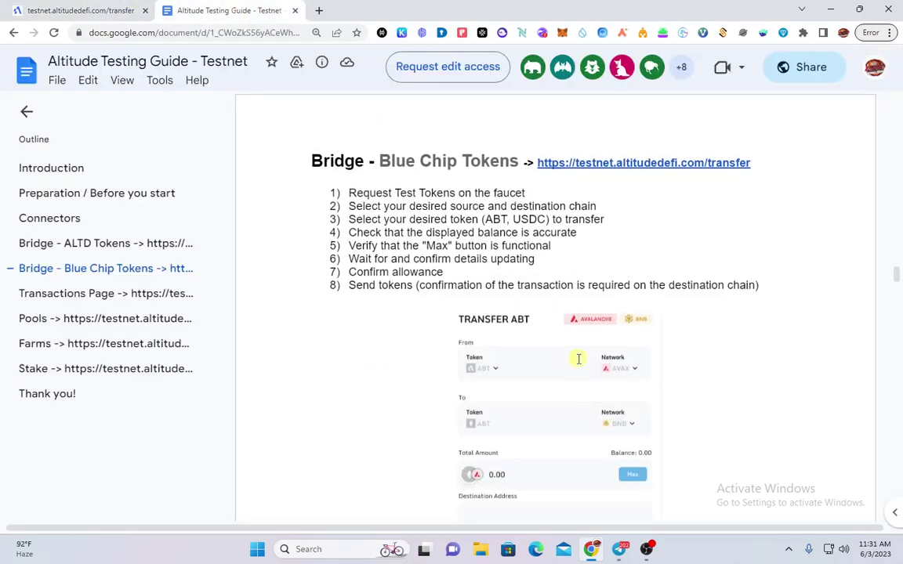
scroll(579, 359, down, 3)
scroll(459, 204, up, 1)
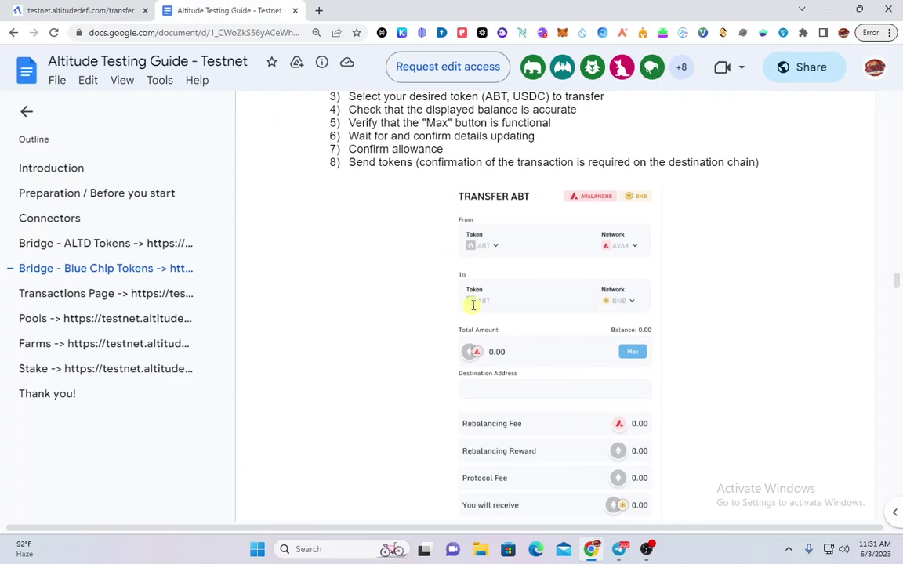
scroll(477, 292, up, 1)
scroll(476, 253, down, 1)
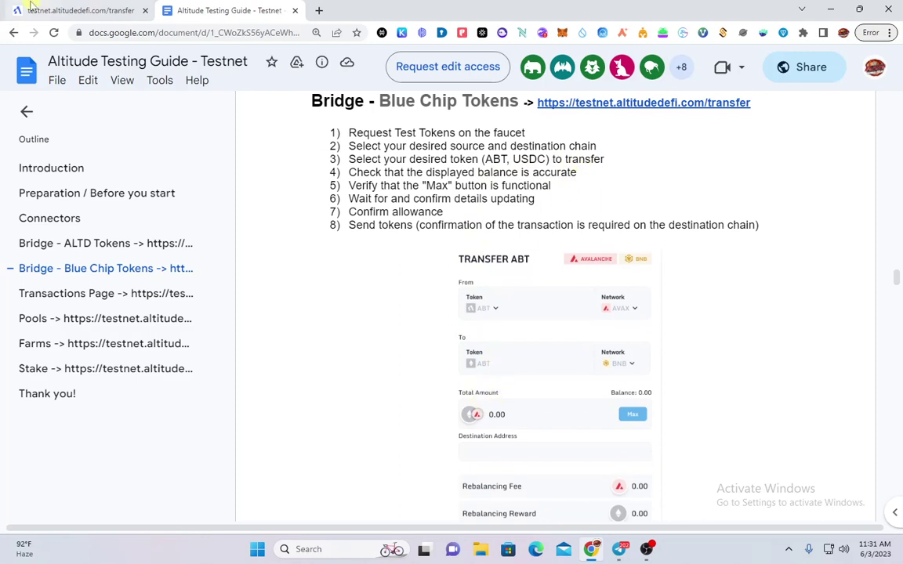
click(57, 14)
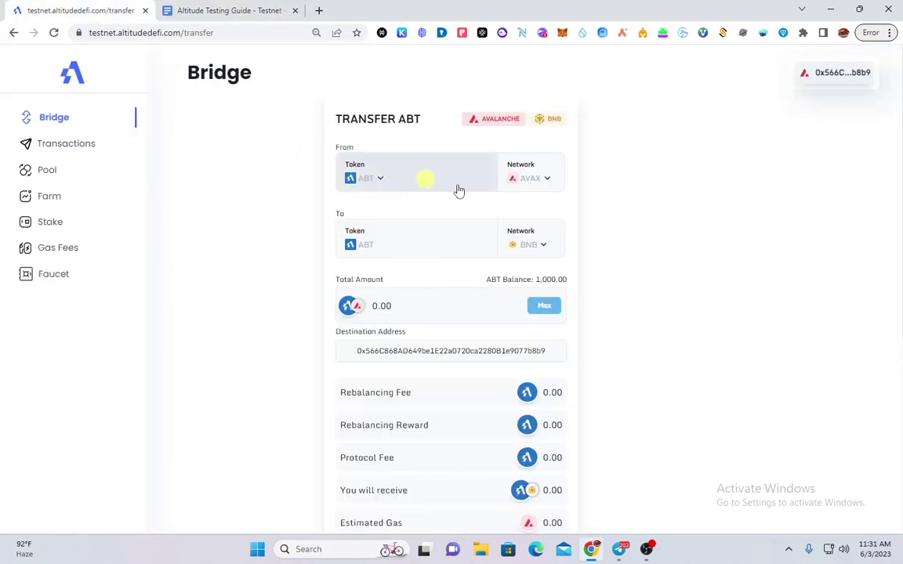
Fill in the full ABT balance and approve a 1000 ABT spending cap in MetaMask
click(539, 307)
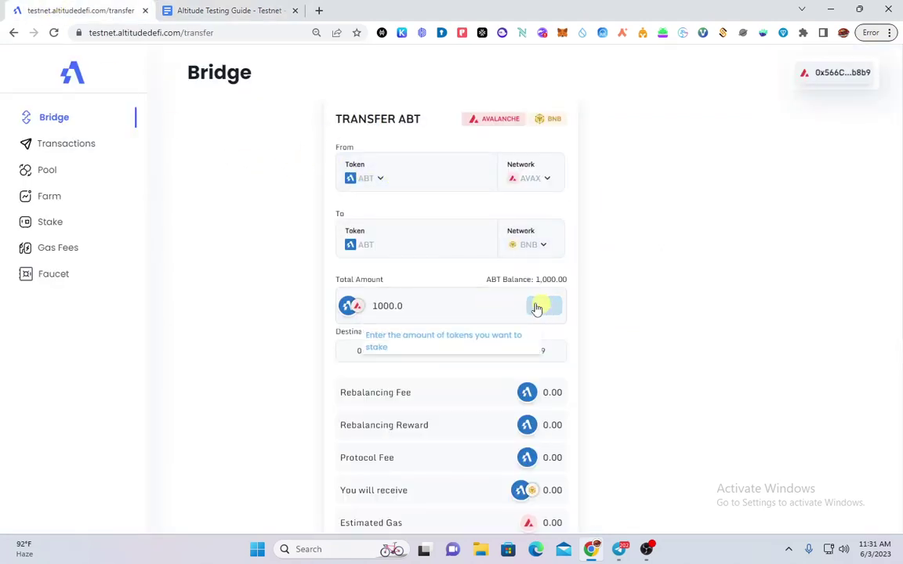
scroll(485, 344, down, 3)
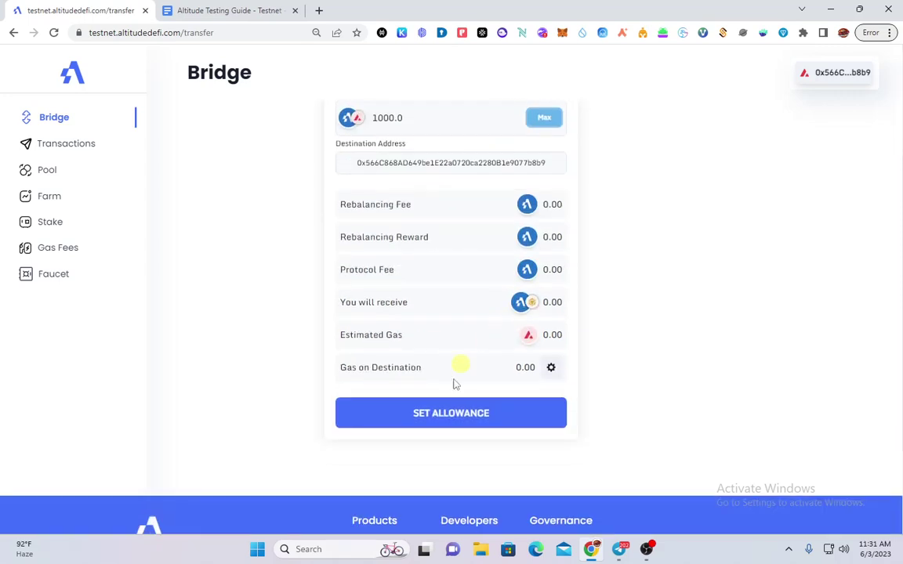
click(469, 417)
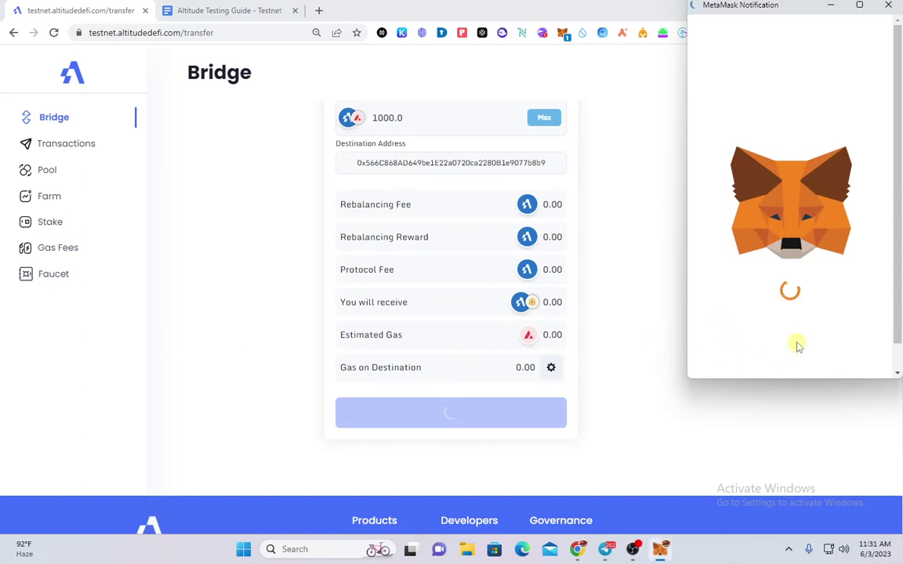
scroll(800, 353, down, 3)
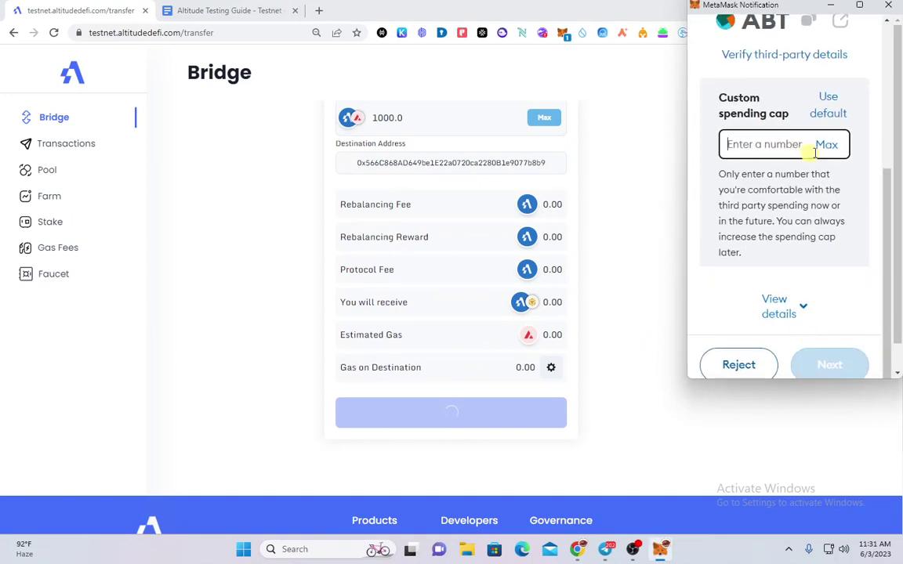
click(826, 145)
click(832, 365)
scroll(834, 365, down, 2)
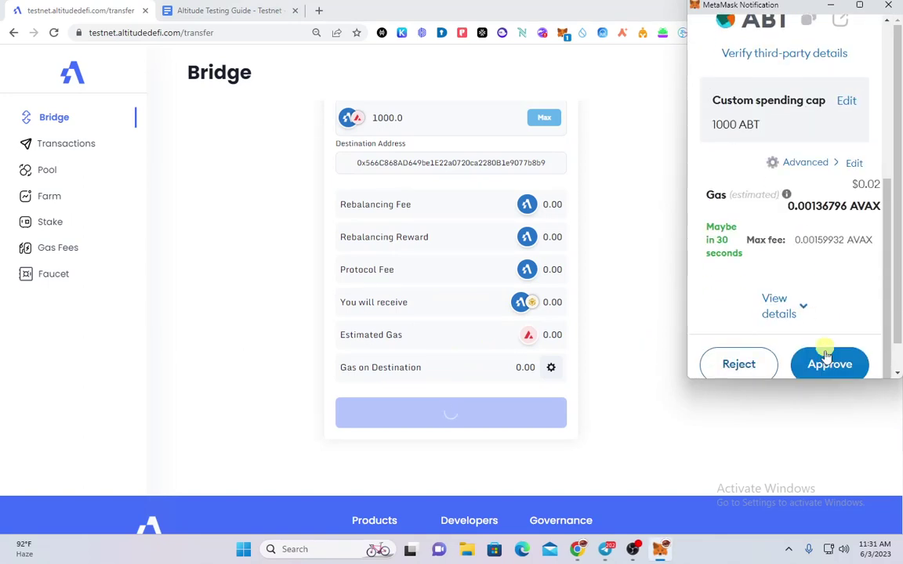
click(832, 365)
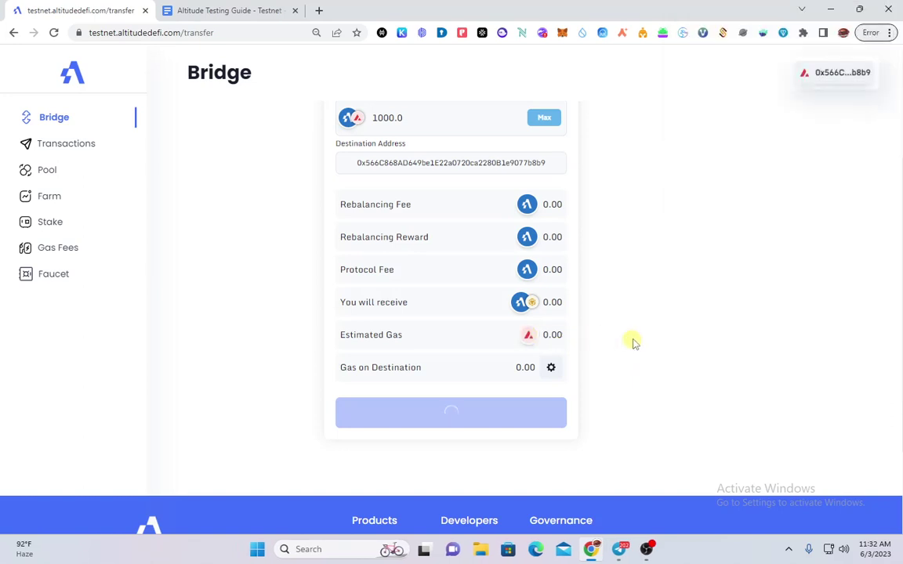
Submit the ABT transfer and review the MetaMask request totalling 2.06055674 AVAX, short of gas
click(479, 412)
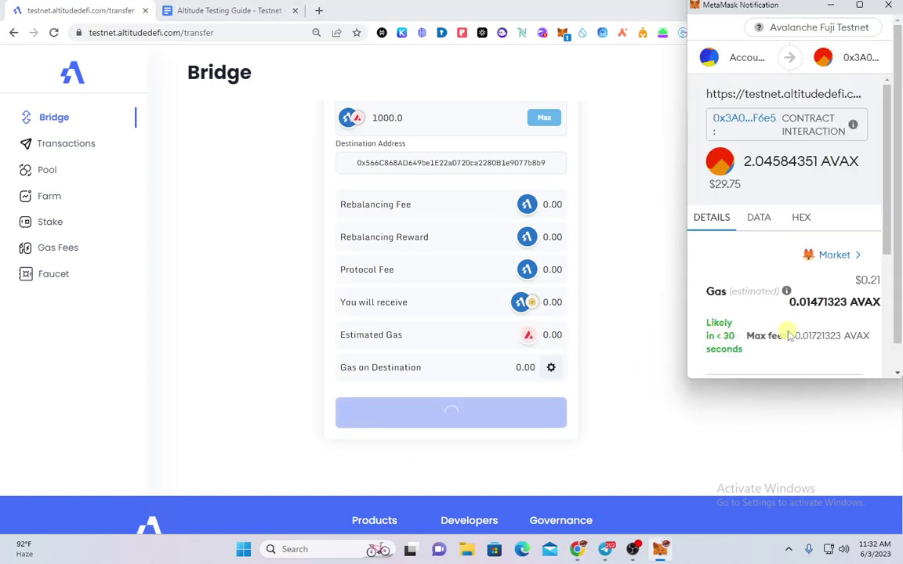
scroll(790, 335, down, 5)
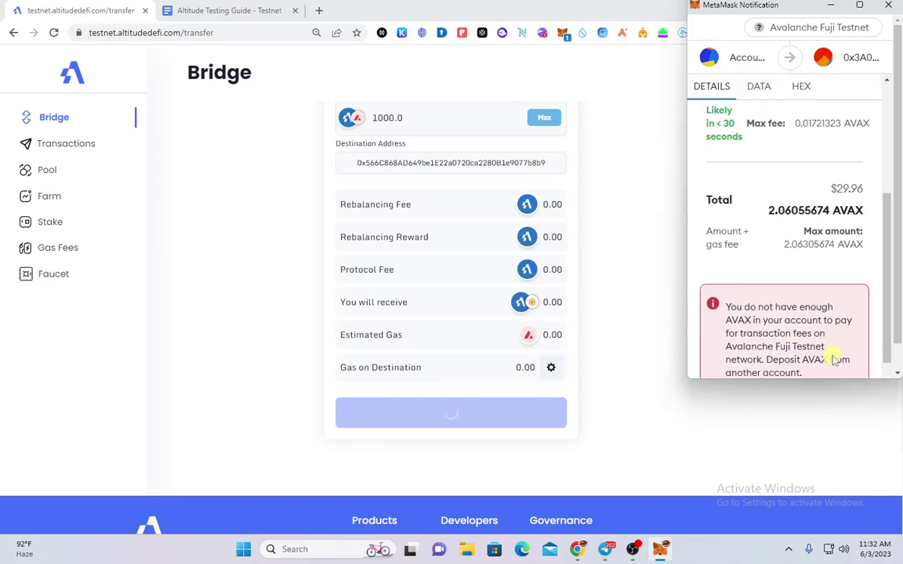
scroll(833, 356, up, 5)
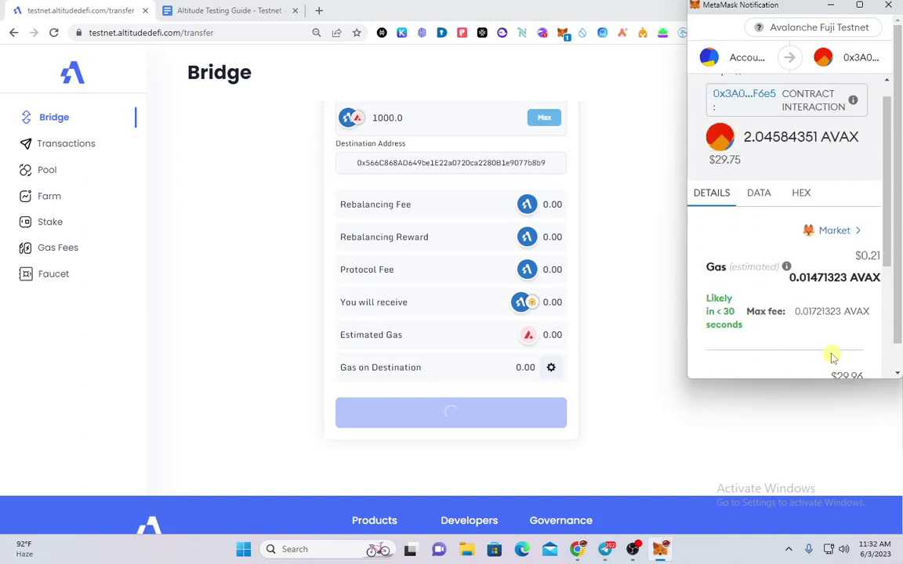
scroll(829, 348, down, 5)
scroll(789, 360, down, 1)
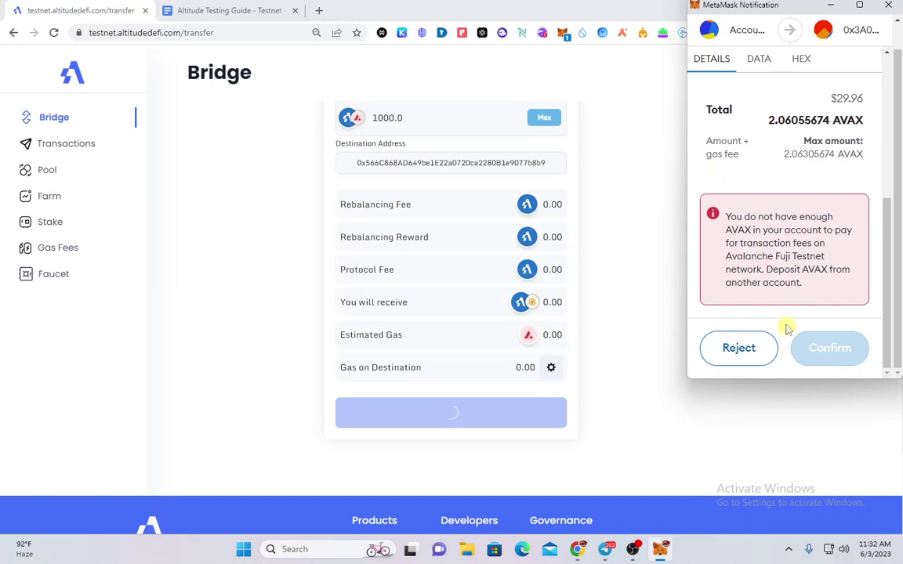
scroll(782, 318, up, 1)
scroll(782, 314, up, 3)
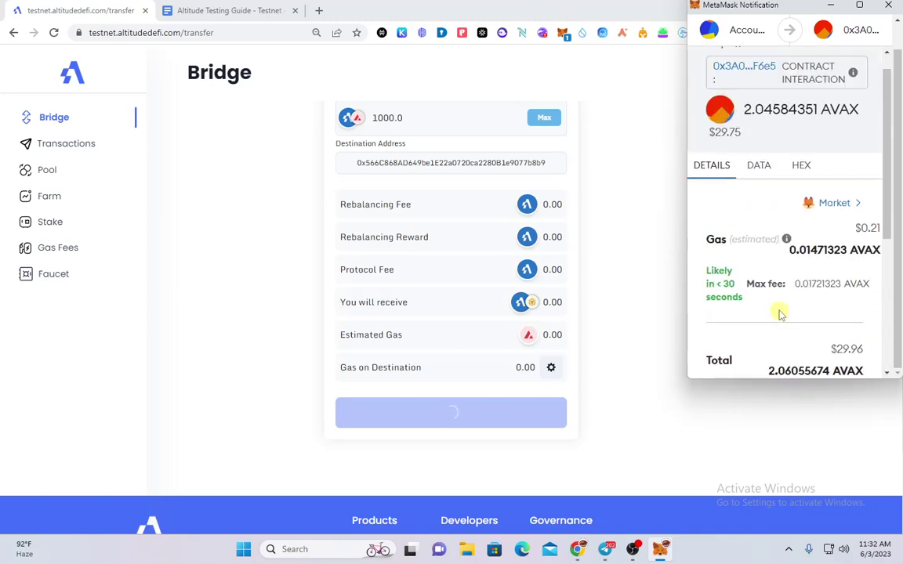
scroll(780, 314, down, 4)
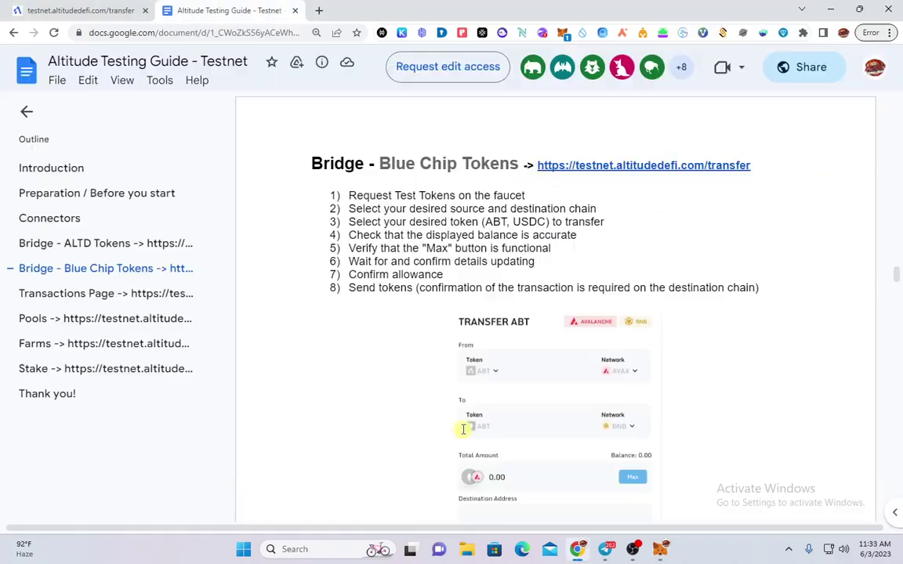
Scroll the guide from Bridge - Blue Chip Tokens through the Transactions Page and Pools sections
scroll(438, 337, down, 10)
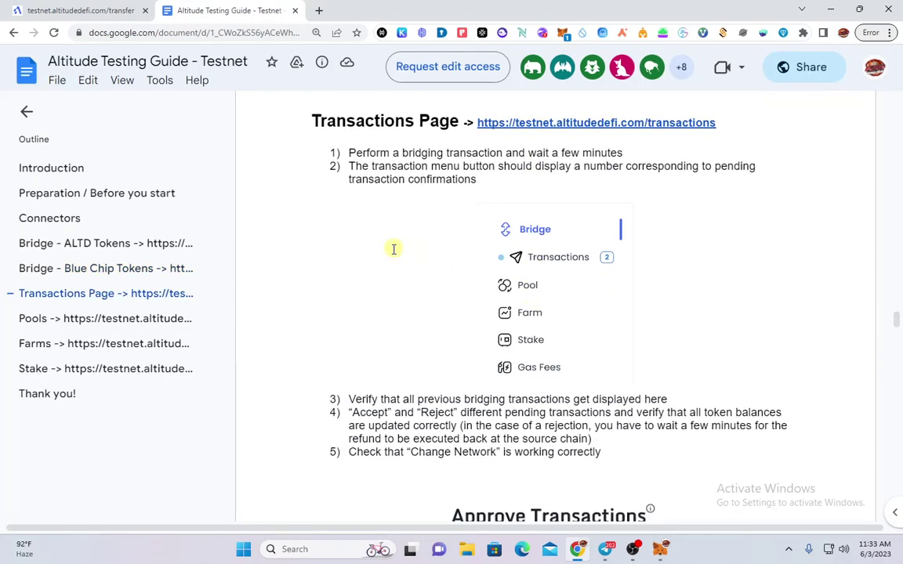
scroll(360, 251, up, 1)
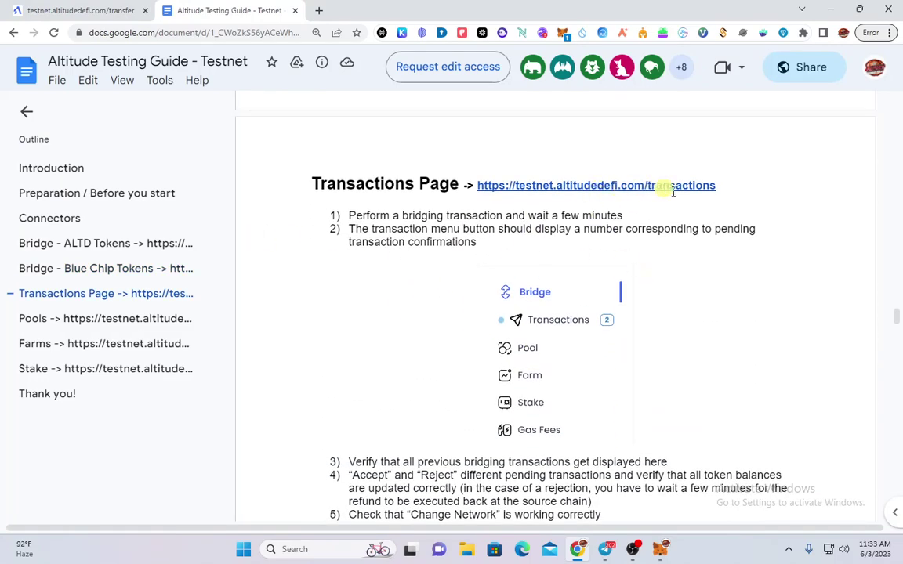
scroll(544, 335, down, 10)
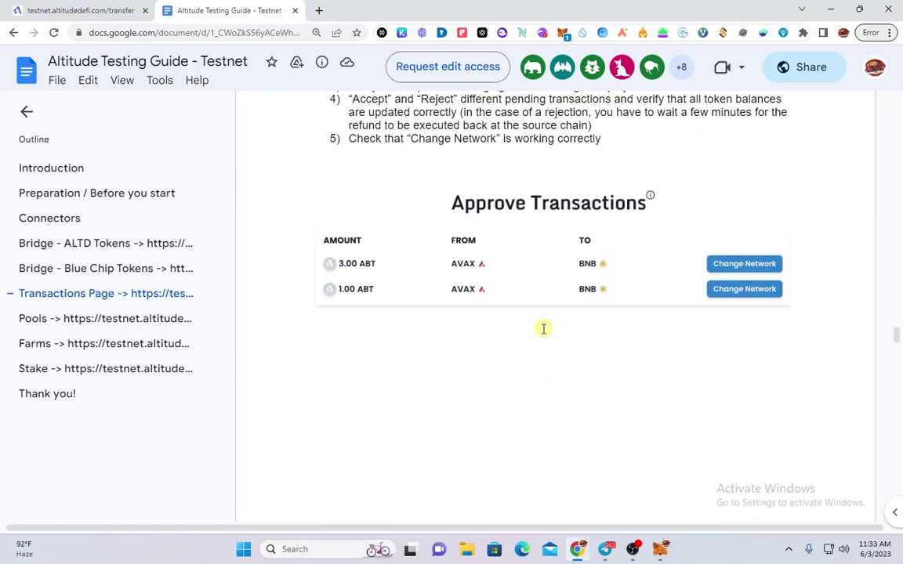
scroll(544, 392, up, 5)
scroll(544, 392, down, 15)
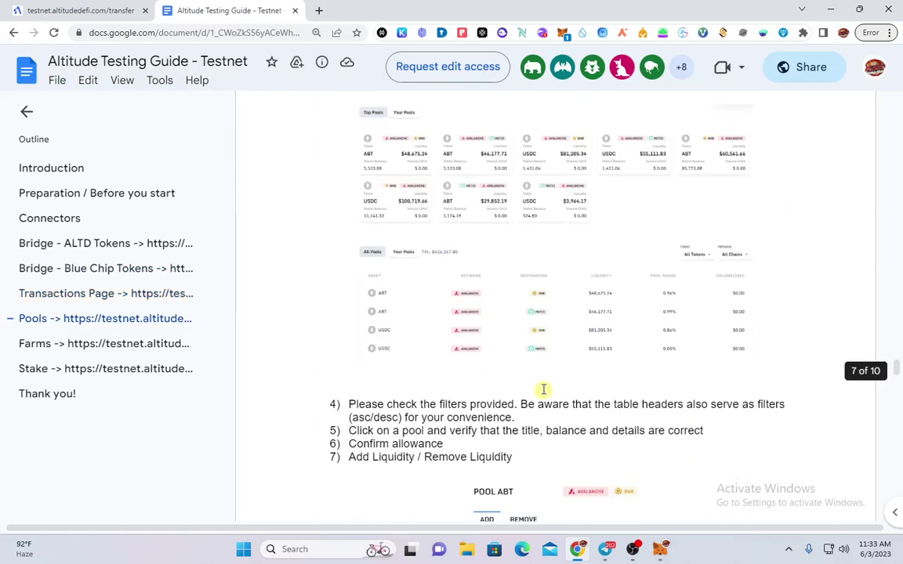
scroll(544, 389, up, 3)
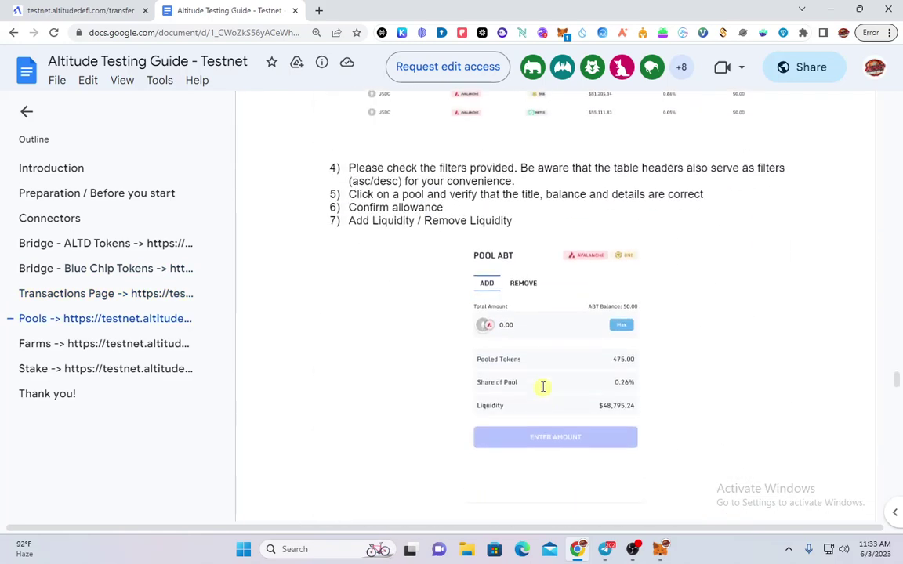
scroll(413, 403, up, 8)
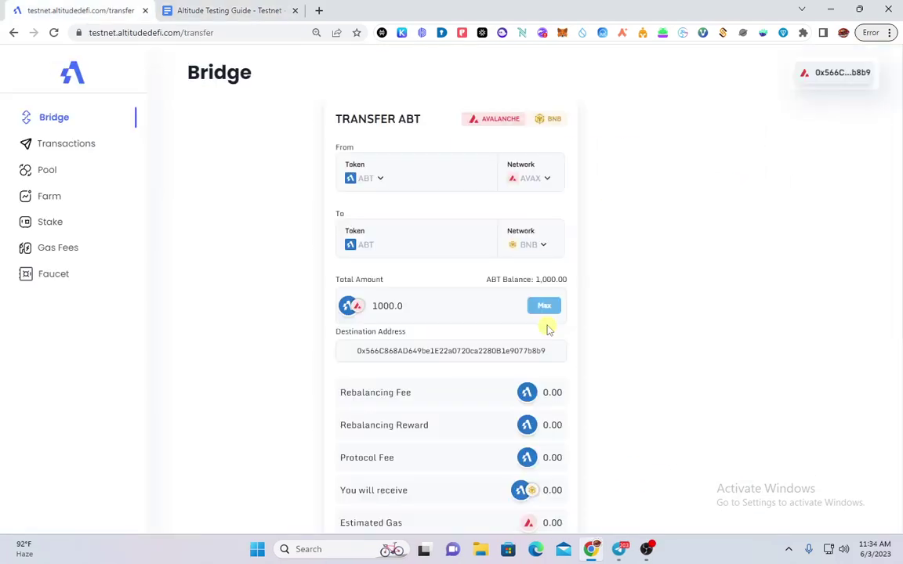
Set BNB as the origin chain and let MetaMask switch to Binance Smart Chain
click(538, 180)
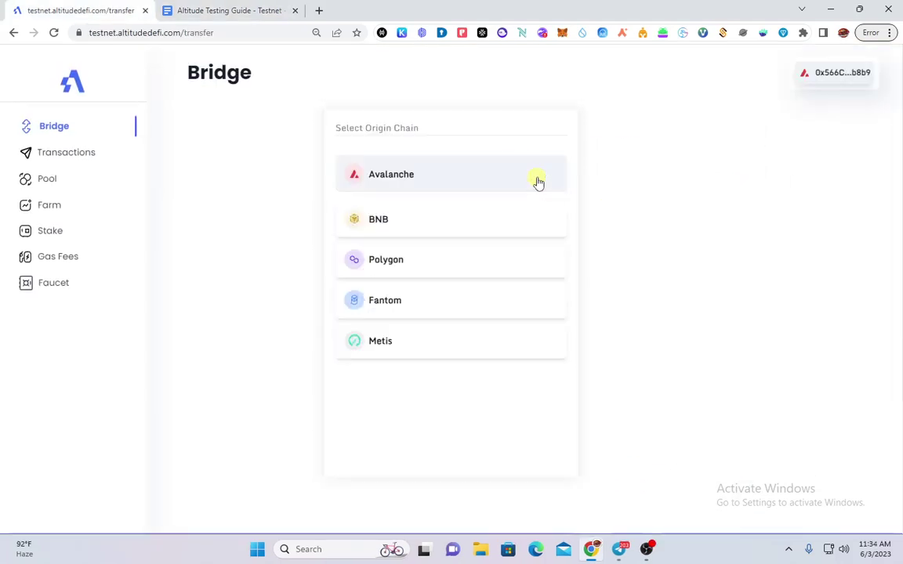
click(403, 228)
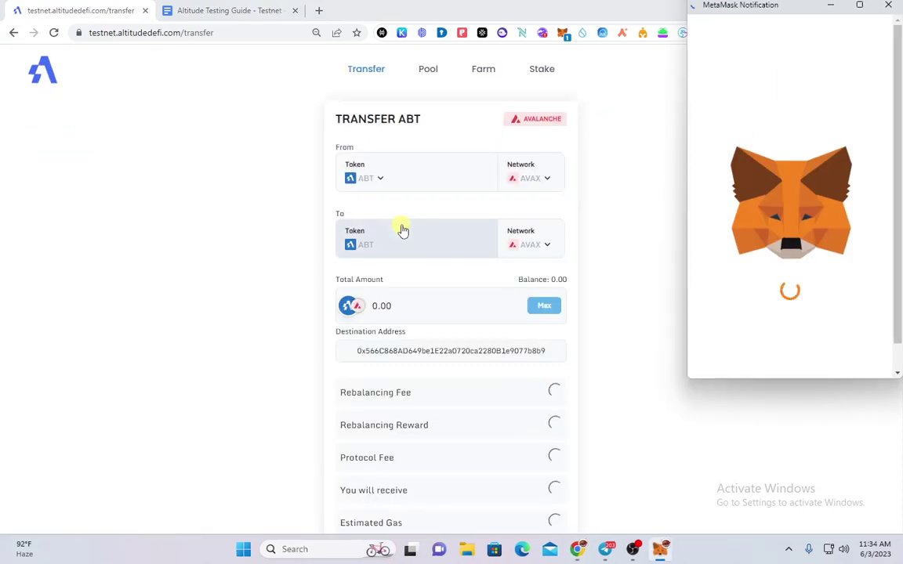
click(853, 374)
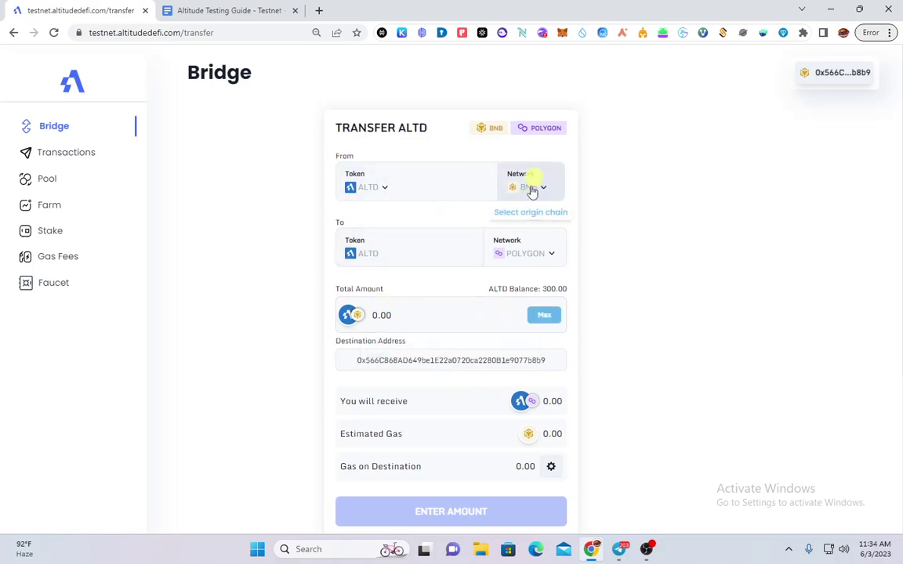
Enter 100 ALTD as the Total Amount, send it to Polygon, and confirm in MetaMask
scroll(392, 482, down, 1)
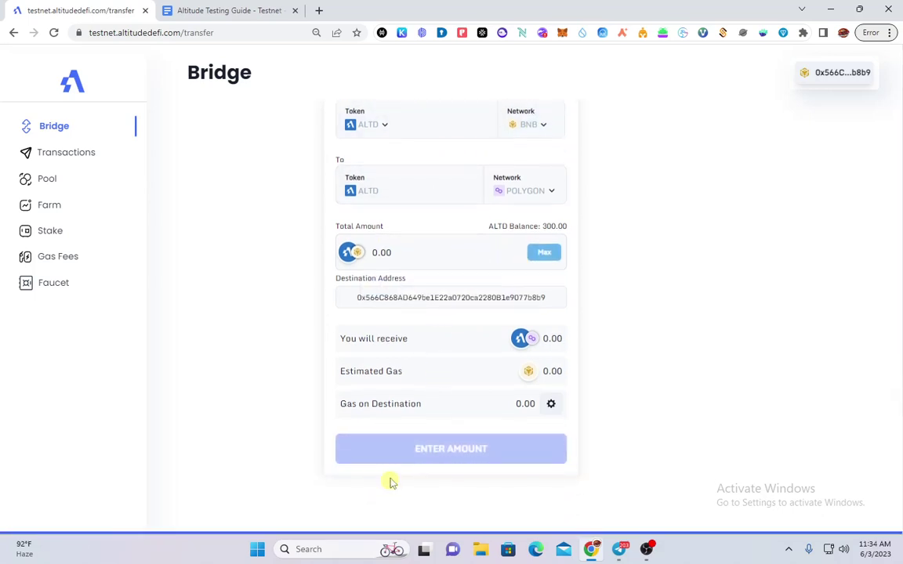
click(413, 250)
text(0.1)
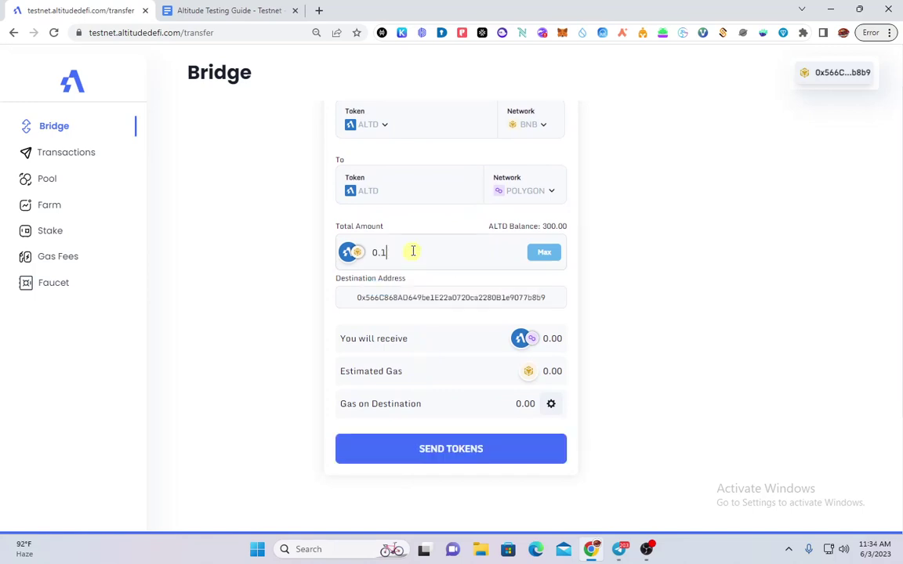
key(BackSpace)
key(BackSpace)
key(BackSpace)
text(100)
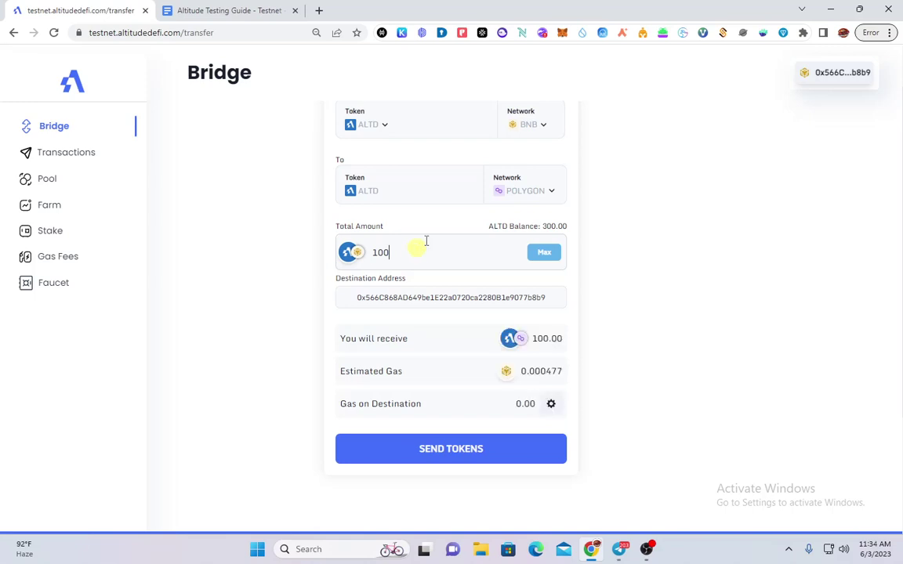
scroll(413, 250, up, 2)
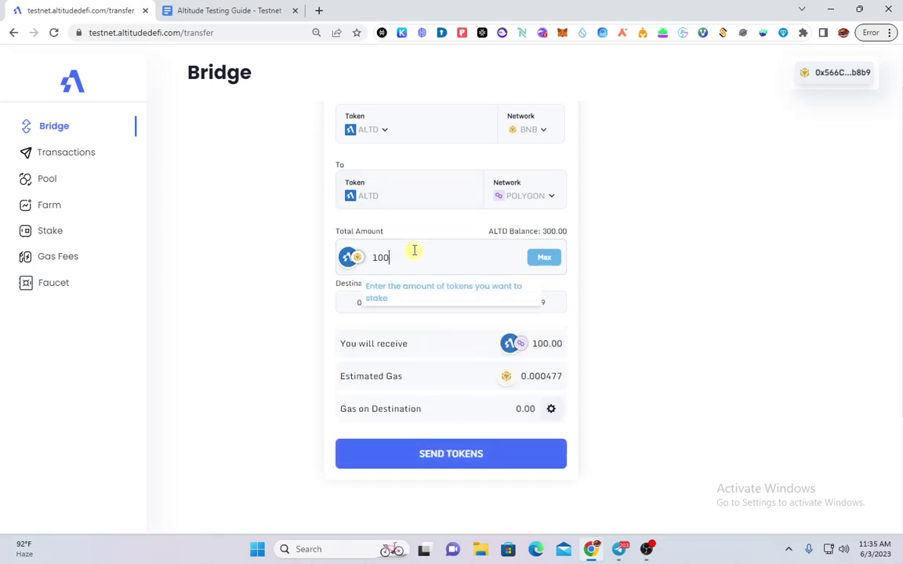
scroll(480, 439, down, 2)
click(482, 458)
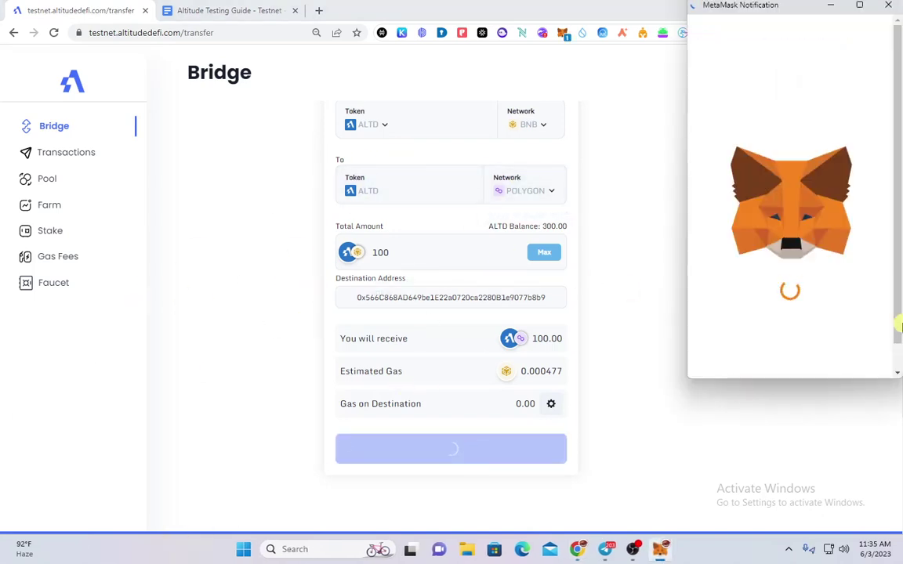
scroll(854, 345, down, 3)
click(852, 366)
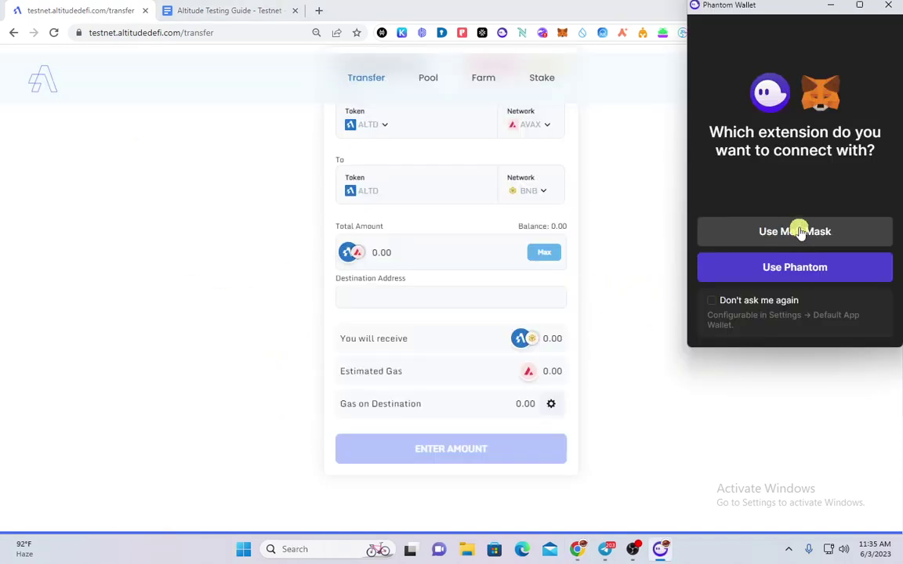
Connect with MetaMask and enter 50 ALTD as the bridge's Total Amount
click(799, 232)
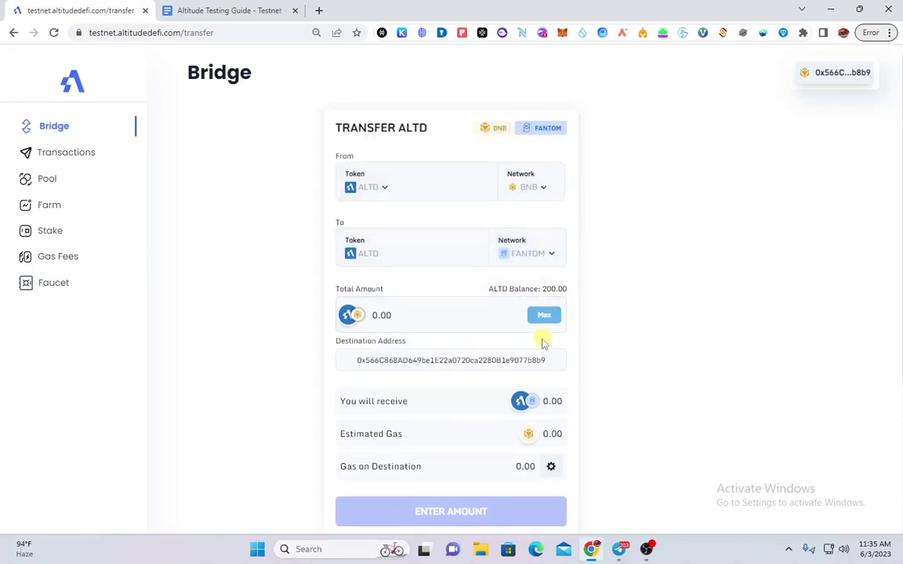
click(436, 311)
text(100)
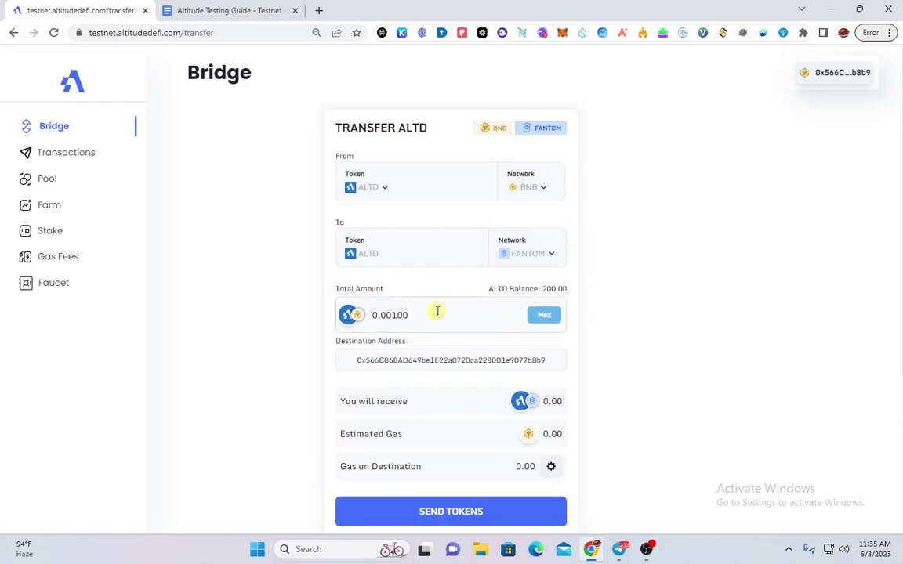
key(BackSpace)
key(BackSpace)
key(BackSpace)
key(BackSpace)
key(BackSpace)
key(BackSpace)
text(00)
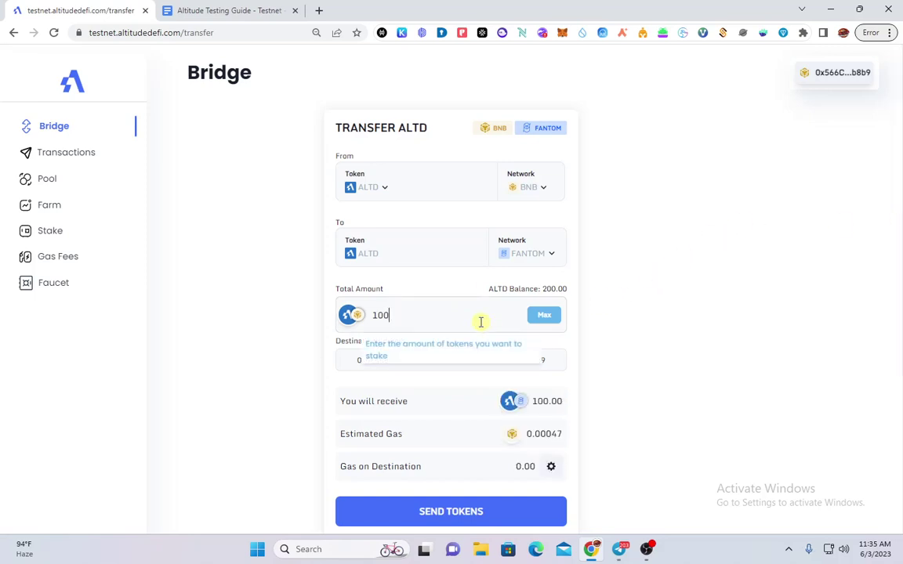
key(BackSpace)
key(BackSpace)
key(BackSpace)
text(50)
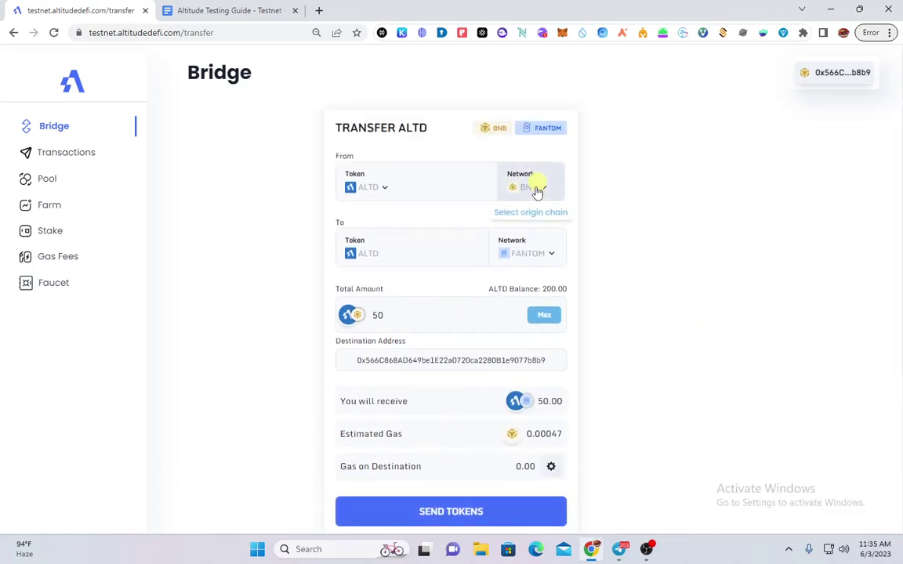
Send the 50 ALTD from BNB to Fantom and confirm the transaction in MetaMask
click(497, 510)
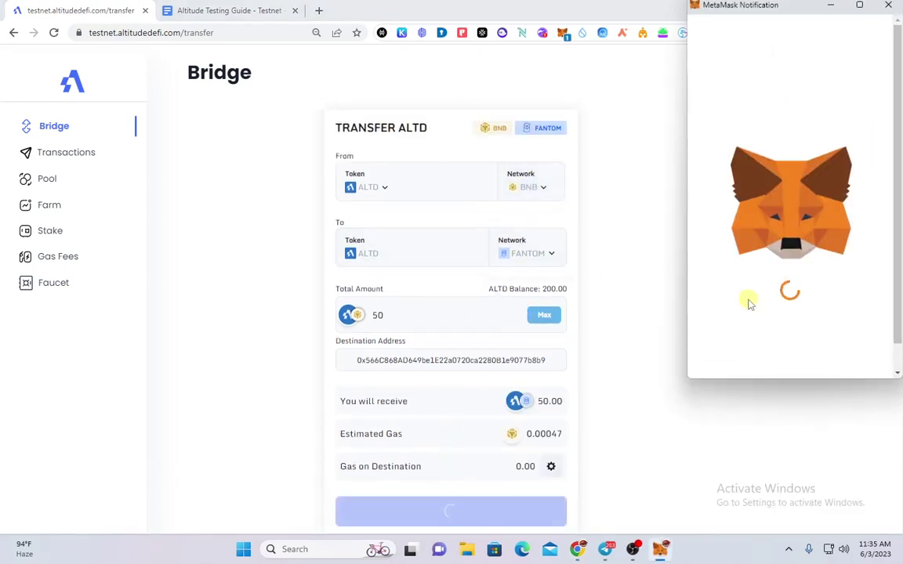
scroll(776, 303, down, 3)
click(851, 357)
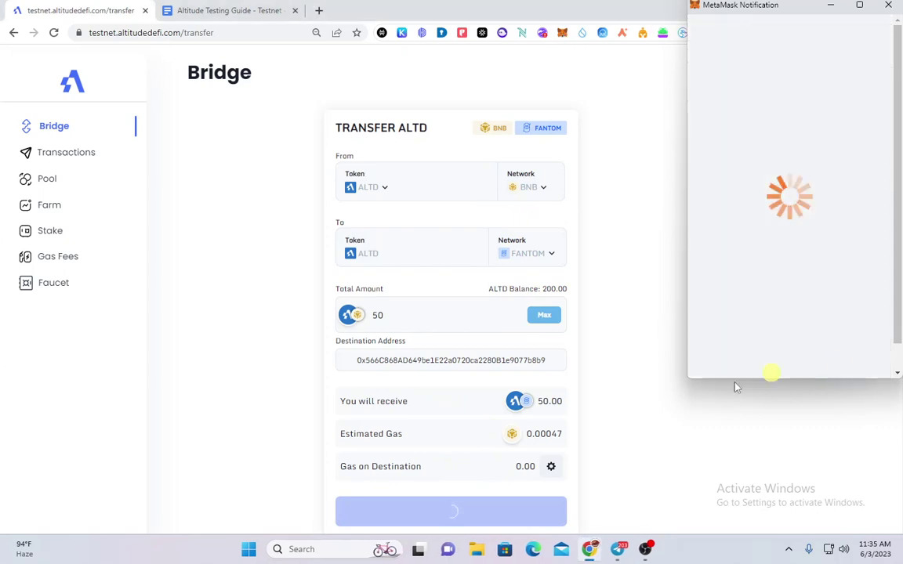
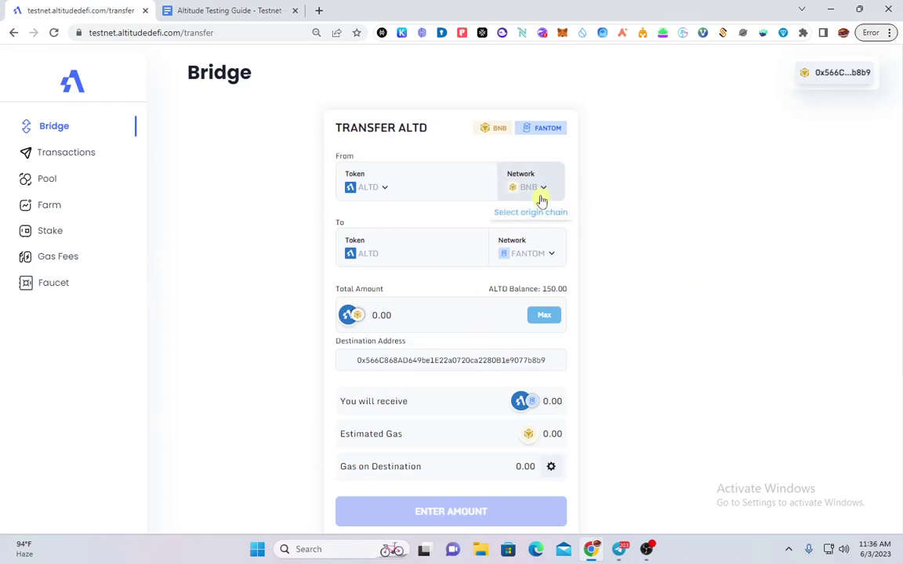
Set the bridge origin to Metis and approve the wallet switch to Metis Goerli
click(541, 201)
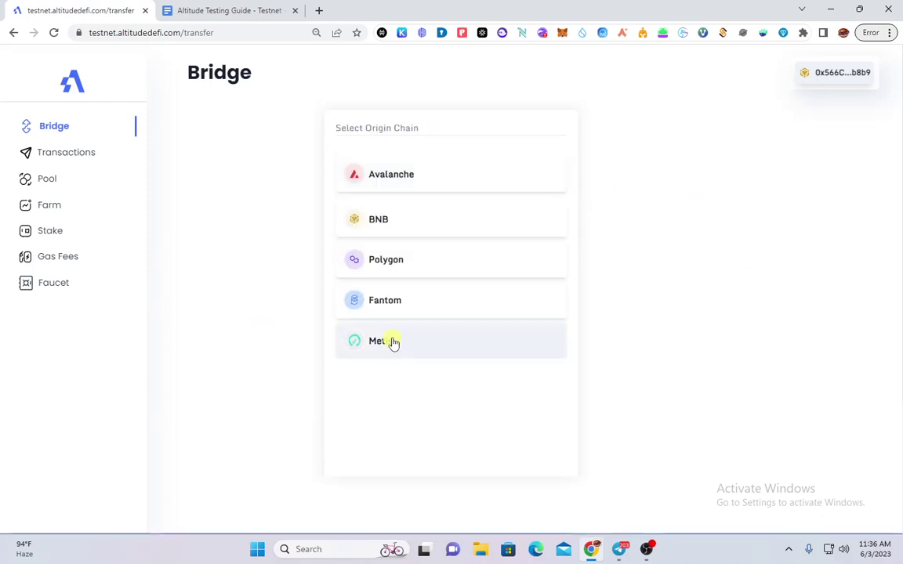
click(394, 343)
click(839, 368)
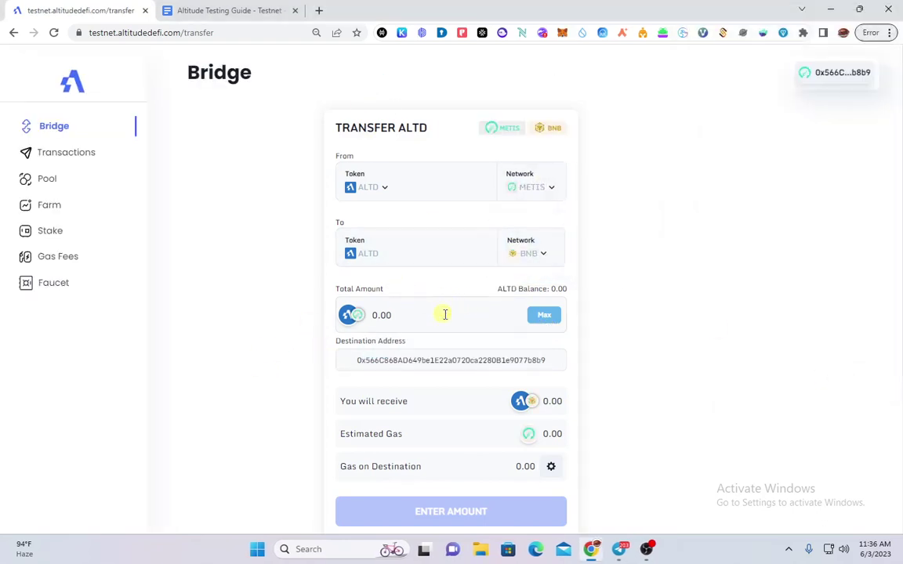
Reload the bridge, reconnect MetaMask, fill the full balance, and pick Polygon as origin
click(190, 34)
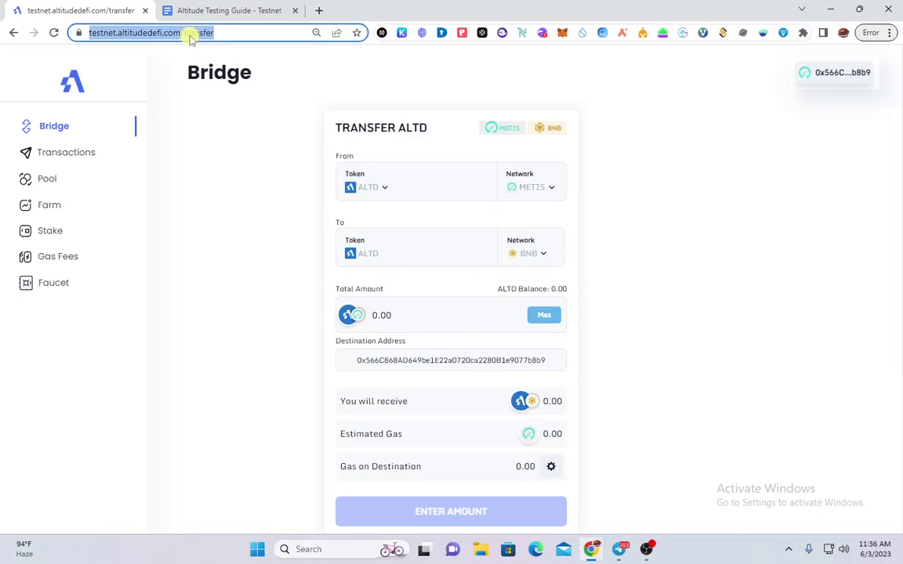
key(Return)
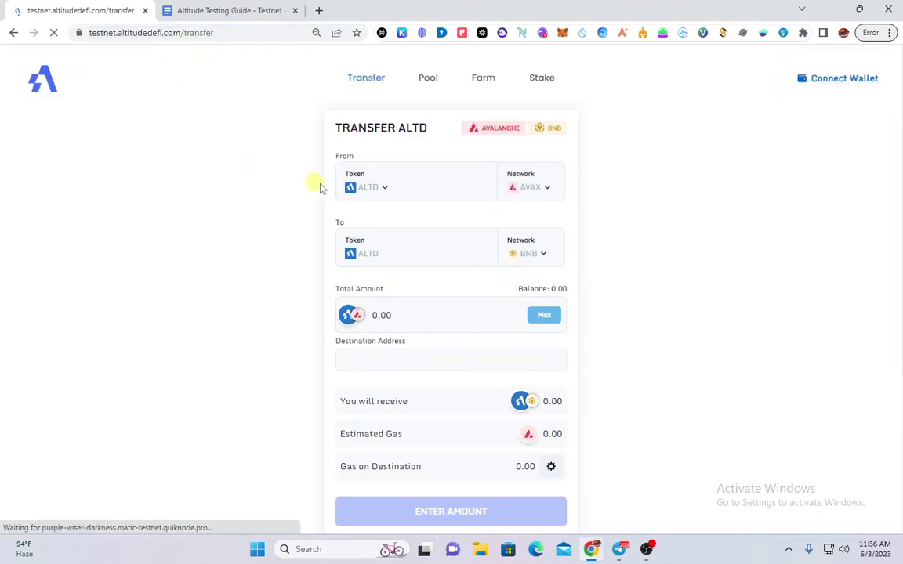
click(766, 235)
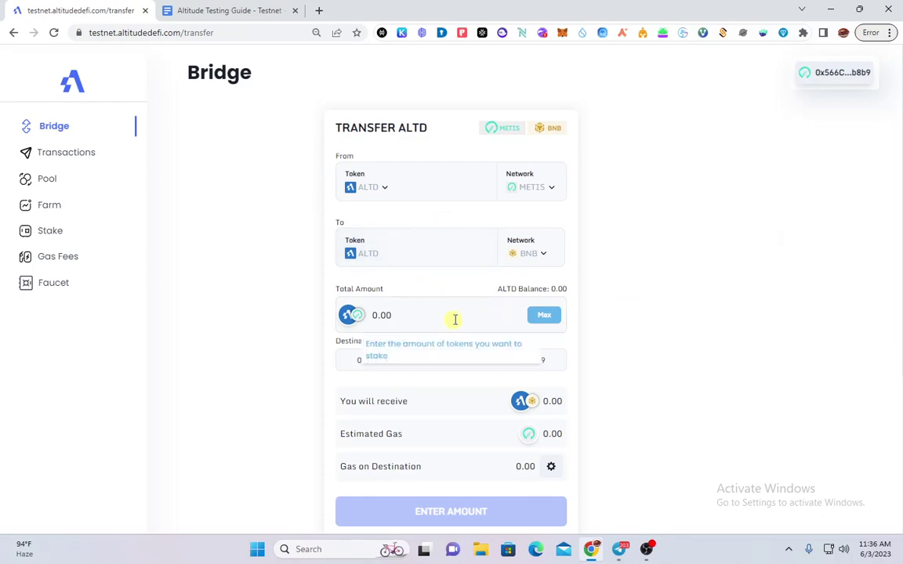
click(545, 319)
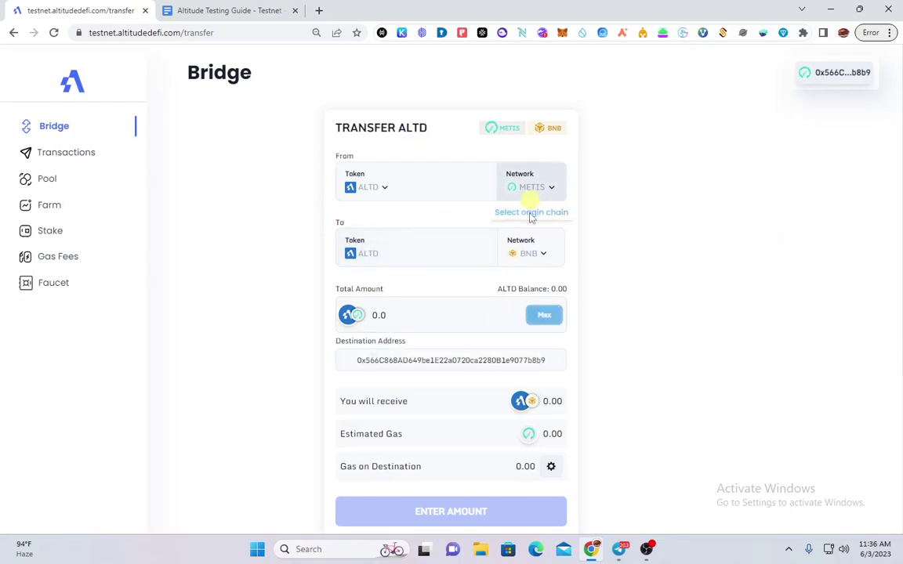
click(539, 250)
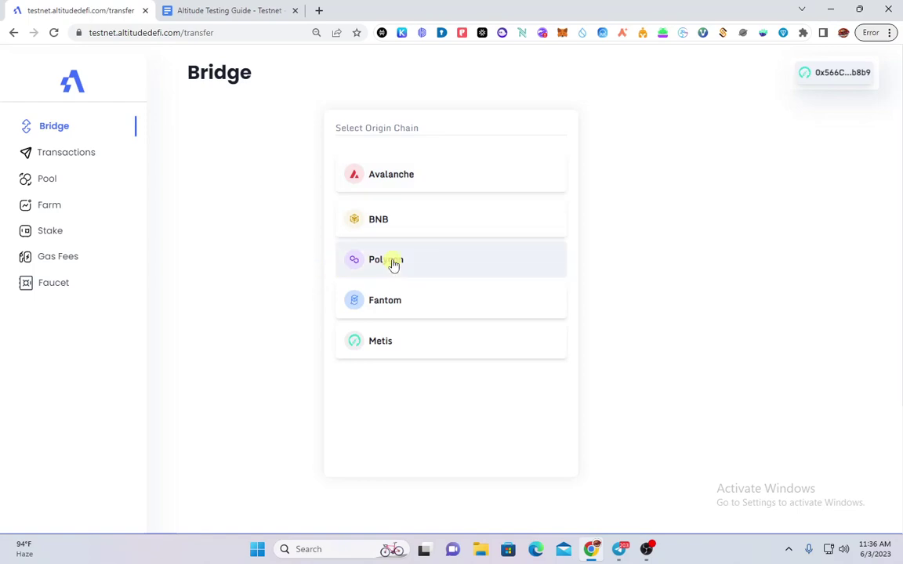
click(418, 295)
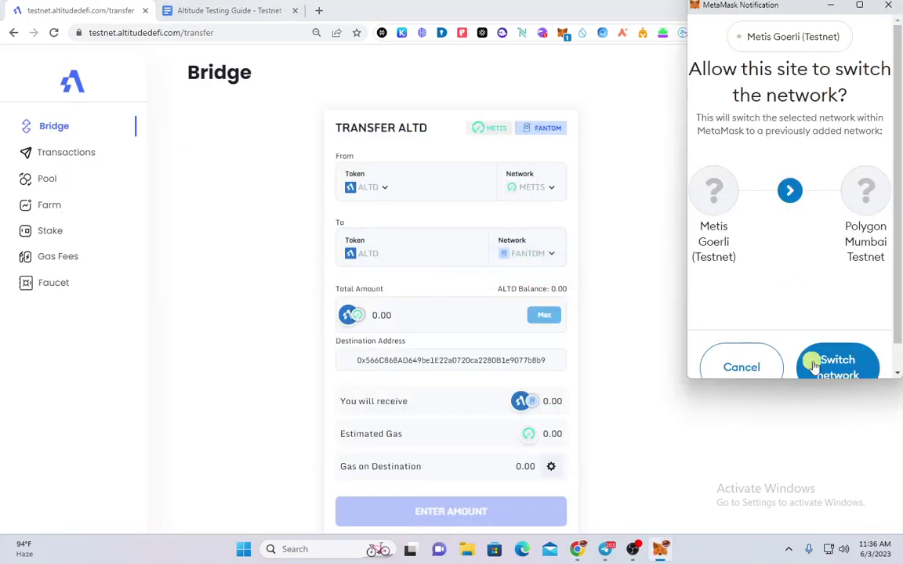
Approve the Polygon Mumbai switch, then route ALTD from Avalanche to Metis on Avalanche Fuji
click(837, 365)
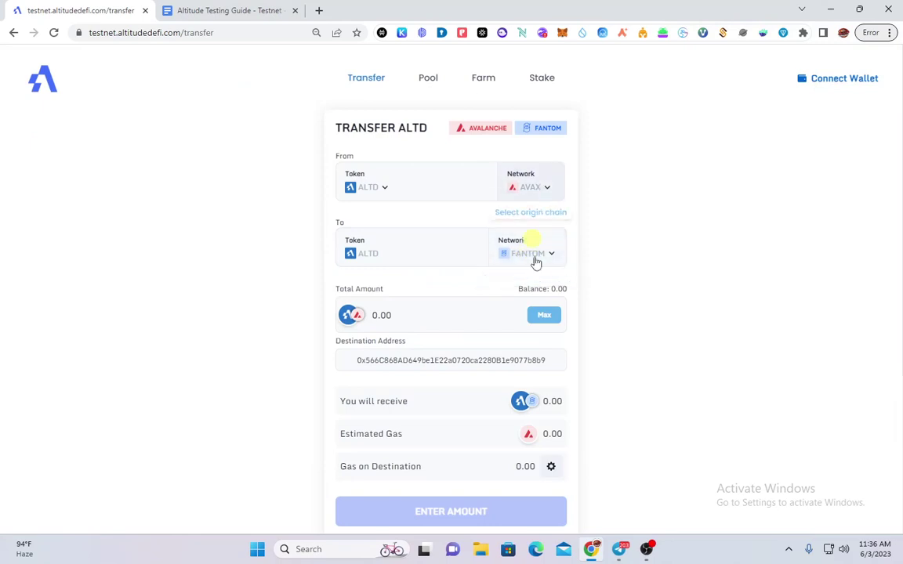
click(534, 261)
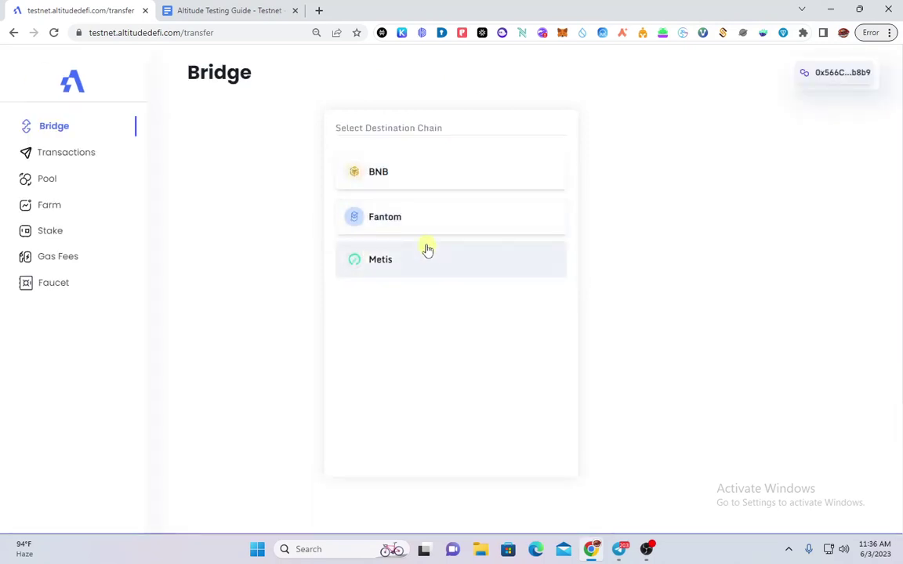
click(423, 259)
click(549, 196)
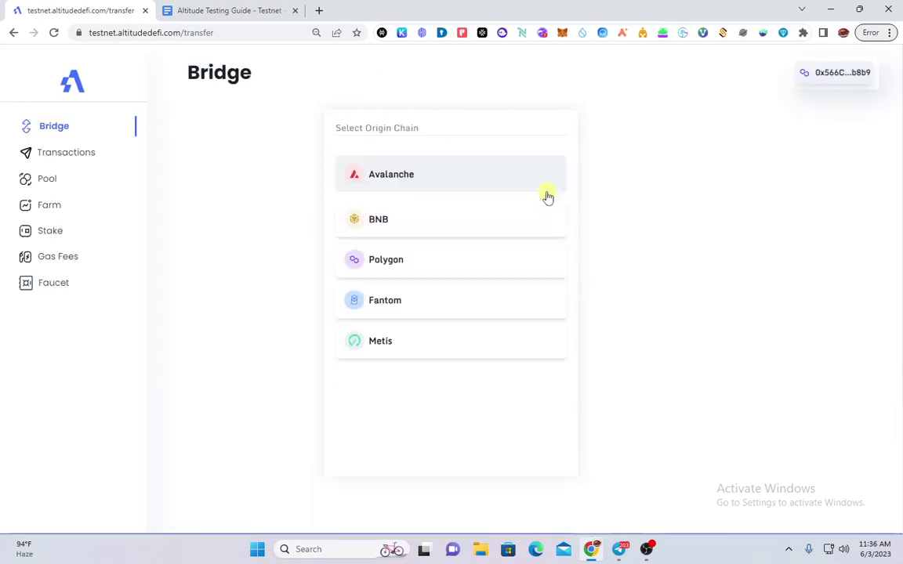
click(393, 176)
click(841, 358)
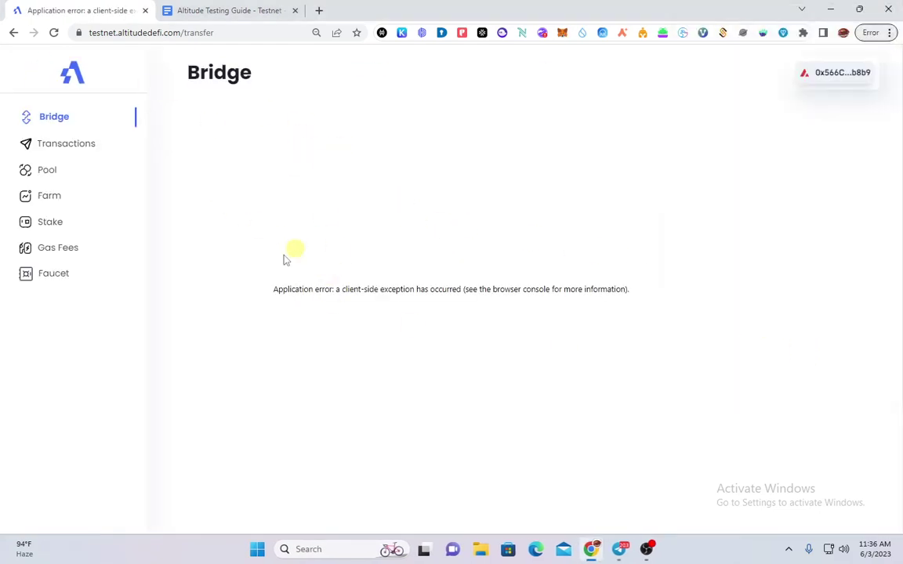
click(93, 120)
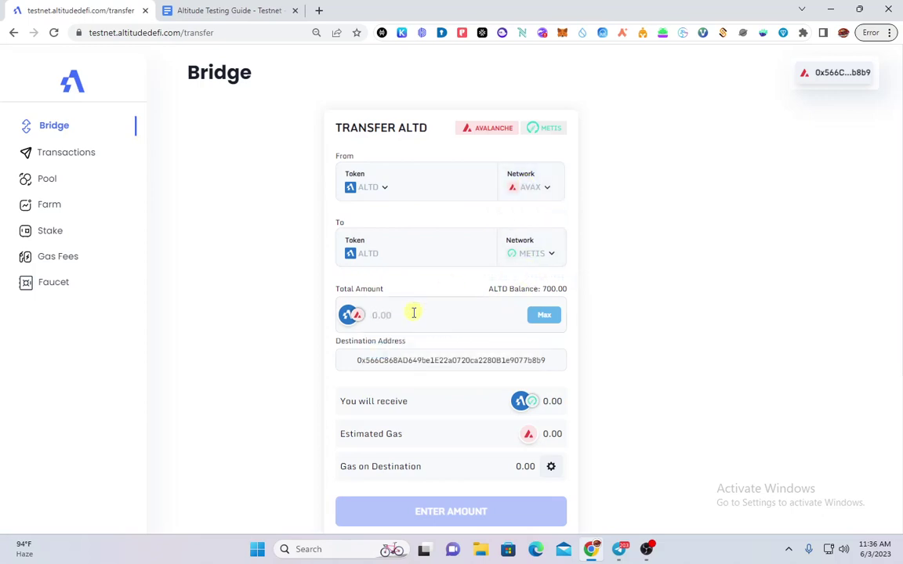
Send 200 ALTD from Avalanche to Metis, then return to the Altitude Testing Guide
click(413, 313)
text(200)
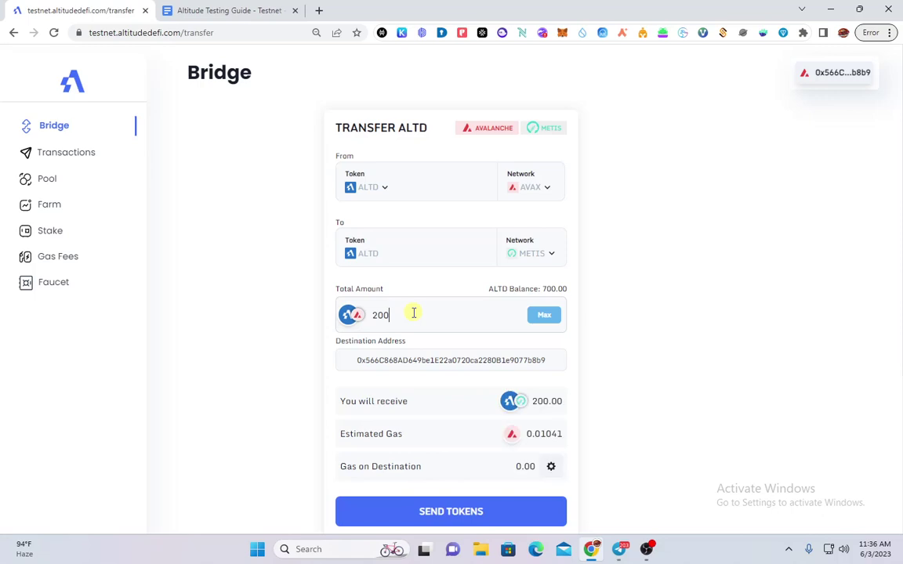
scroll(449, 336, down, 2)
click(474, 451)
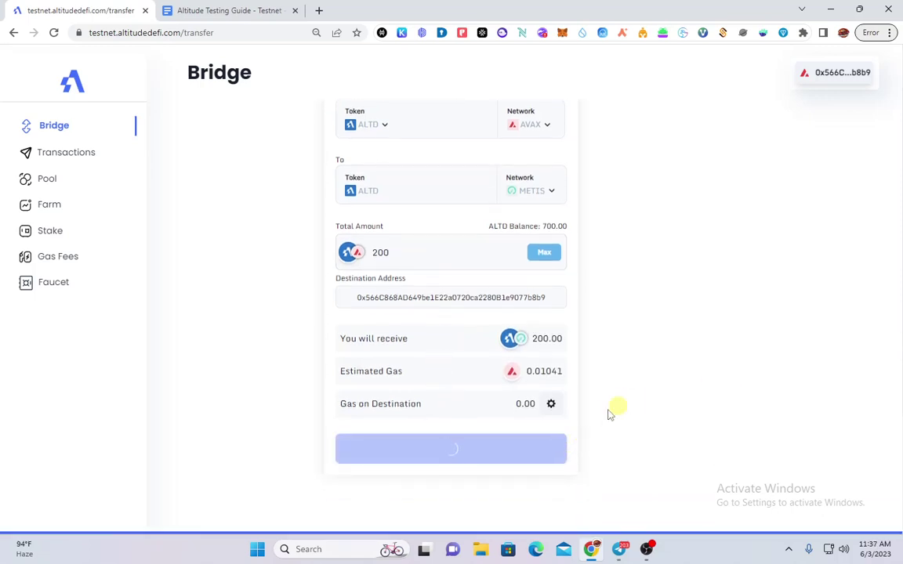
click(212, 9)
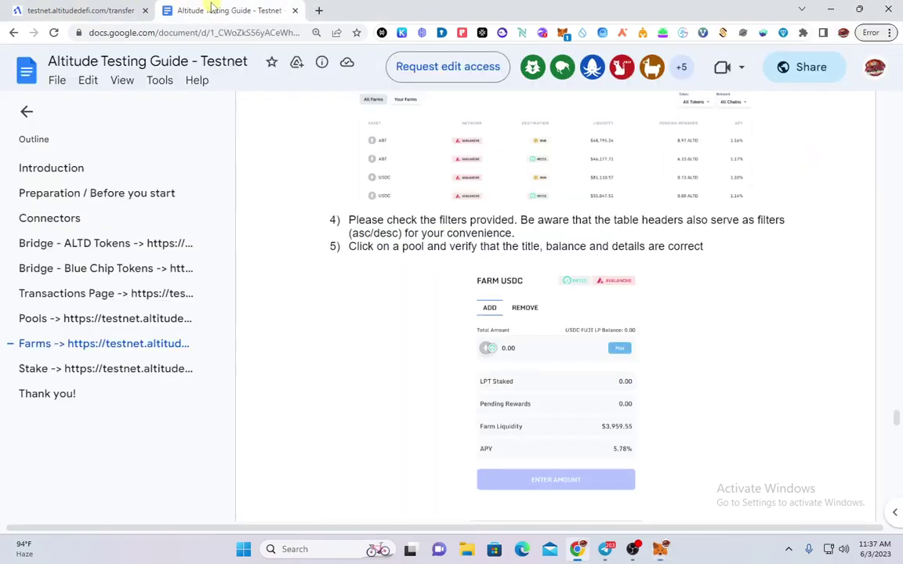
Read the guide's Pools, Farms and Stake sections, then go back to the bridge with the transfer processing
scroll(645, 321, down, 1)
scroll(639, 317, up, 15)
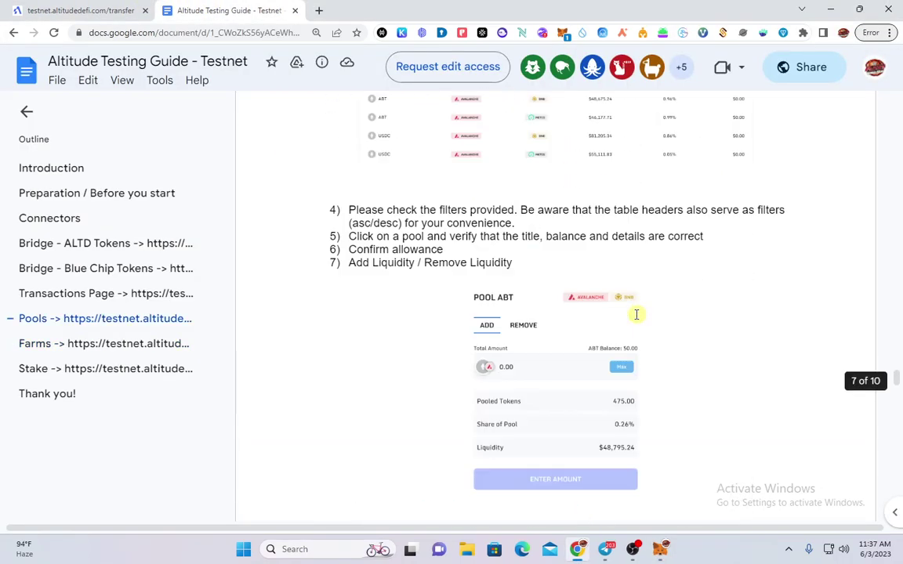
scroll(637, 314, up, 10)
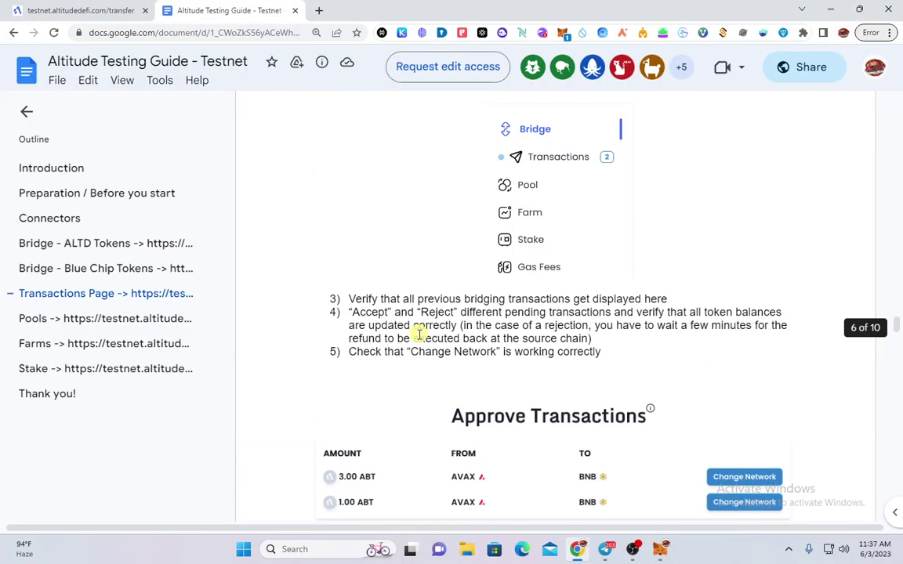
scroll(420, 334, up, 7)
scroll(421, 334, down, 4)
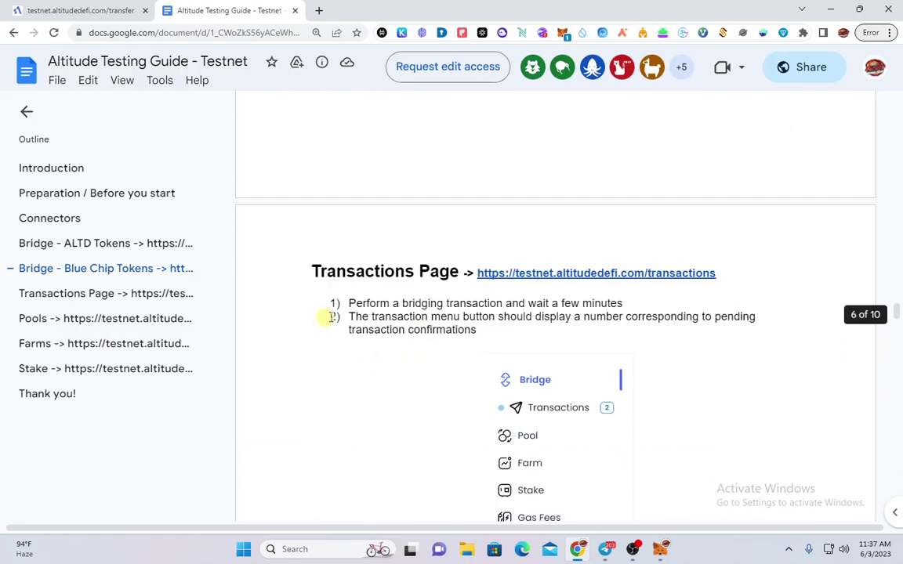
scroll(392, 326, up, 12)
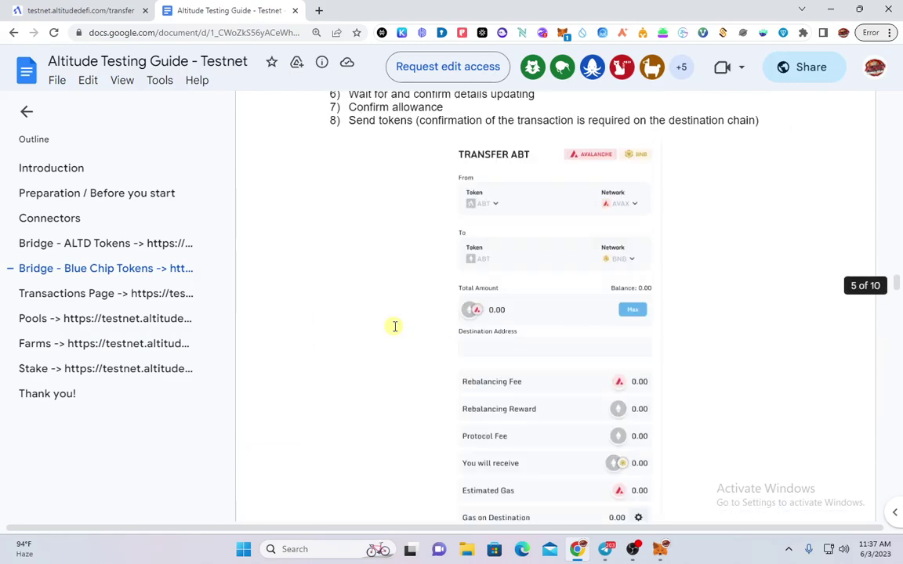
scroll(396, 326, up, 5)
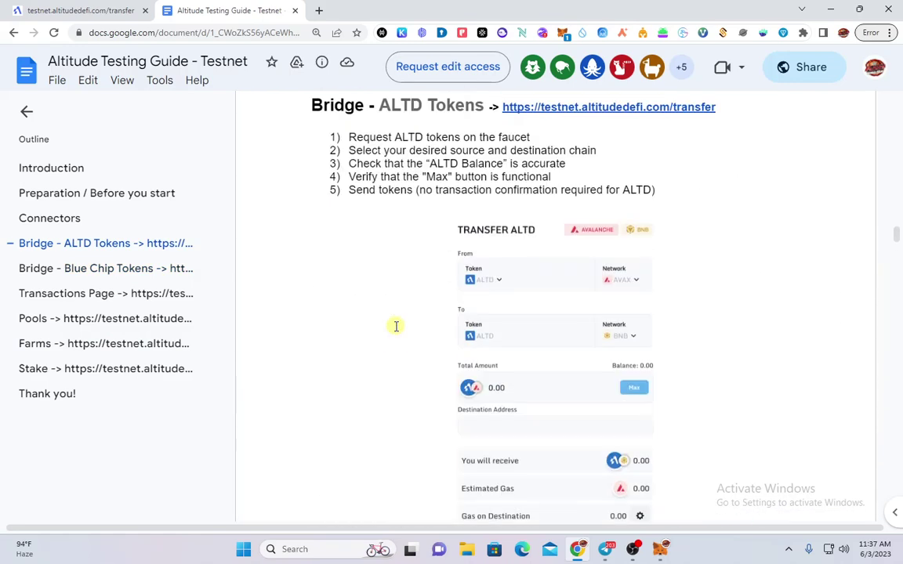
scroll(396, 328, up, 1)
scroll(396, 326, down, 8)
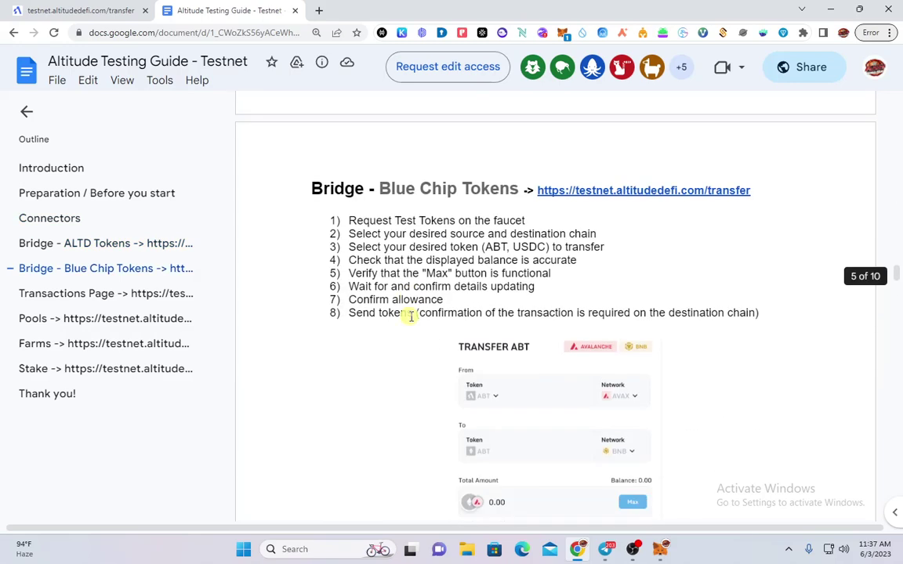
scroll(407, 315, down, 10)
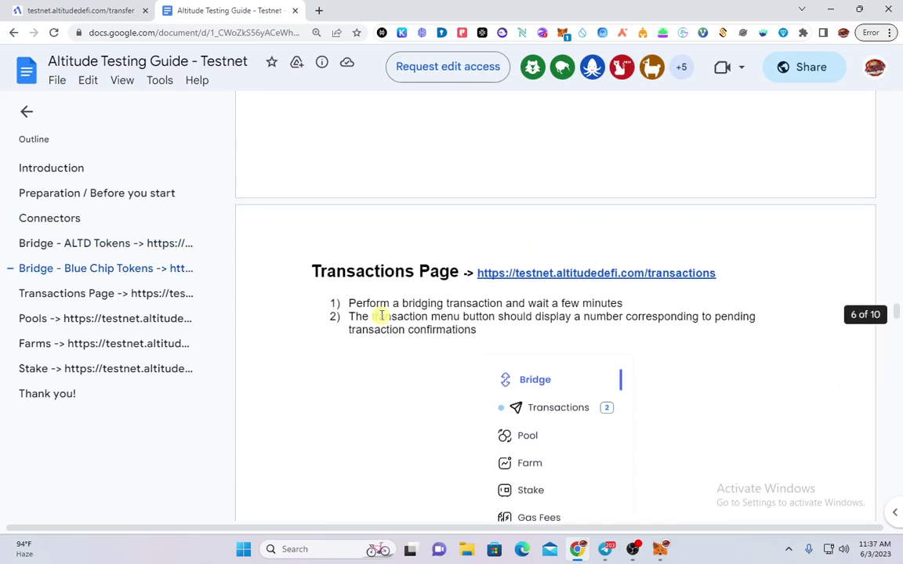
scroll(392, 317, down, 3)
scroll(401, 320, down, 6)
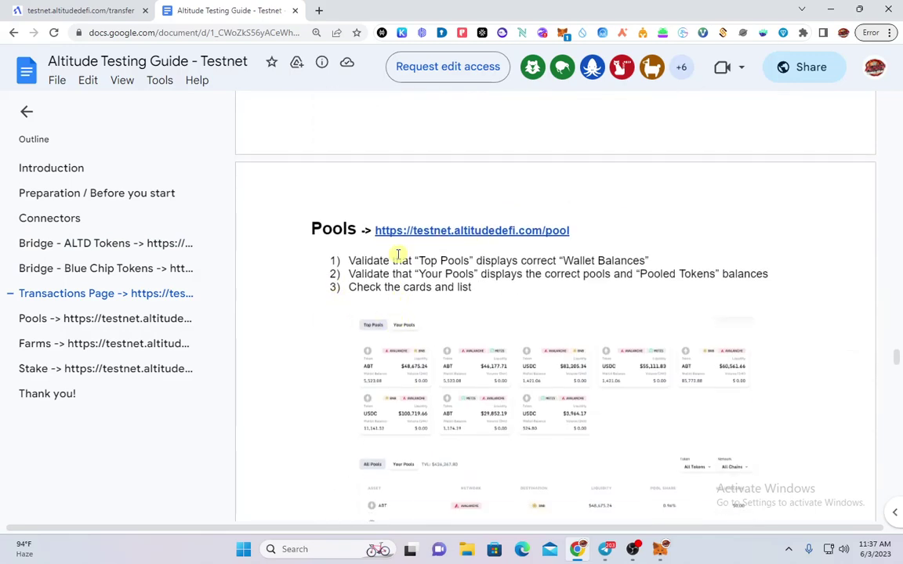
scroll(343, 258, down, 1)
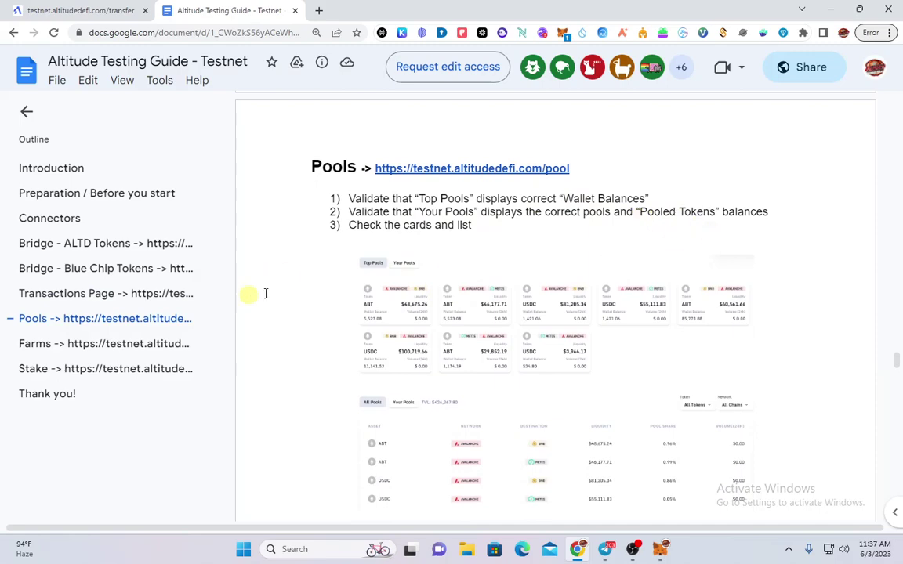
scroll(397, 383, down, 5)
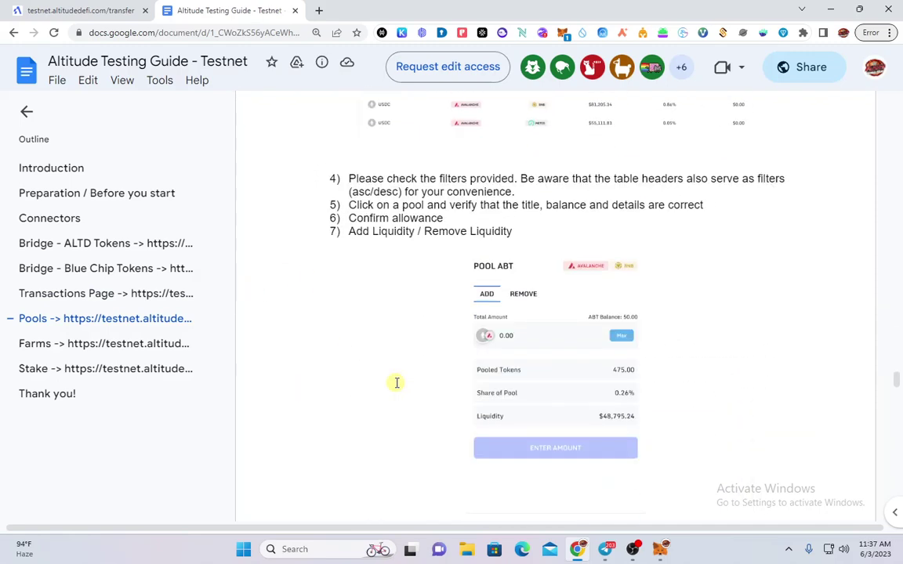
scroll(399, 375, up, 1)
scroll(468, 303, down, 6)
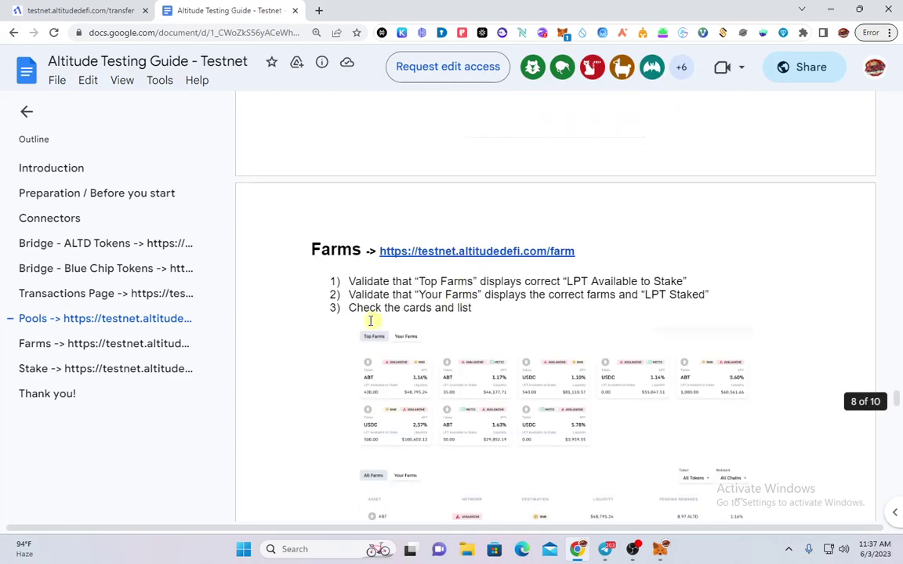
scroll(420, 316, up, 5)
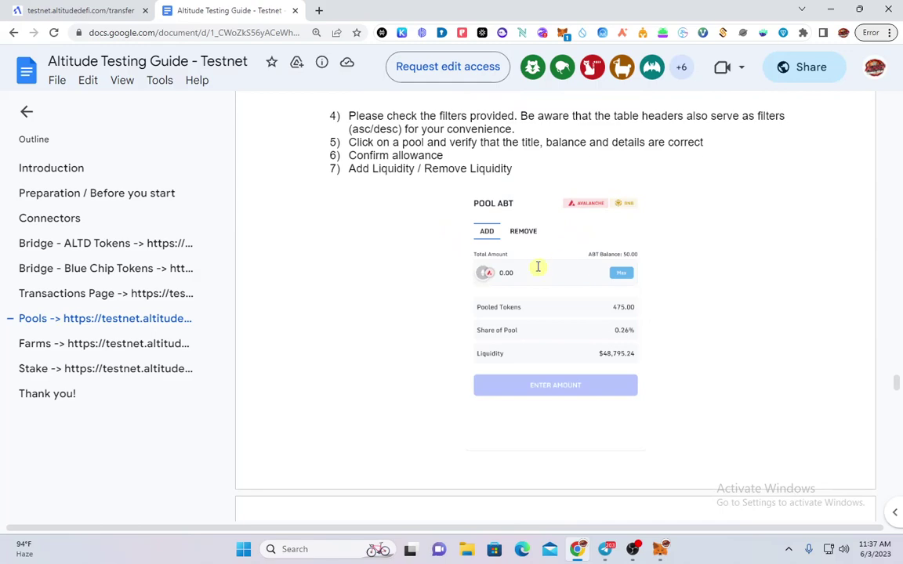
scroll(537, 268, down, 4)
scroll(622, 283, up, 3)
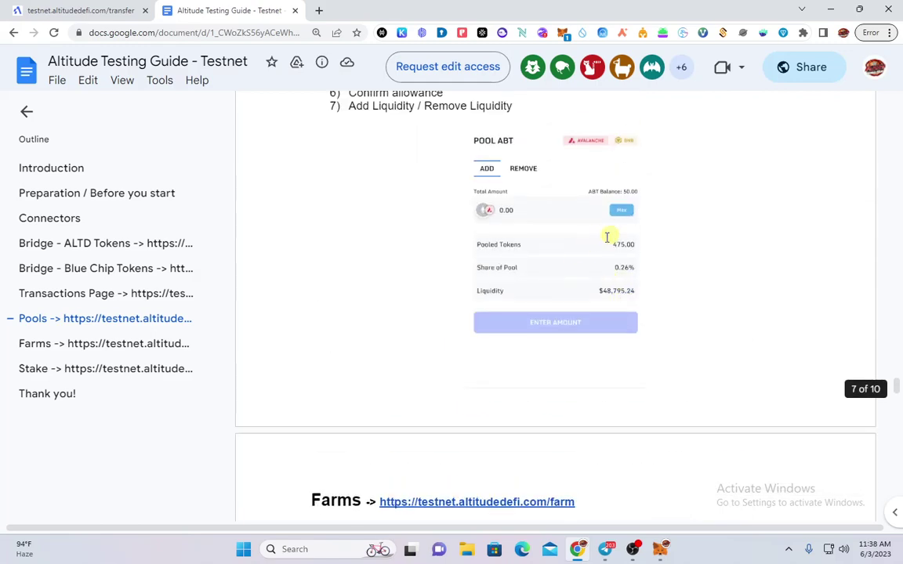
scroll(520, 303, down, 5)
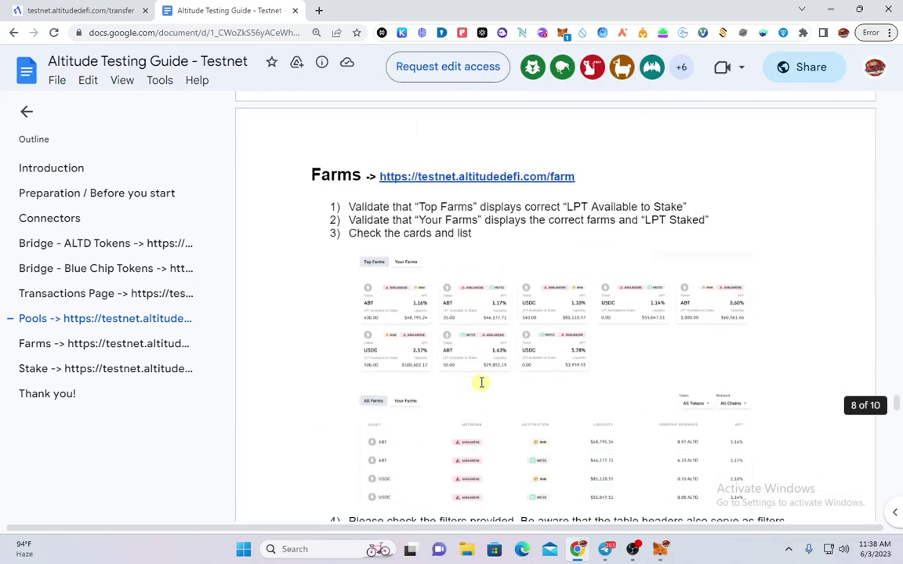
scroll(594, 264, down, 3)
scroll(490, 403, down, 6)
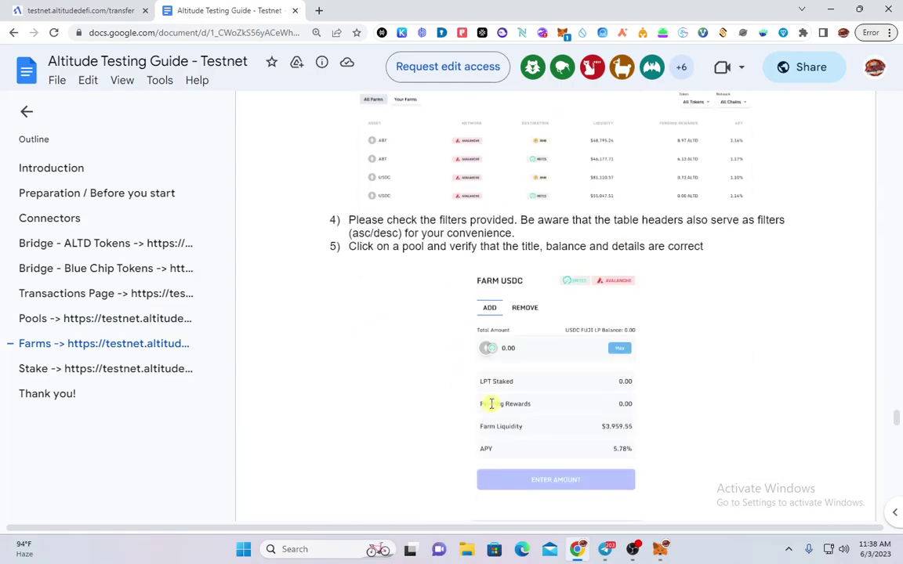
scroll(429, 381, down, 12)
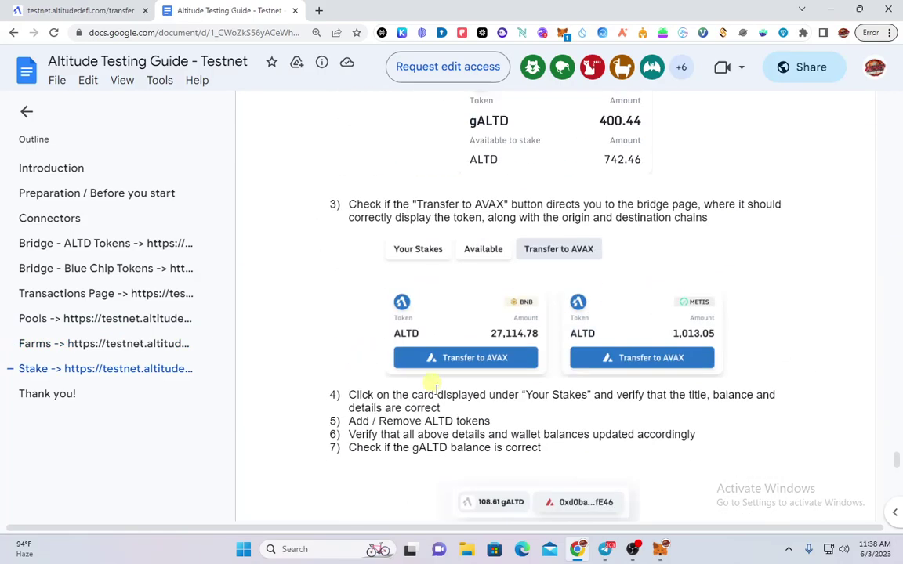
scroll(443, 403, up, 10)
scroll(443, 398, up, 10)
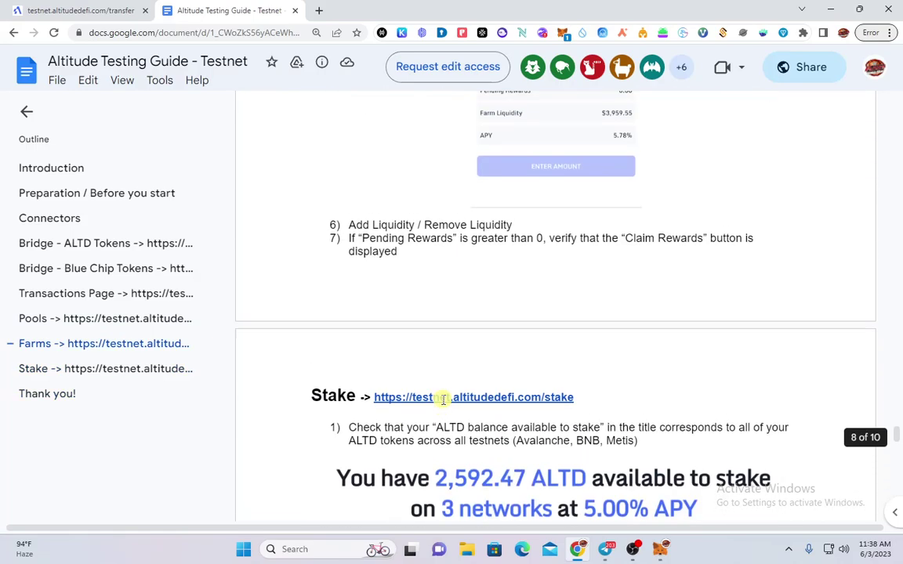
scroll(446, 398, up, 10)
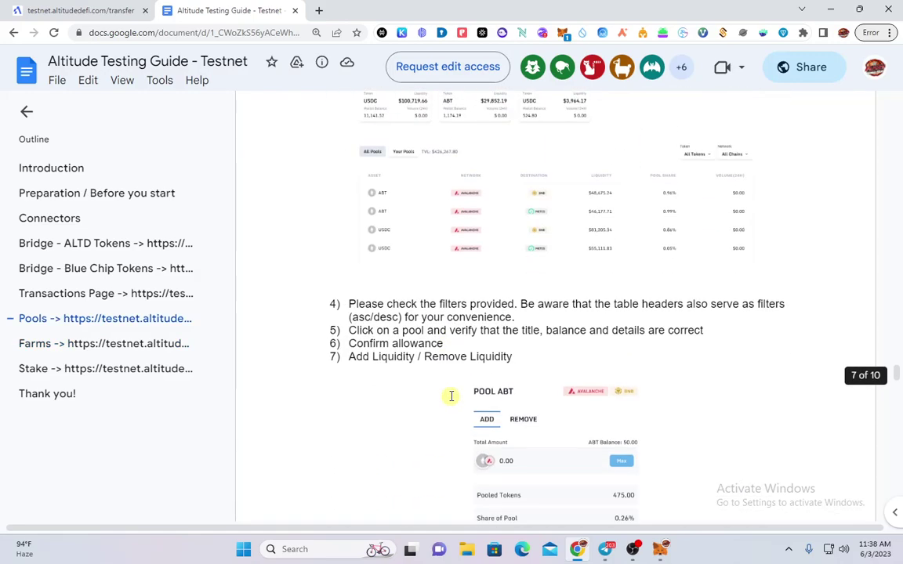
scroll(452, 396, down, 5)
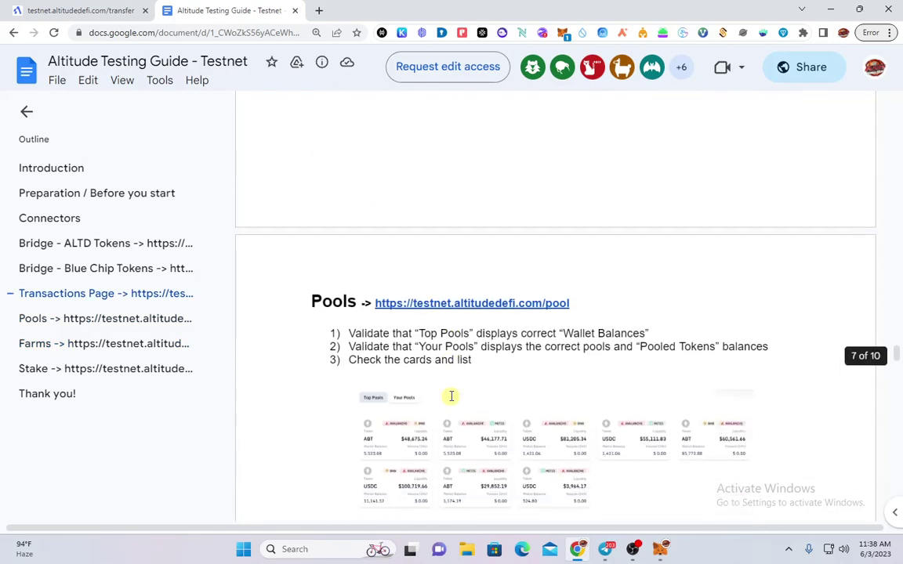
scroll(453, 392, up, 6)
scroll(455, 388, down, 5)
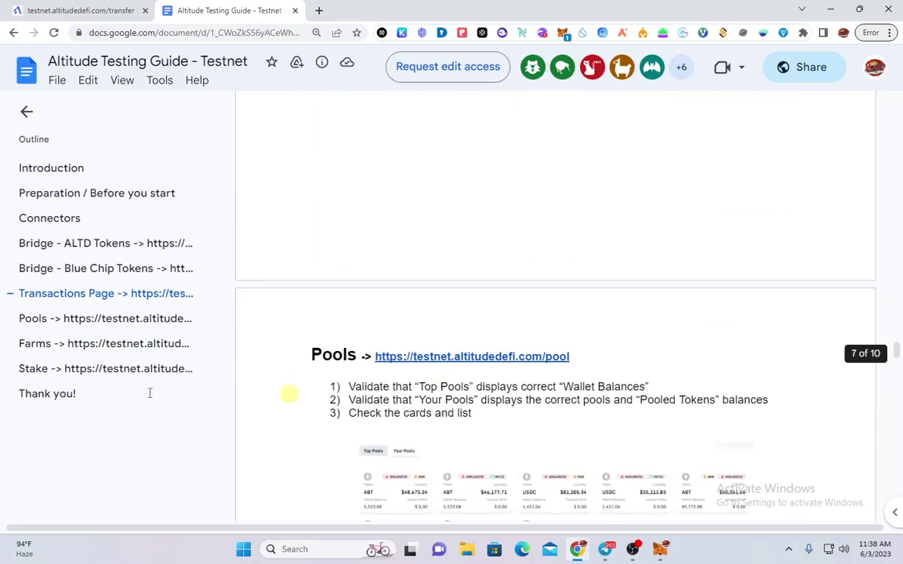
scroll(494, 395, down, 3)
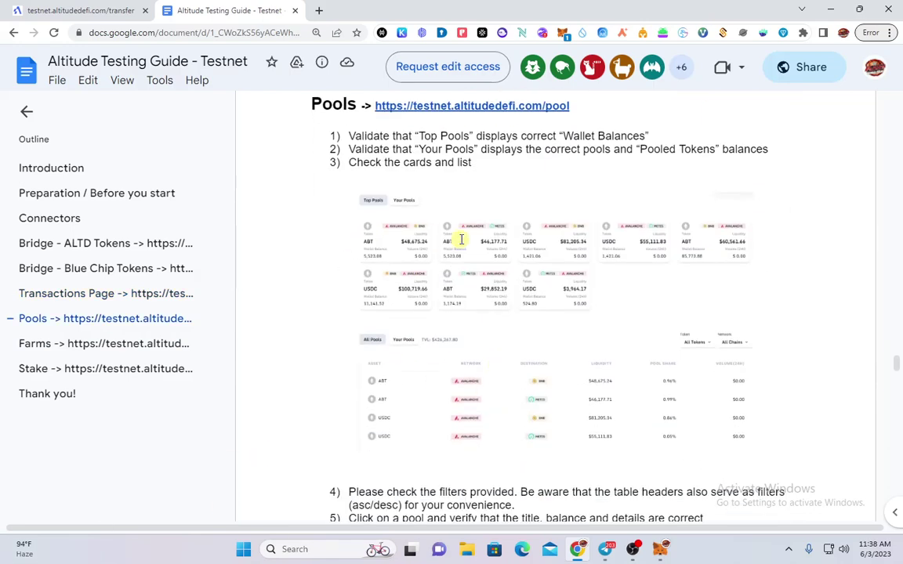
scroll(513, 337, up, 5)
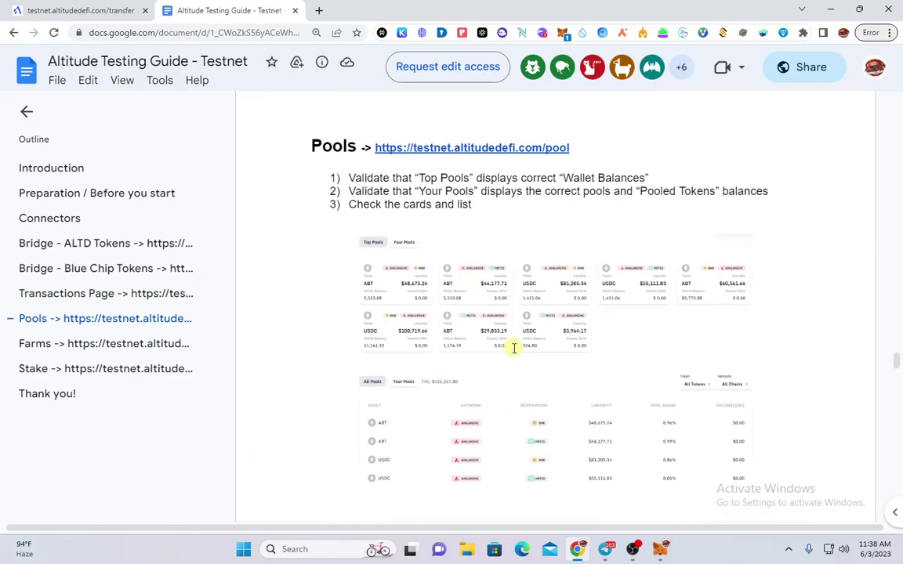
scroll(520, 345, up, 2)
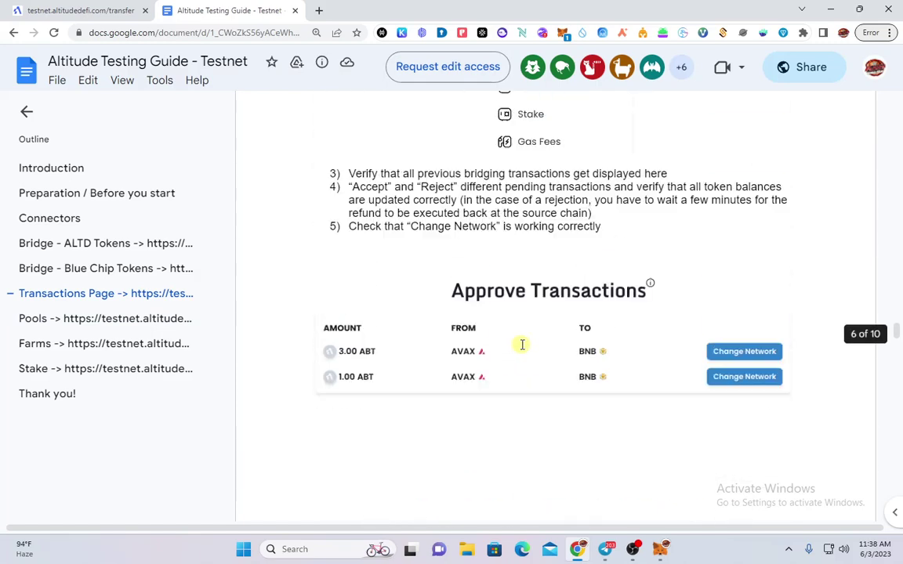
scroll(520, 345, down, 5)
scroll(525, 346, up, 1)
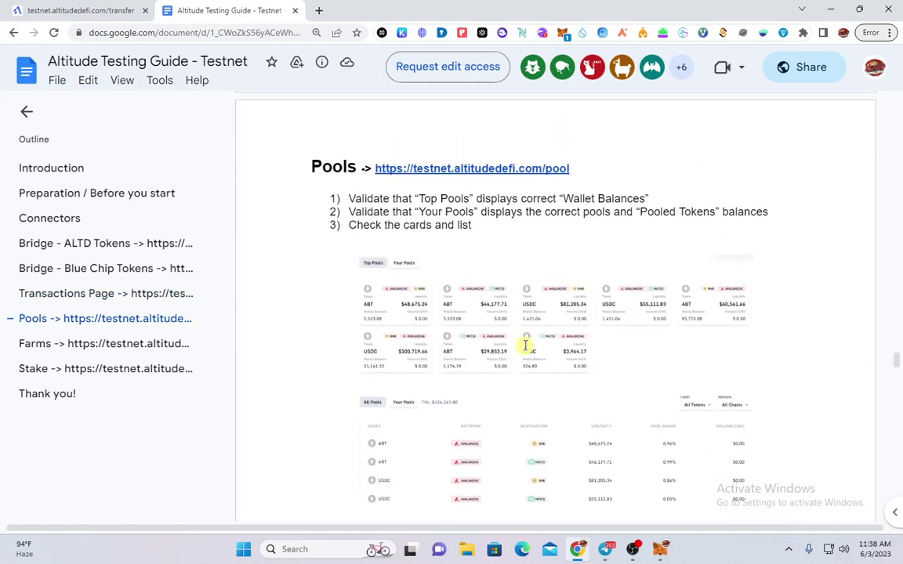
scroll(605, 365, down, 5)
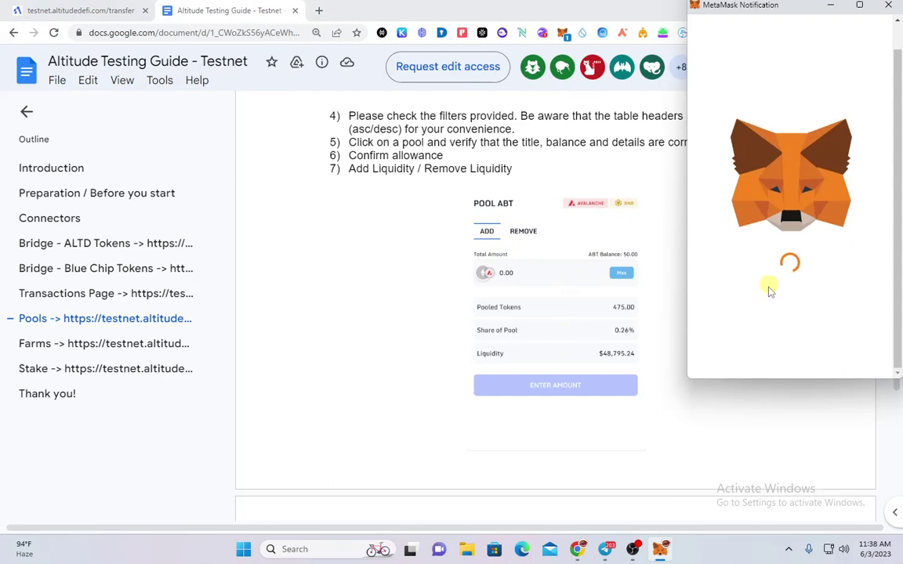
scroll(784, 392, down, 3)
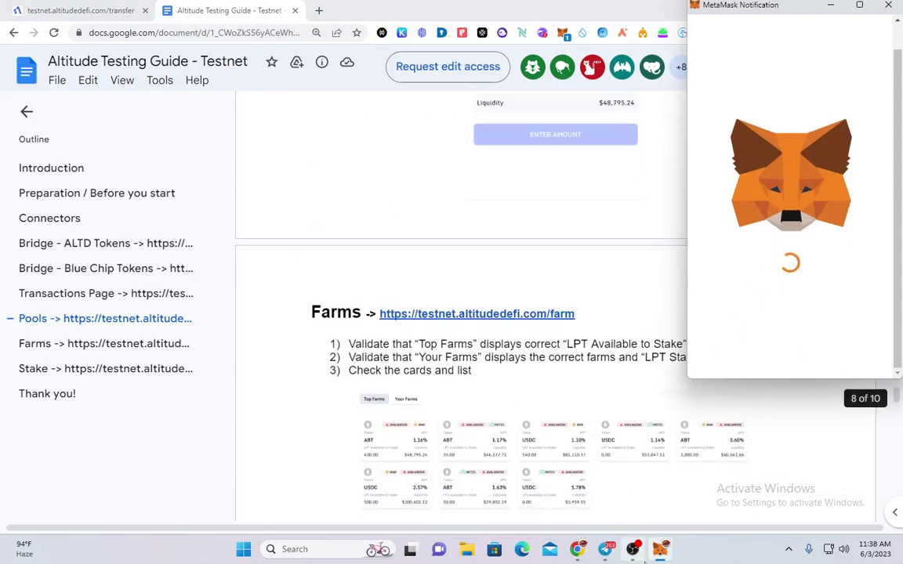
click(118, 9)
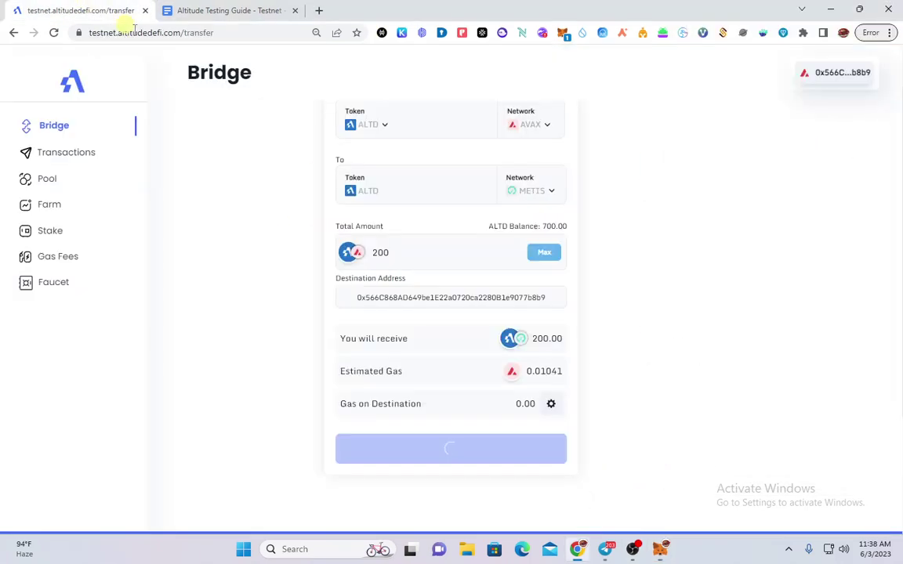
Deposit 500 ABT into the ABT Avalanche–BNB pool, then switch to the testing guide
right_click(47, 180)
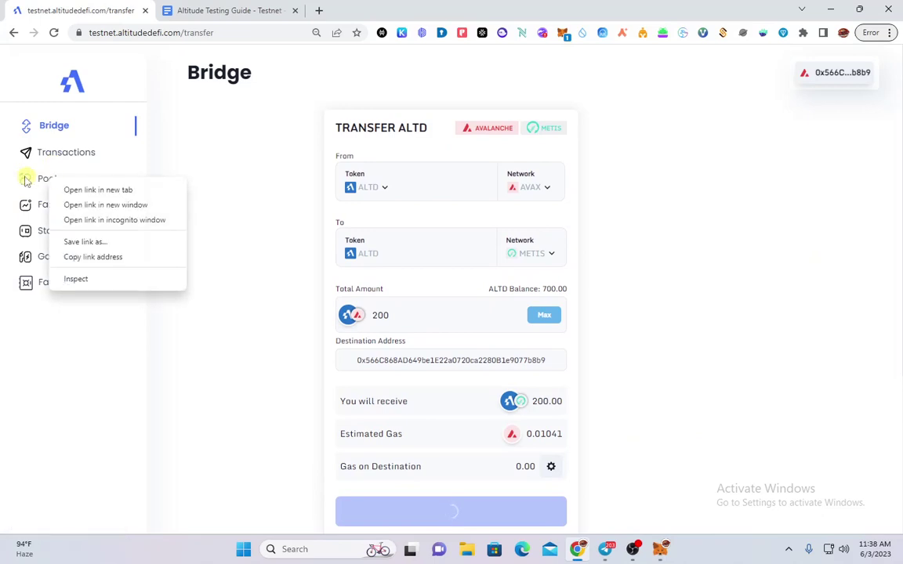
click(28, 179)
scroll(311, 276, down, 2)
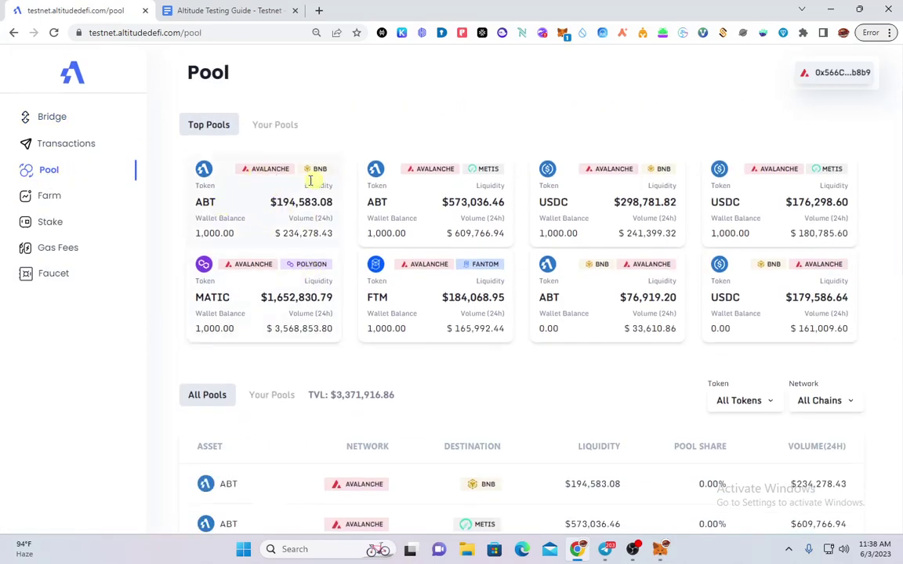
click(274, 218)
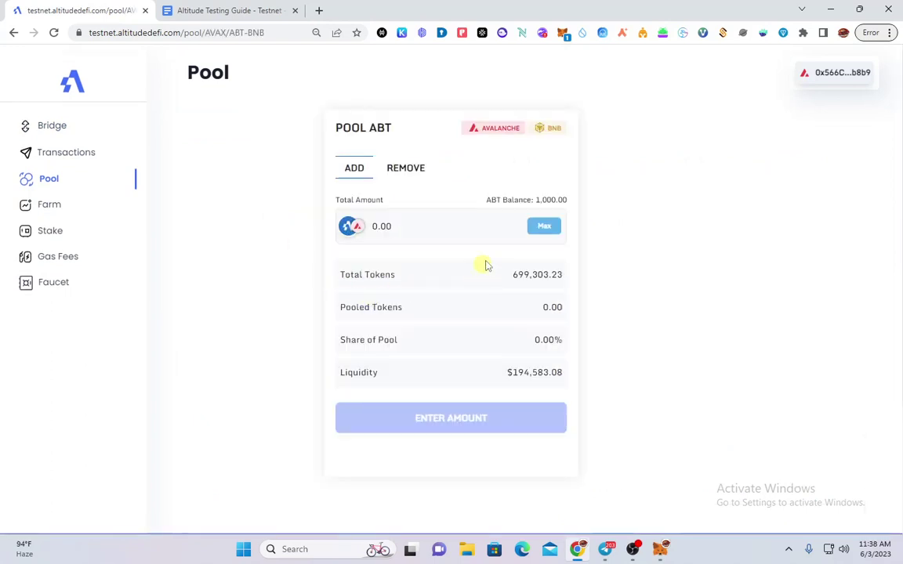
click(456, 225)
text(500)
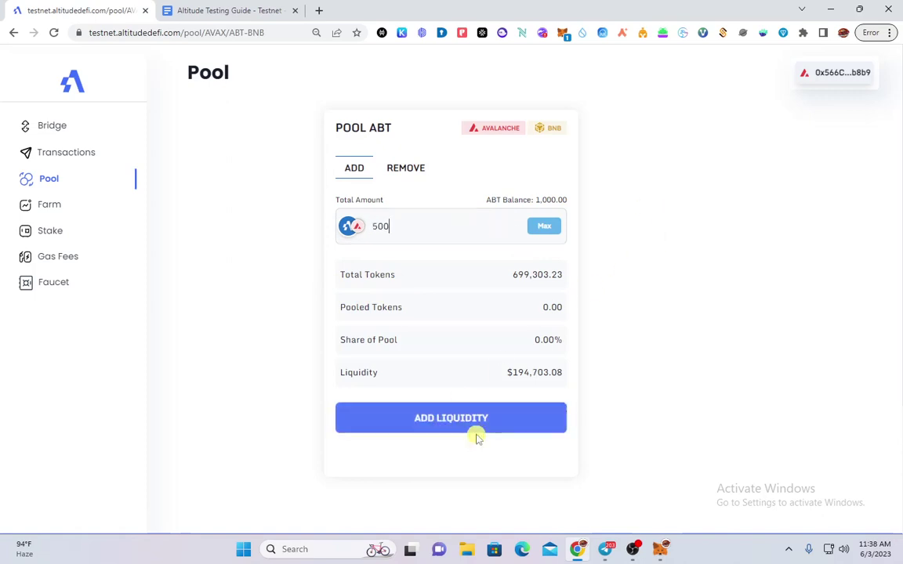
click(476, 429)
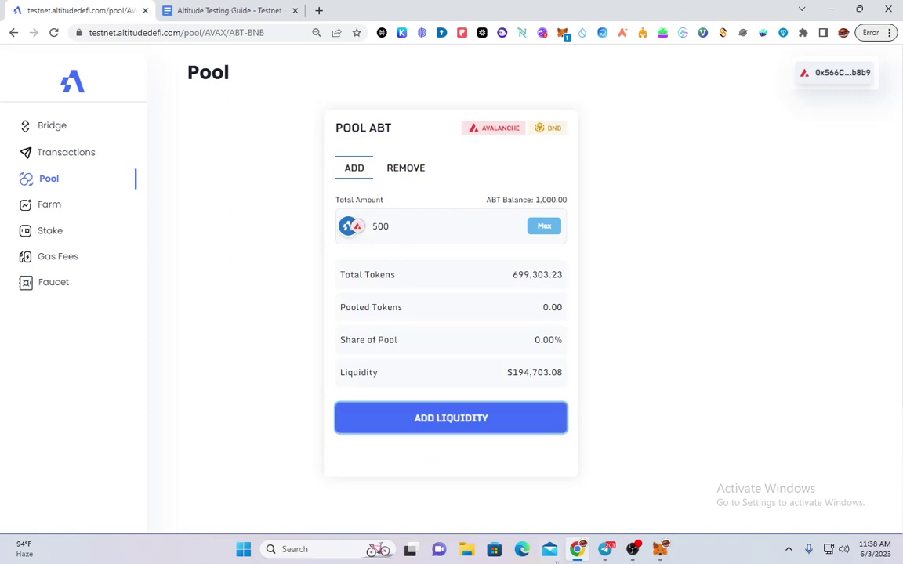
click(476, 417)
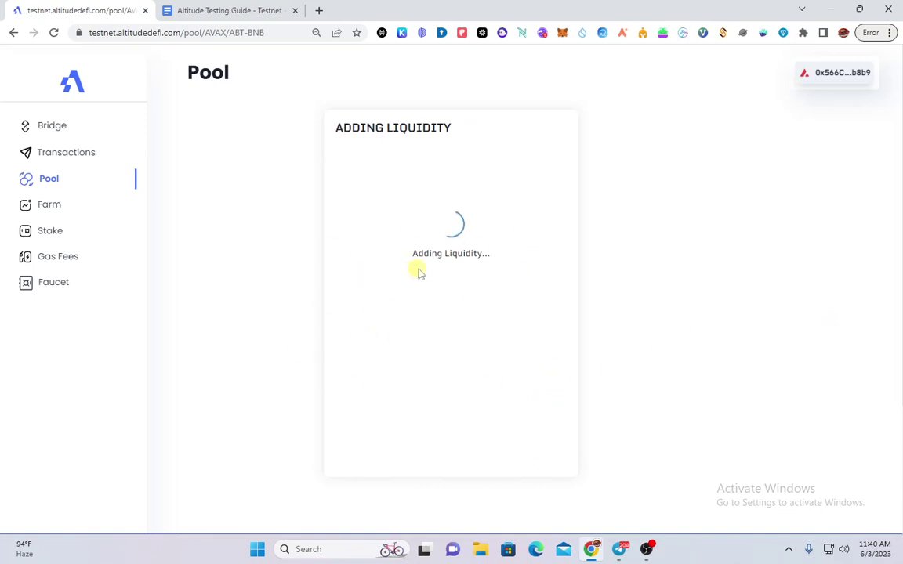
key(ctrl+Tab)
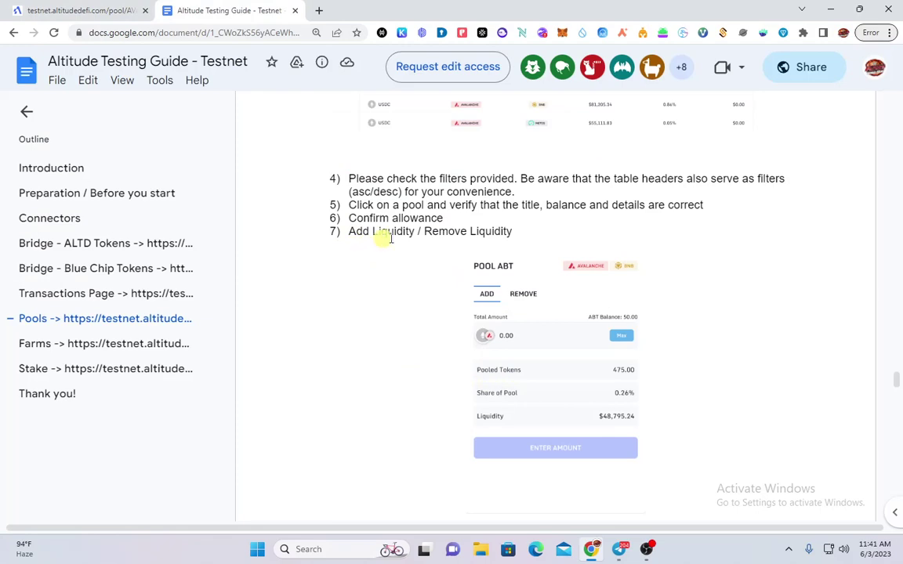
Open your ABT Avalanche–BNB position under Your Pools, showing 500.00 pooled tokens, on the Remove form
click(72, 11)
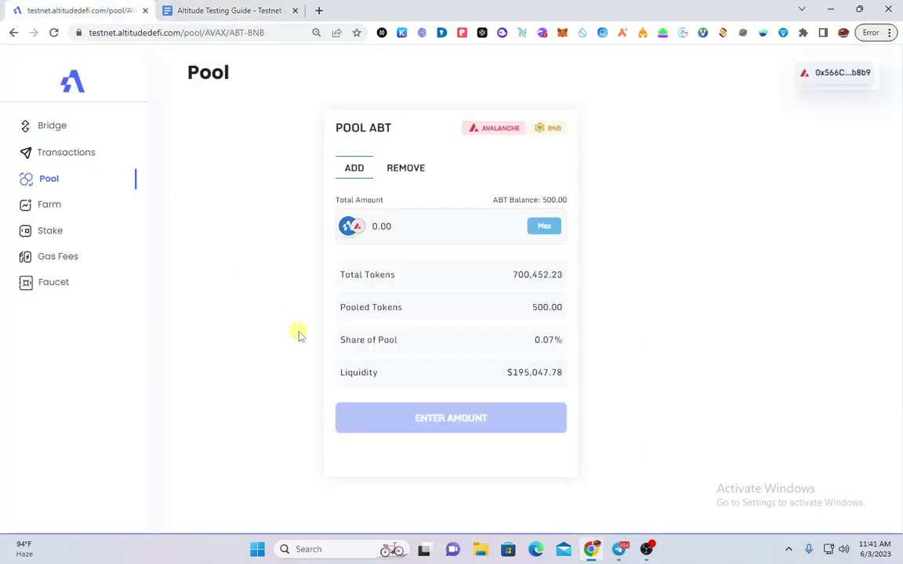
click(68, 181)
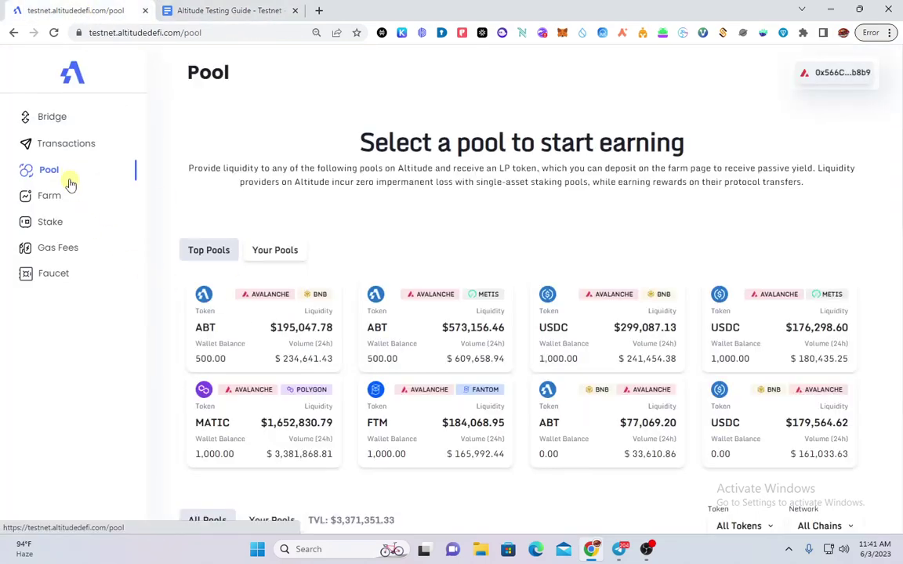
click(290, 252)
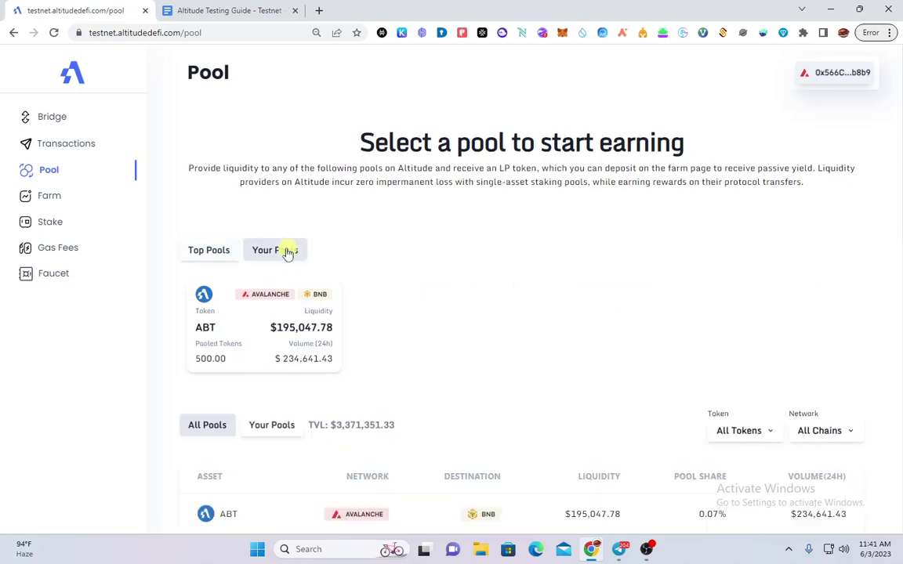
key(ctrl+plus)
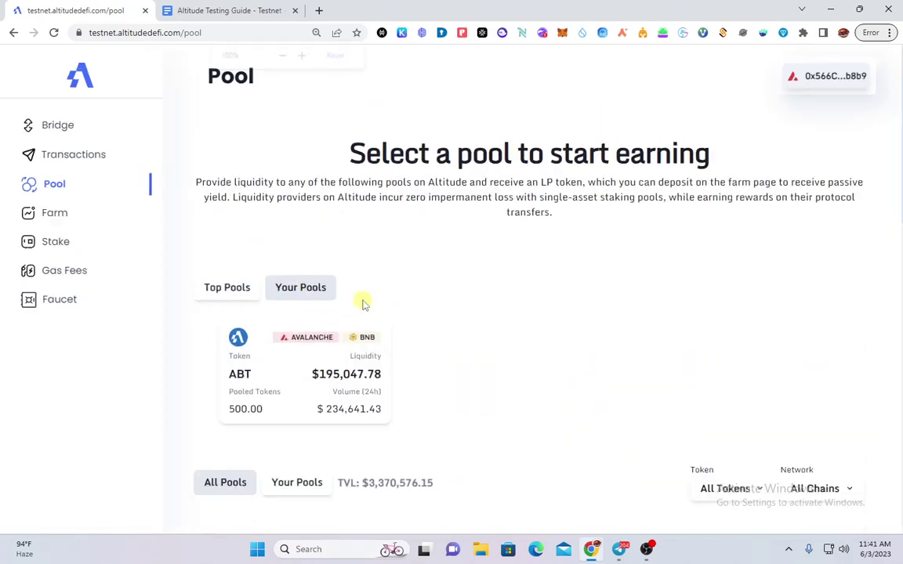
click(296, 379)
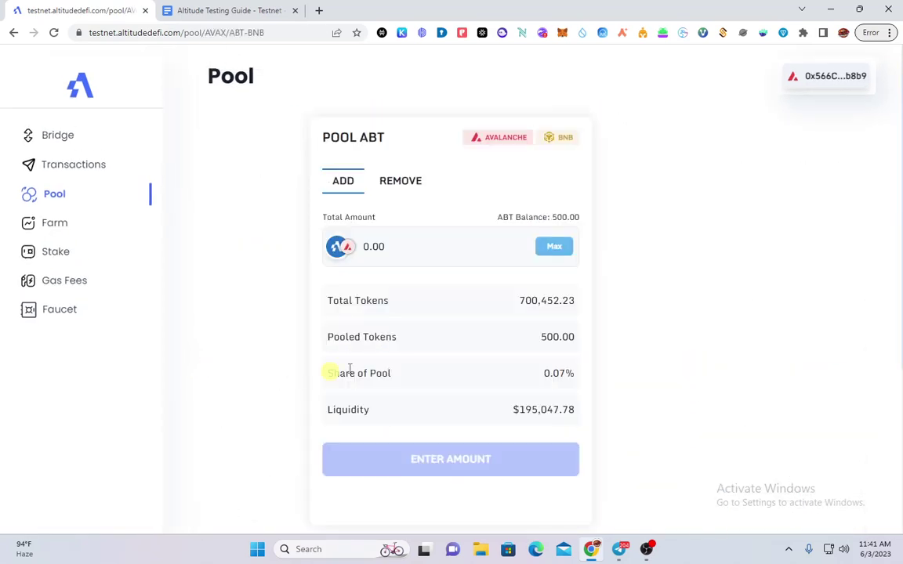
click(404, 183)
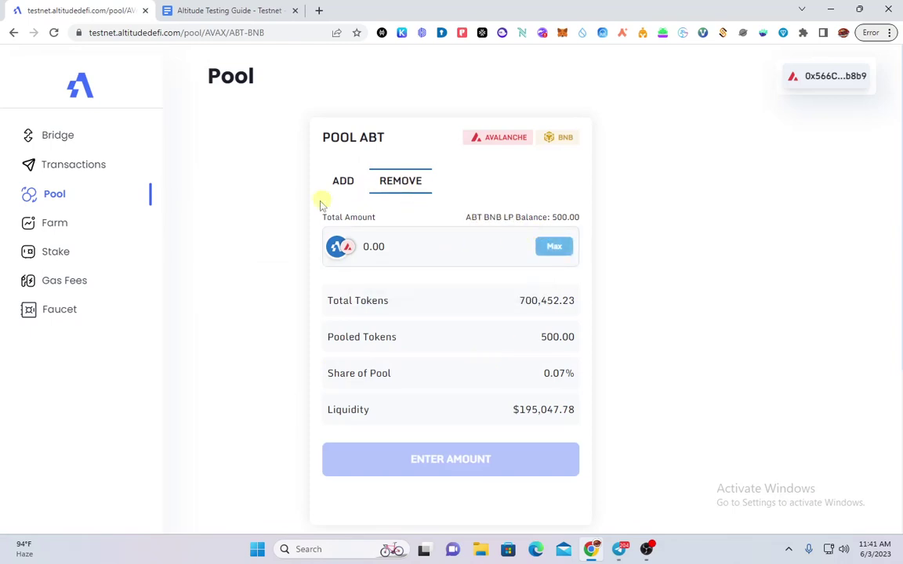
Remove 100 LP tokens from the ABT pool, approve in MetaMask until Success, then go to Farms
click(473, 253)
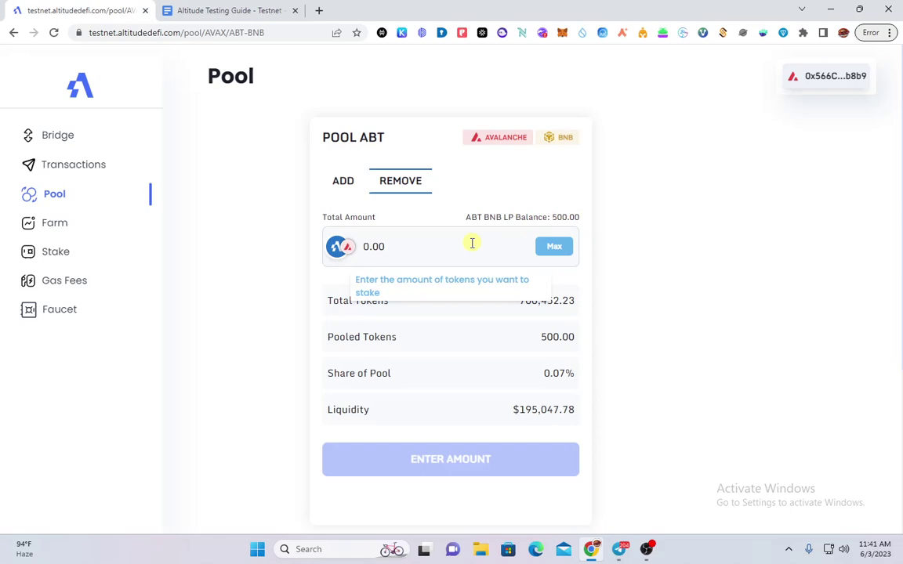
text(10)
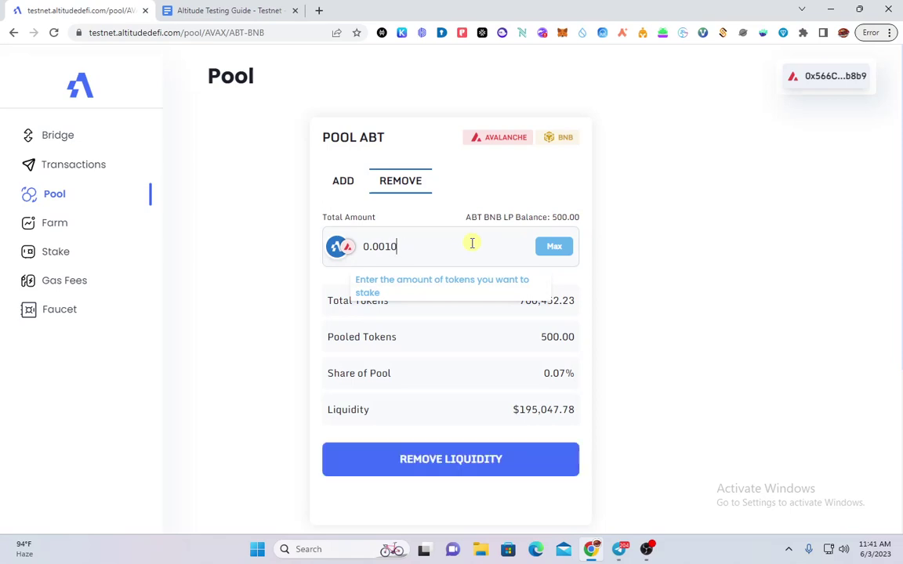
key(BackSpace)
key(BackSpace)
key(BackSpace)
key(BackSpace)
key(BackSpace)
key(BackSpace)
text(100)
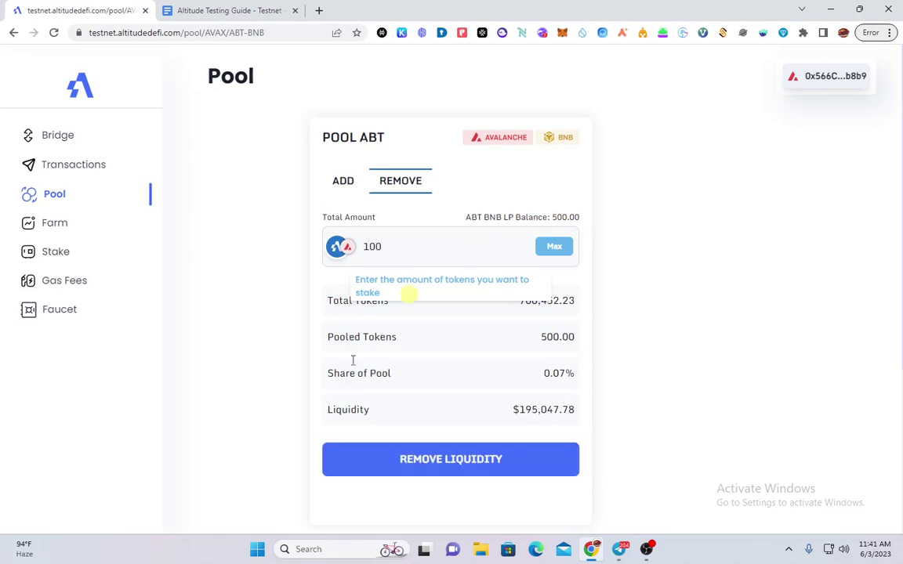
click(413, 460)
right_click(413, 462)
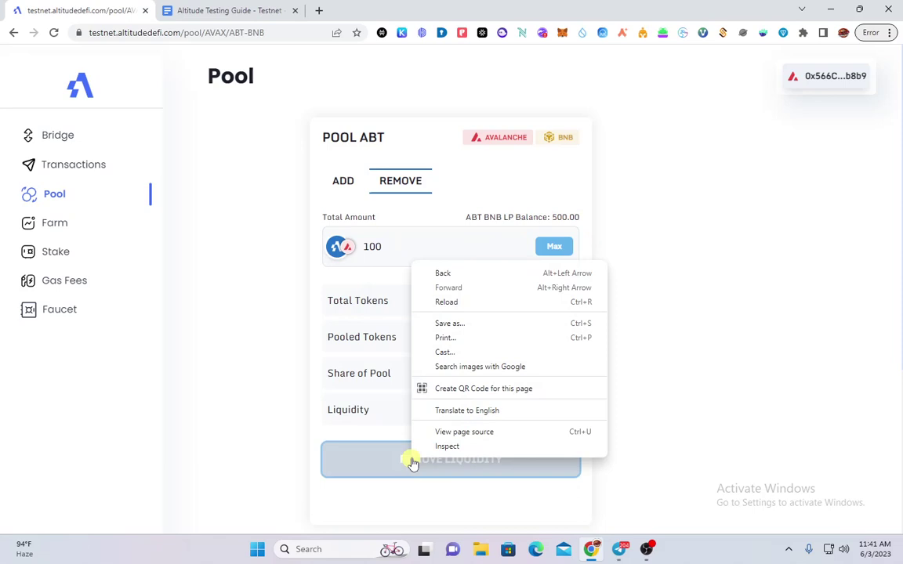
double_click(350, 411)
click(468, 463)
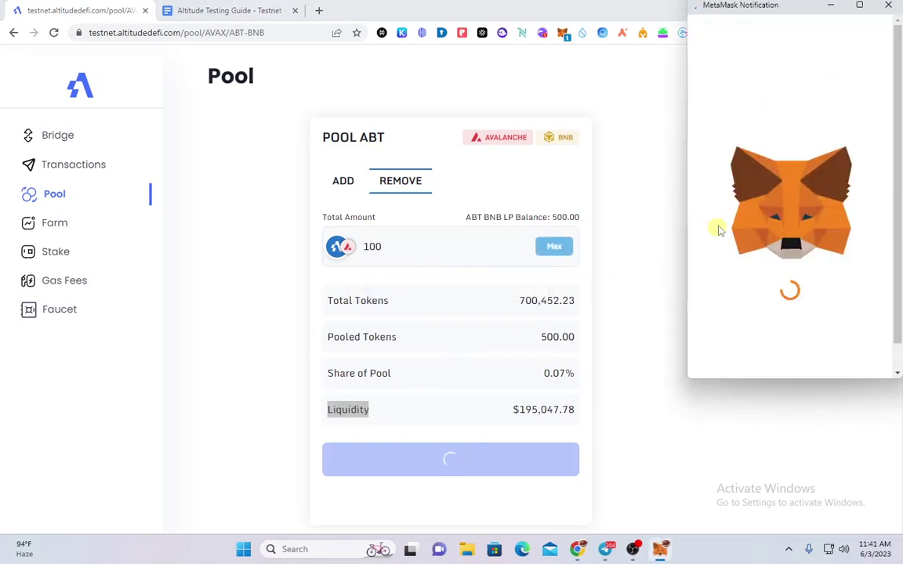
scroll(886, 315, down, 3)
click(841, 356)
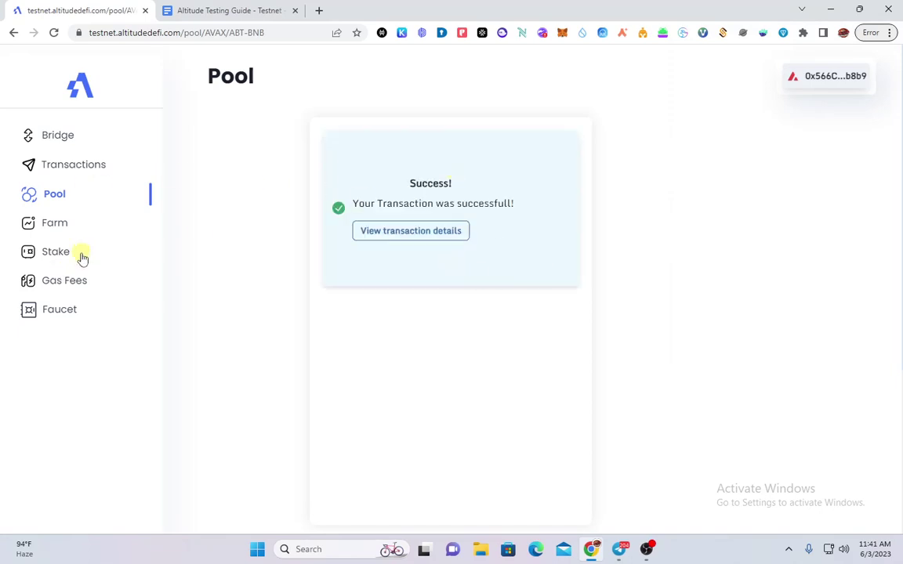
click(58, 225)
Check the guide's Farms steps 4–7, then return to the Farm page listing ABT Avalanche–BNB
click(171, 7)
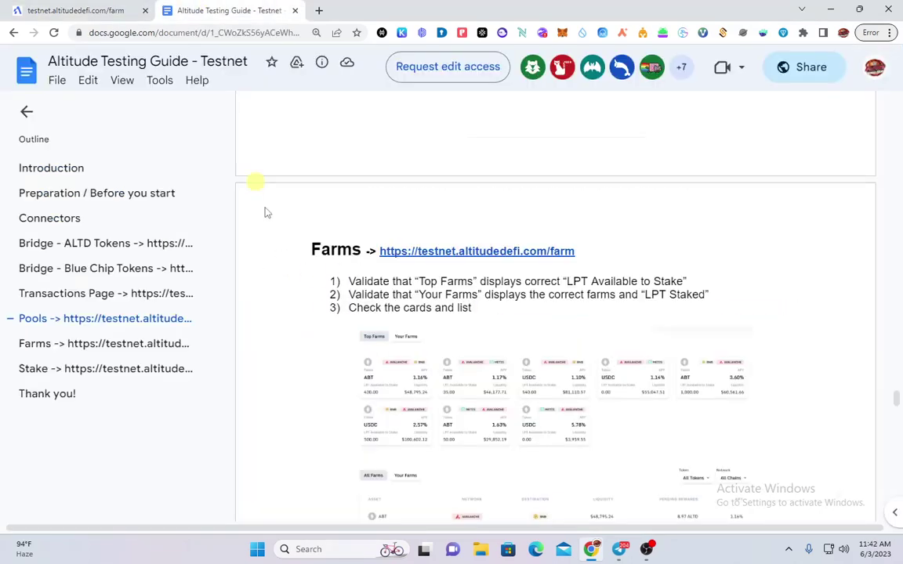
scroll(430, 355, down, 6)
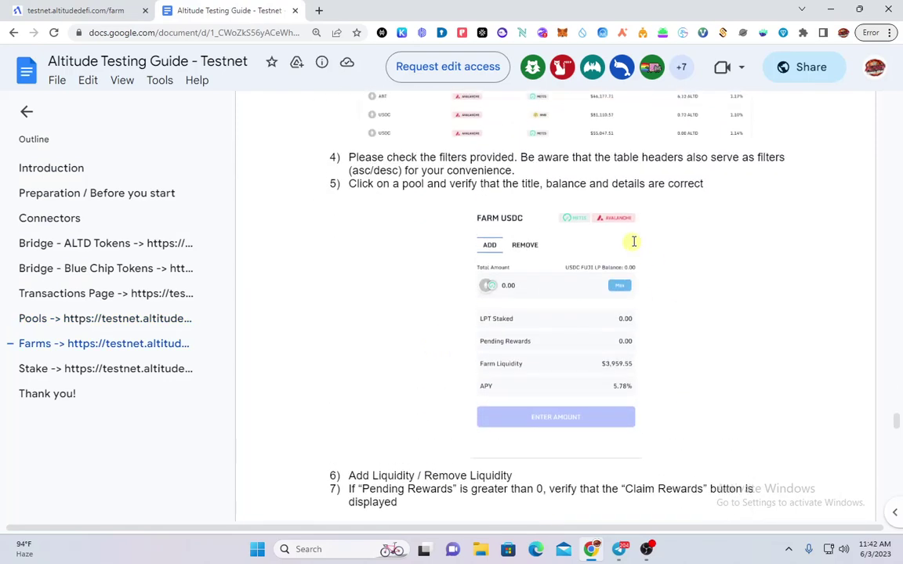
click(71, 10)
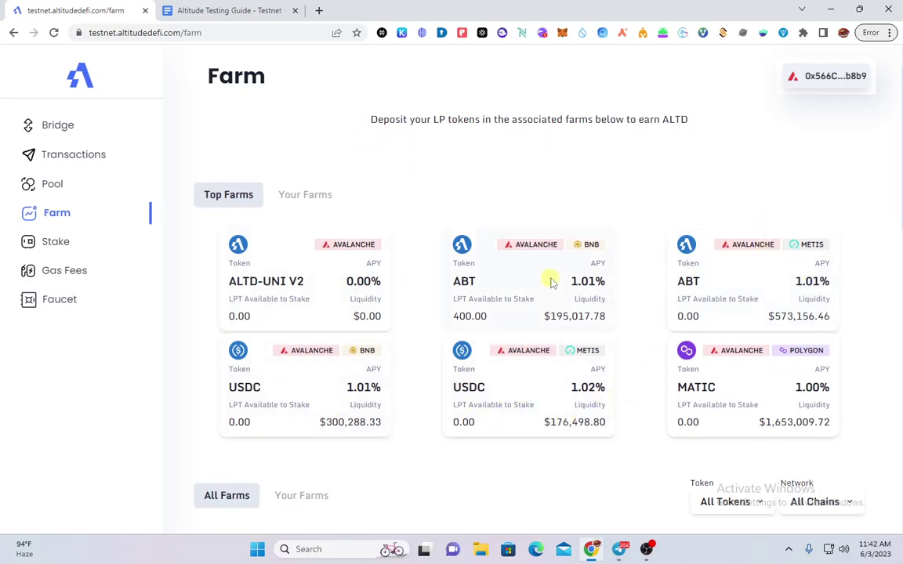
Compare the guide's farm instructions against the Farm page's list of farms
scroll(548, 280, down, 2)
scroll(546, 281, up, 2)
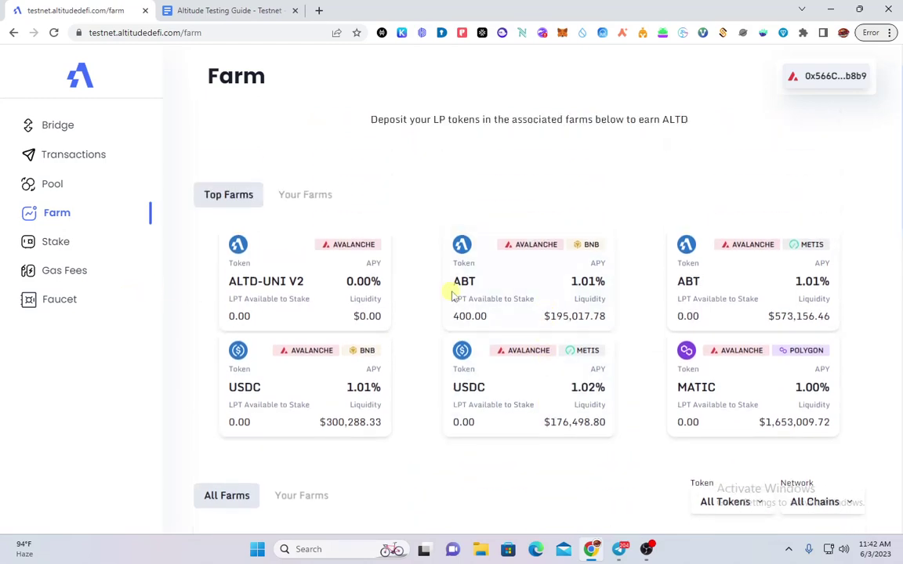
click(225, 8)
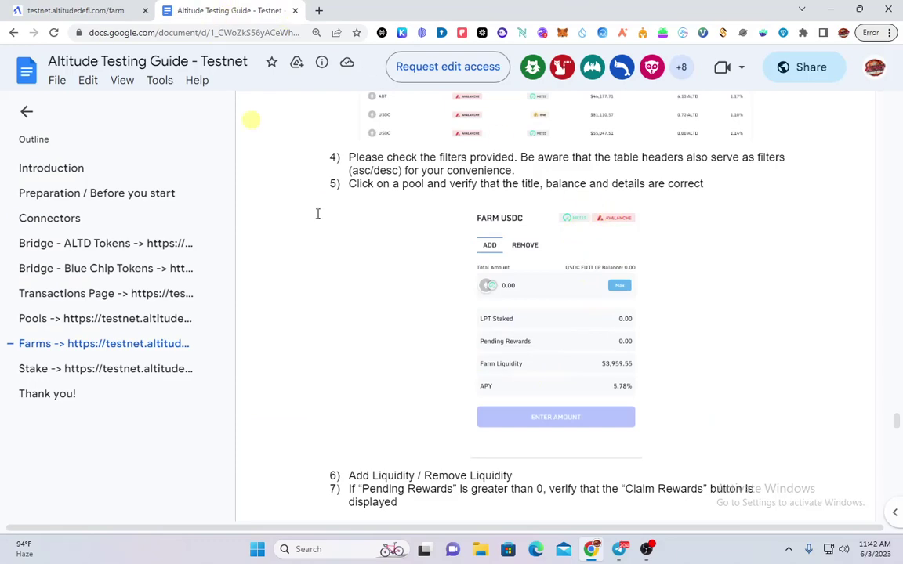
scroll(413, 252, up, 3)
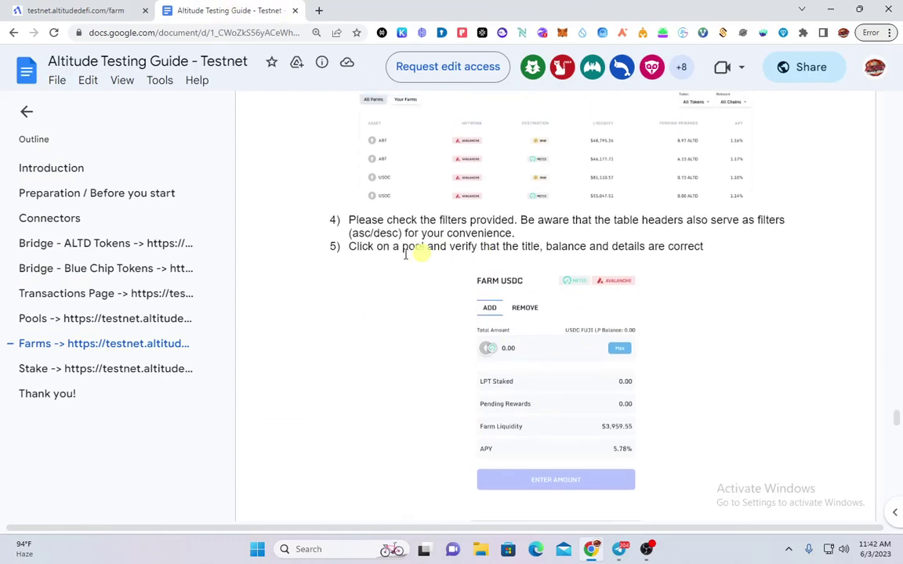
scroll(479, 305, down, 4)
scroll(478, 304, down, 2)
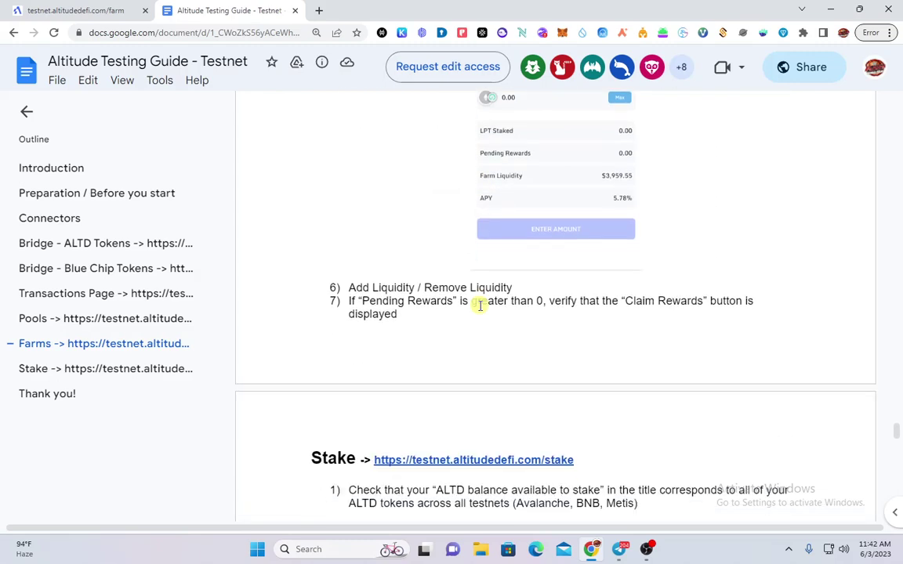
scroll(477, 306, up, 4)
click(106, 13)
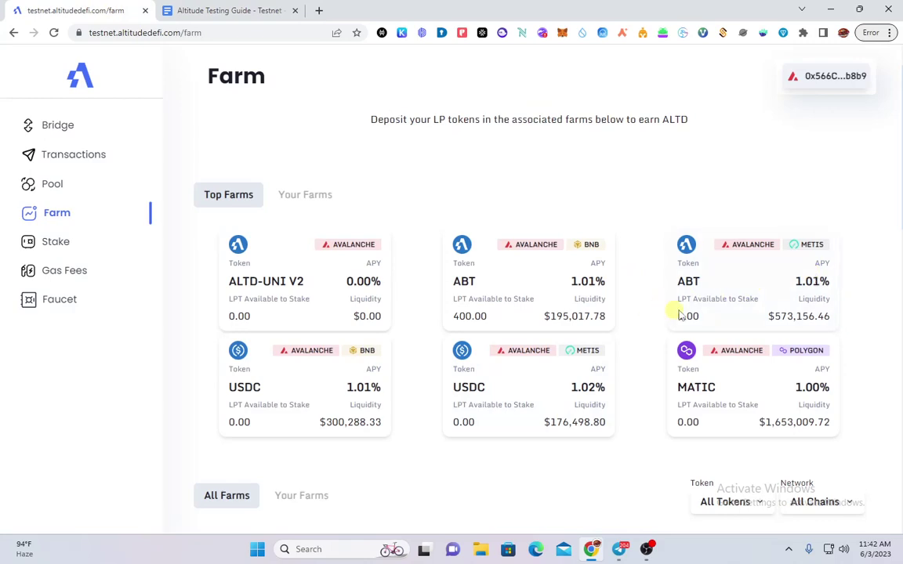
click(235, 10)
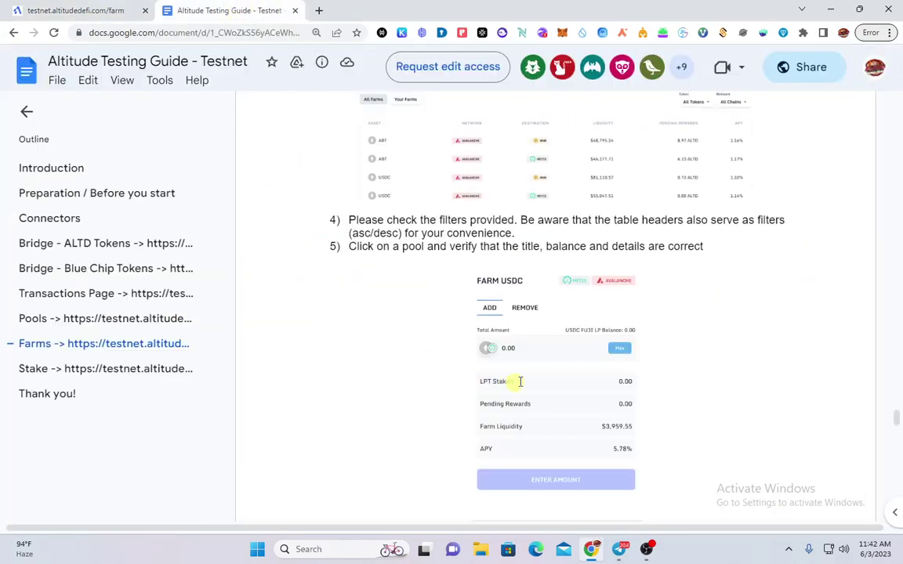
click(74, 11)
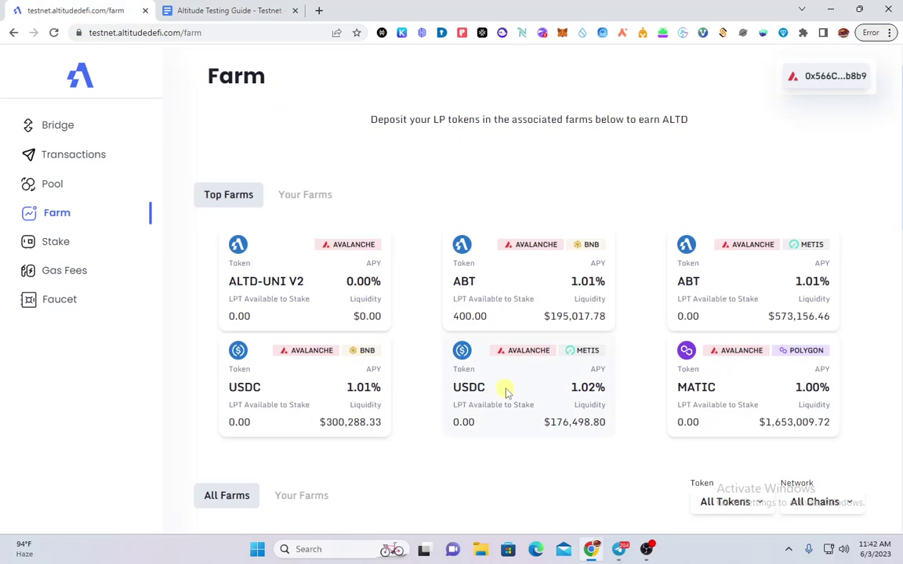
Open the USDC METIS farm and try the Max stake amount, finding a 0.00 LP balance
click(505, 392)
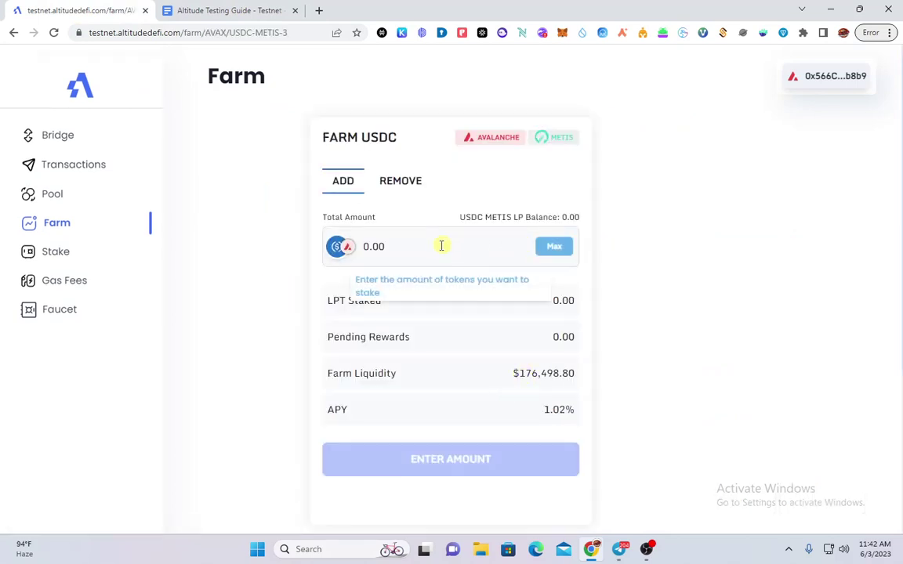
double_click(418, 250)
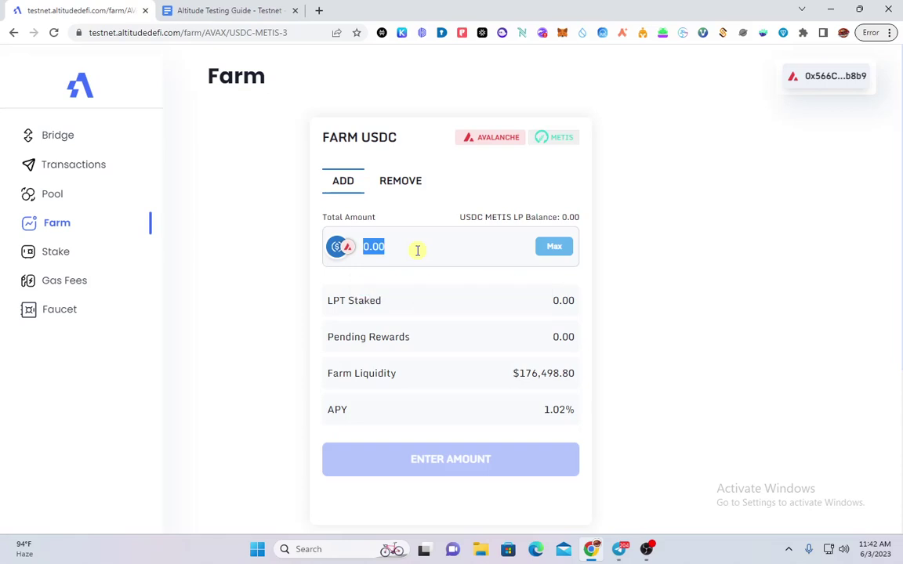
click(557, 248)
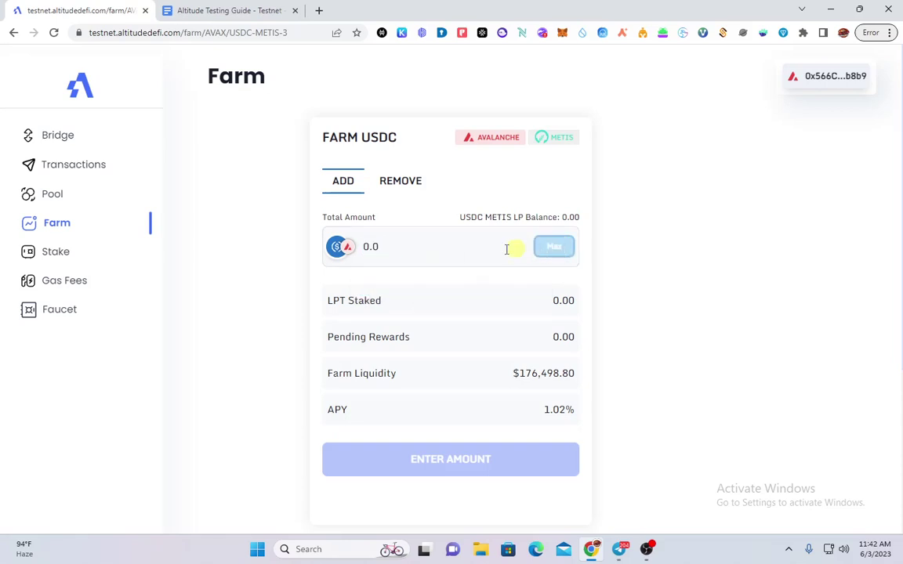
double_click(395, 246)
click(346, 182)
click(406, 223)
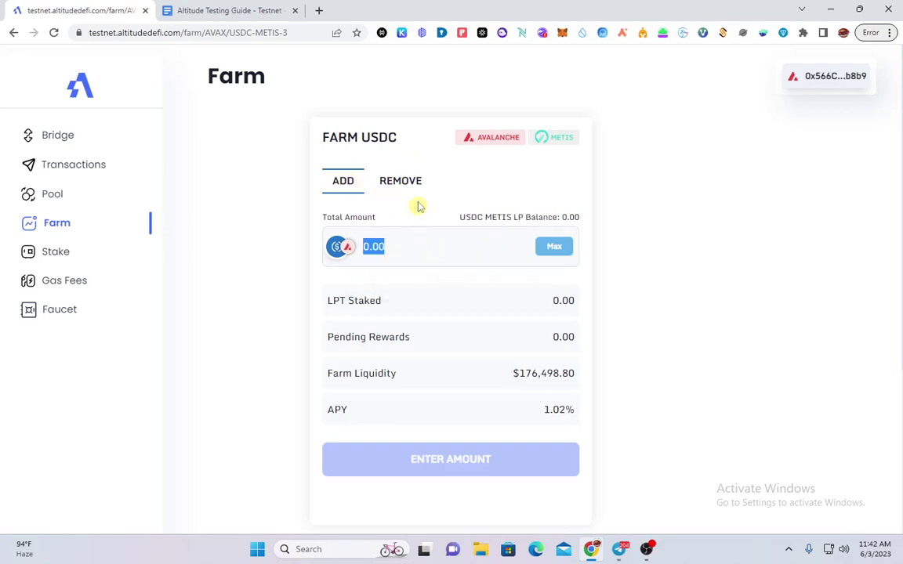
click(370, 180)
click(430, 225)
click(204, 11)
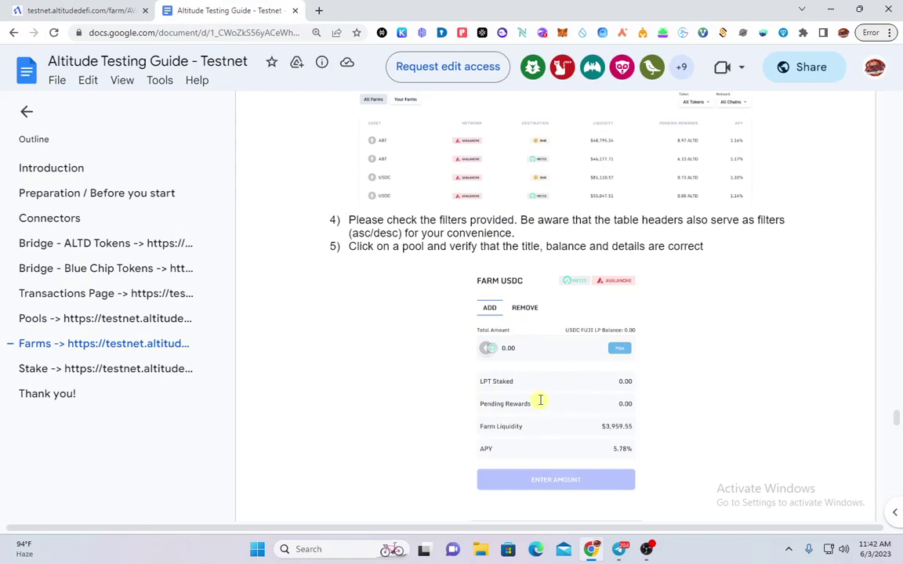
Read the guide's remaining Farms steps and Stake section, then return to the USDC METIS farm
scroll(540, 401, down, 2)
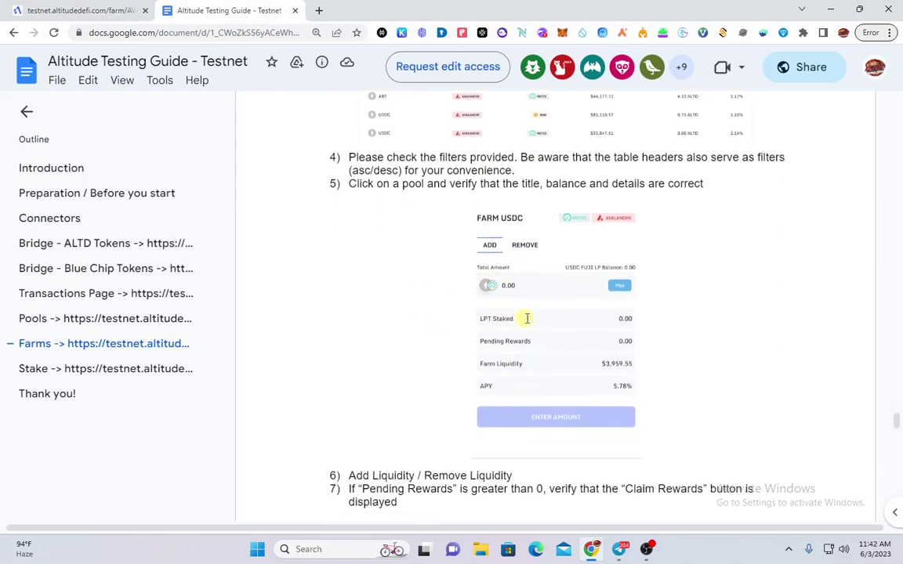
scroll(576, 323, down, 2)
scroll(573, 323, up, 4)
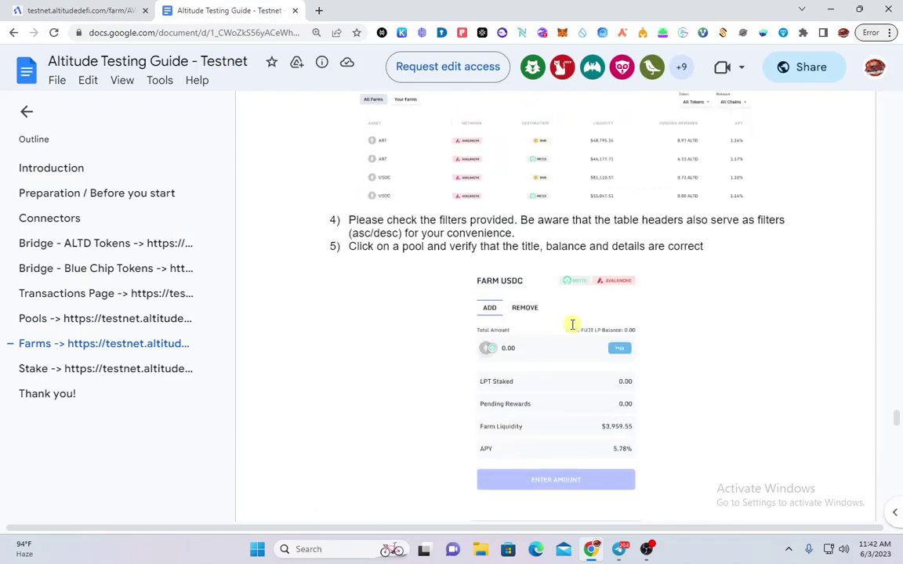
scroll(572, 324, up, 3)
scroll(548, 365, down, 8)
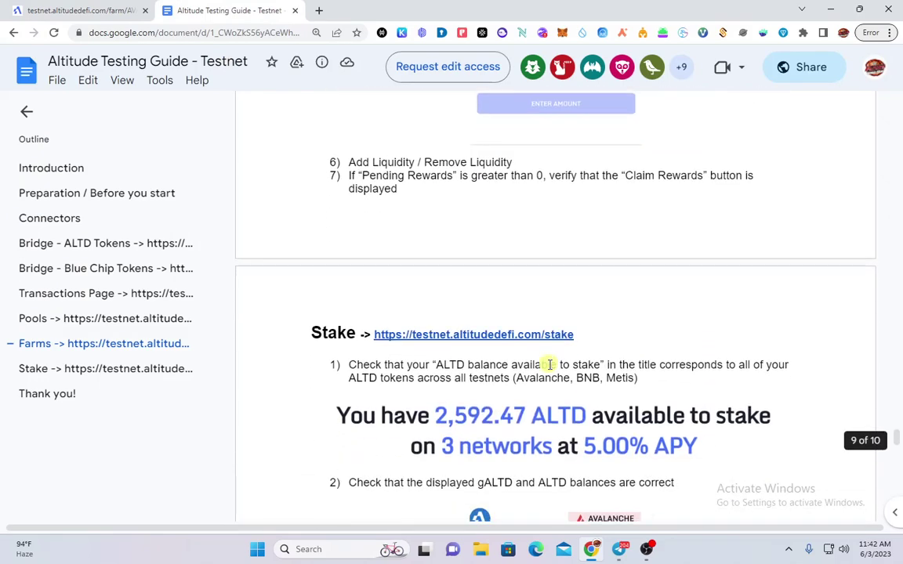
scroll(549, 364, up, 8)
click(101, 9)
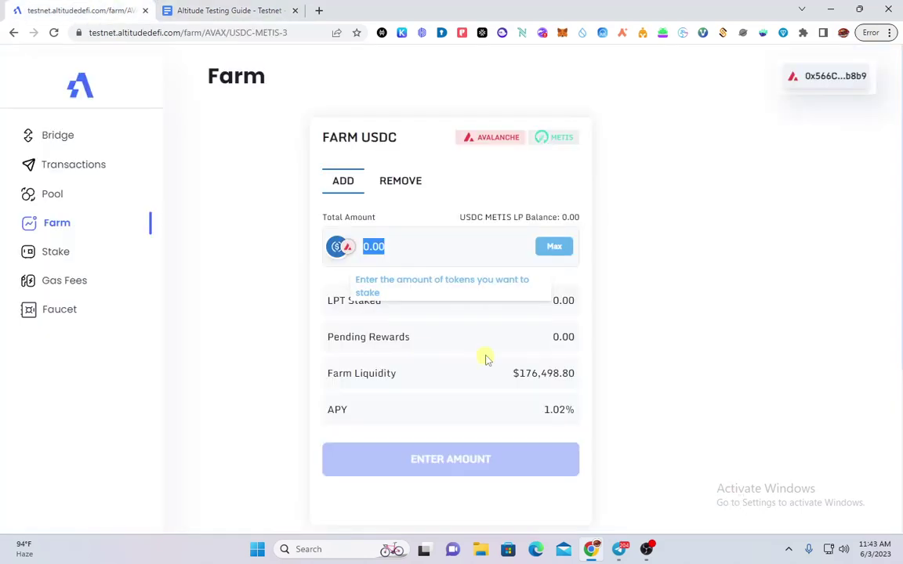
Go back to the farms overview, open the ABT BNB farm and enter a stake amount
click(154, 35)
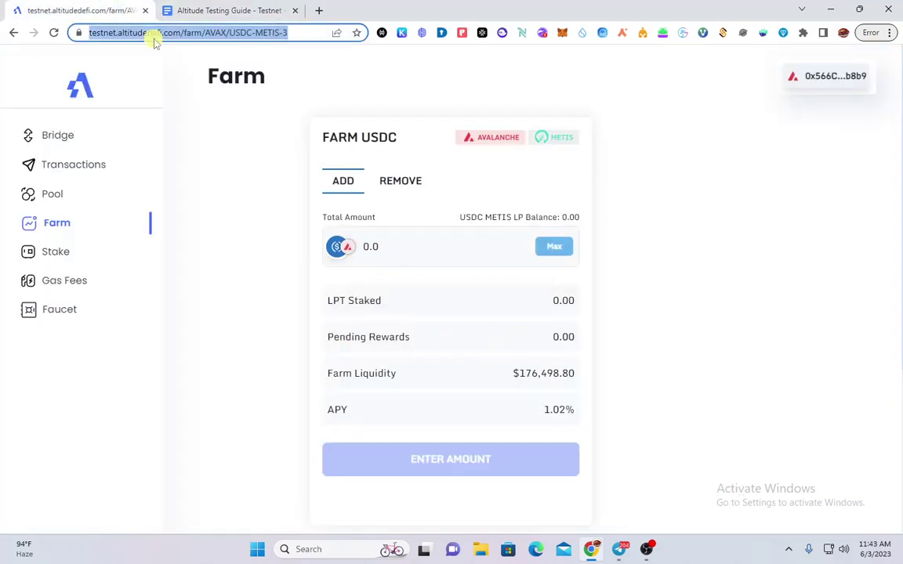
key(Return)
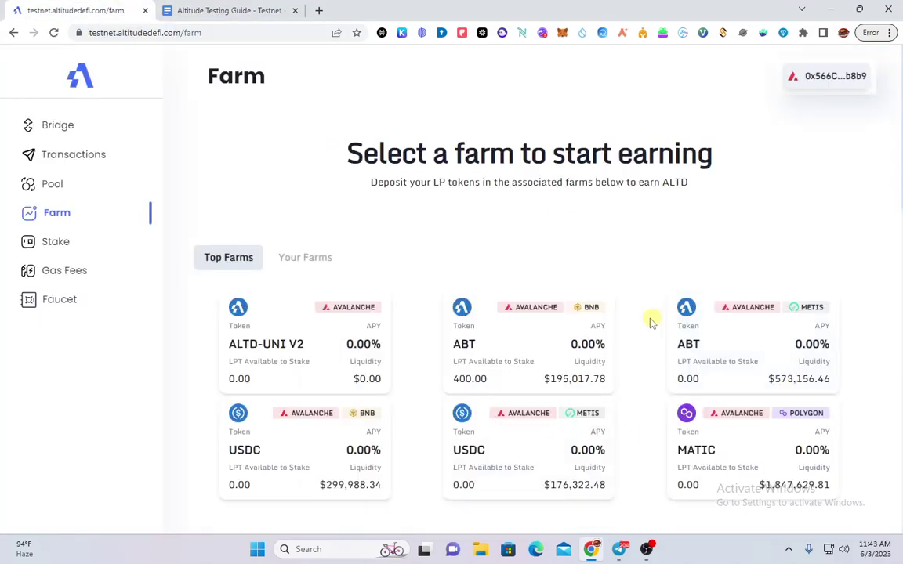
scroll(517, 368, down, 1)
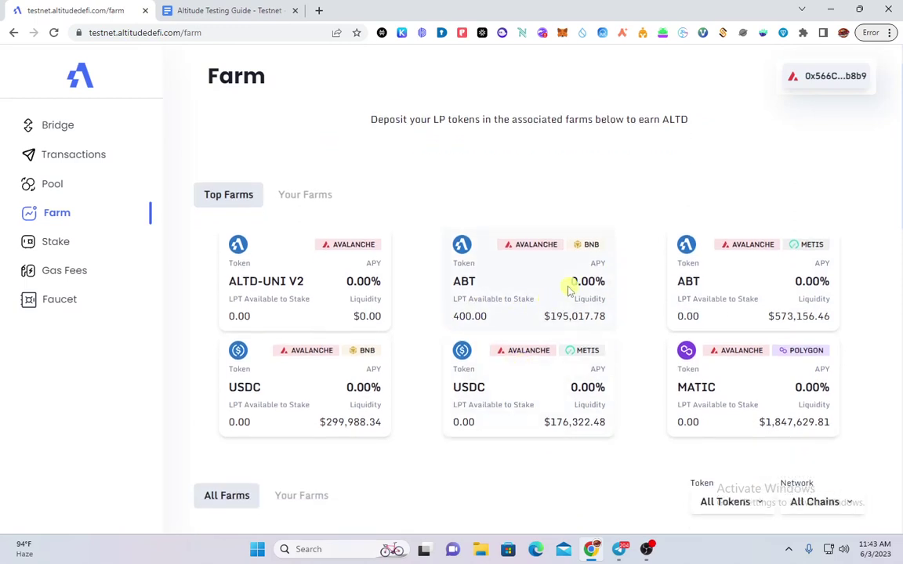
double_click(570, 290)
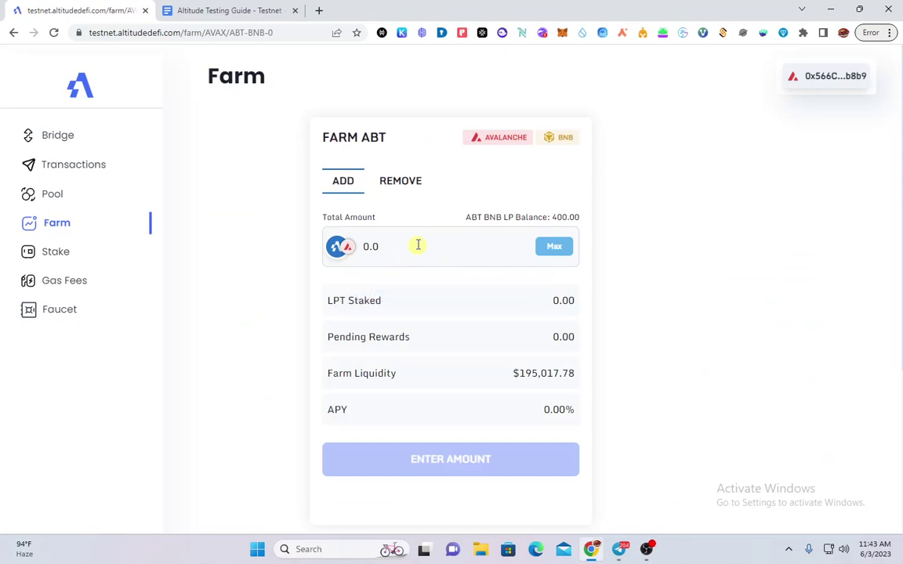
text(100)
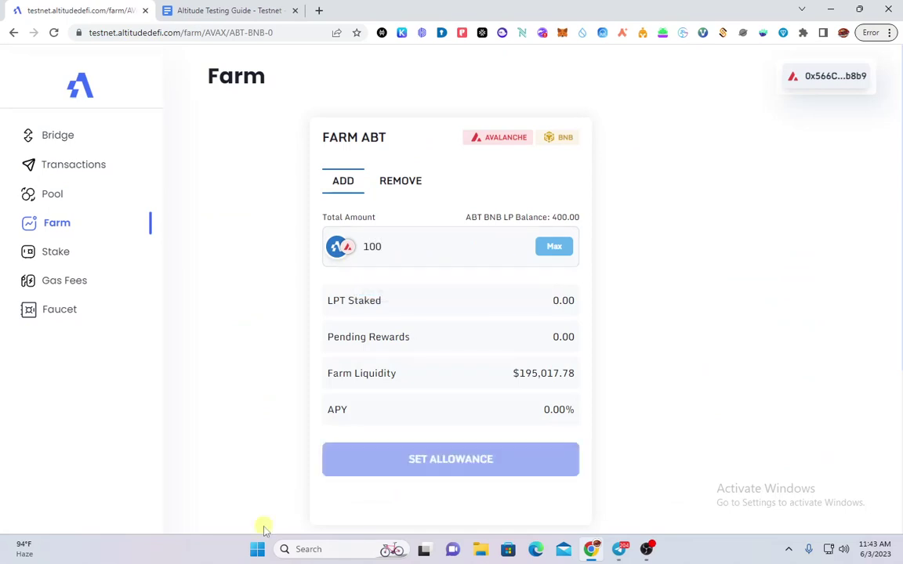
Approve a custom 100 ABT BNB LP spending cap for the farm in MetaMask
click(435, 468)
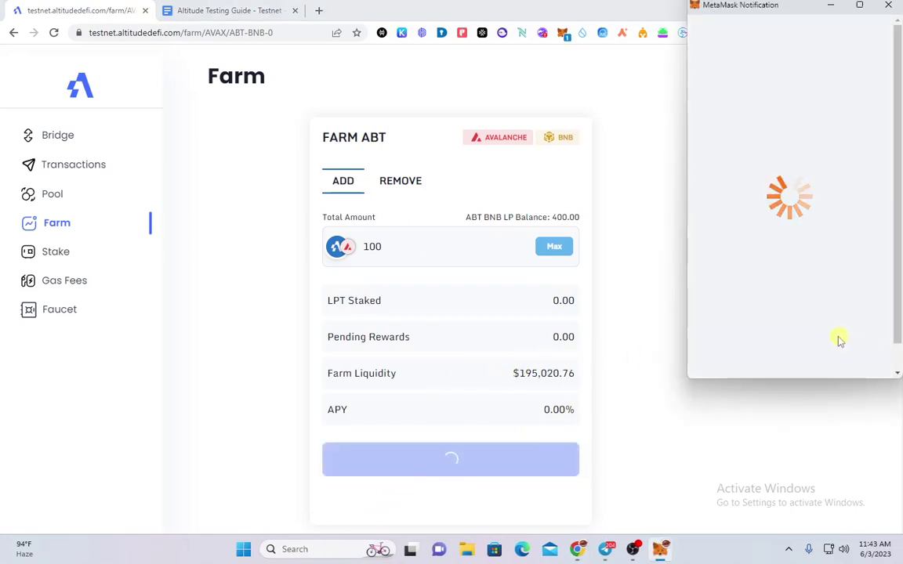
scroll(815, 251, down, 4)
click(759, 143)
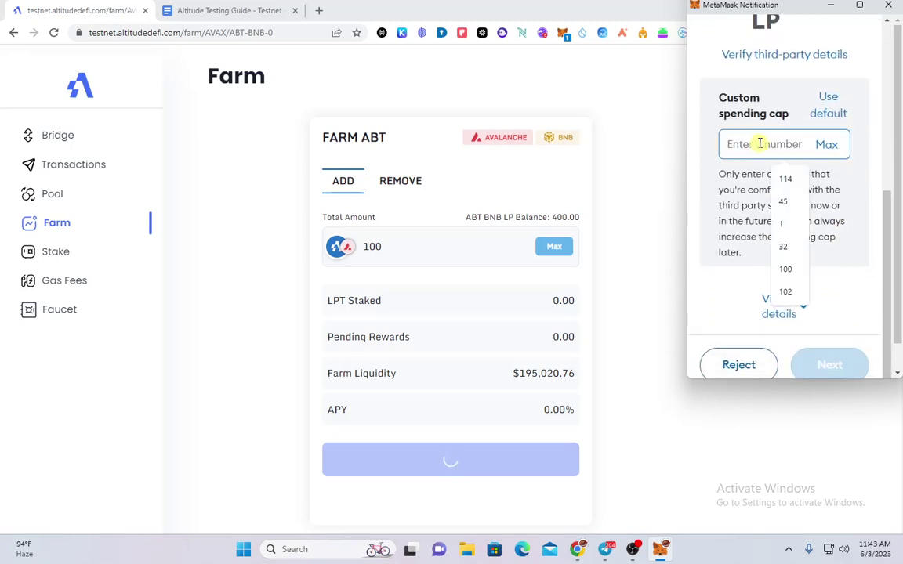
text(100)
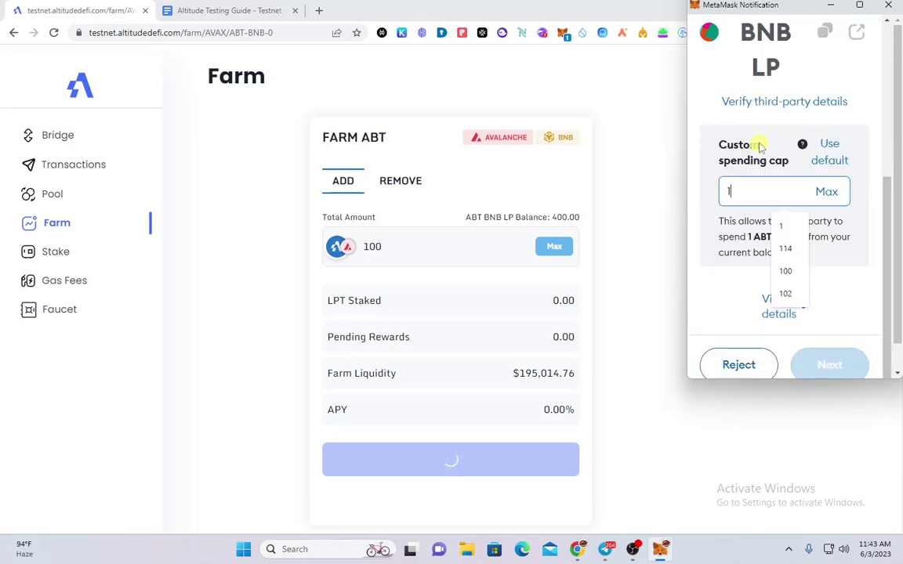
click(827, 363)
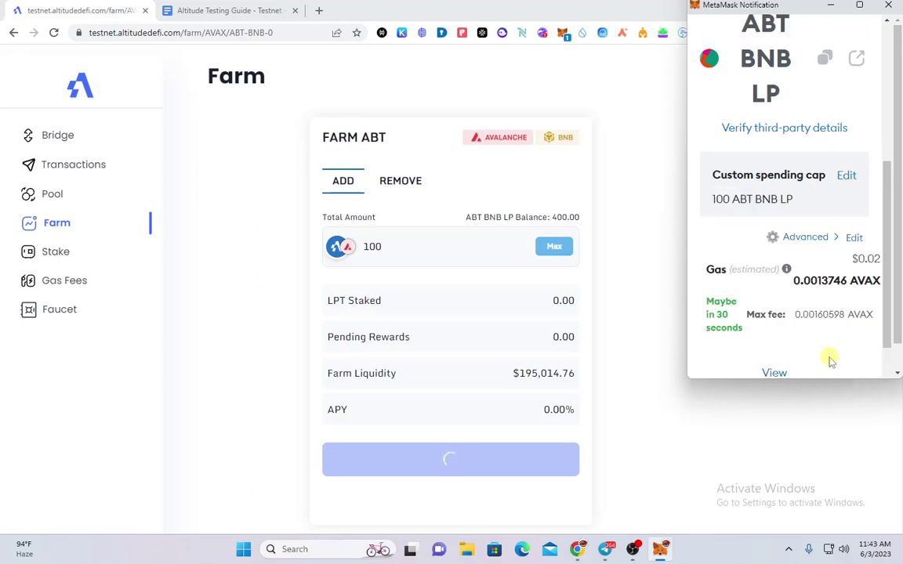
scroll(826, 358, down, 3)
click(828, 366)
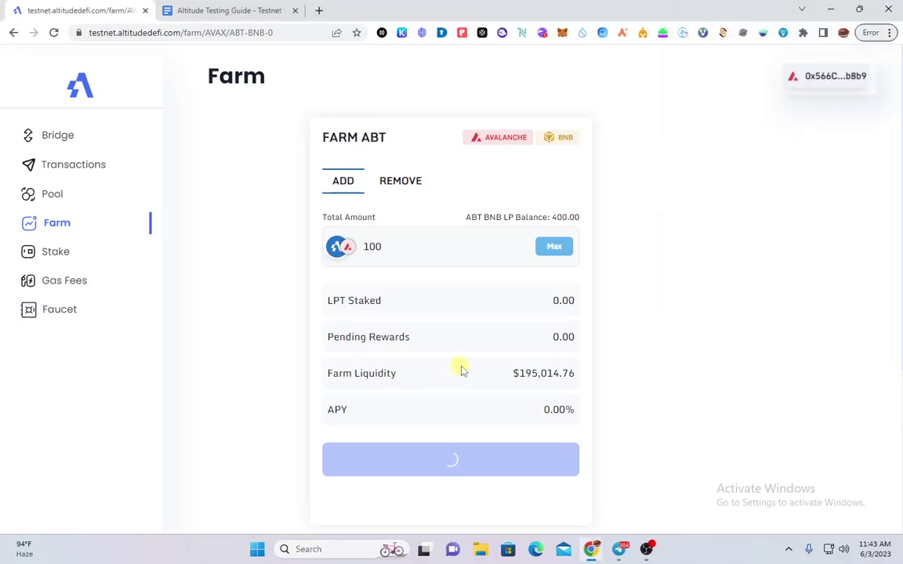
key(ctrl+Tab)
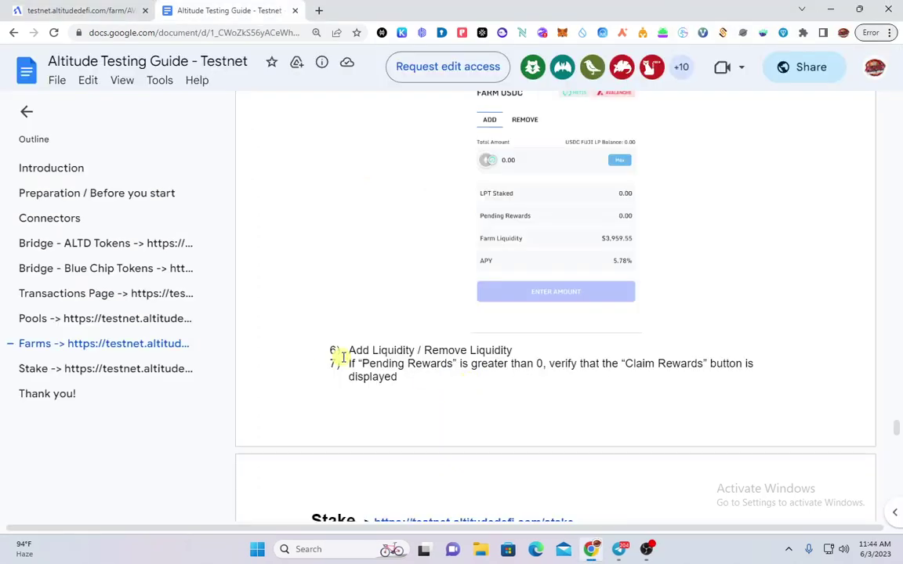
scroll(444, 363, up, 2)
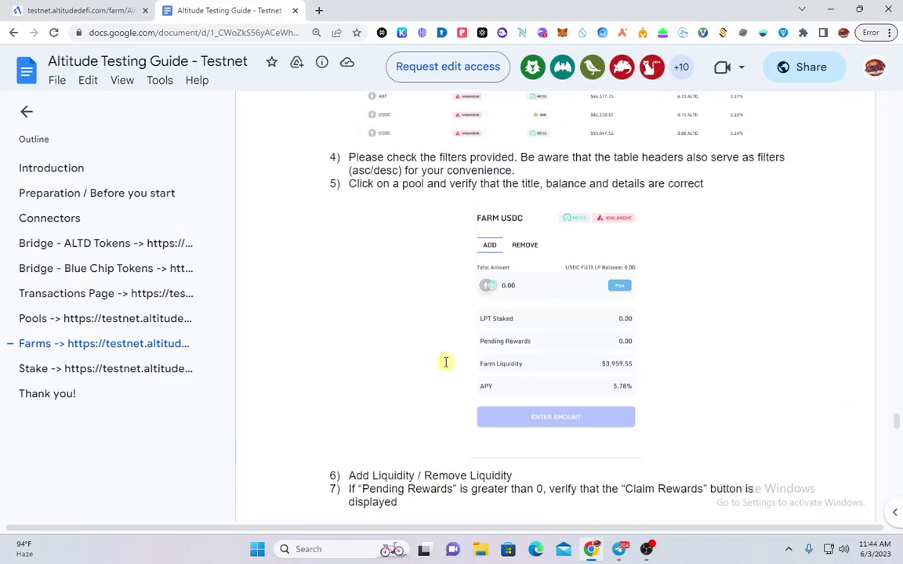
scroll(445, 362, down, 1)
scroll(444, 363, up, 2)
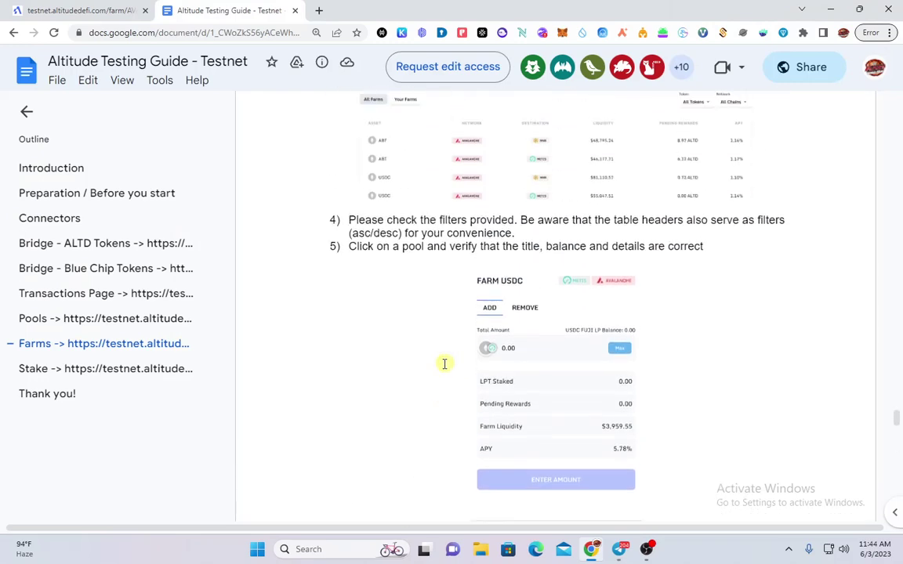
scroll(444, 363, down, 10)
scroll(443, 367, up, 1)
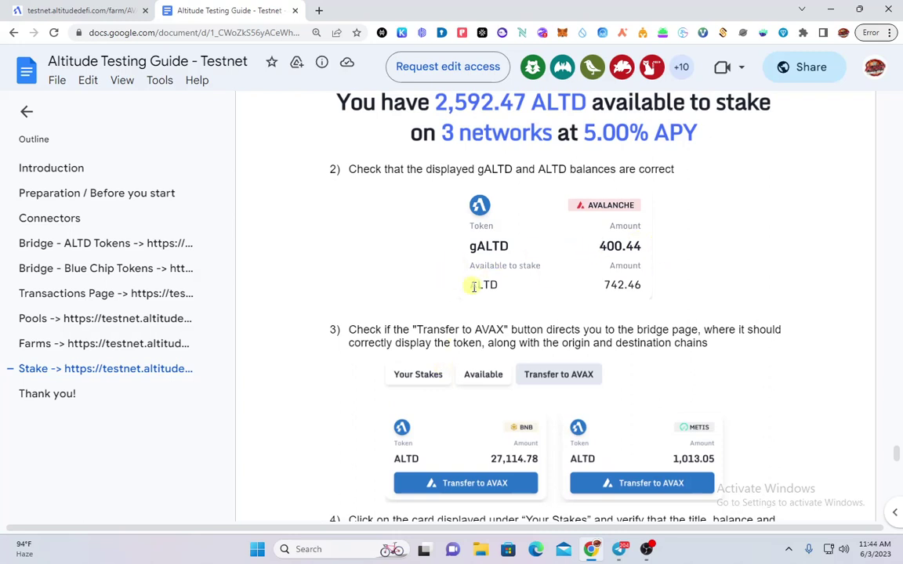
scroll(473, 286, down, 3)
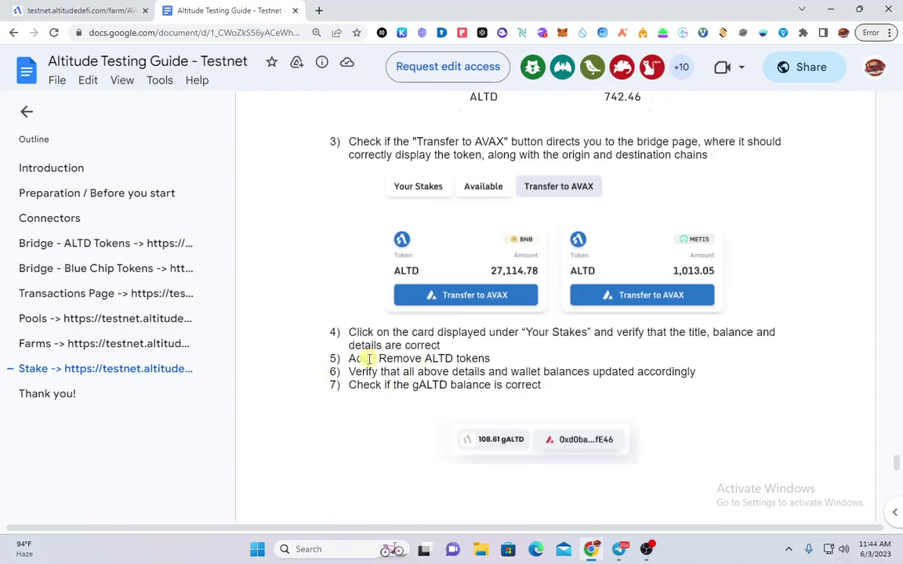
scroll(493, 367, down, 3)
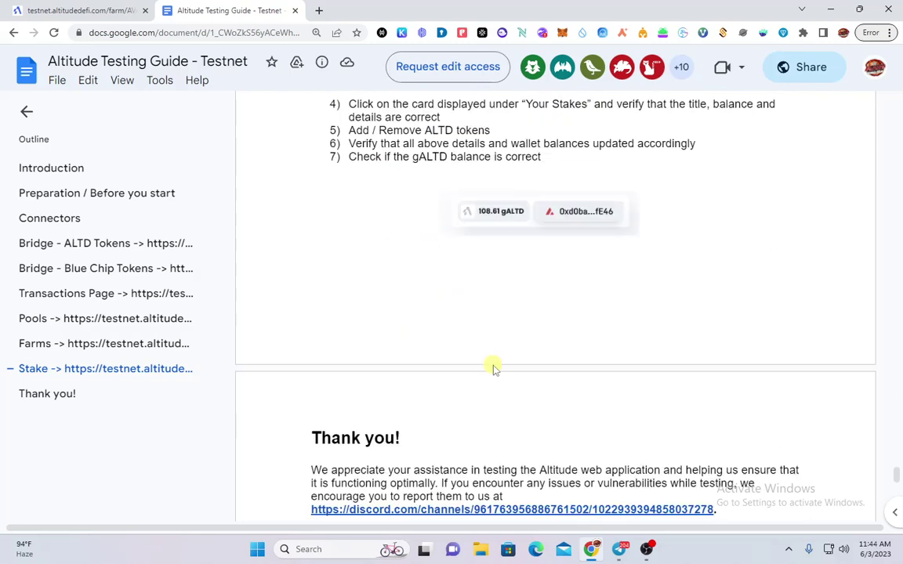
scroll(494, 359, up, 13)
click(64, 11)
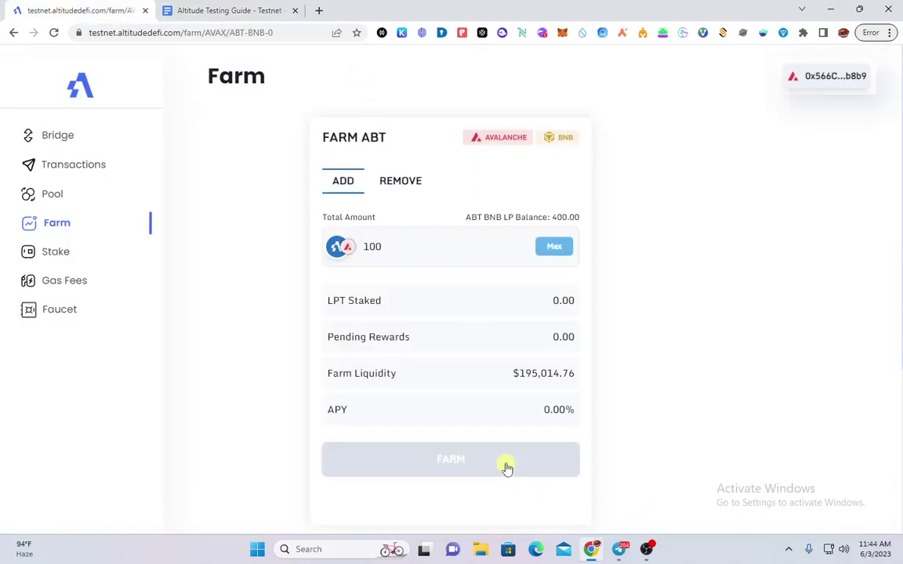
Stake the 100 ABT BNB LP in the farm and confirm the deposit in the wallet
click(541, 453)
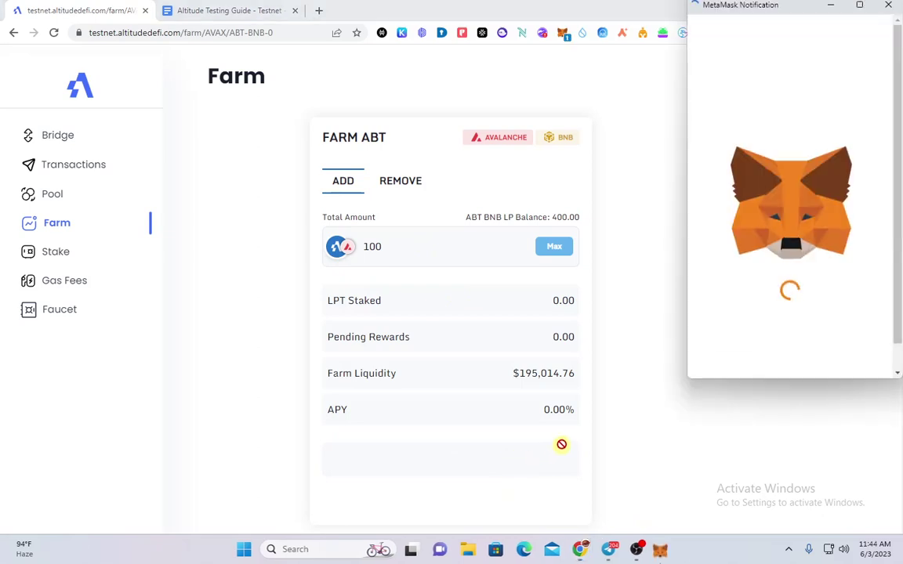
scroll(784, 329, down, 3)
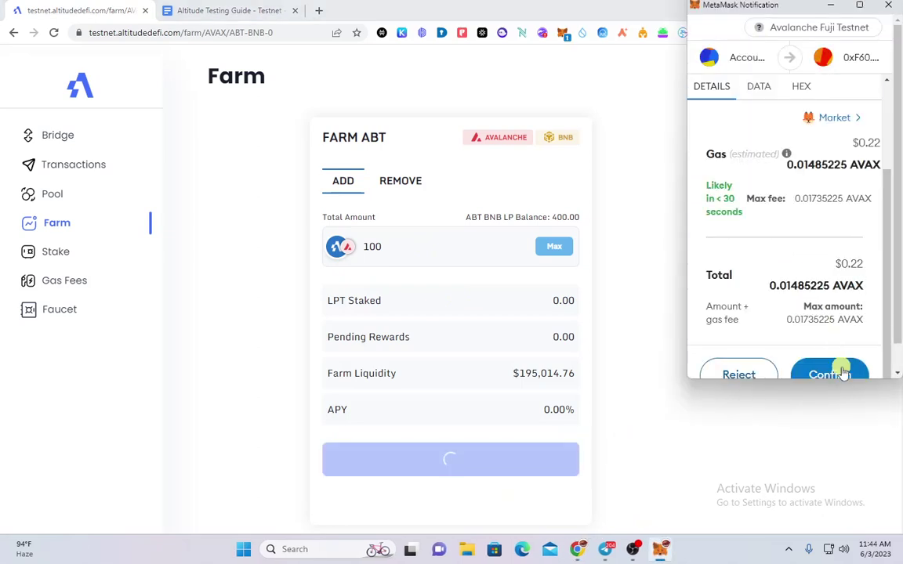
click(832, 373)
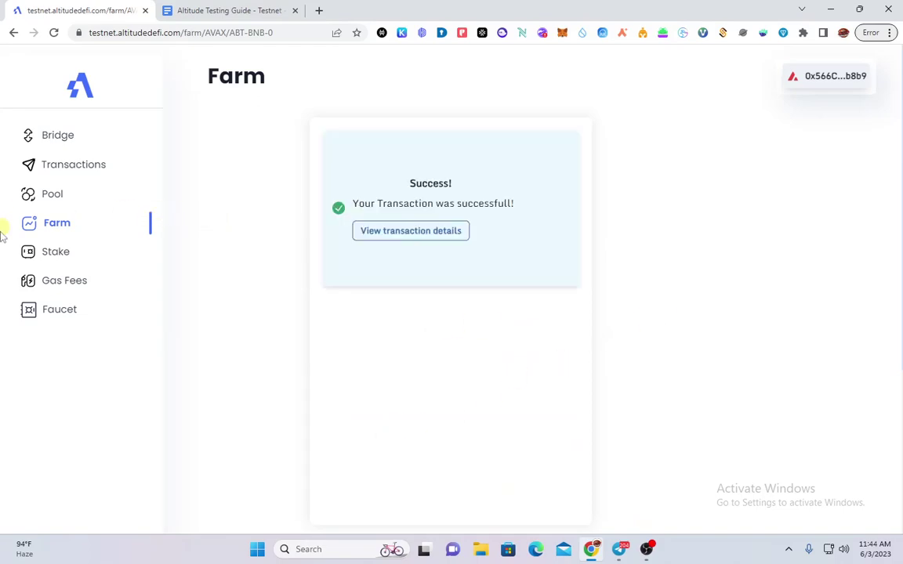
Return to the farm list, reload the page and reconnect the wallet extension
click(69, 217)
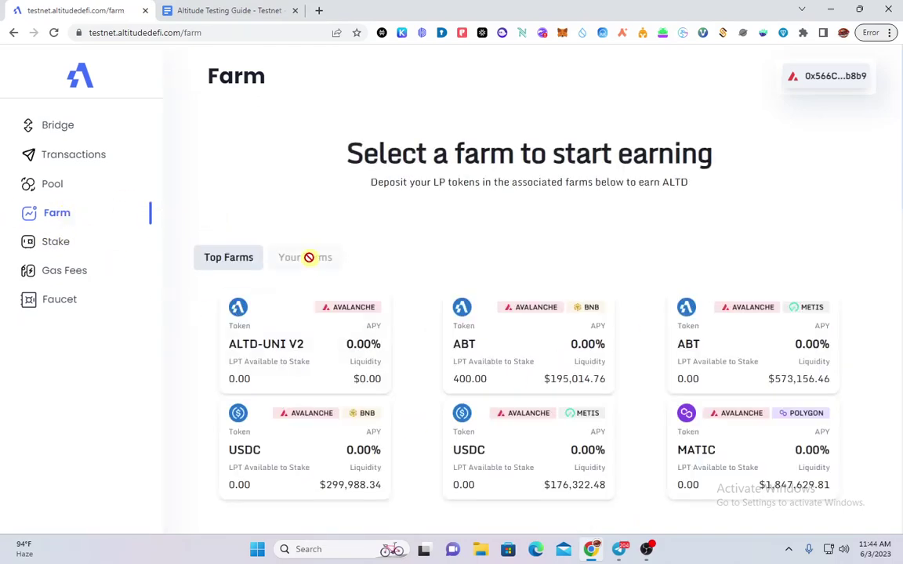
scroll(310, 254, down, 3)
scroll(302, 203, up, 3)
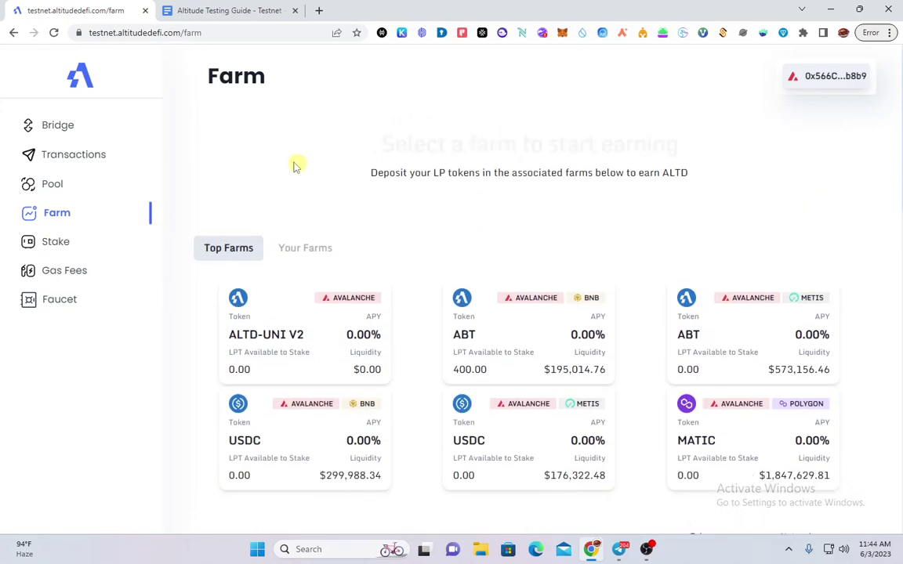
click(168, 33)
key(Return)
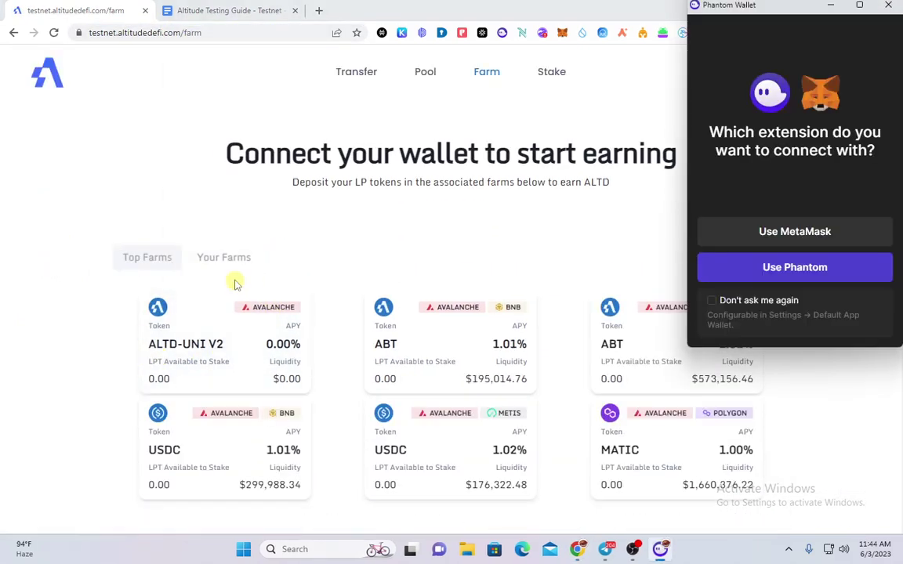
click(772, 235)
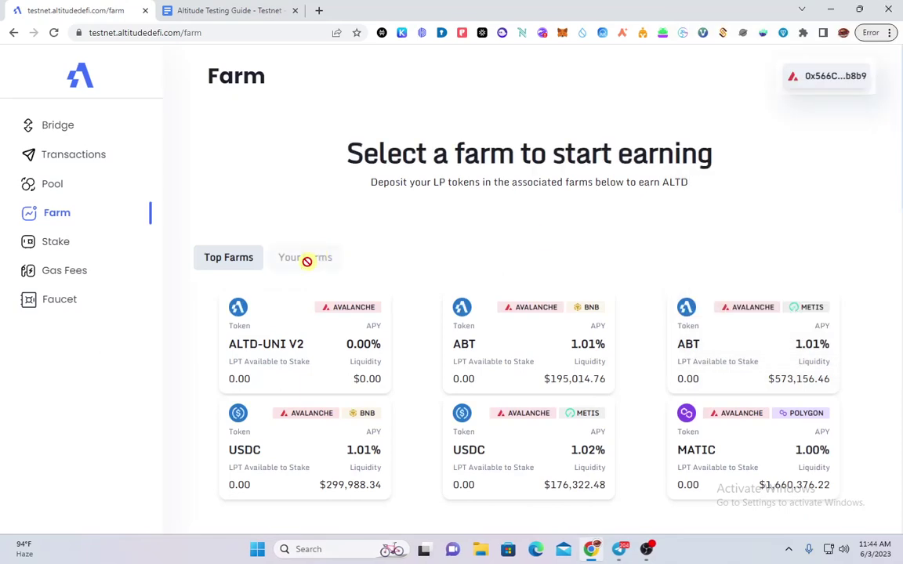
scroll(322, 282, down, 4)
scroll(332, 333, up, 3)
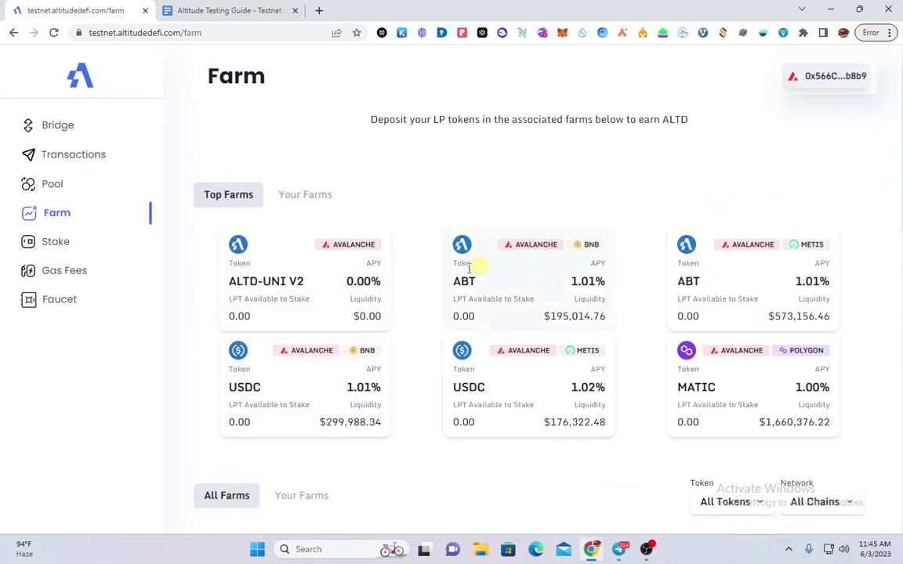
scroll(477, 265, up, 1)
Inspect the ABT AVALANCHE/BNB farm details, toggling between its add and remove sides
click(506, 358)
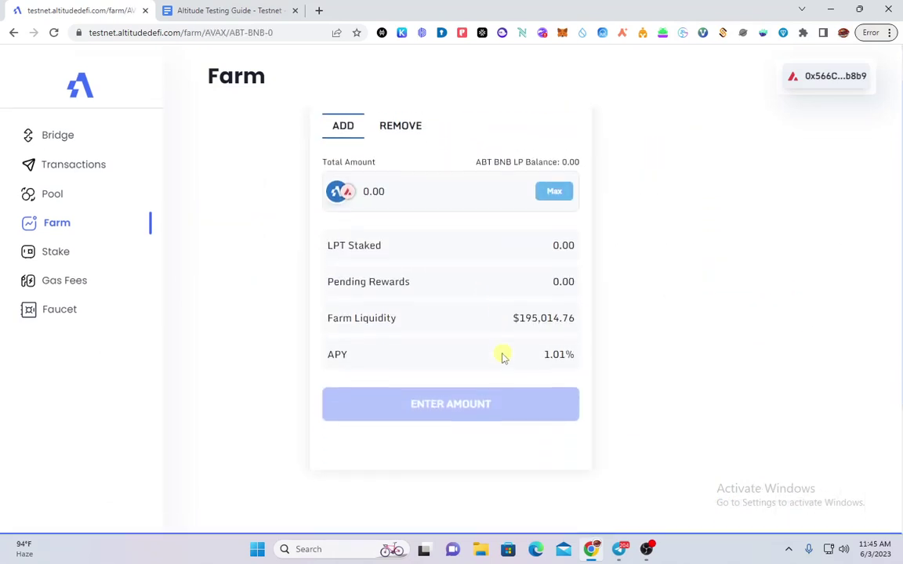
click(374, 181)
click(357, 183)
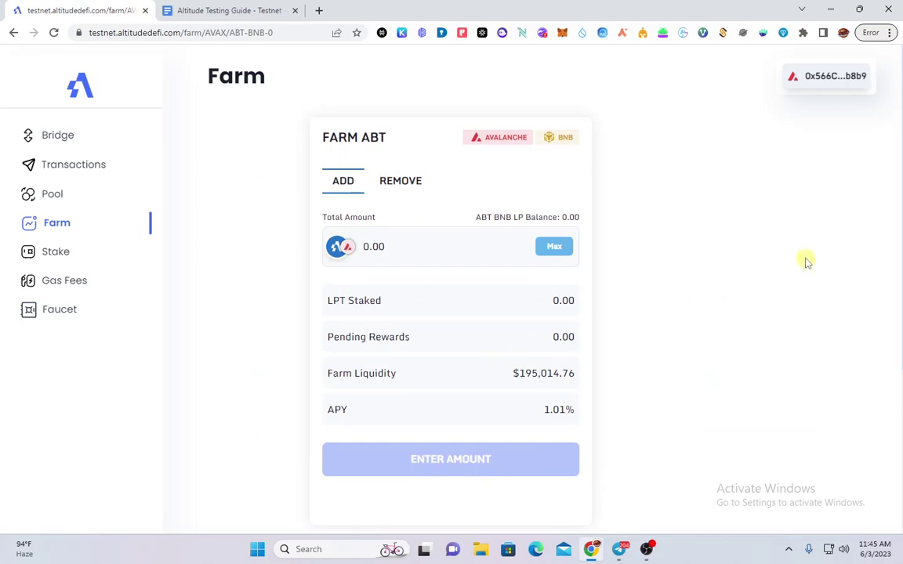
click(55, 220)
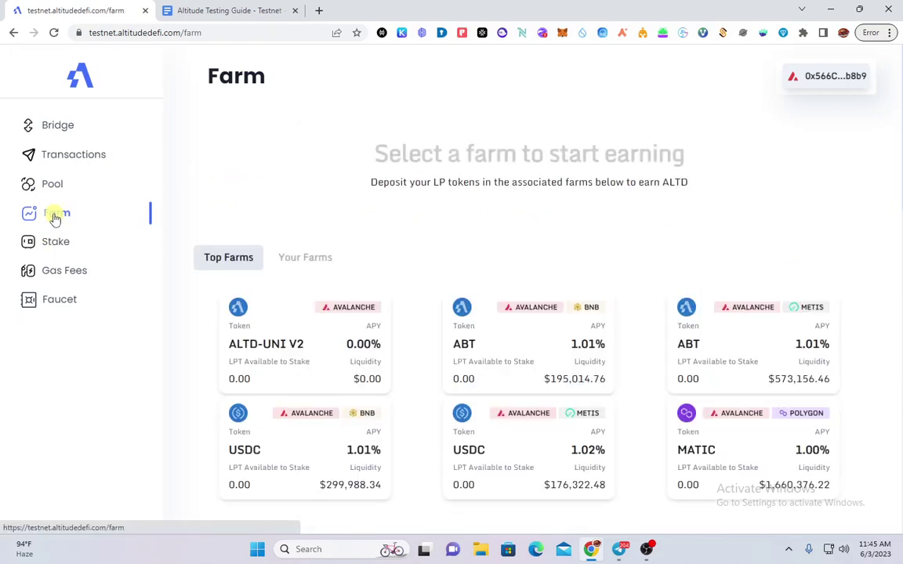
scroll(435, 326, down, 2)
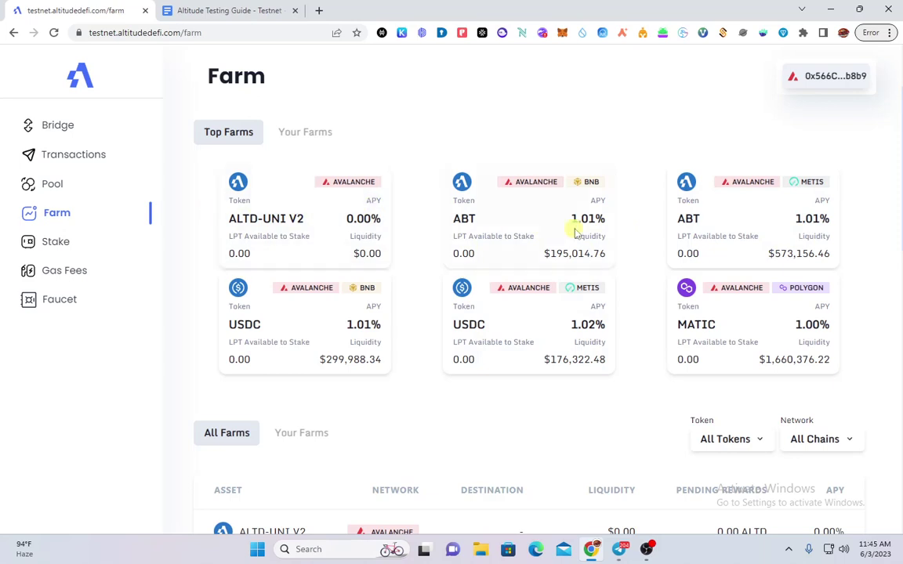
click(518, 218)
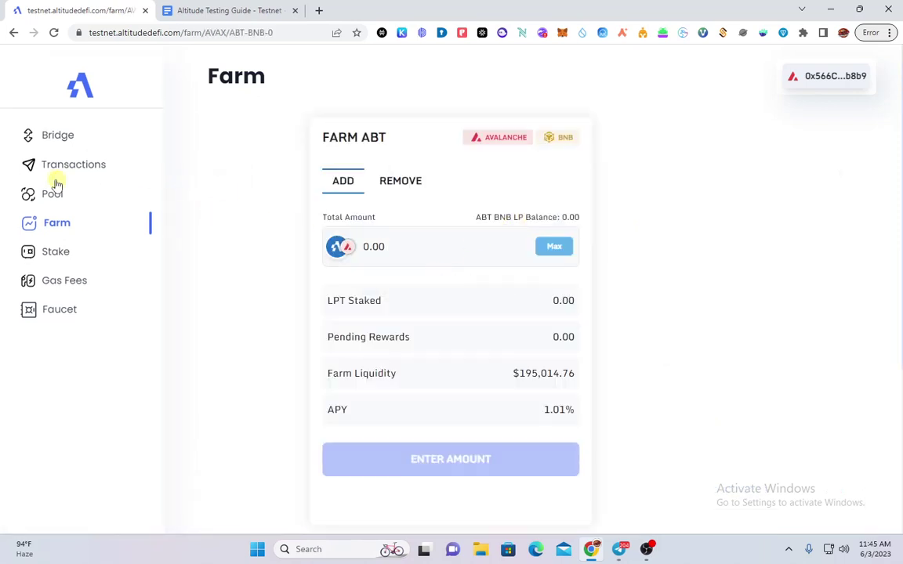
click(60, 212)
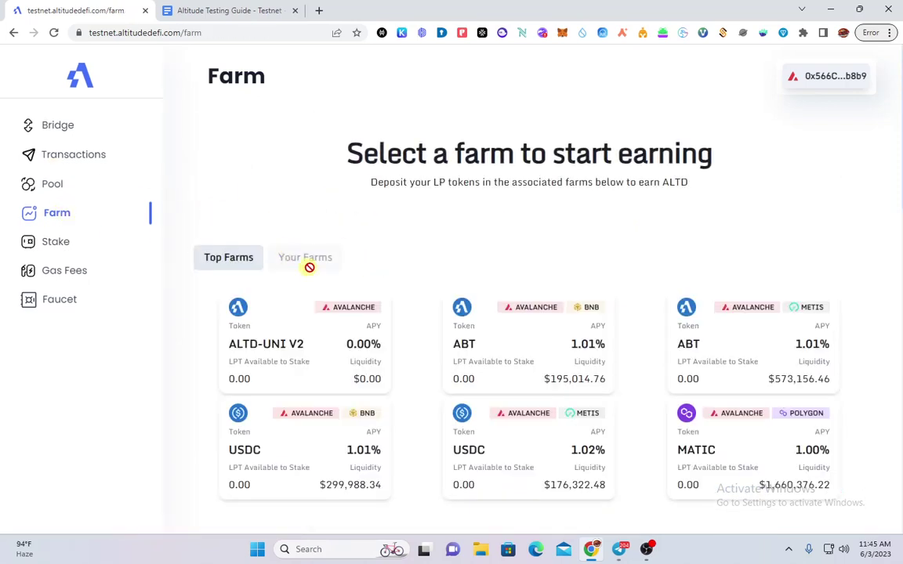
Review the ABT AVALANCHE/METIS and ALTD-UNI V2 farm details, including the ABT METIS LP balance
click(758, 354)
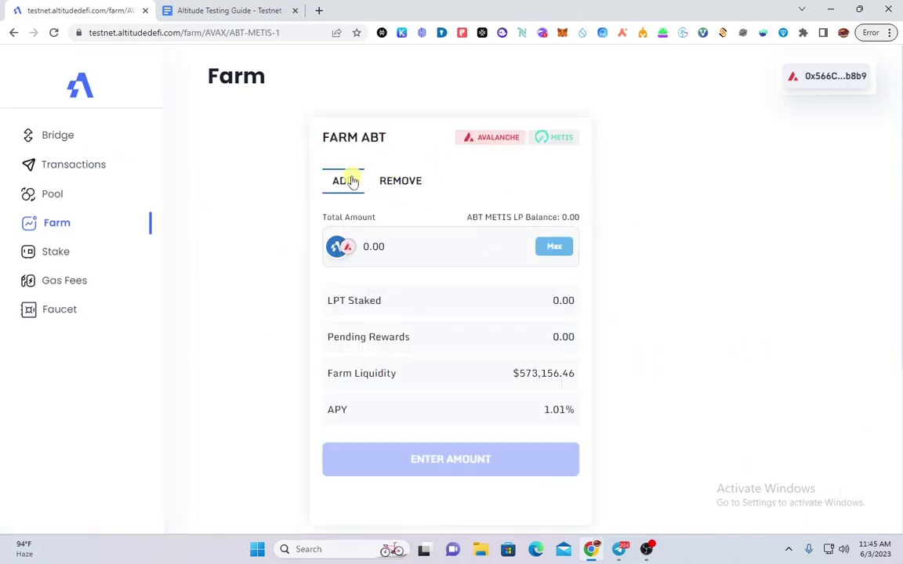
drag(353, 177, 247, 232)
click(67, 222)
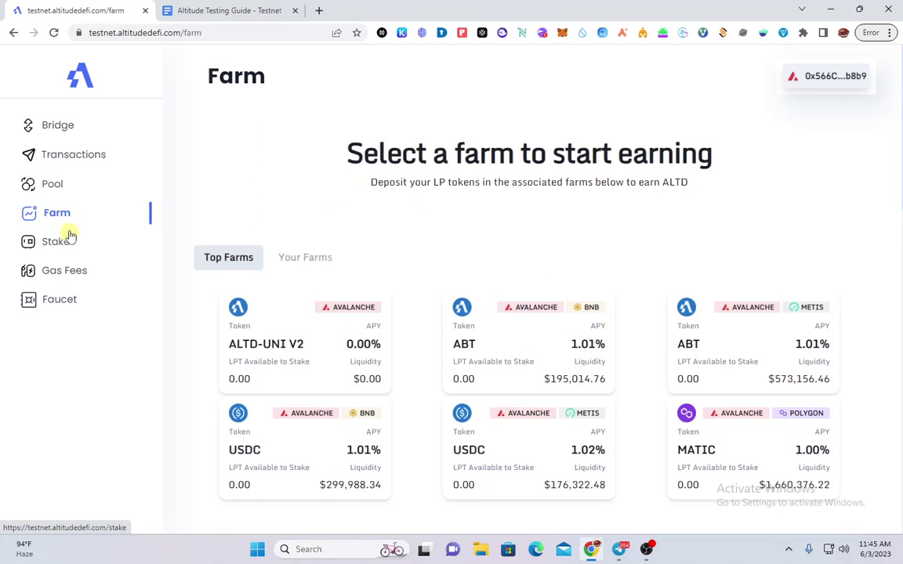
double_click(276, 319)
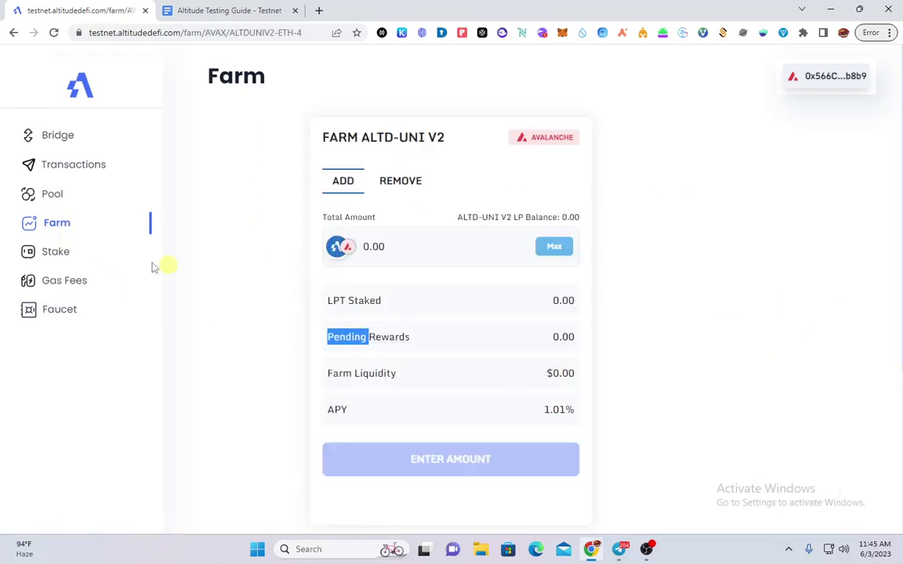
click(69, 228)
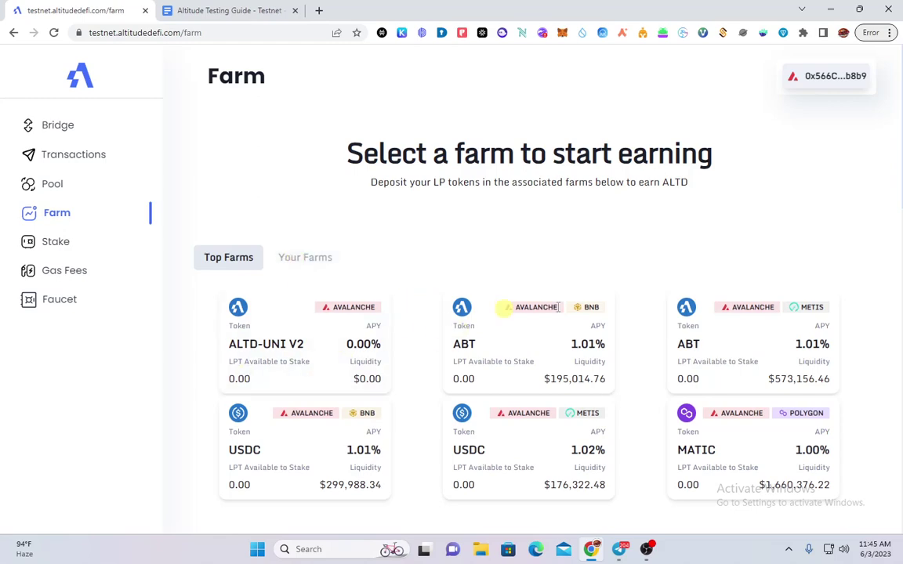
Visit the Pool page, then come back to the Farm page's top farms list
scroll(604, 400, down, 4)
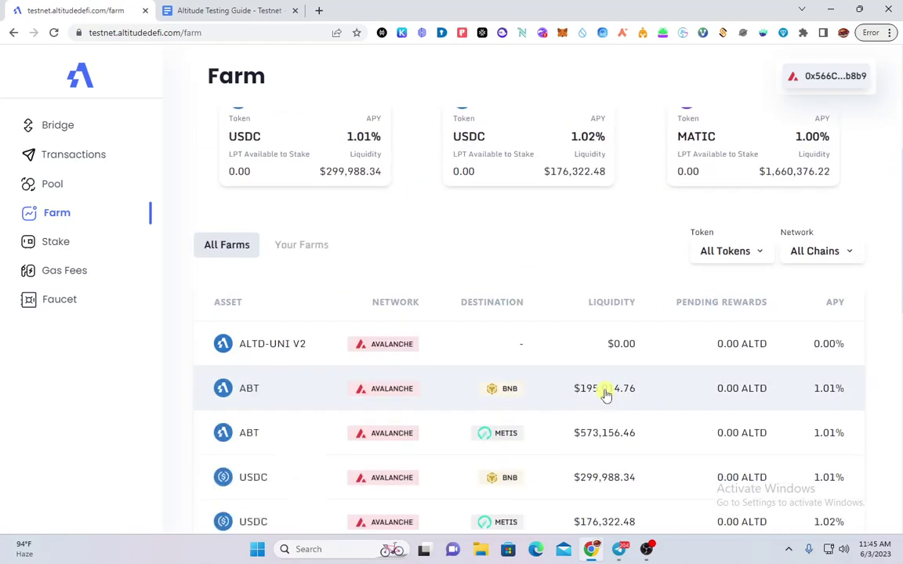
scroll(606, 391, up, 2)
scroll(604, 391, up, 2)
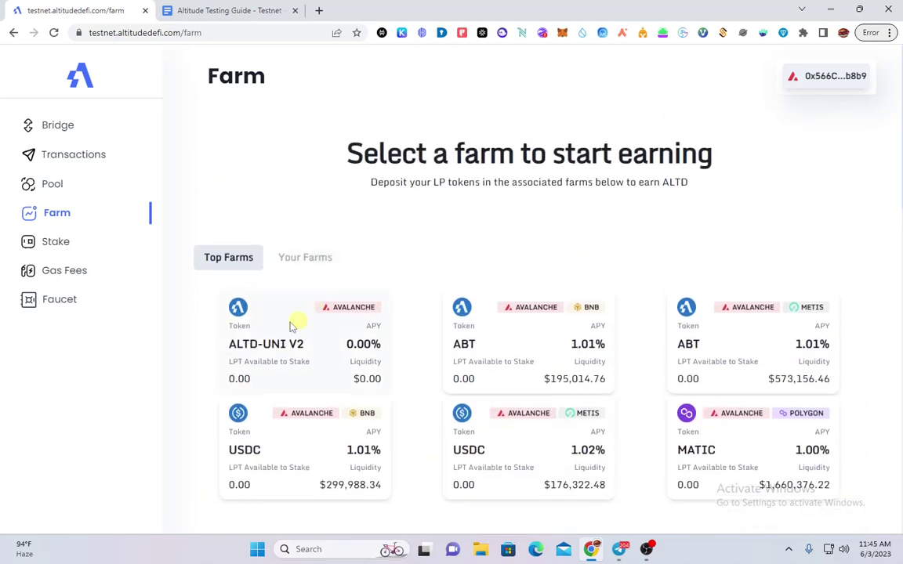
click(49, 183)
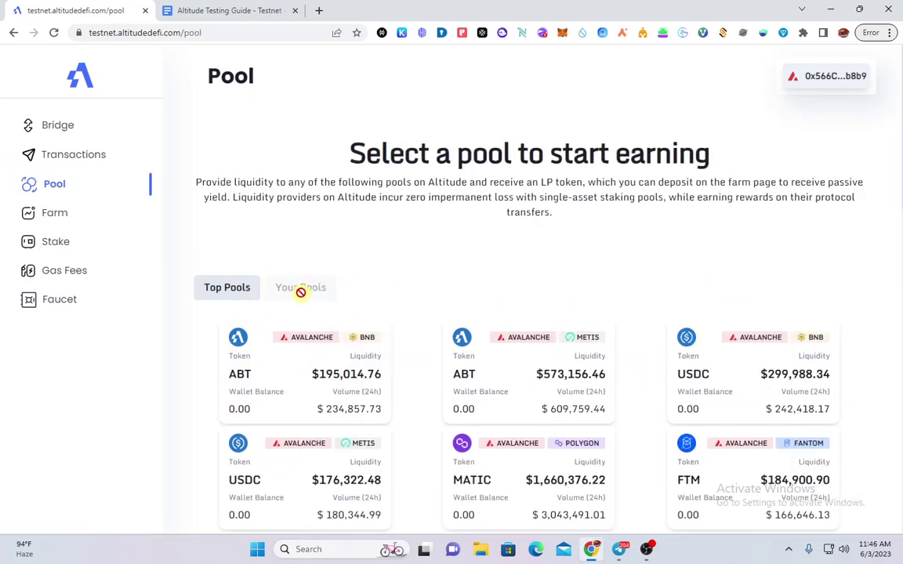
click(72, 216)
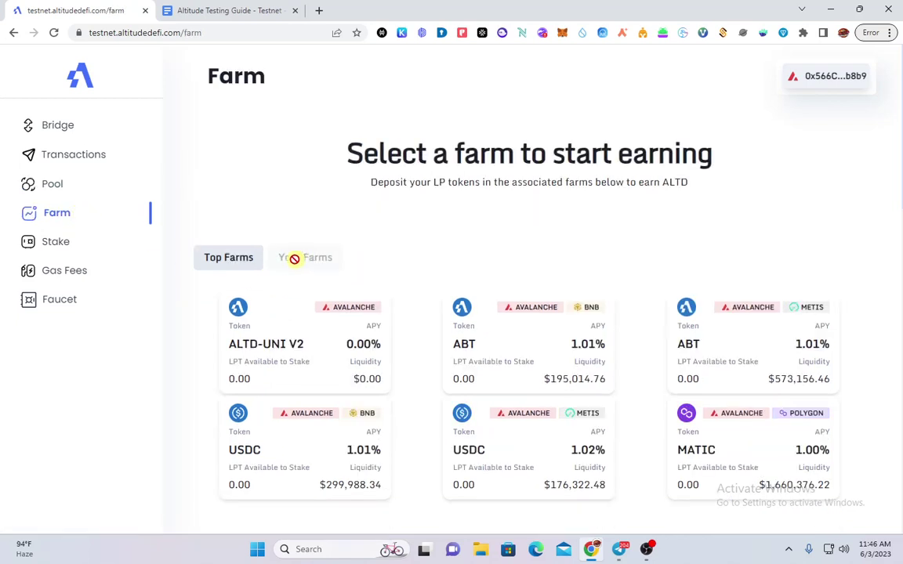
click(802, 75)
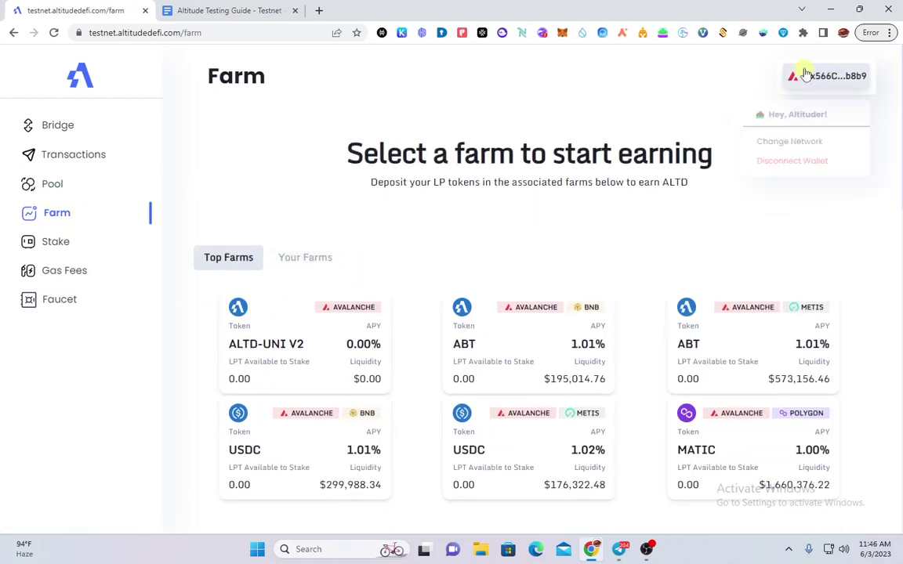
click(805, 168)
click(816, 71)
right_click(816, 70)
key(Escape)
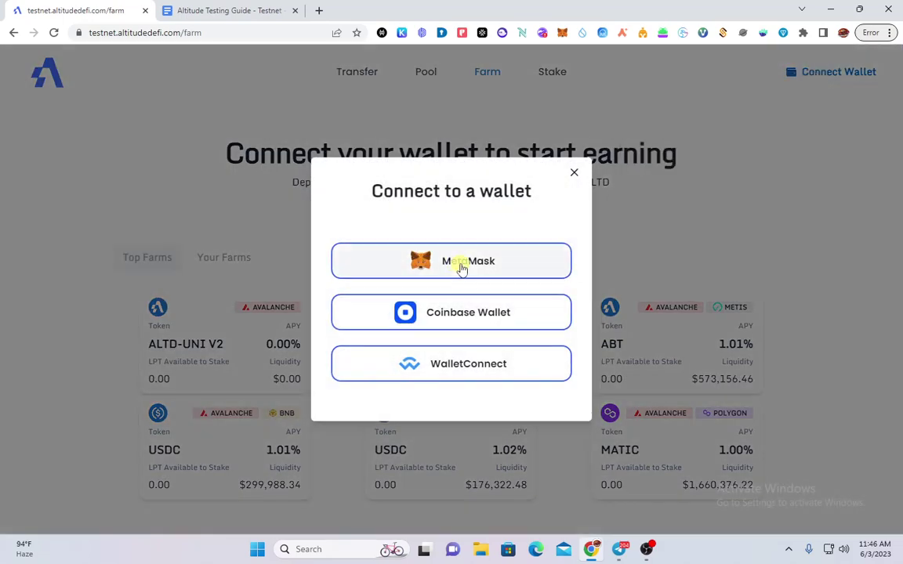
click(462, 265)
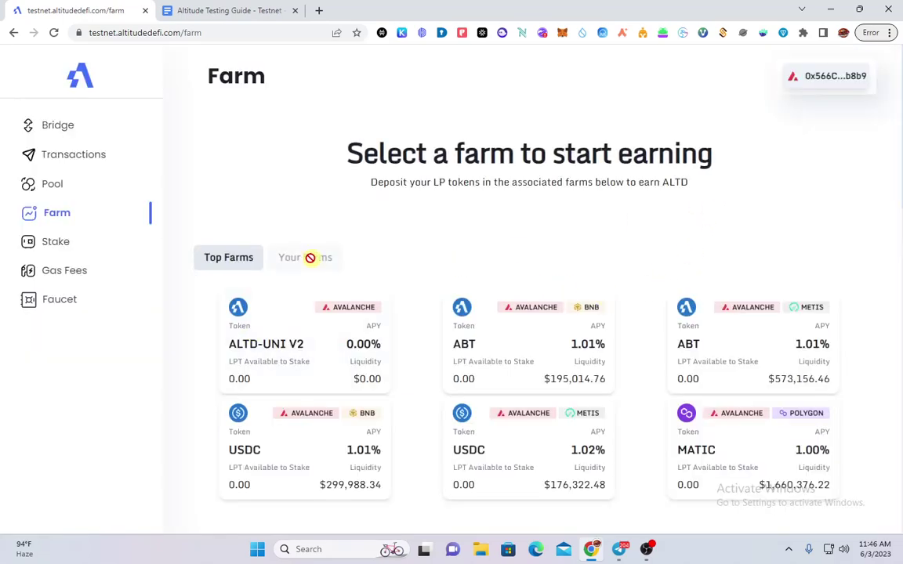
click(174, 31)
key(Return)
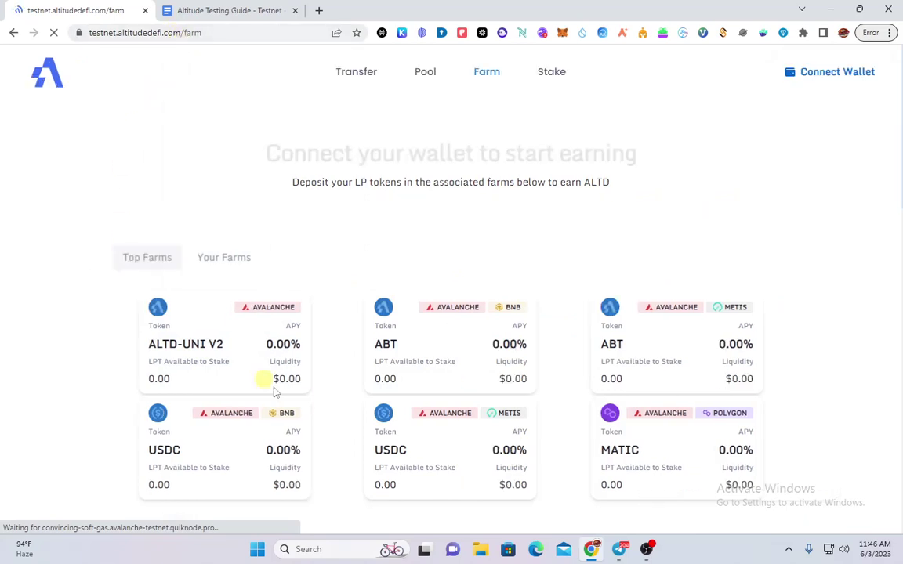
click(782, 229)
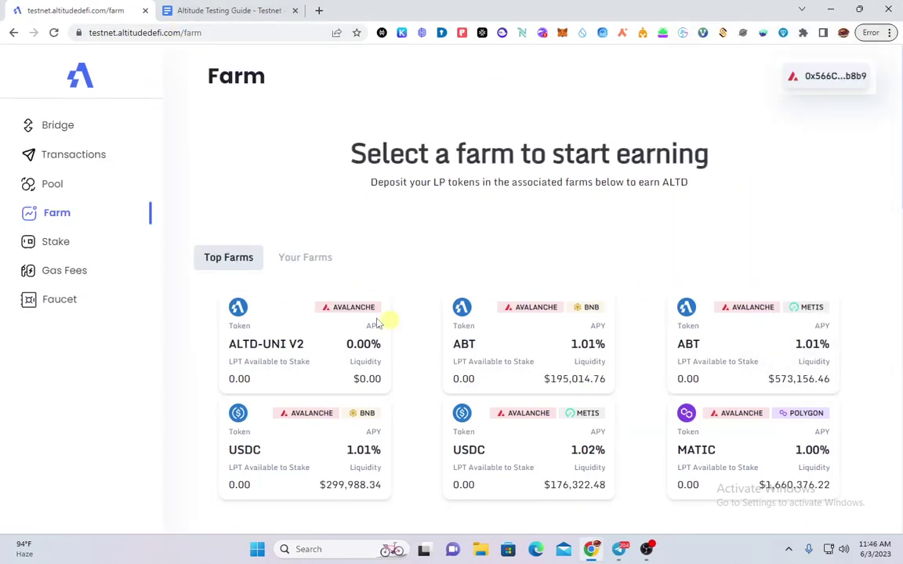
right_click(312, 262)
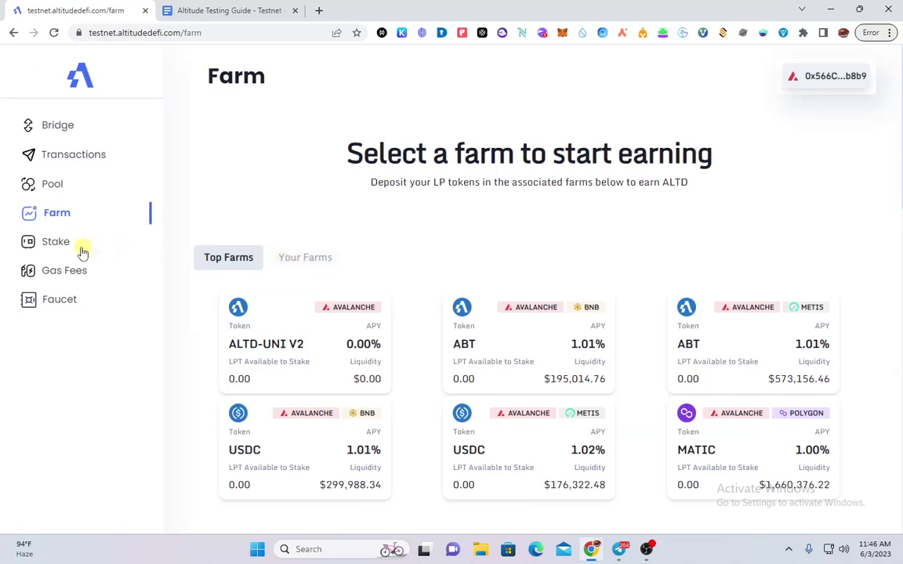
click(50, 242)
Open the ALTD staking form and toggle between adding ALTD and removing gALTD
scroll(79, 251, down, 3)
scroll(337, 342, up, 3)
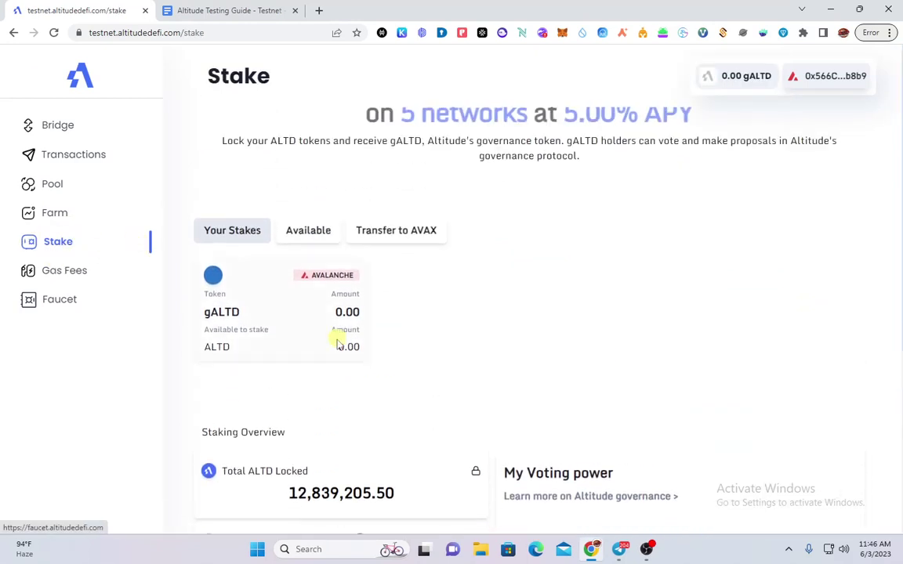
click(307, 321)
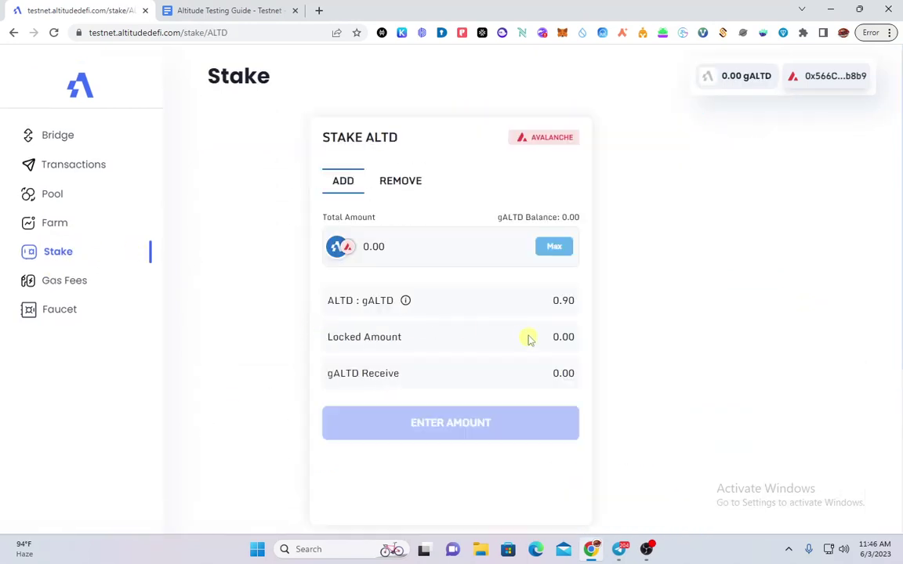
click(403, 181)
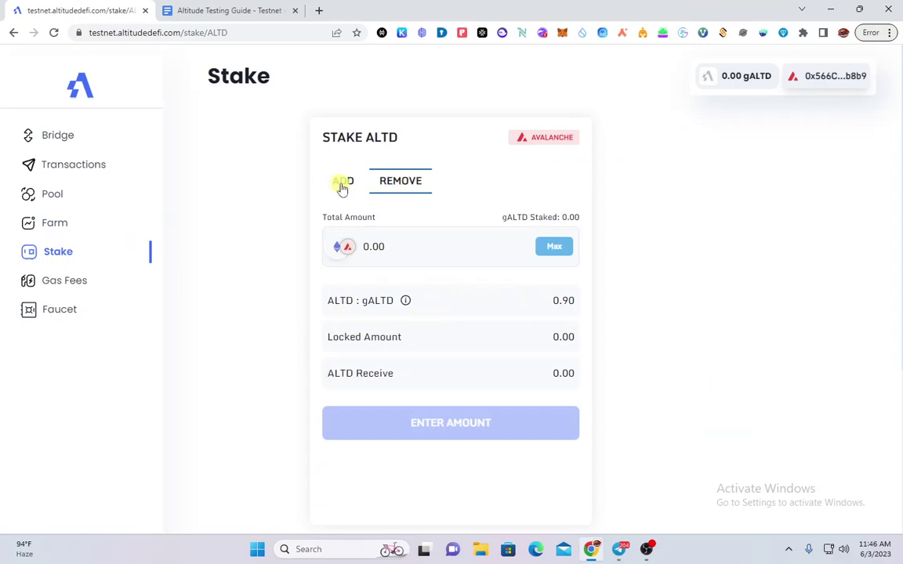
click(343, 181)
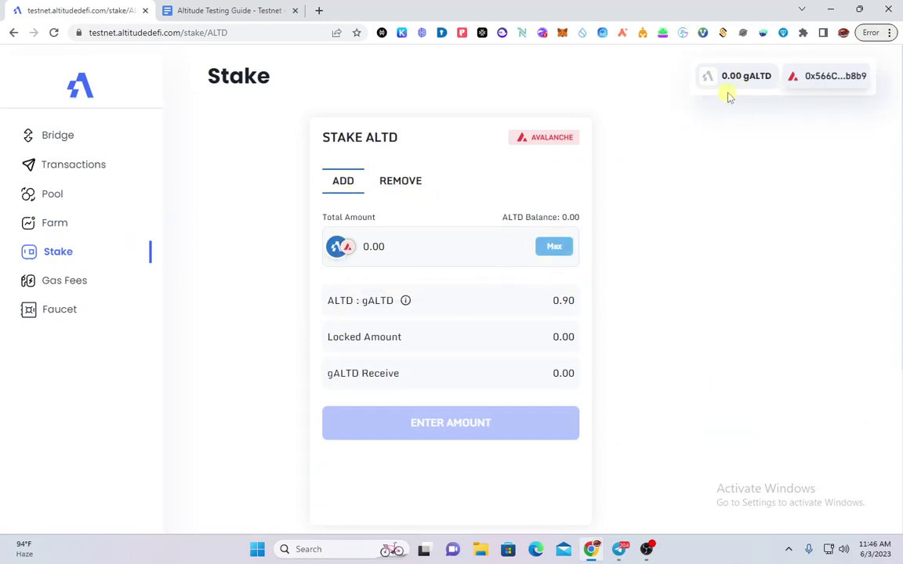
click(401, 185)
click(357, 185)
drag(339, 108, 271, 134)
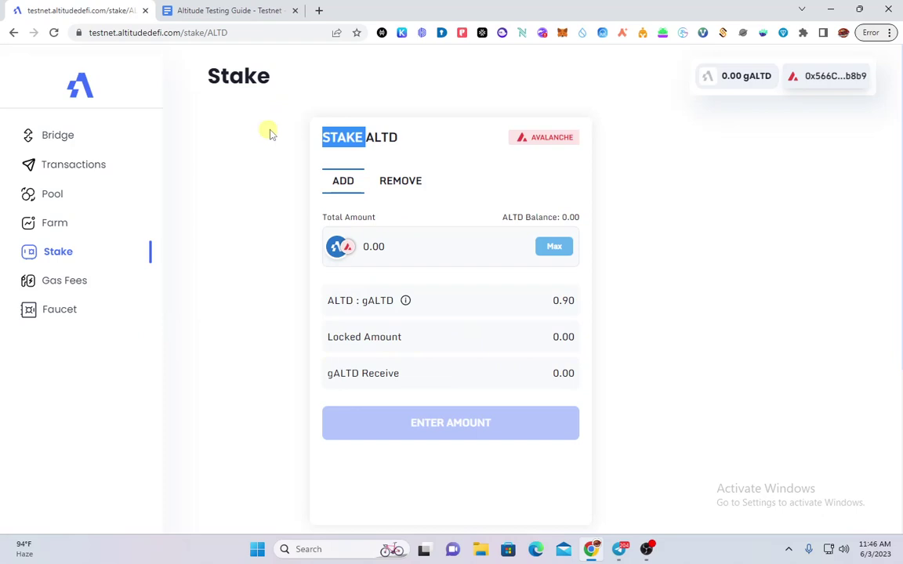
click(412, 189)
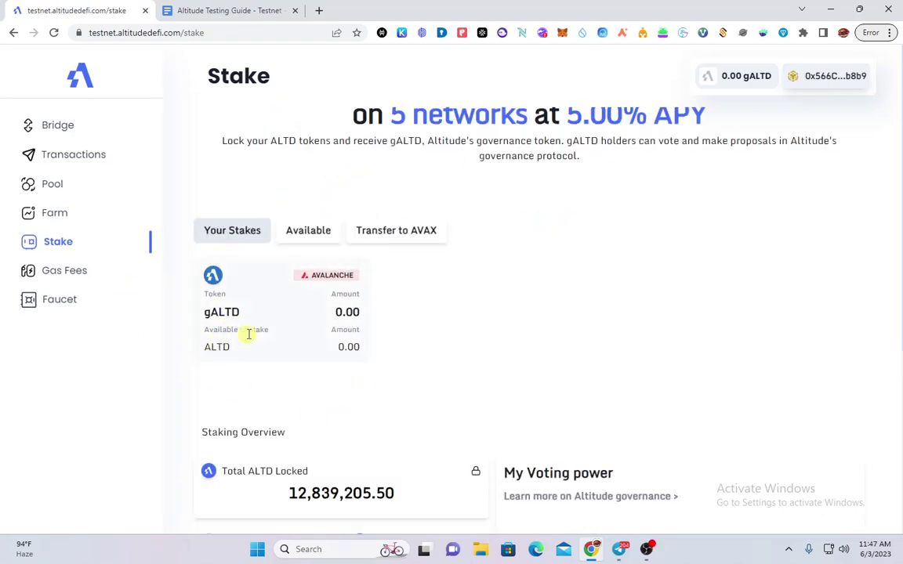
Browse the stakeable tokens and Transfer to AVAX options, then reopen the ALTD staking form
click(306, 234)
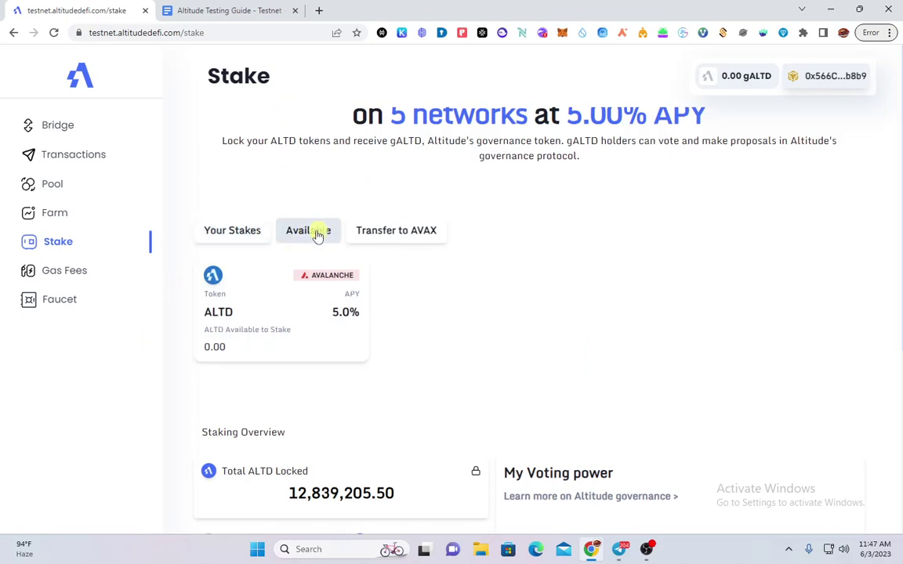
click(293, 317)
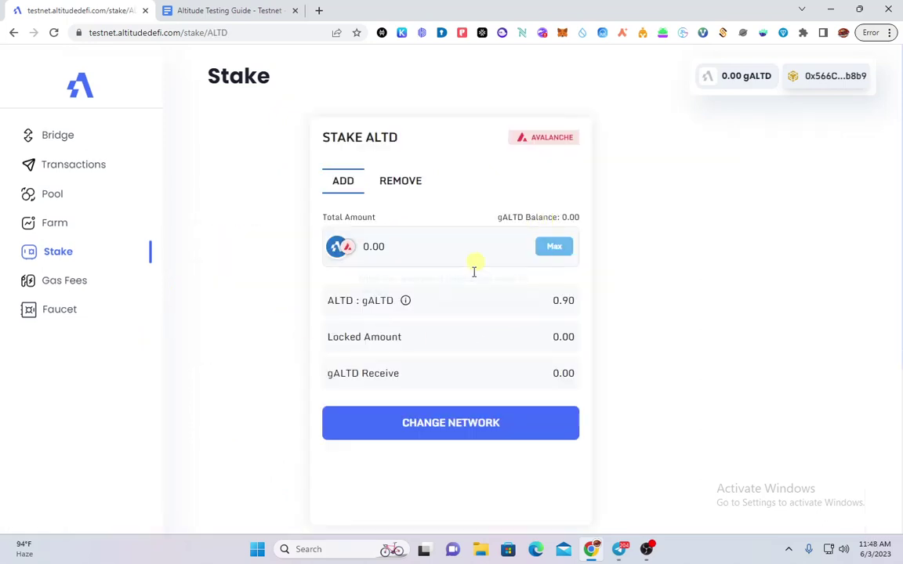
click(57, 255)
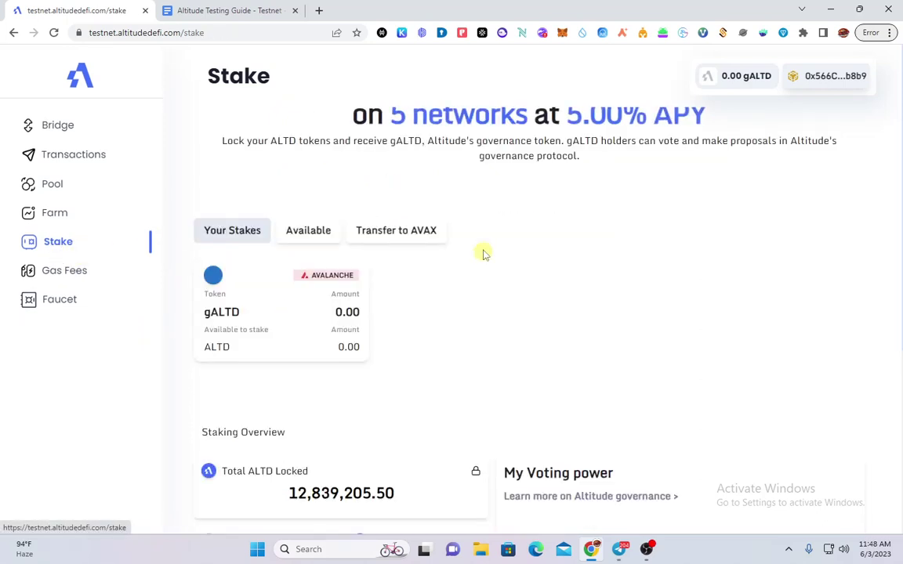
click(408, 232)
click(317, 234)
click(333, 309)
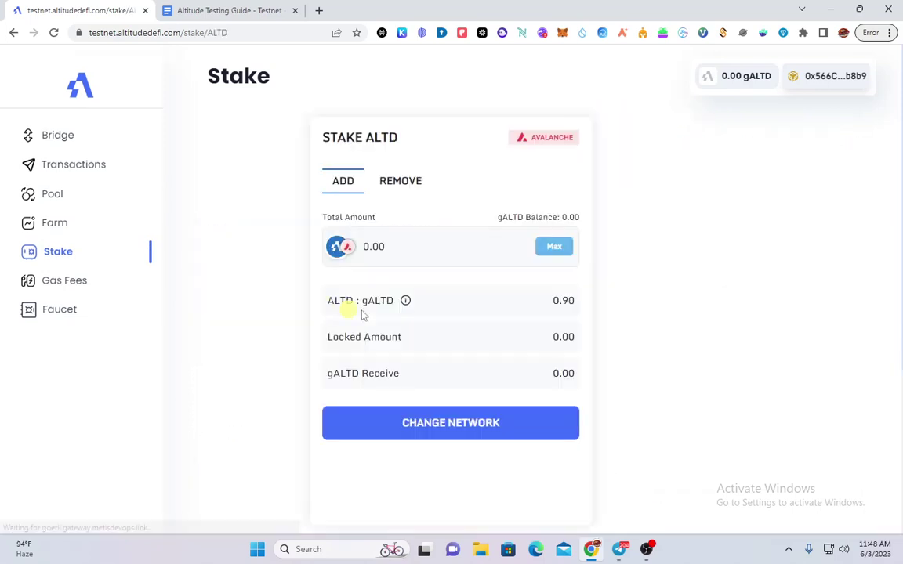
Toggle the add/remove tabs, select the 0.00 stake amount and try Change Network
click(392, 181)
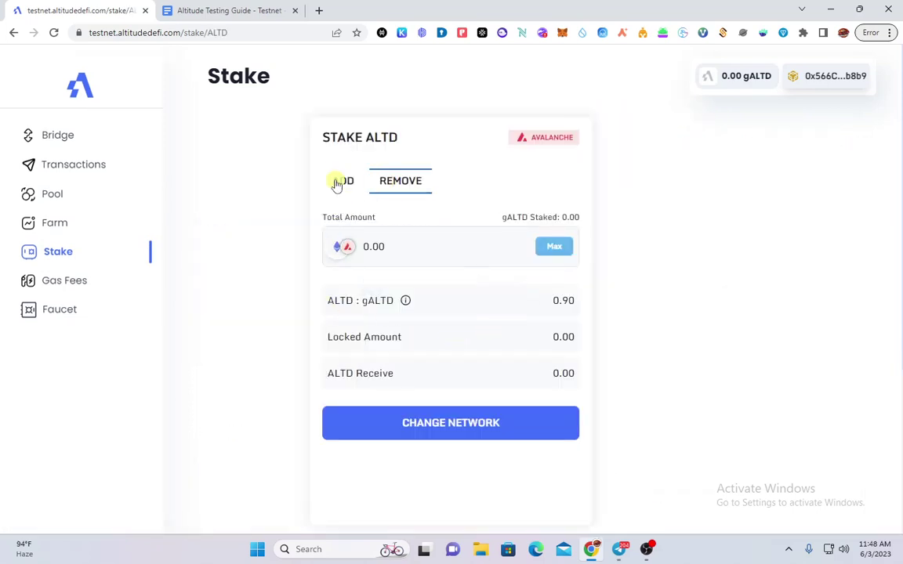
click(338, 181)
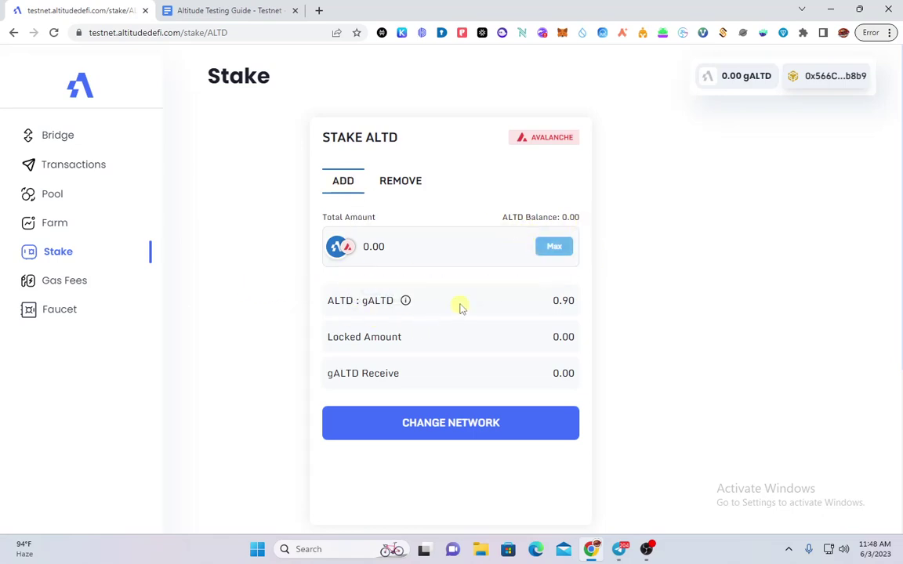
double_click(418, 257)
click(452, 433)
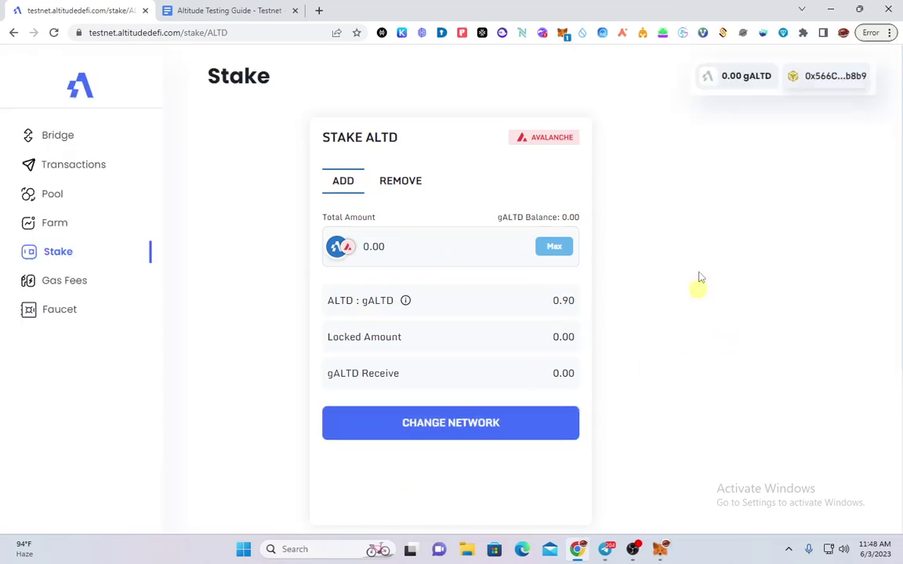
click(467, 263)
Return to the Stake overview showing 12,839,205.50 ALTD locked, then switch to Telegram
click(75, 251)
scroll(296, 367, down, 2)
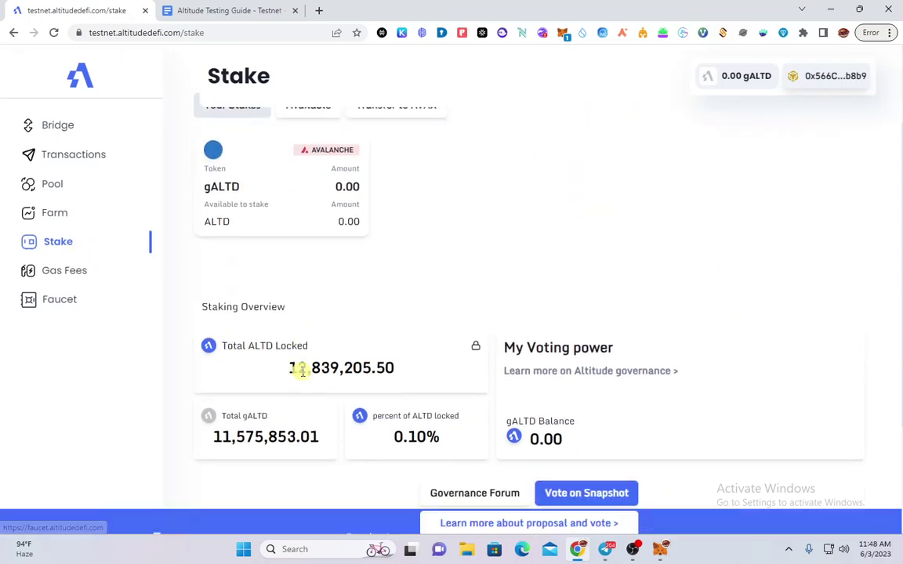
scroll(342, 377, up, 2)
scroll(518, 501, down, 1)
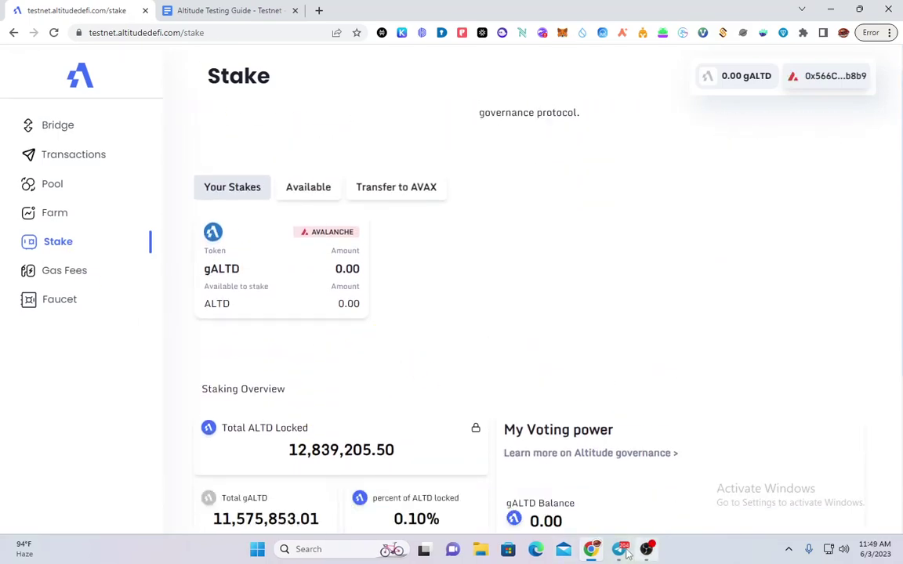
click(621, 550)
scroll(428, 337, up, 10)
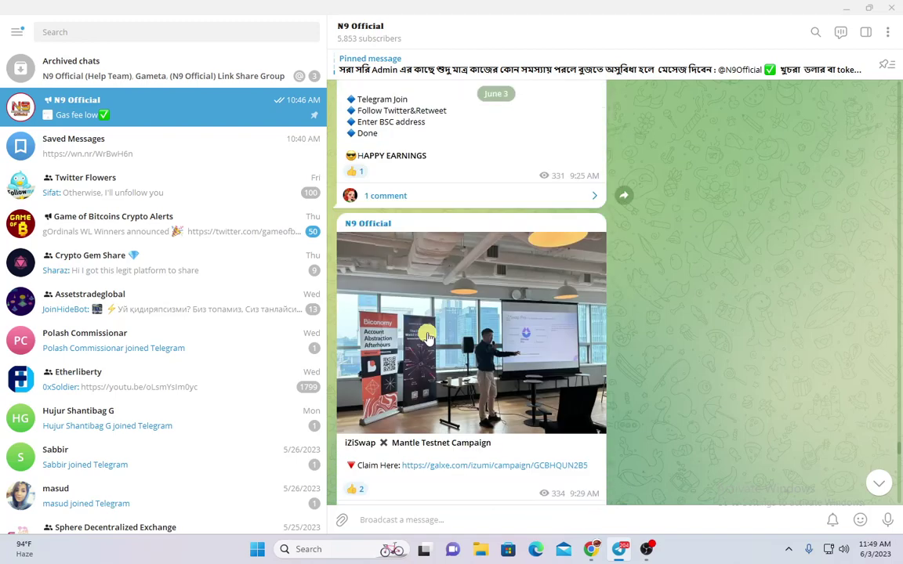
scroll(427, 337, down, 15)
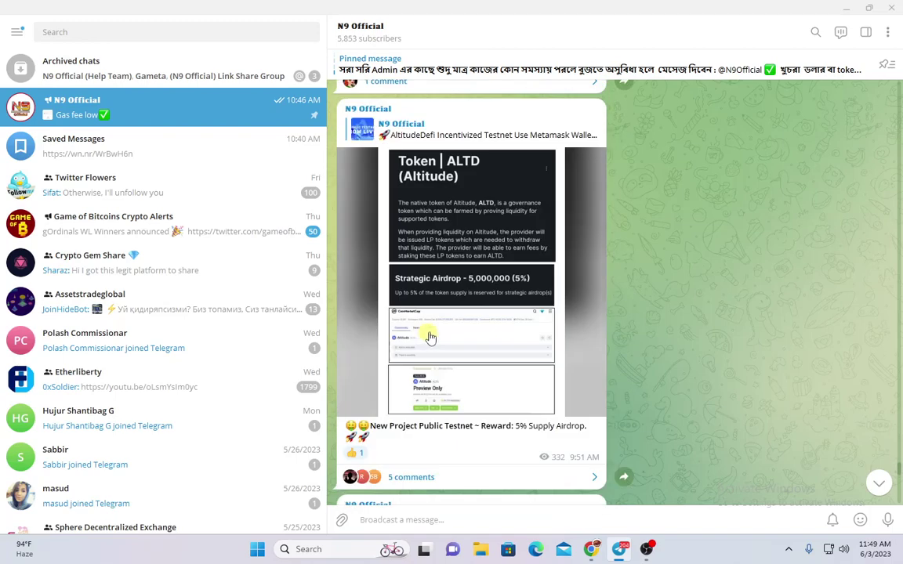
scroll(440, 330, down, 6)
scroll(440, 333, up, 11)
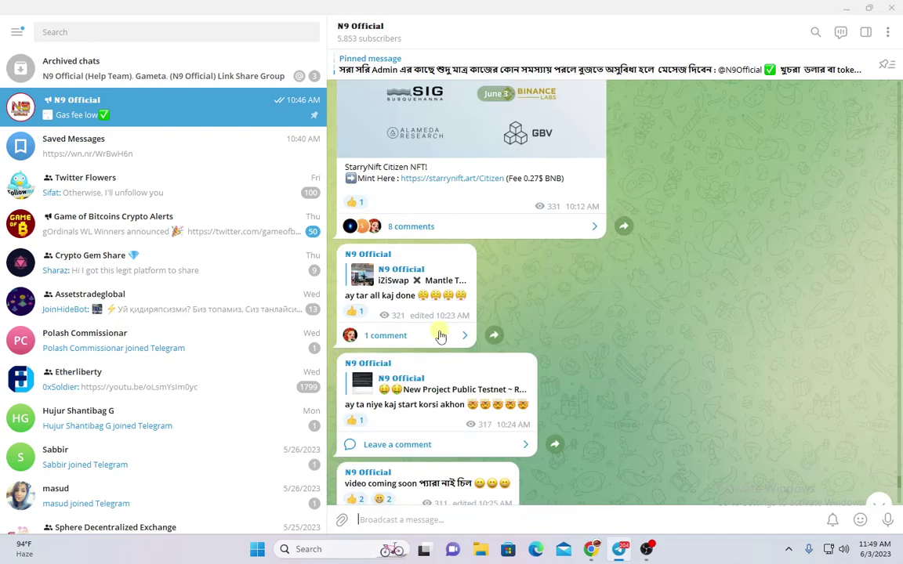
scroll(440, 335, up, 15)
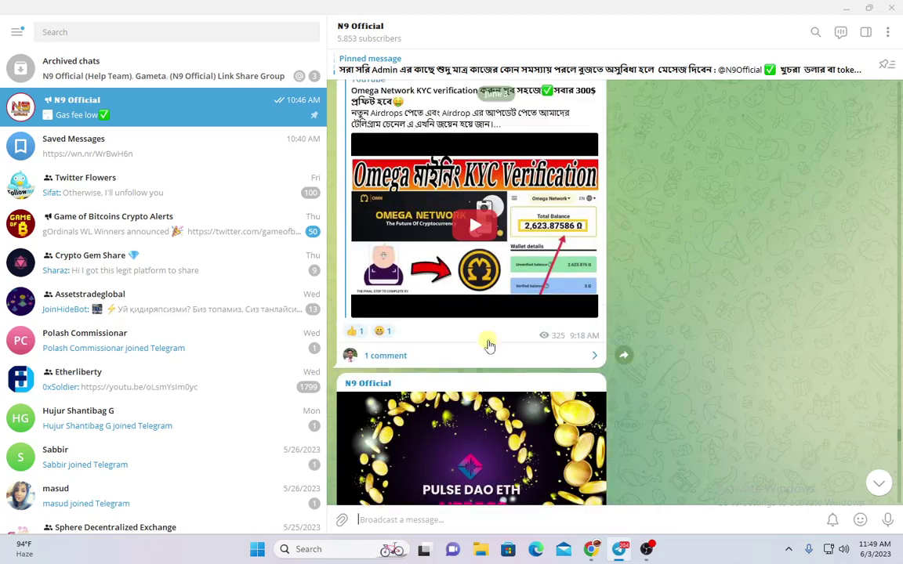
scroll(538, 357, up, 5)
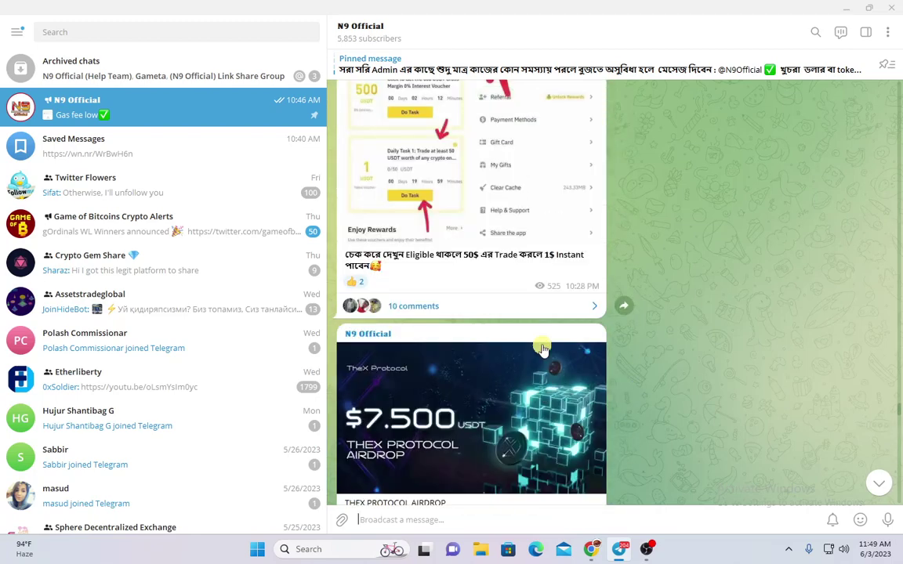